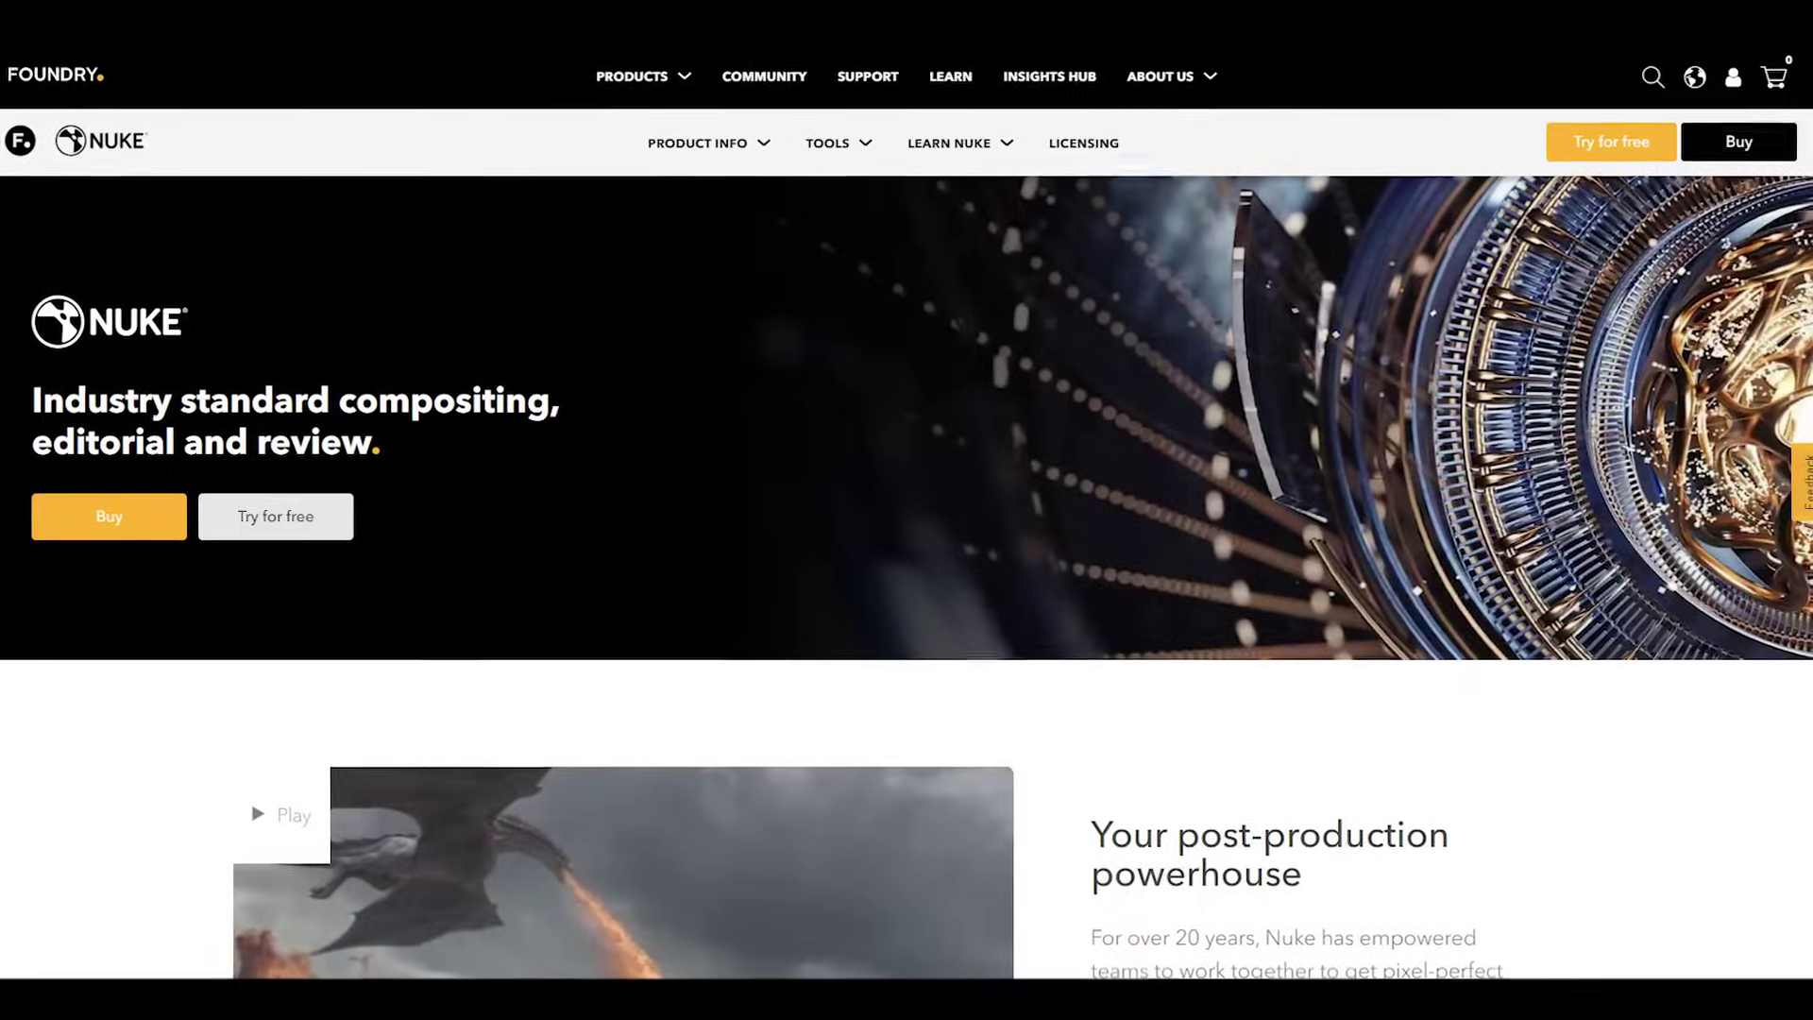
Step: Import Fiery_Smoke_Plume_2_2145_4K.mov and Backplate.EXR together as Read nodes in the node graph
{"action": "scroll", "coordinate": [907, 529], "scroll_direction": "down", "scroll_amount": 6}
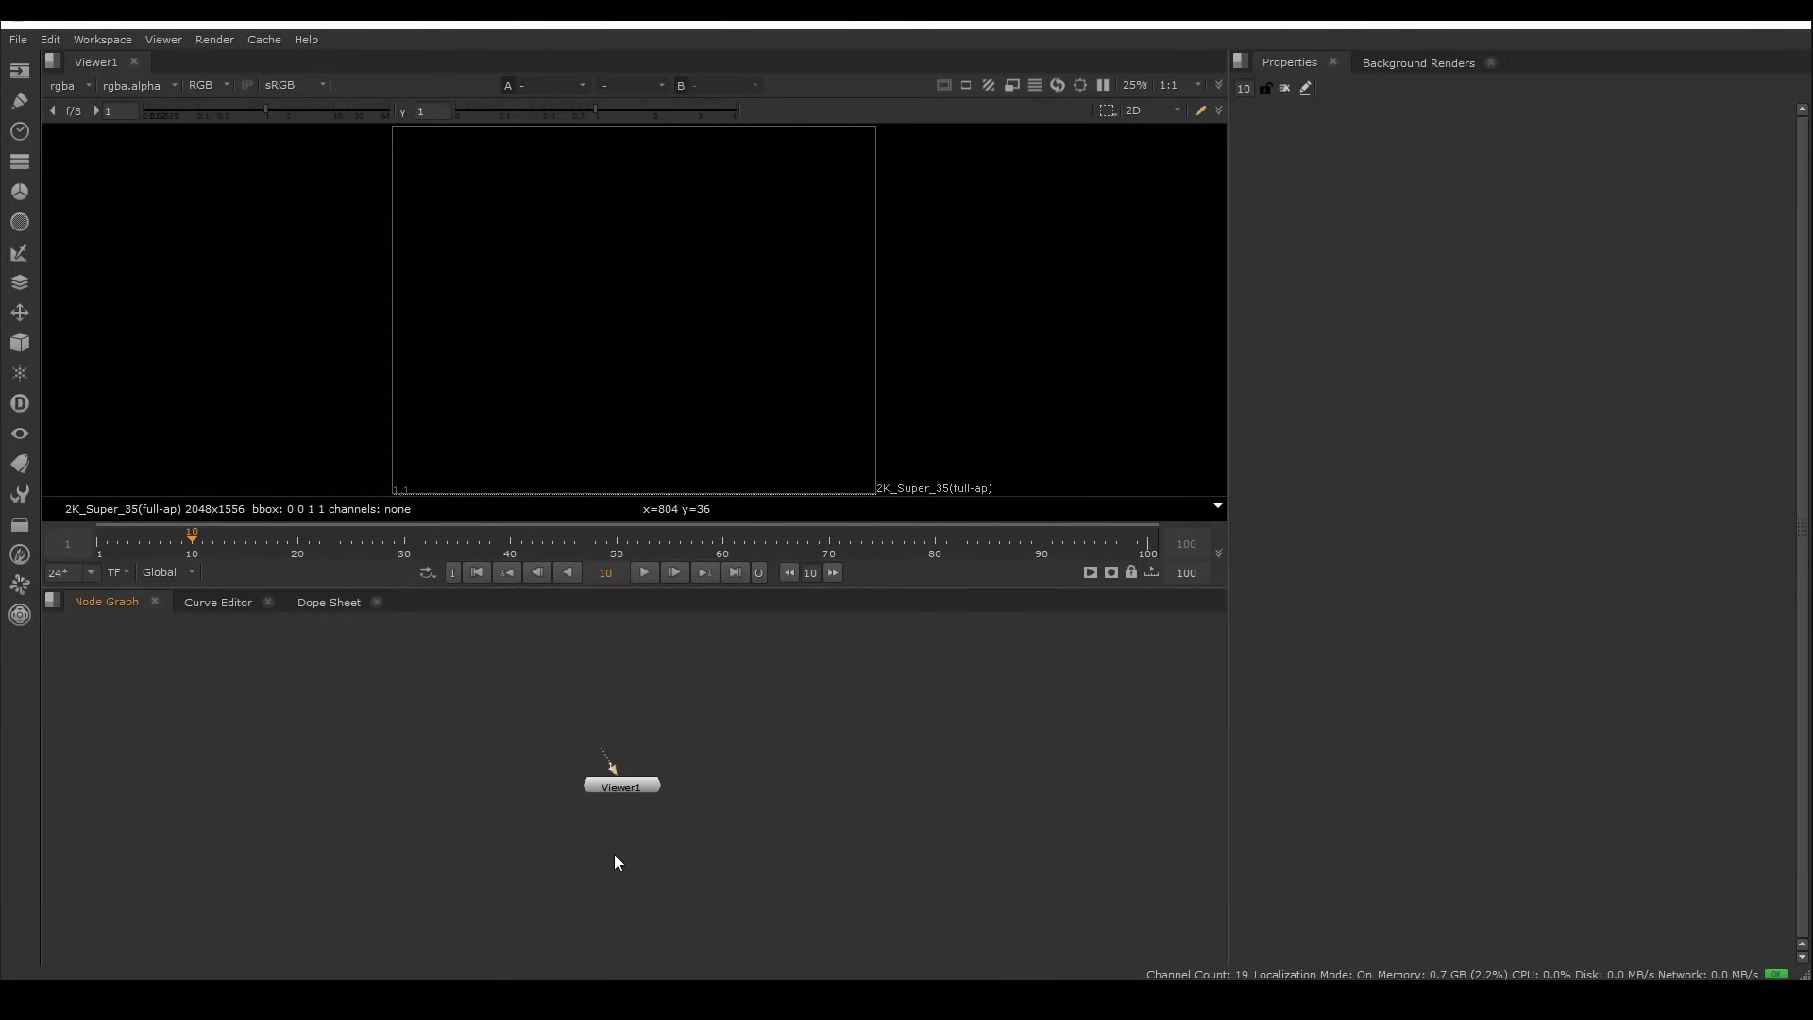
{"action": "middle_click_drag", "start_coordinate": [619, 862], "coordinate": [717, 855]}
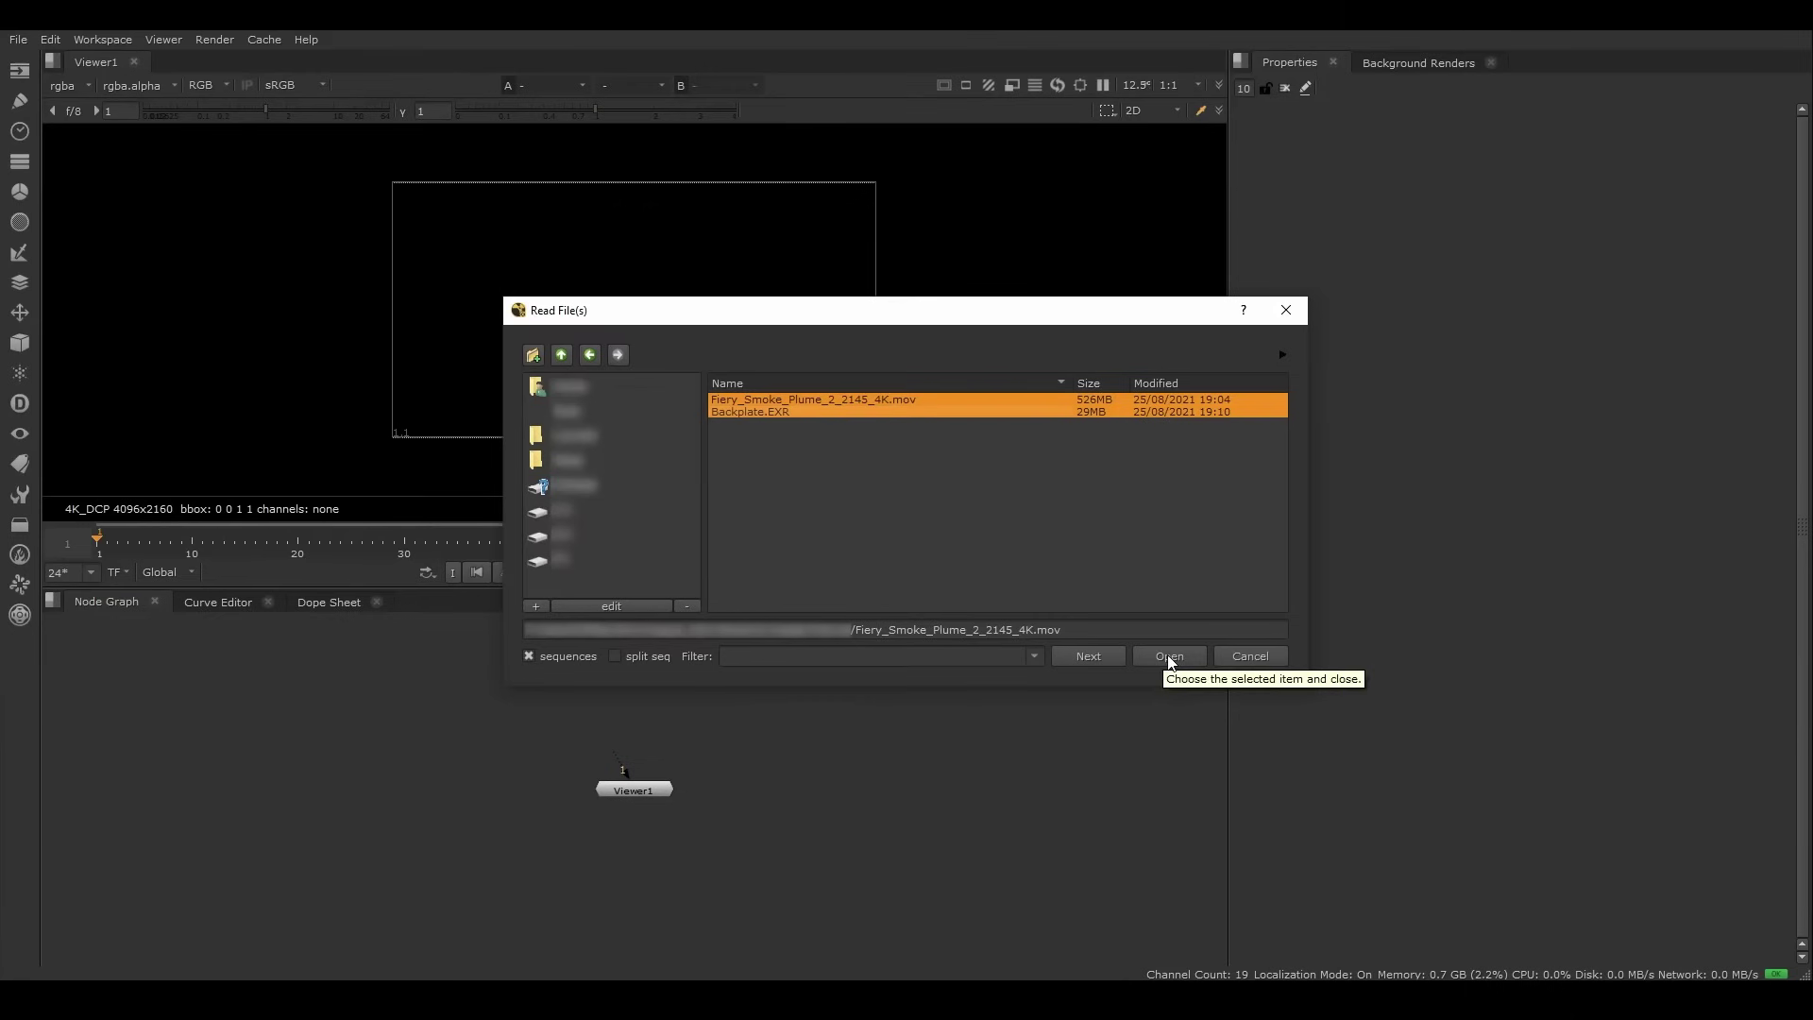
{"action": "left_click", "coordinate": [1169, 657]}
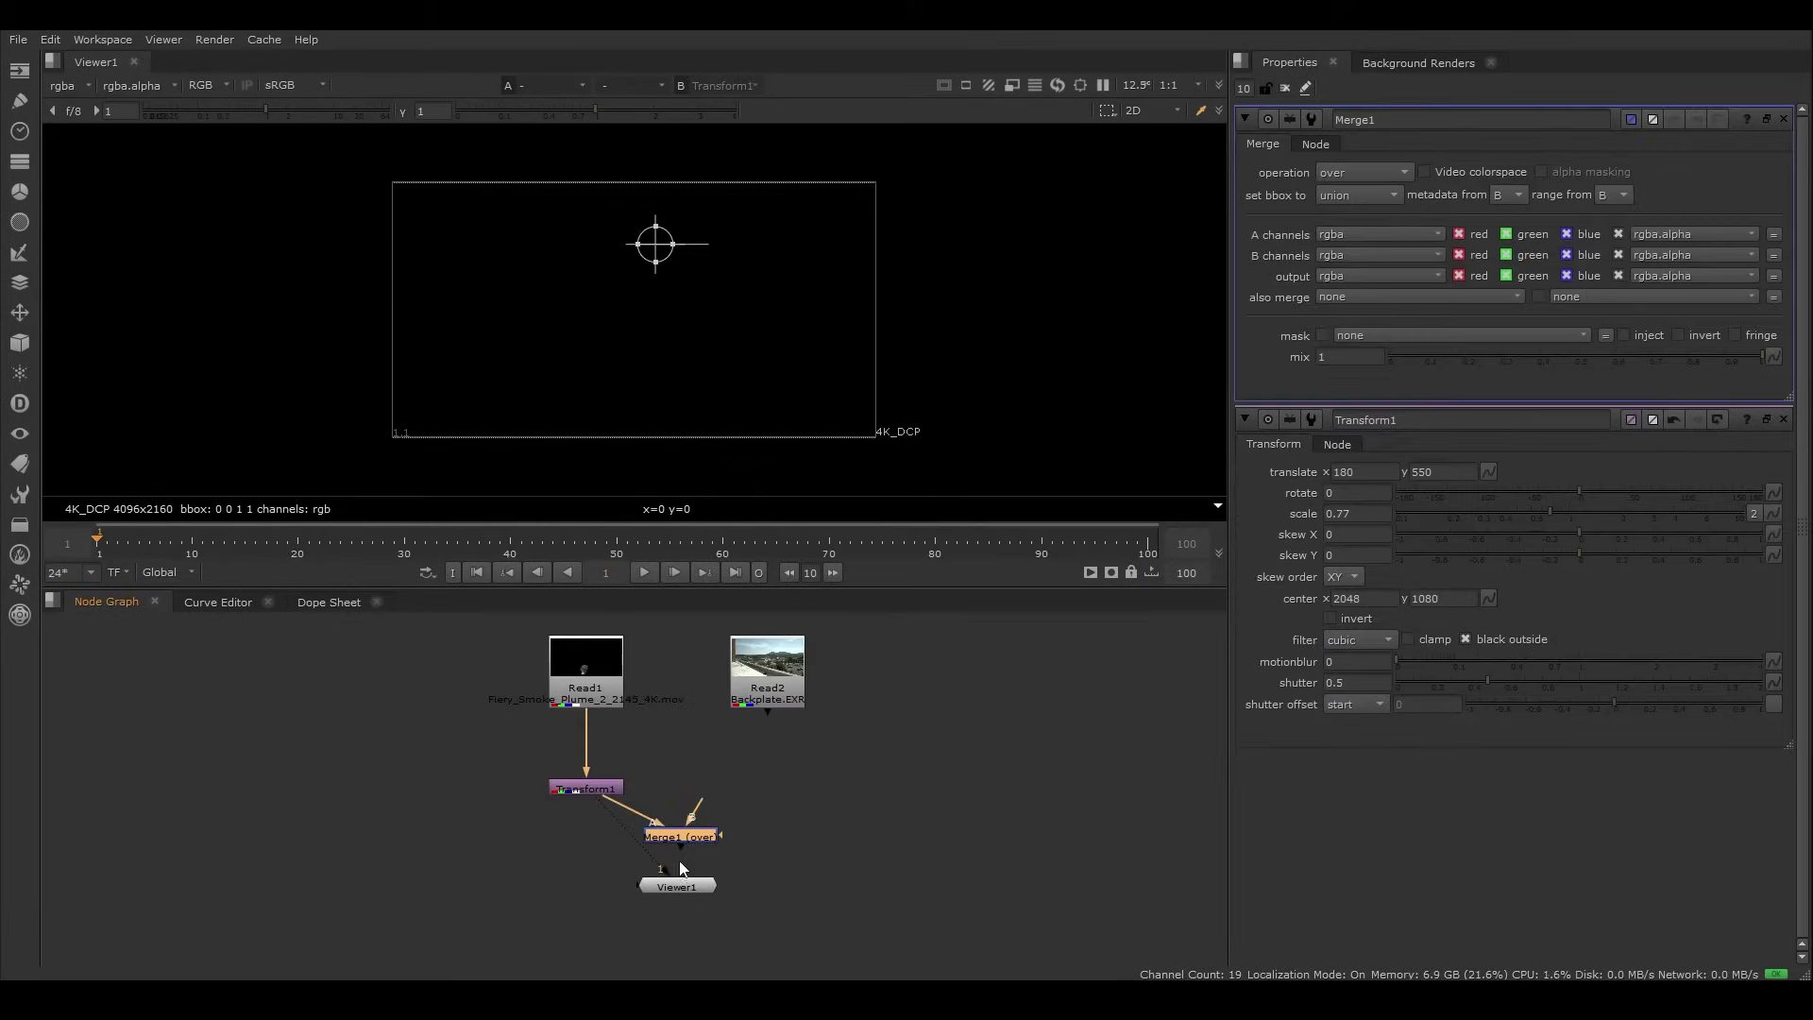
Step: Connect Merge1's free input to the Backplate.EXR Read node, and reposition the new over Merge beside the Copy1 node
{"action": "left_click_drag", "start_coordinate": [708, 818], "coordinate": [767, 675]}
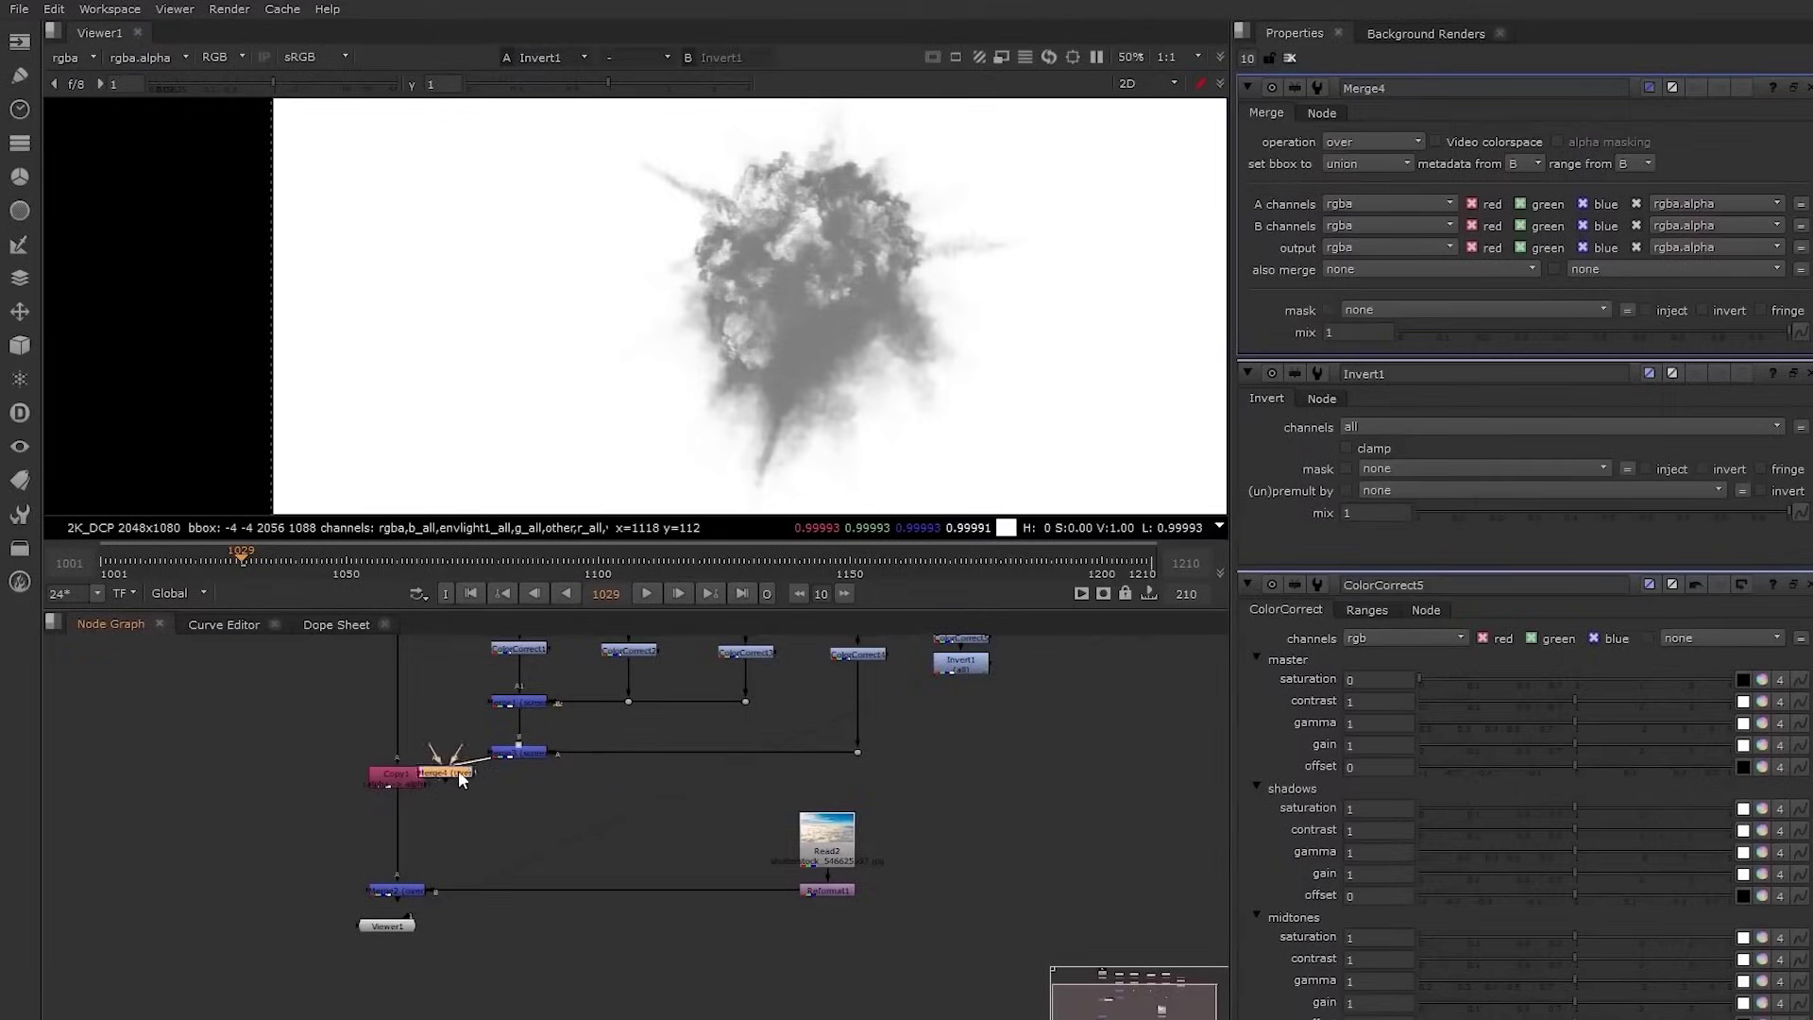
{"action": "left_click_drag", "start_coordinate": [457, 769], "coordinate": [529, 802]}
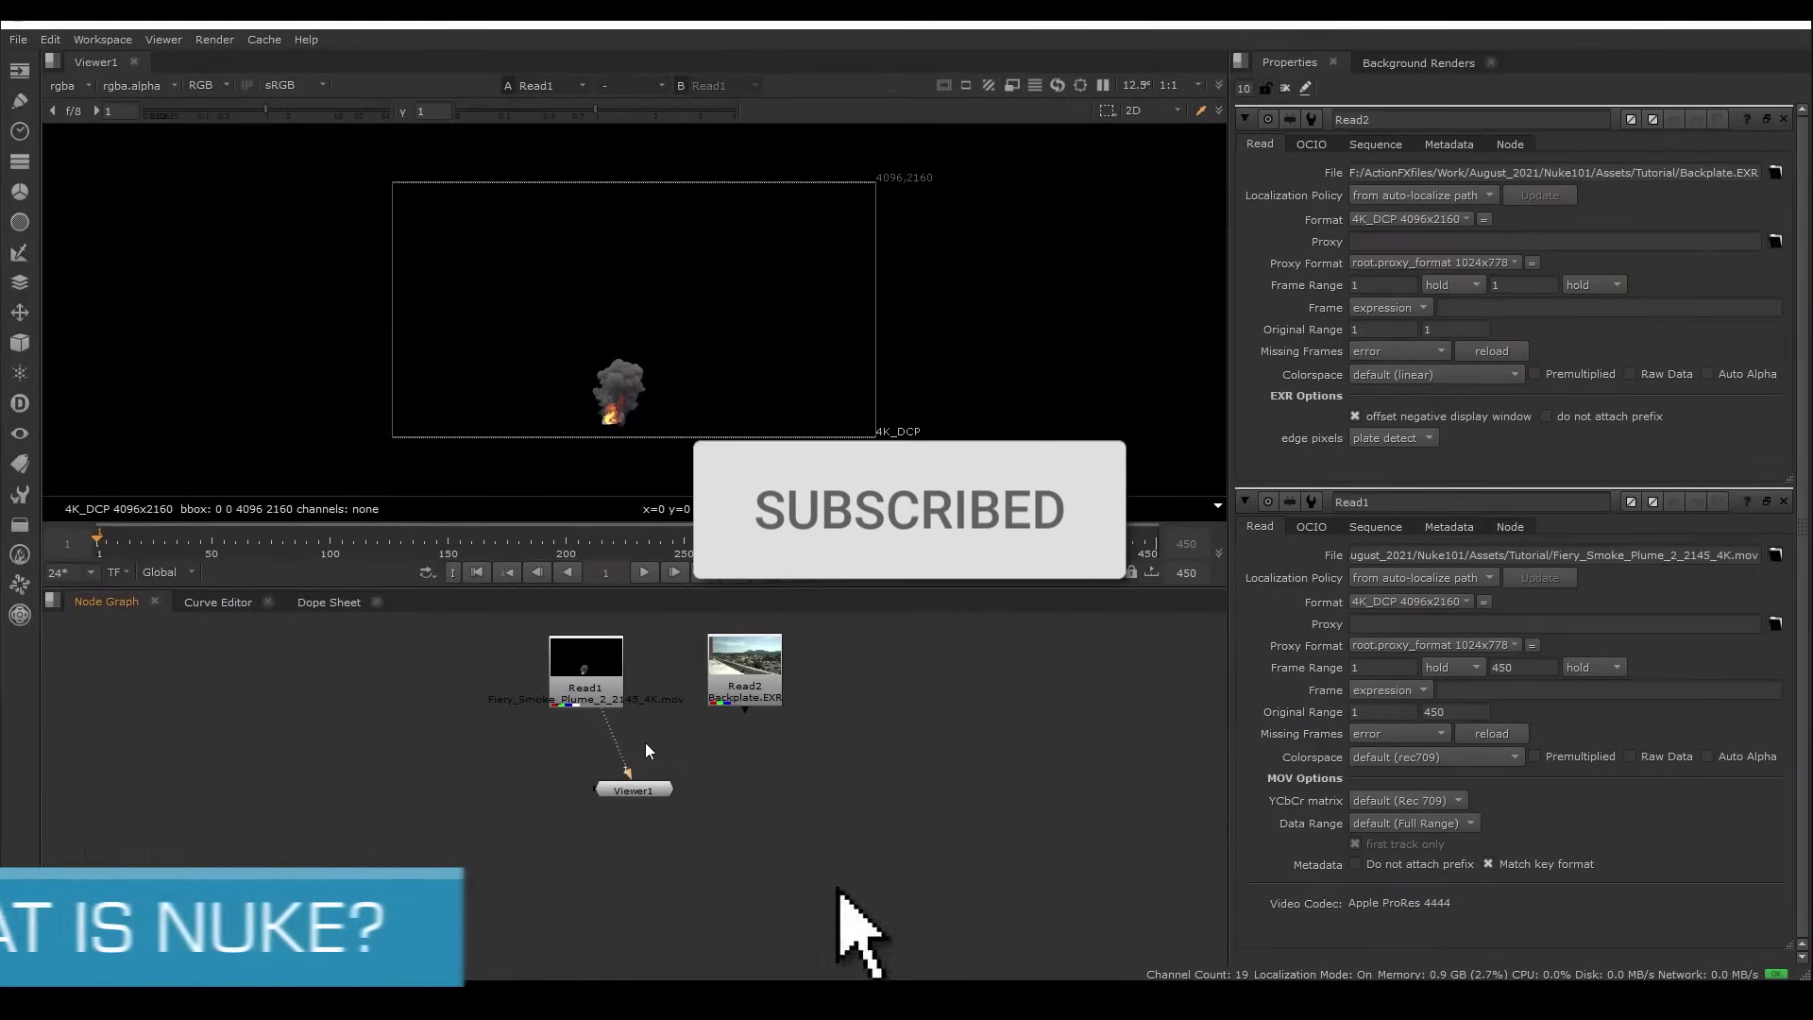
Step: Show the smoke plume Read node in the viewer and connect Merge1's free input to the backplate Read node
{"action": "left_click", "coordinate": [604, 682]}
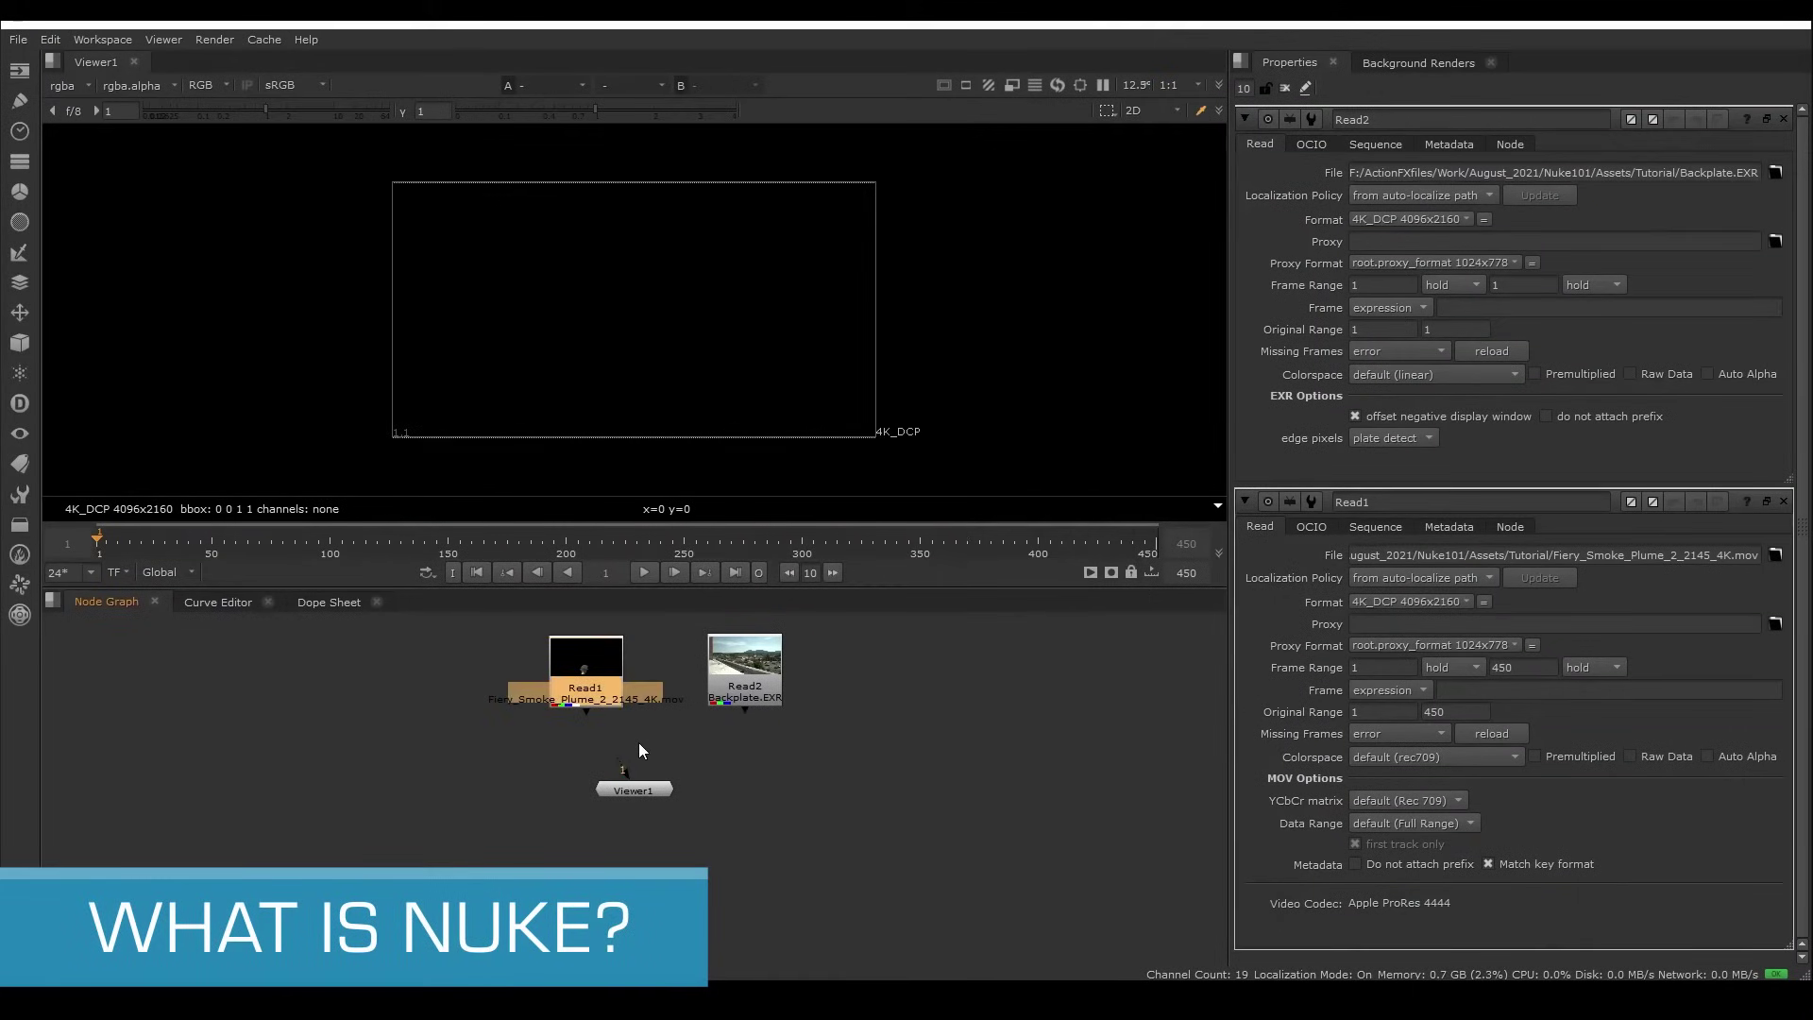
{"action": "key", "text": "1"}
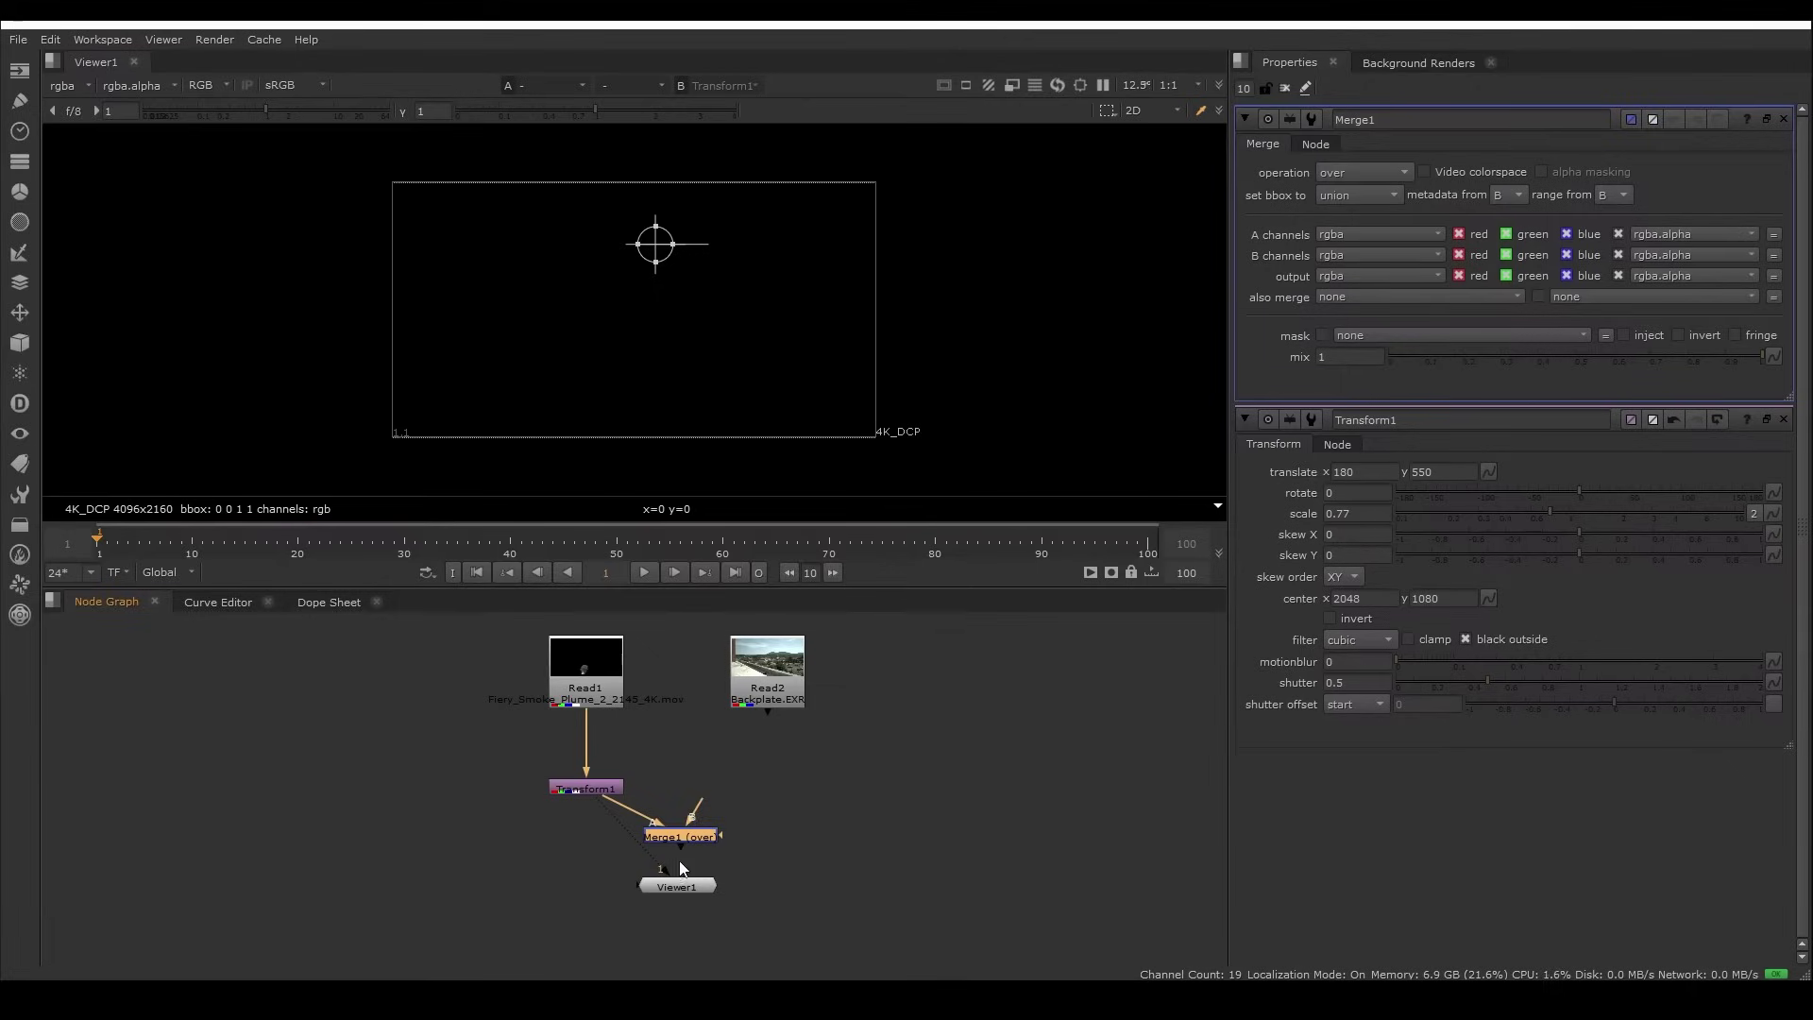
{"action": "left_click_drag", "start_coordinate": [695, 819], "coordinate": [767, 695]}
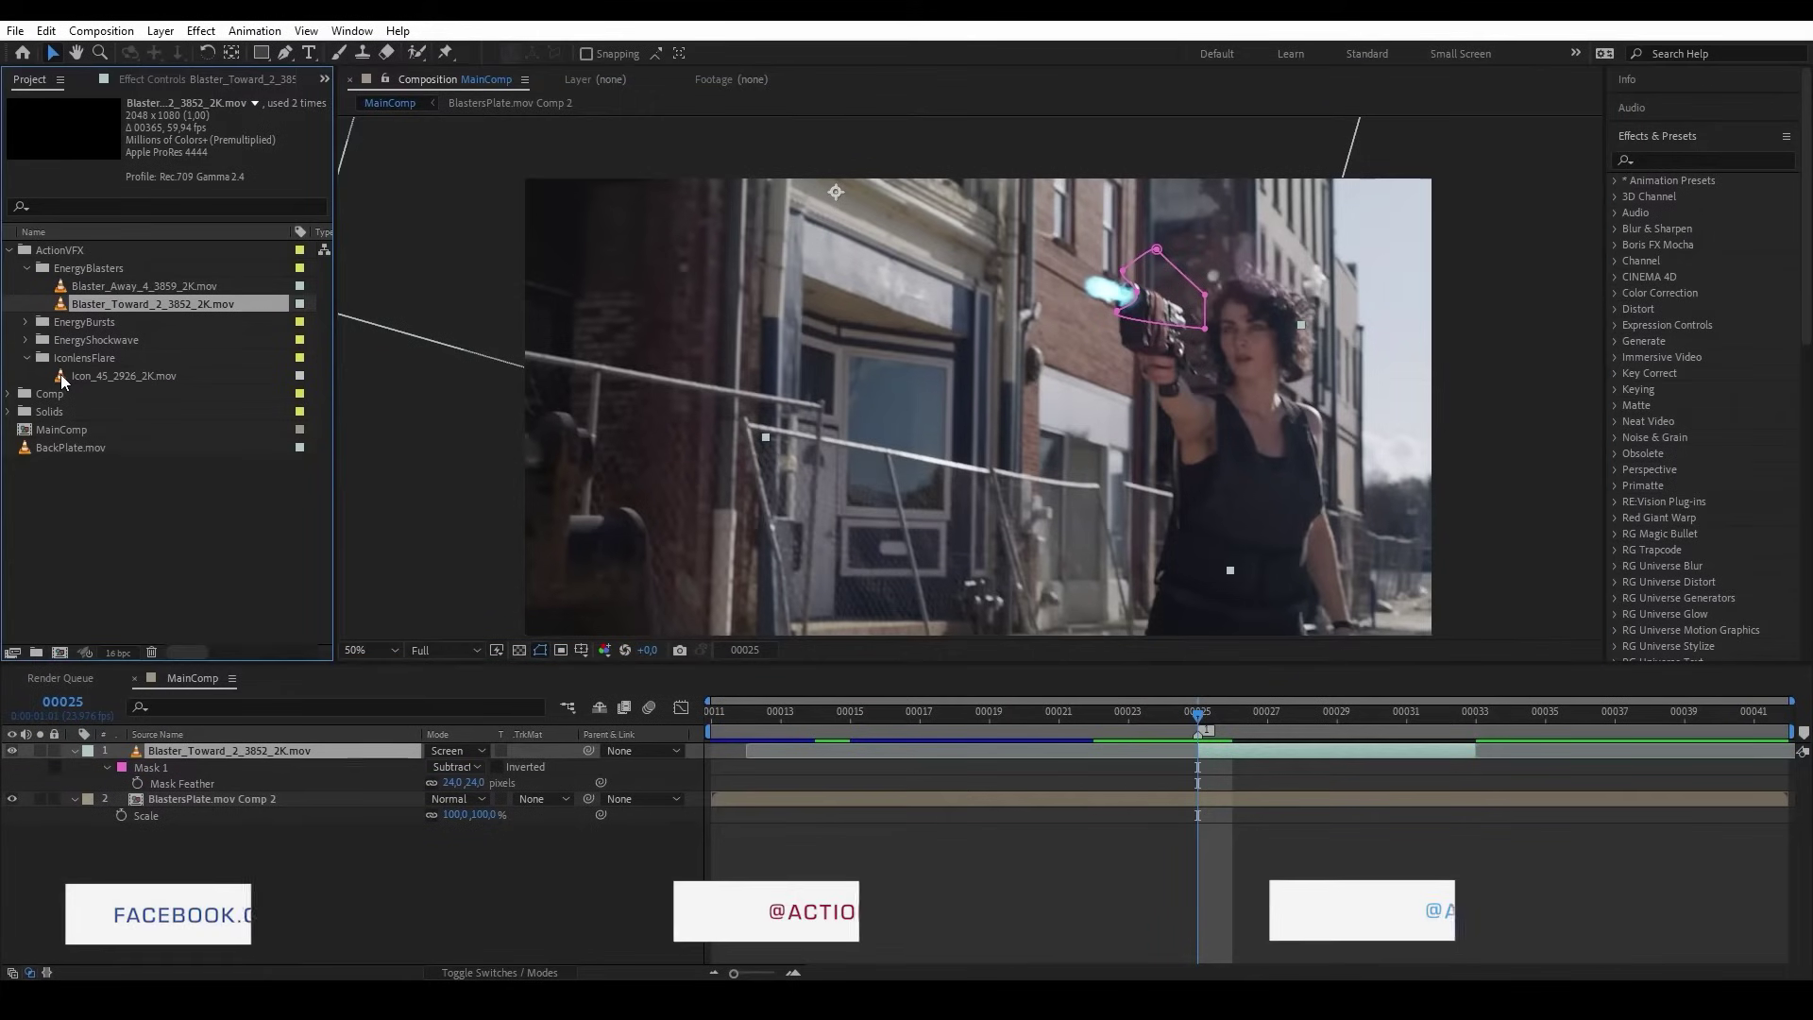
Step: In After Effects, add Icon_45_2926_2K.mov to MainComp and the three Energy_Ball clips below the Middle layer in EnergyBackplate
{"action": "left_click_drag", "start_coordinate": [127, 376], "coordinate": [905, 383]}
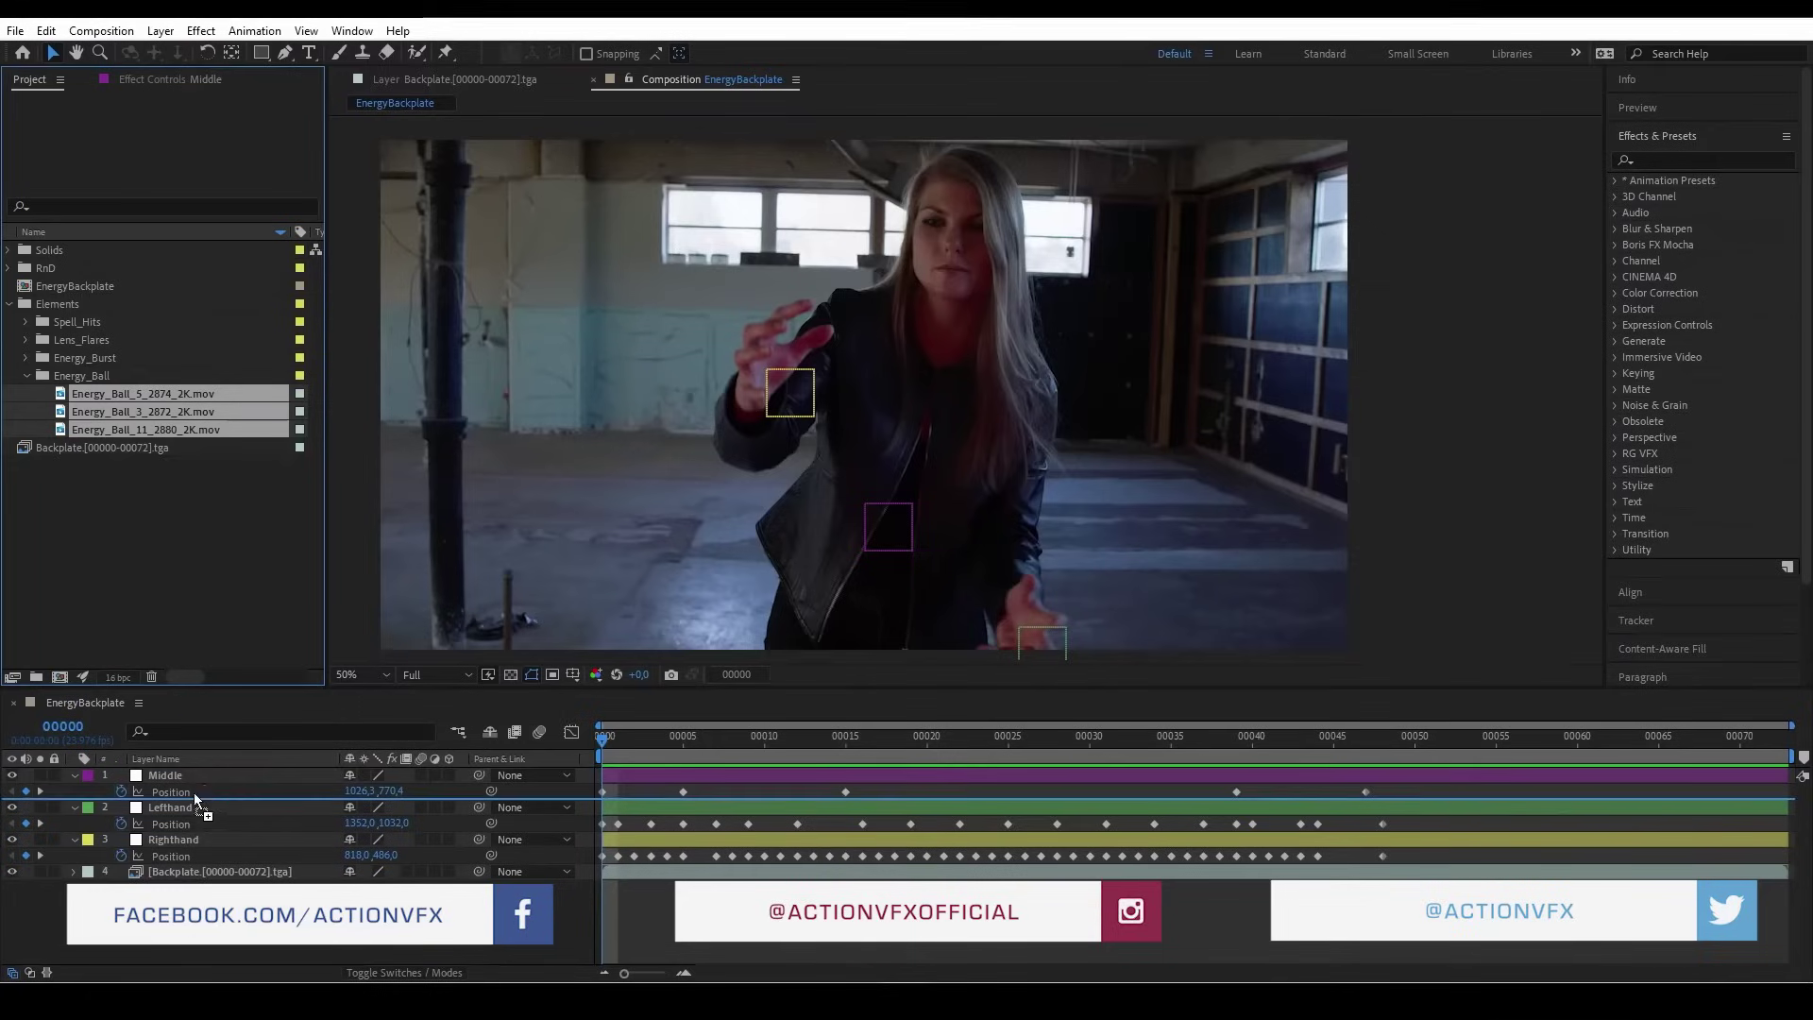
{"action": "left_click_drag", "start_coordinate": [195, 791], "coordinate": [232, 808]}
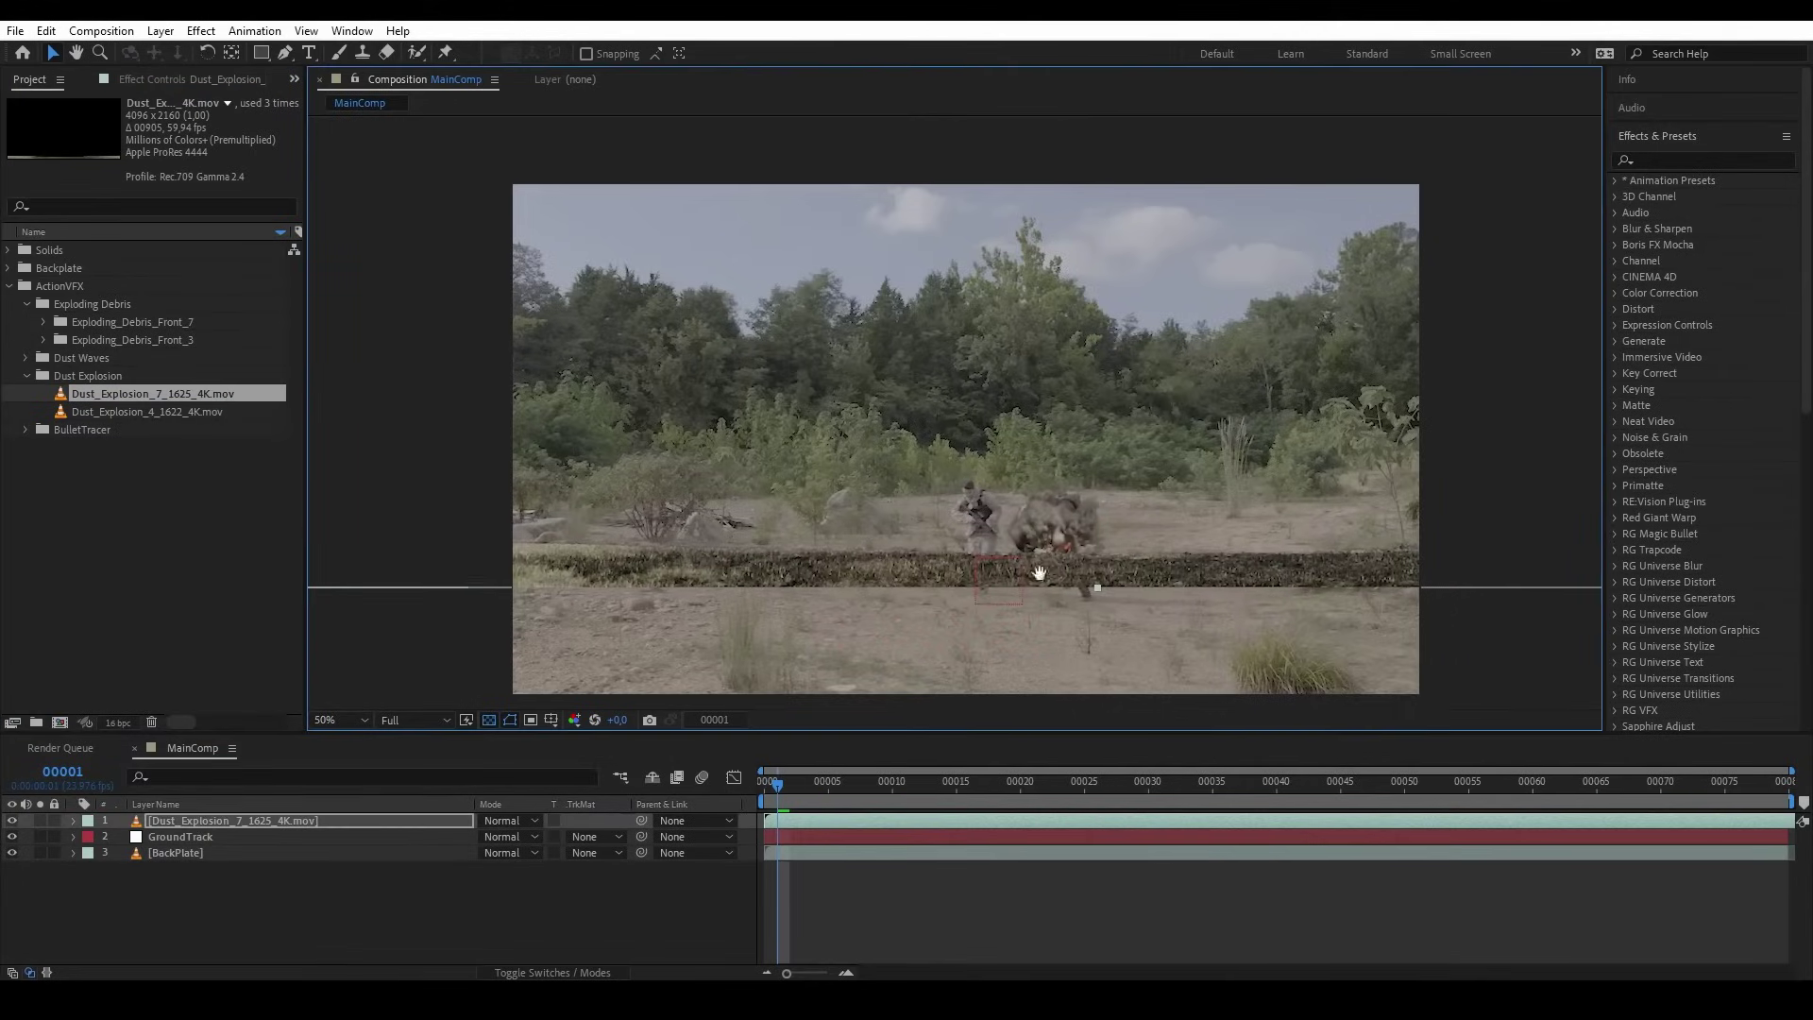
Step: Preview the dust explosion over the backplate in MainComp, scrubbing from frame 1 to about frame 14
{"action": "scroll", "coordinate": [1000, 429], "scroll_direction": "down", "scroll_amount": 1}
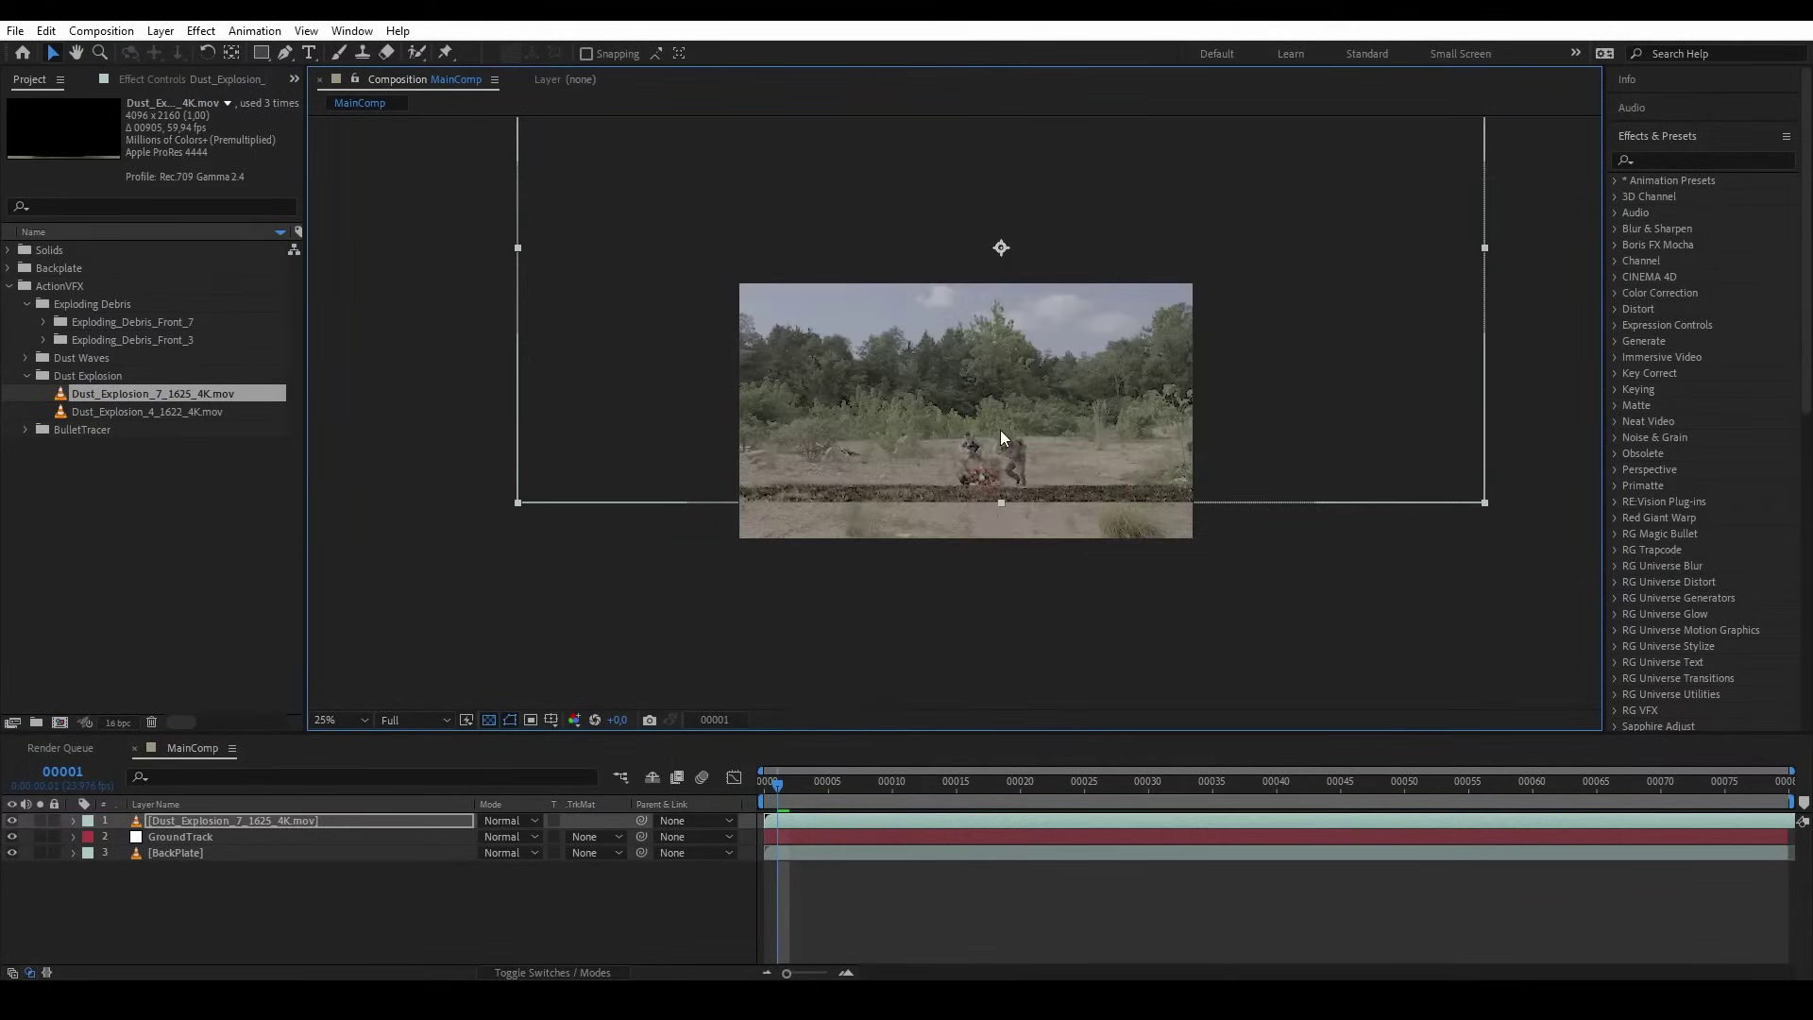
{"action": "scroll", "coordinate": [999, 429], "scroll_direction": "up", "scroll_amount": 1}
{"action": "scroll", "coordinate": [868, 377], "scroll_direction": "up", "scroll_amount": 1}
{"action": "scroll", "coordinate": [868, 377], "scroll_direction": "down", "scroll_amount": 1}
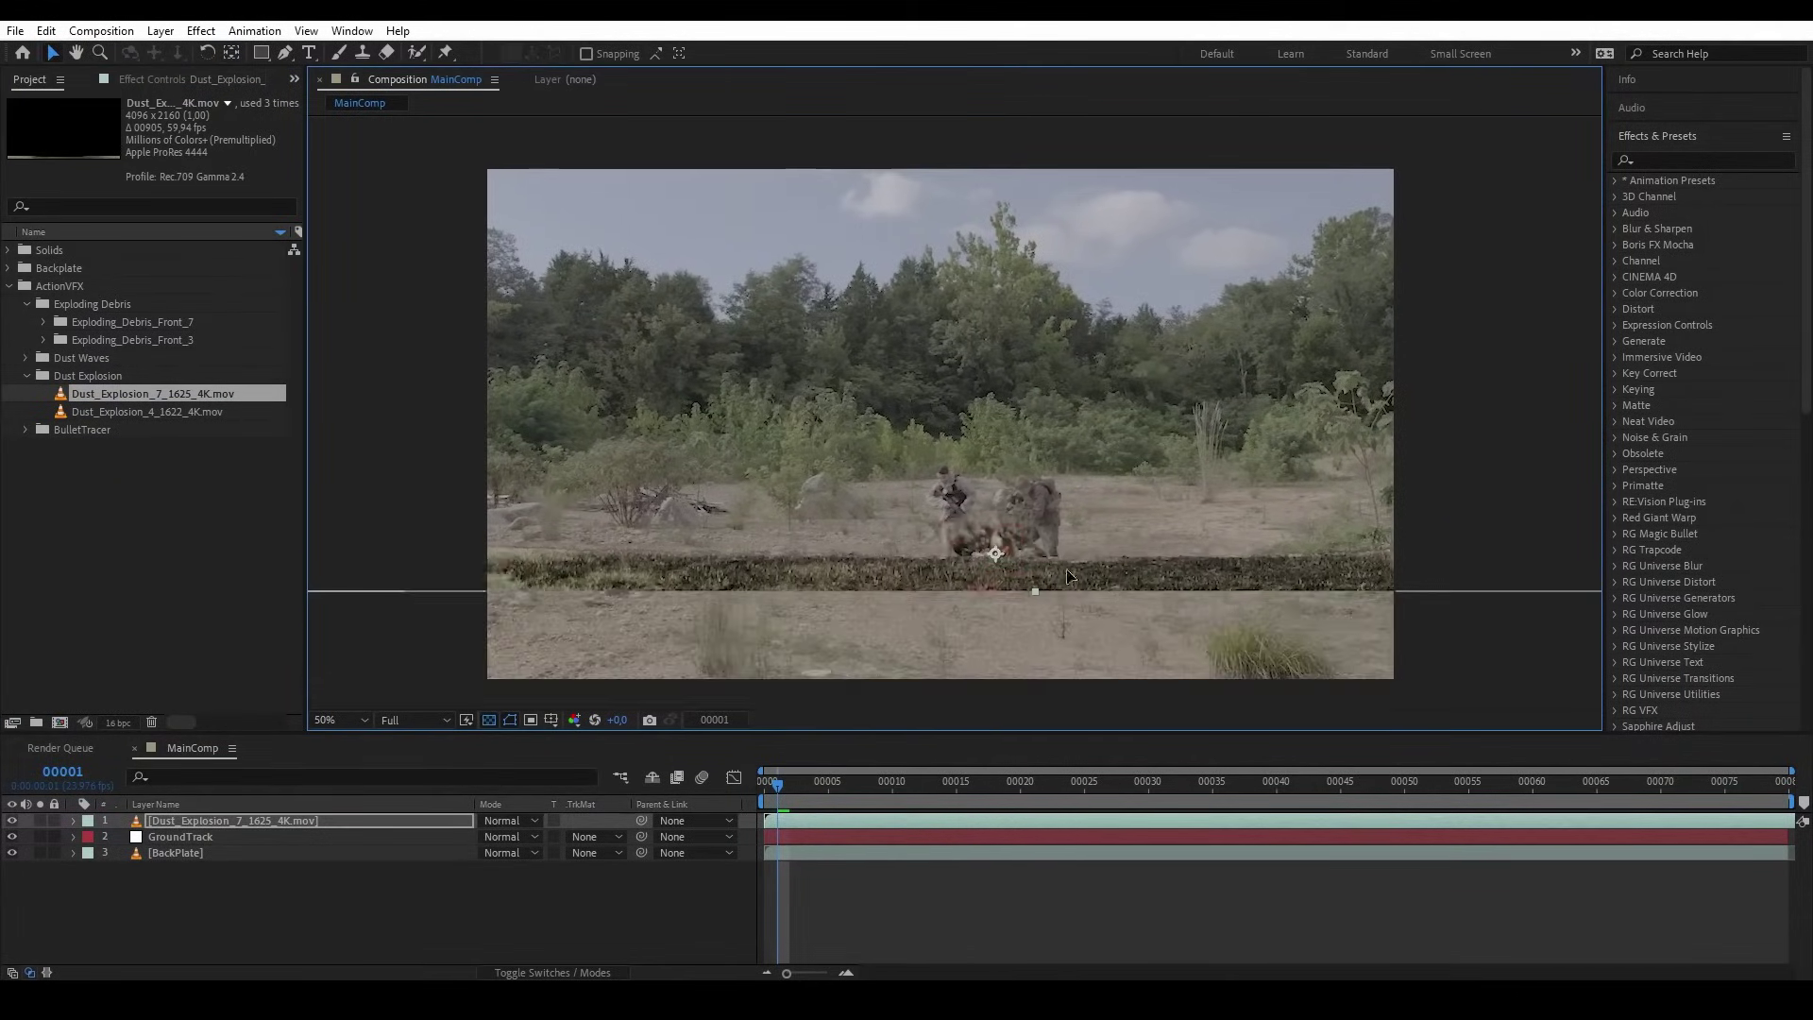
{"action": "left_click_drag", "start_coordinate": [777, 784], "coordinate": [947, 796]}
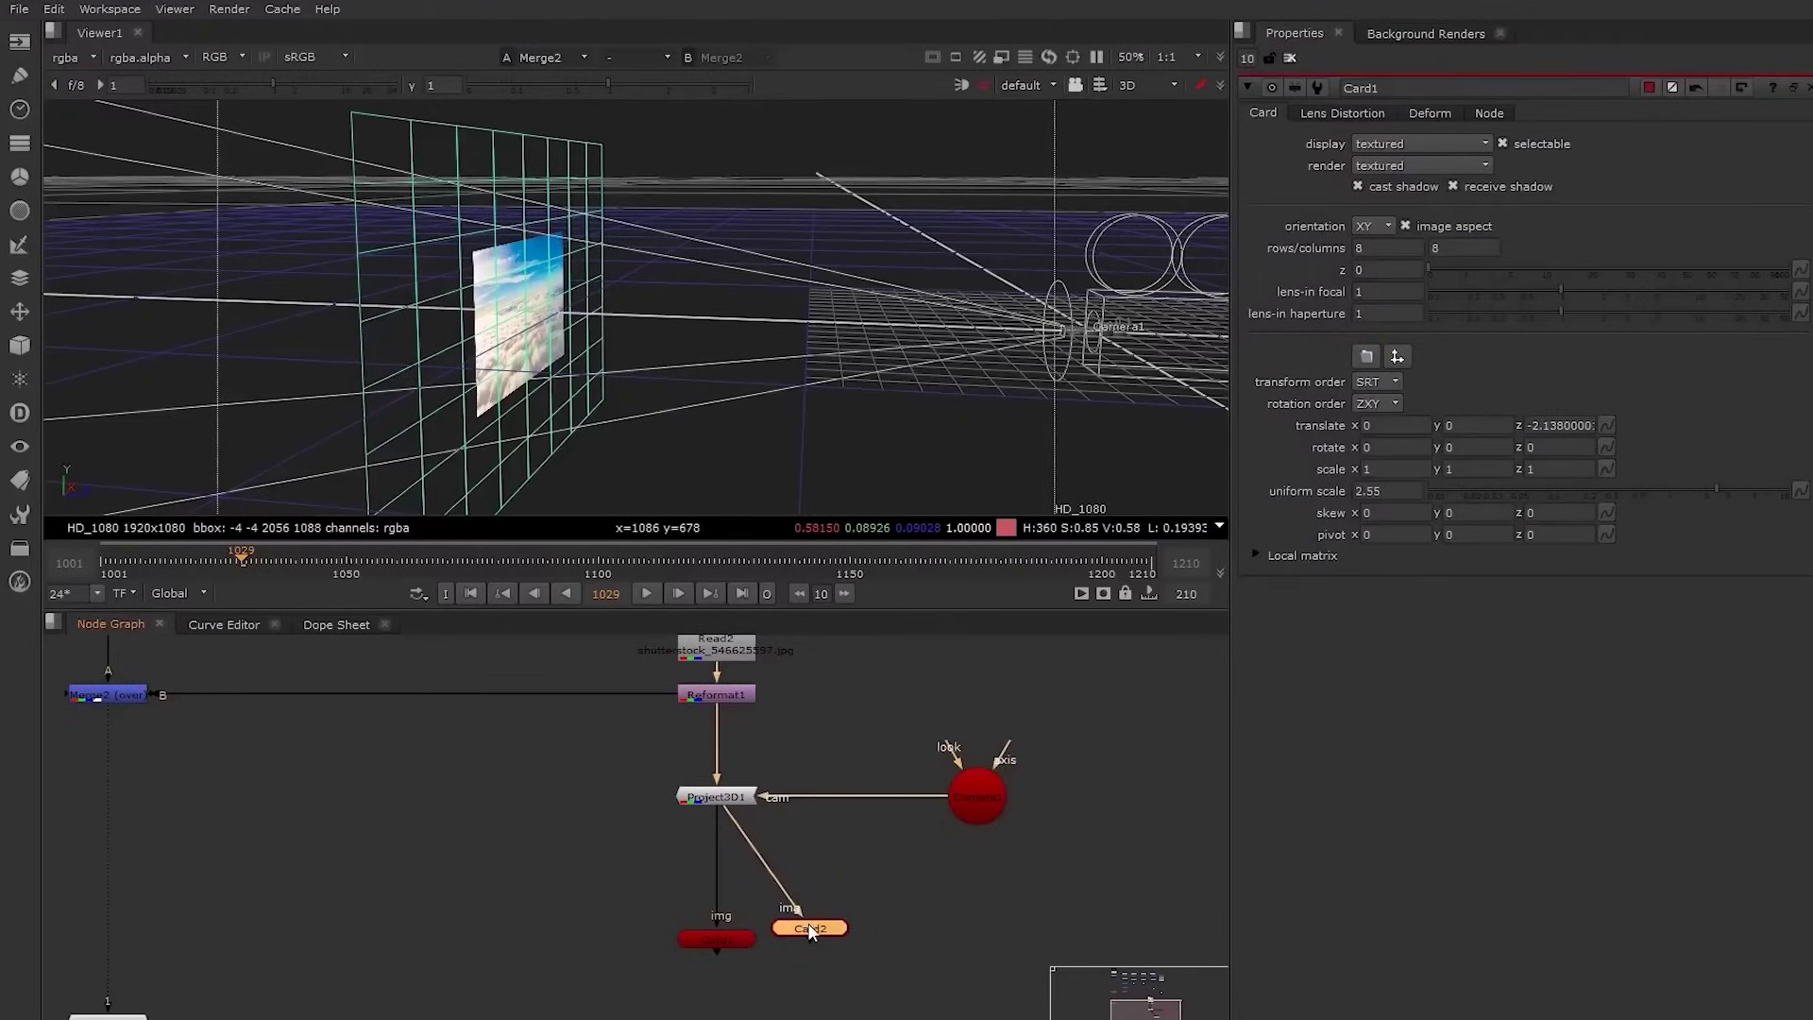
Step: In Nuke, open the properties of the Card2 node connected to Project3D1
{"action": "double_click", "coordinate": [810, 928]}
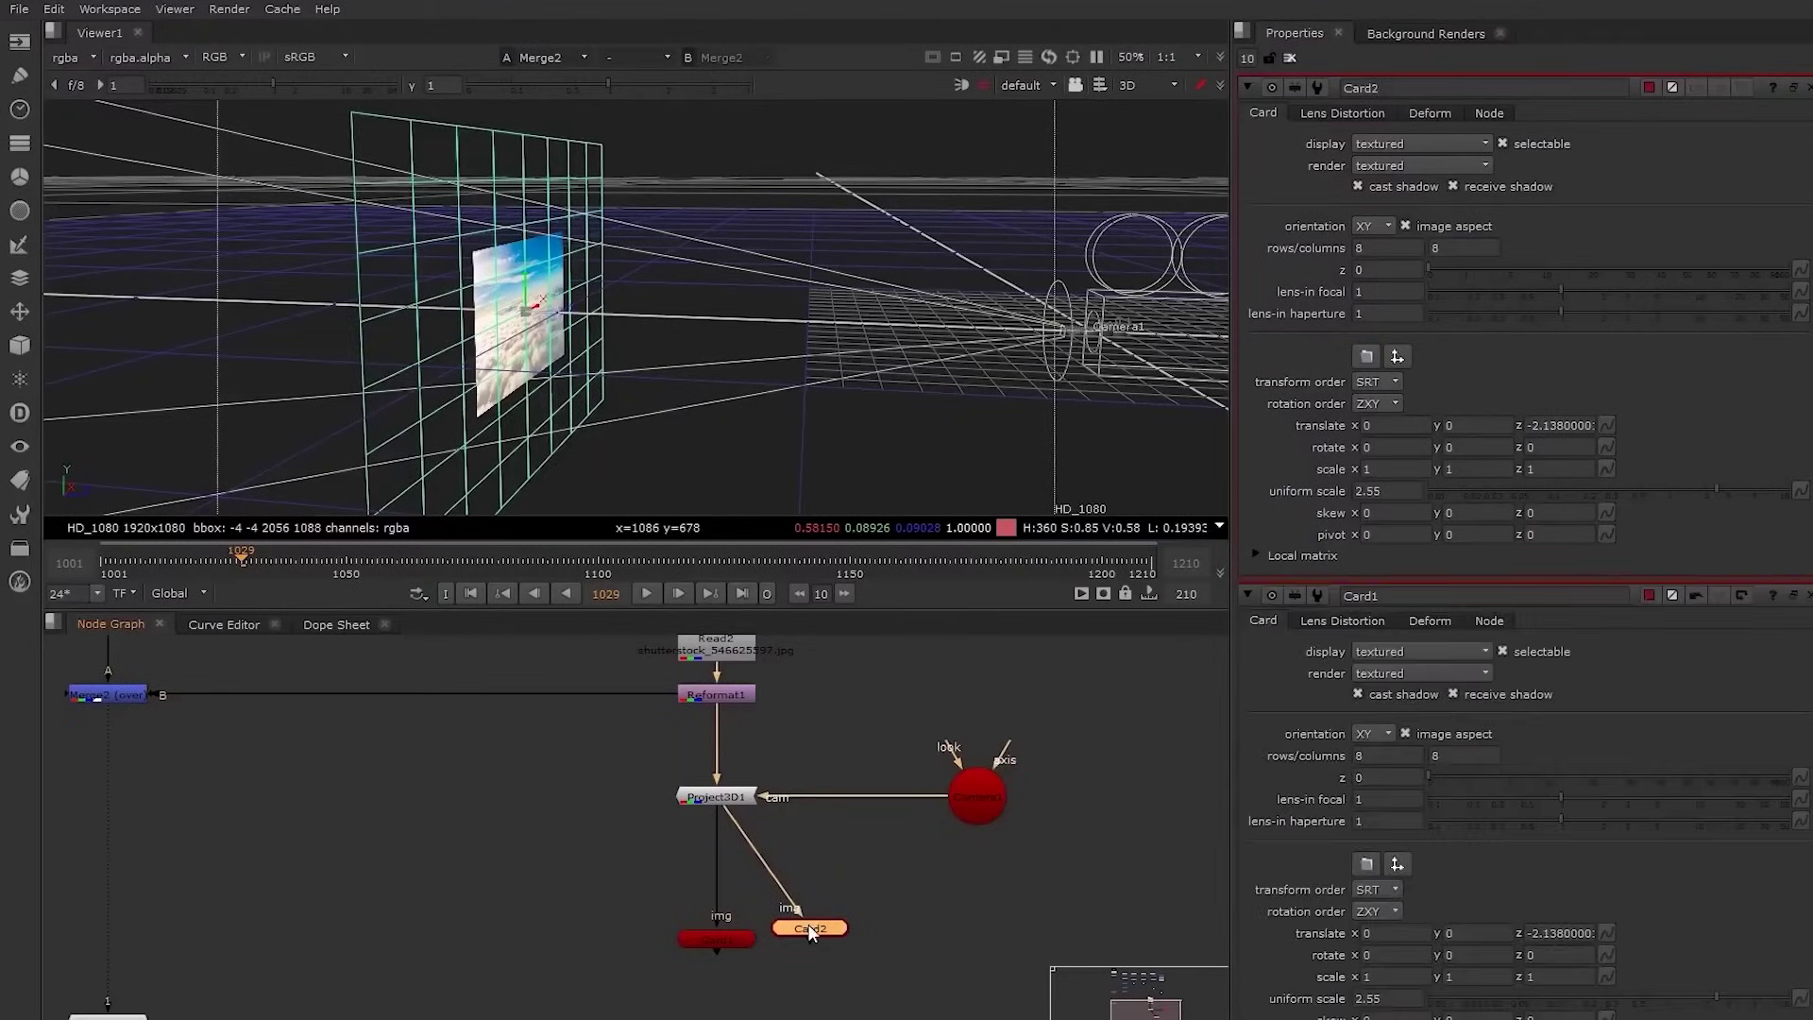
{"action": "scroll", "coordinate": [663, 387], "scroll_direction": "up", "scroll_amount": 1}
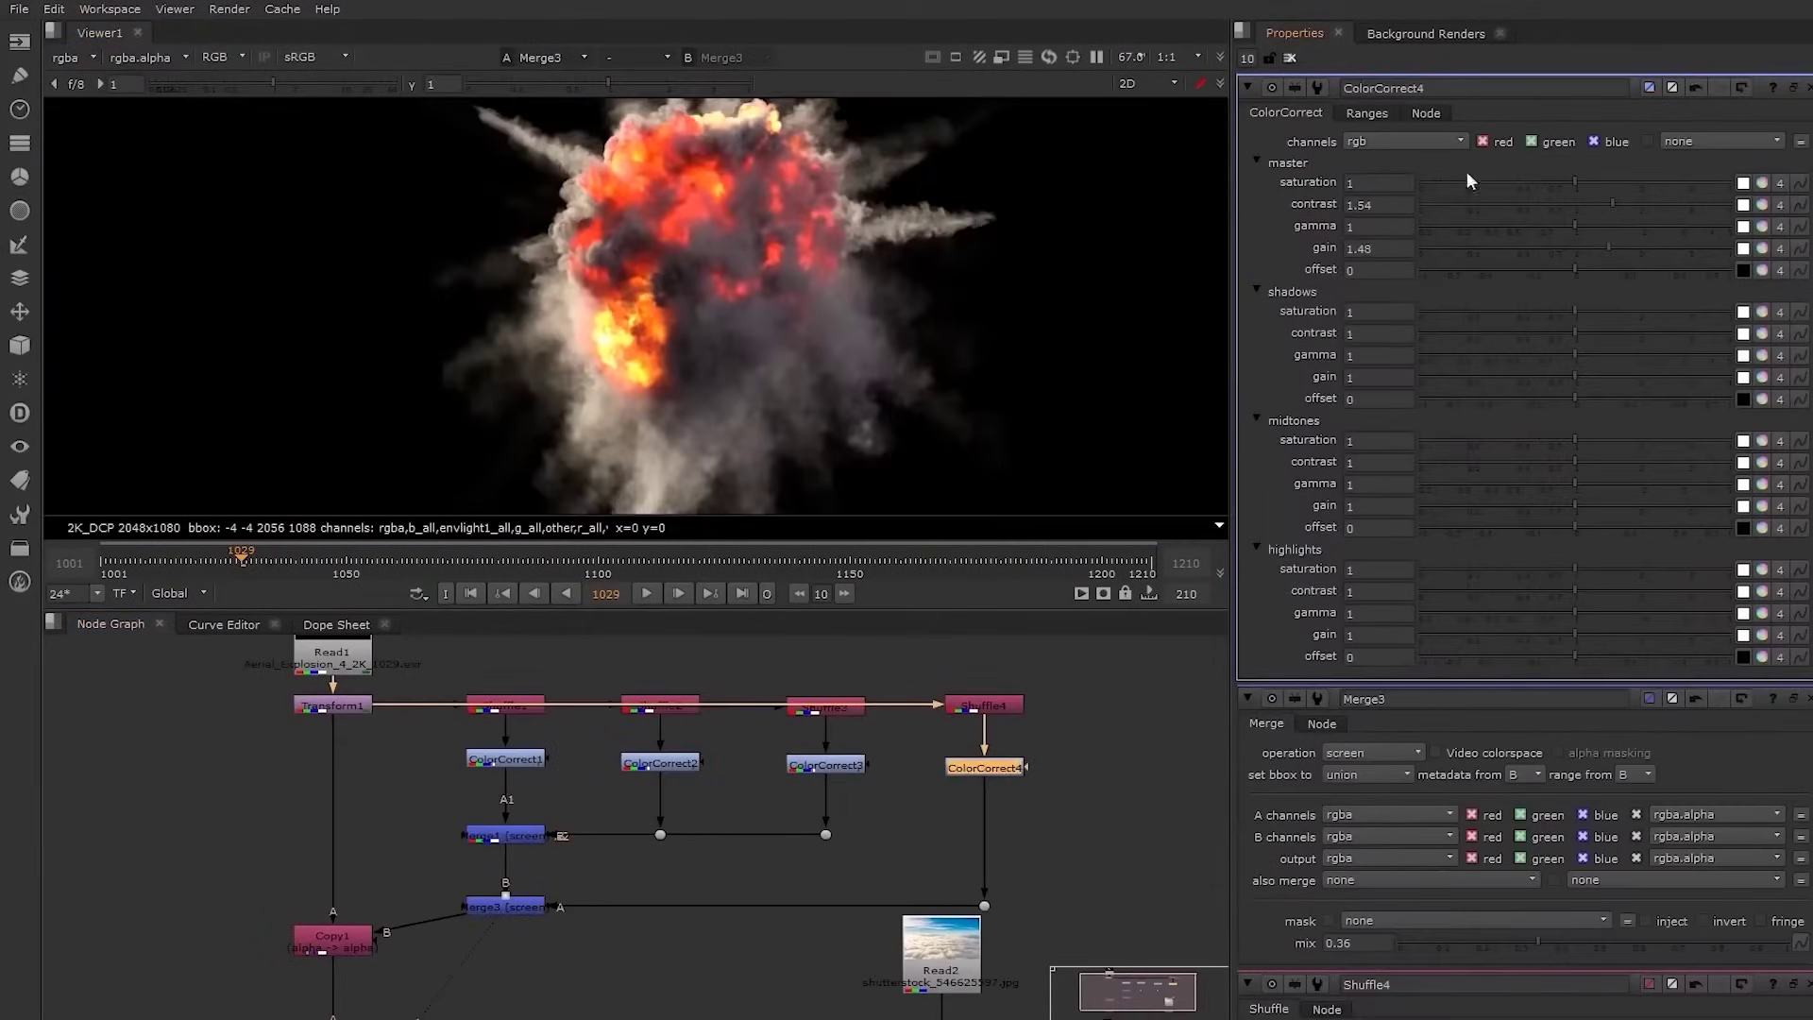
{"action": "scroll", "coordinate": [642, 253], "scroll_direction": "up", "scroll_amount": 3}
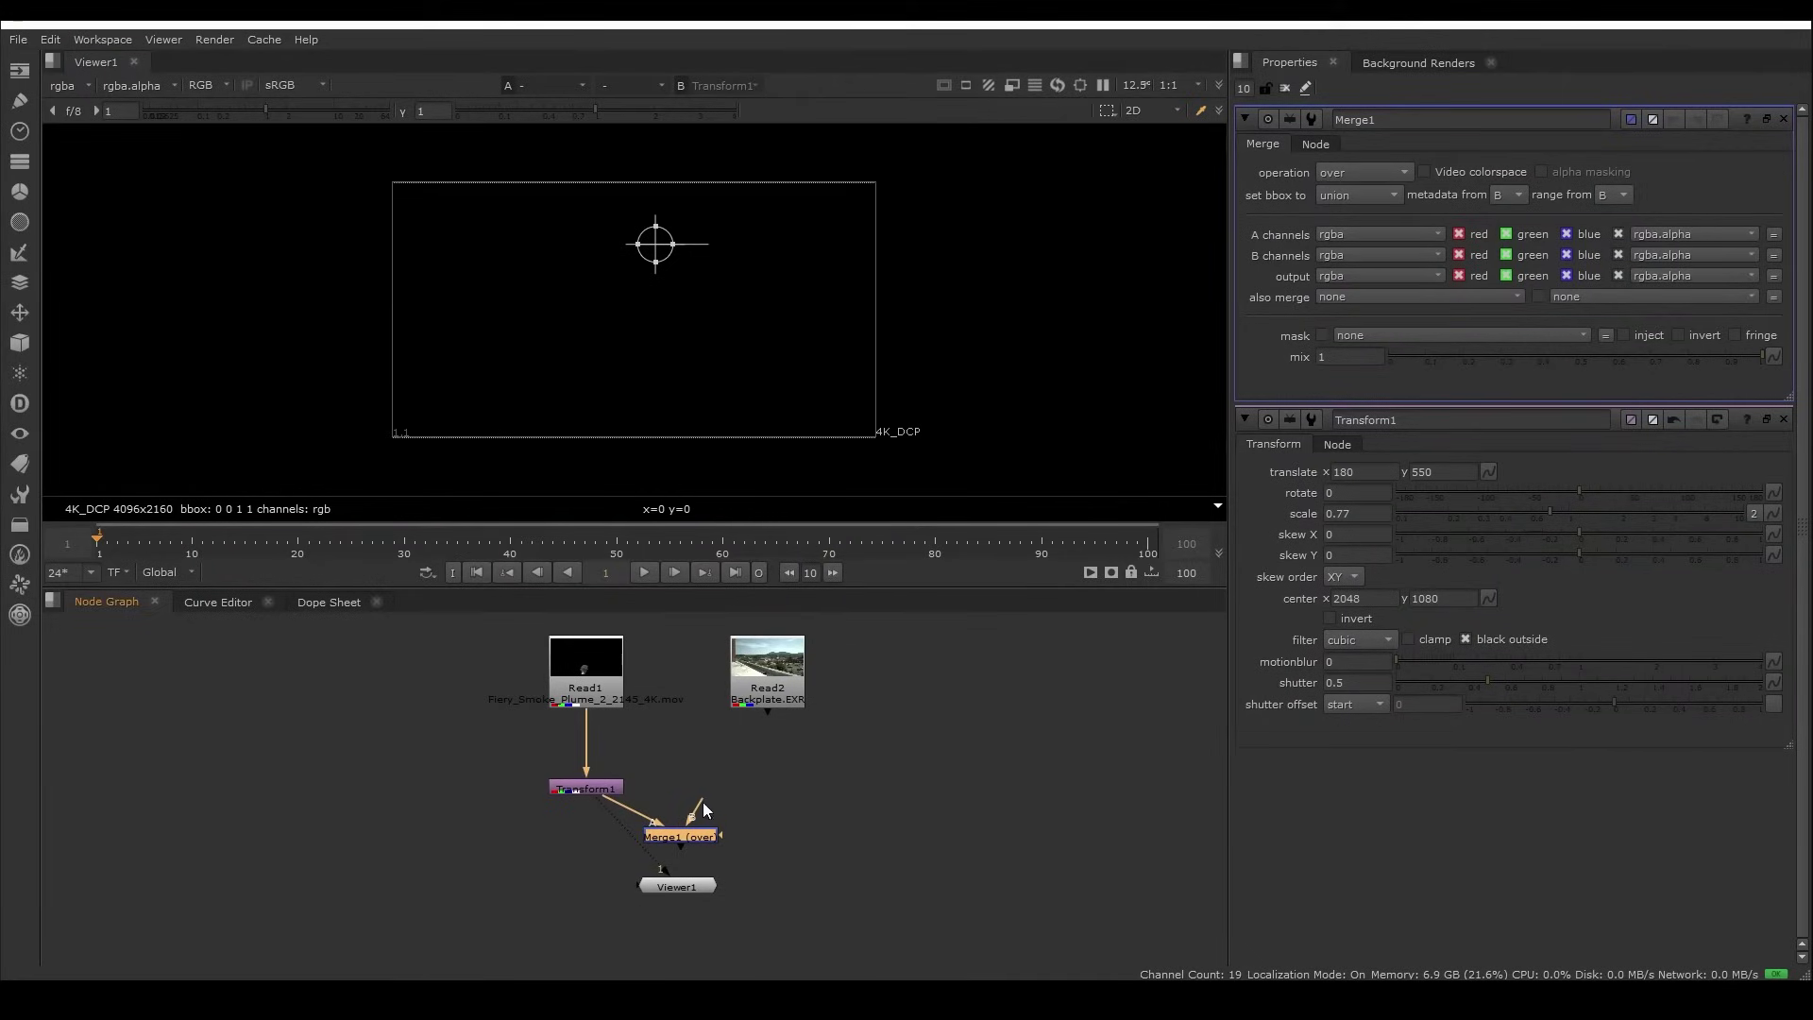
Step: Wire Merge1's free input to the Backplate.EXR Read node and show the merged result in the viewer
{"action": "left_click_drag", "start_coordinate": [745, 710], "coordinate": [767, 694]}
{"action": "key", "text": "1"}
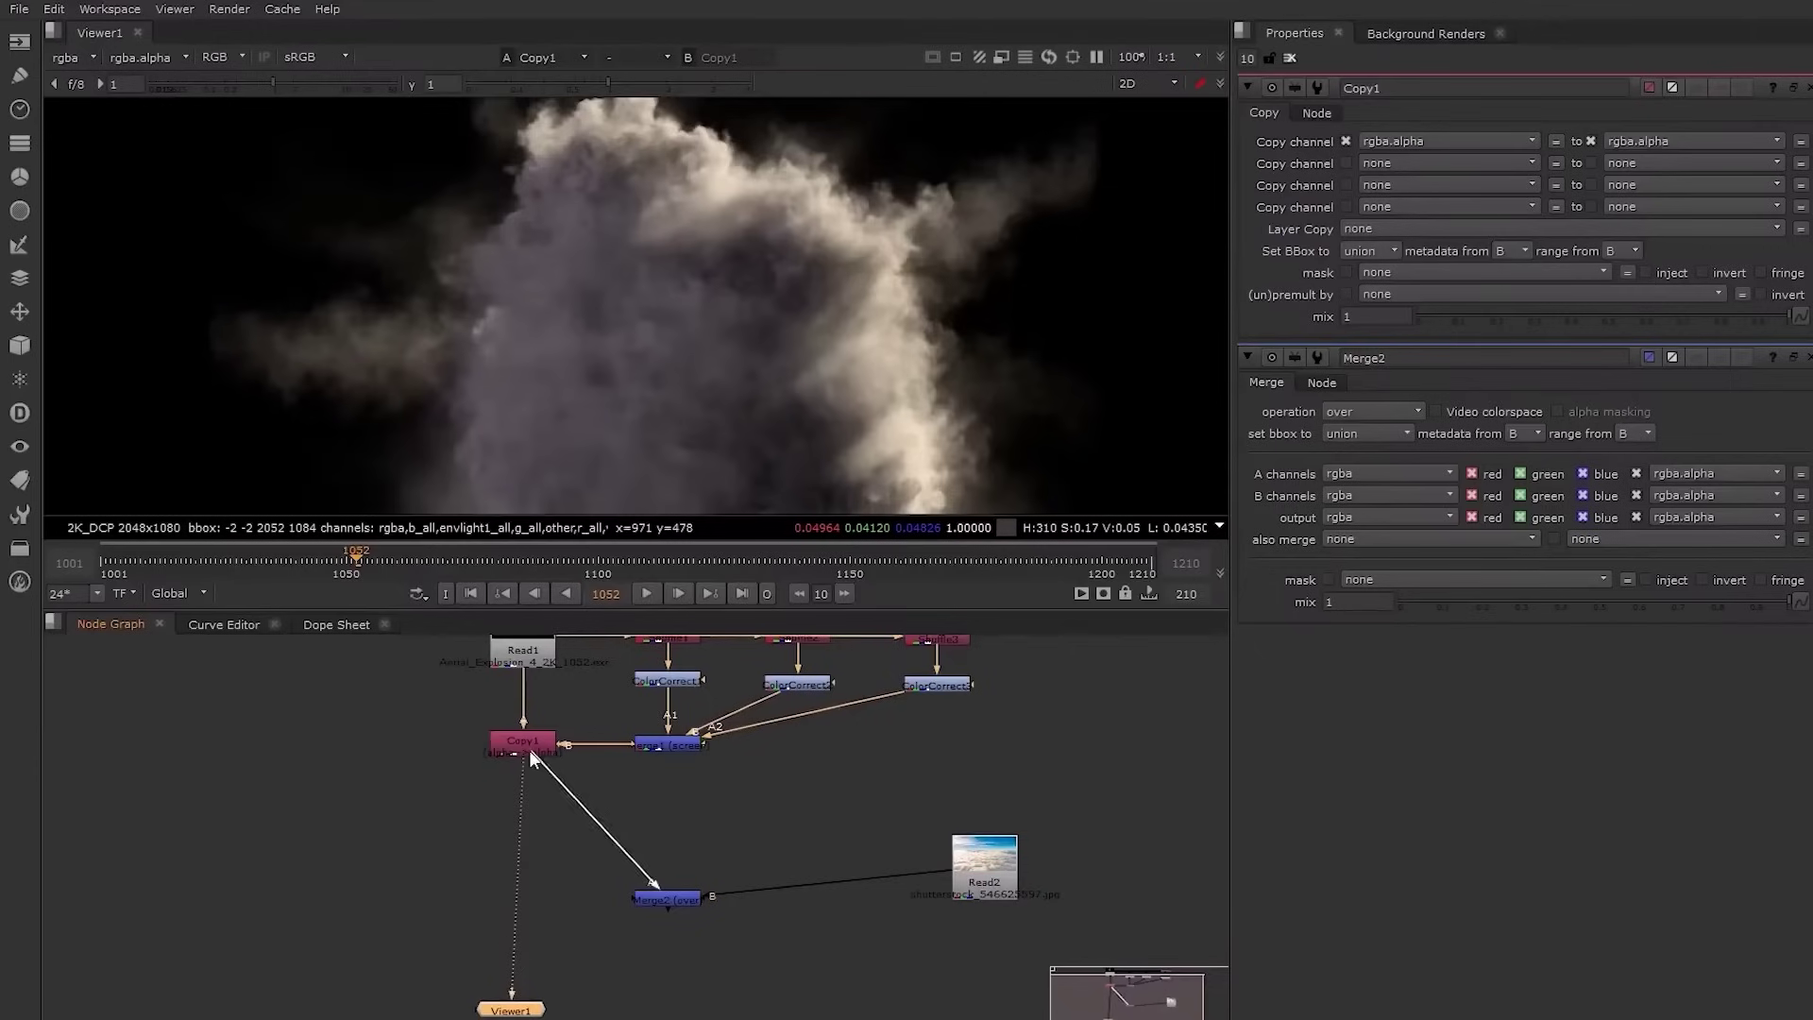
Step: Align the over Merge node directly beneath Copy1 and show its composite with the sky image in the viewer
{"action": "key", "text": "m"}
{"action": "left_click_drag", "start_coordinate": [646, 904], "coordinate": [524, 909]}
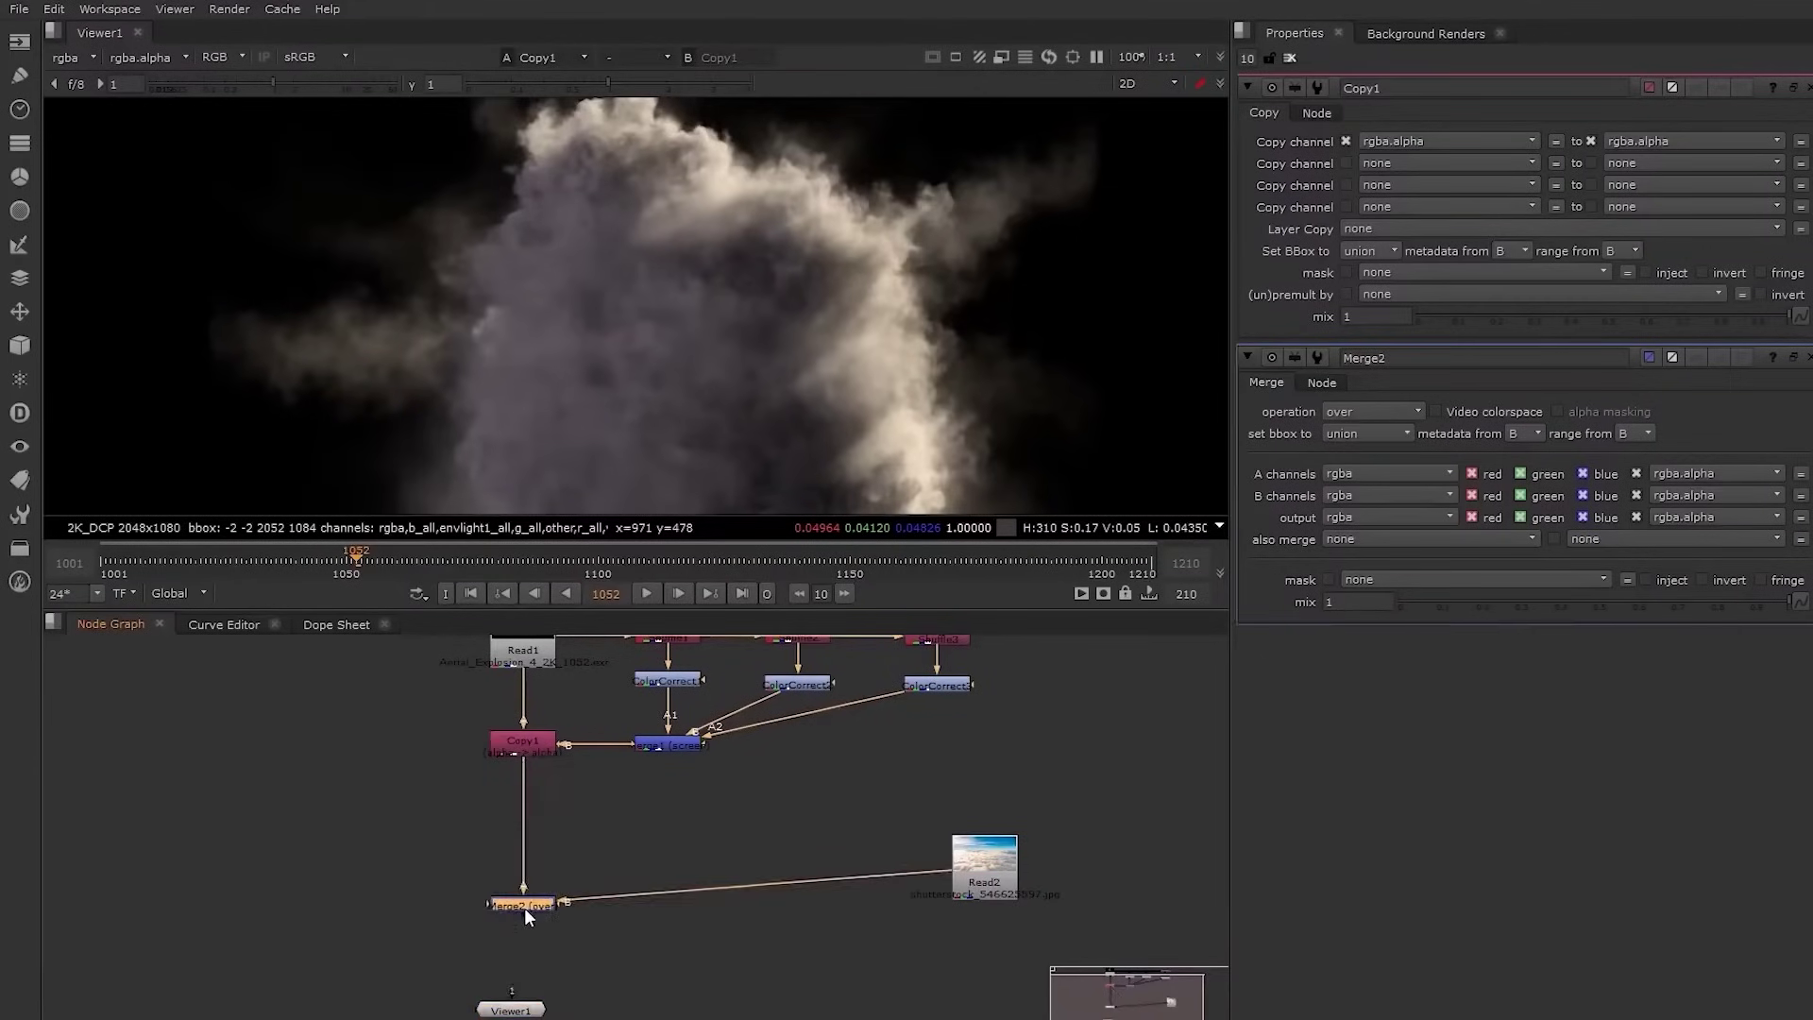
{"action": "key", "text": "1"}
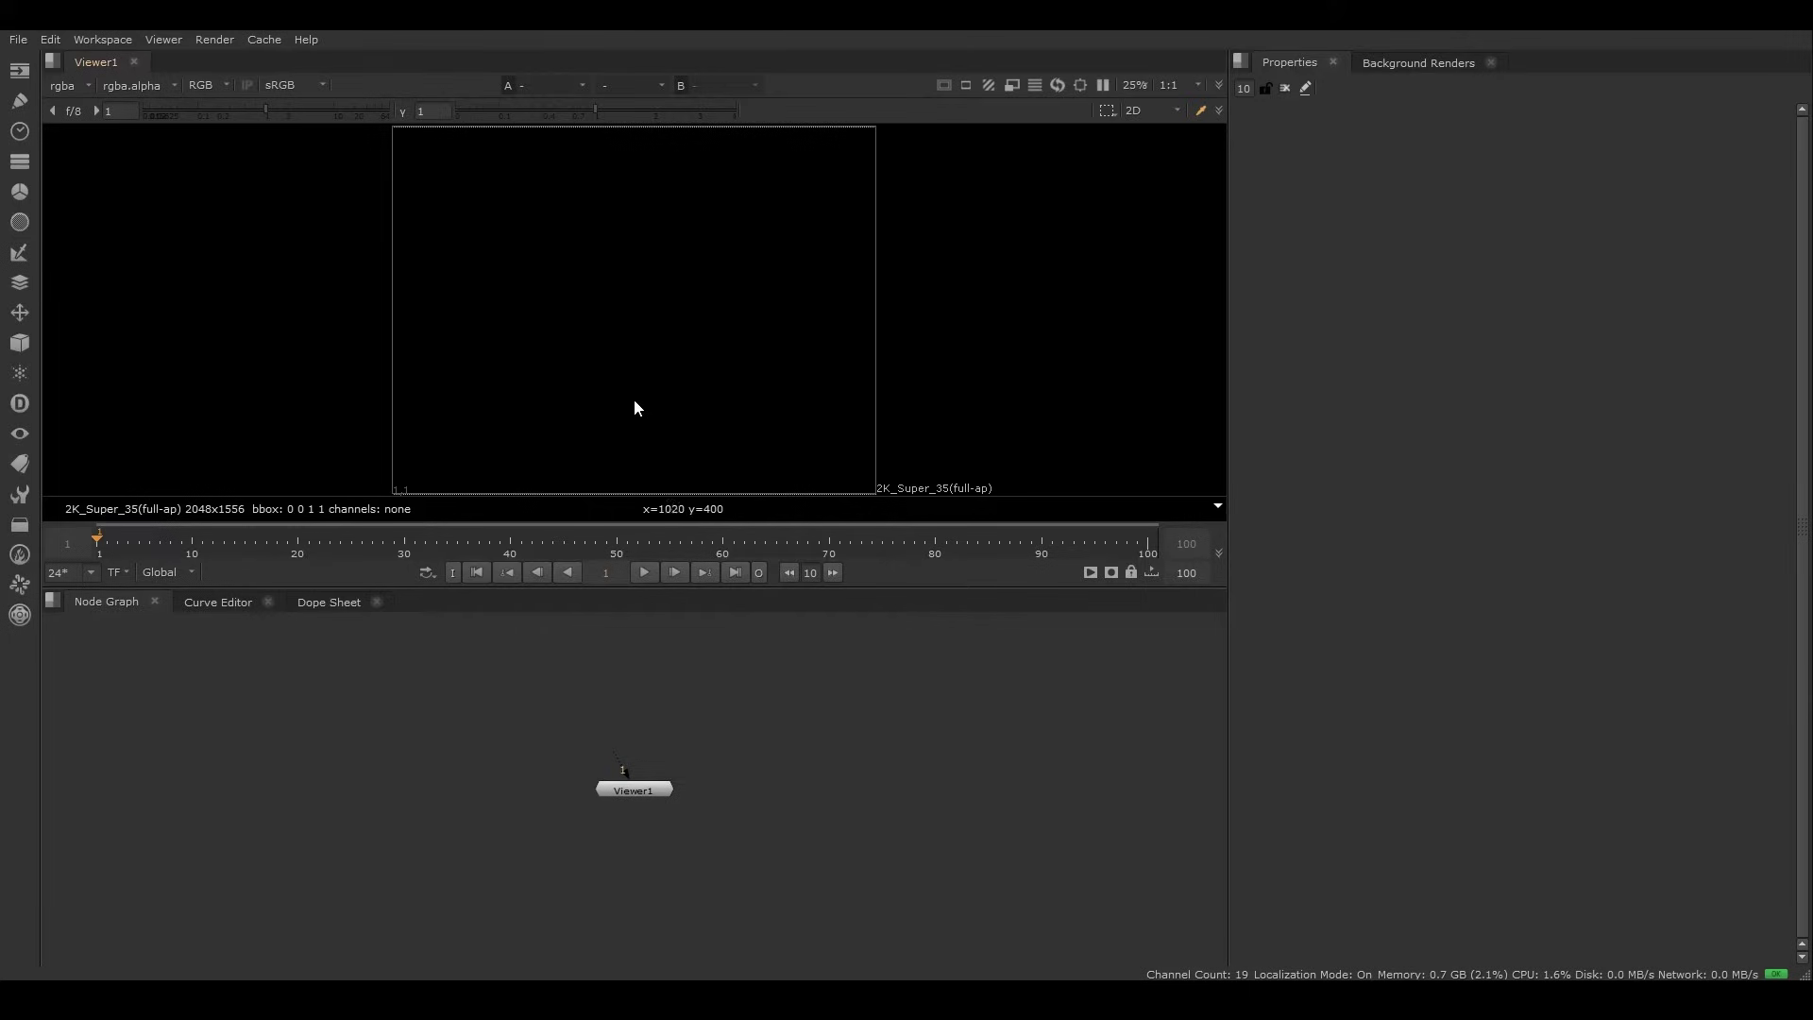
Step: Move the playhead to frame 10, and switch the timeline display to timecode and back to timeline frames
{"action": "left_click_drag", "start_coordinate": [580, 542], "coordinate": [215, 546]}
{"action": "left_click", "coordinate": [113, 572]}
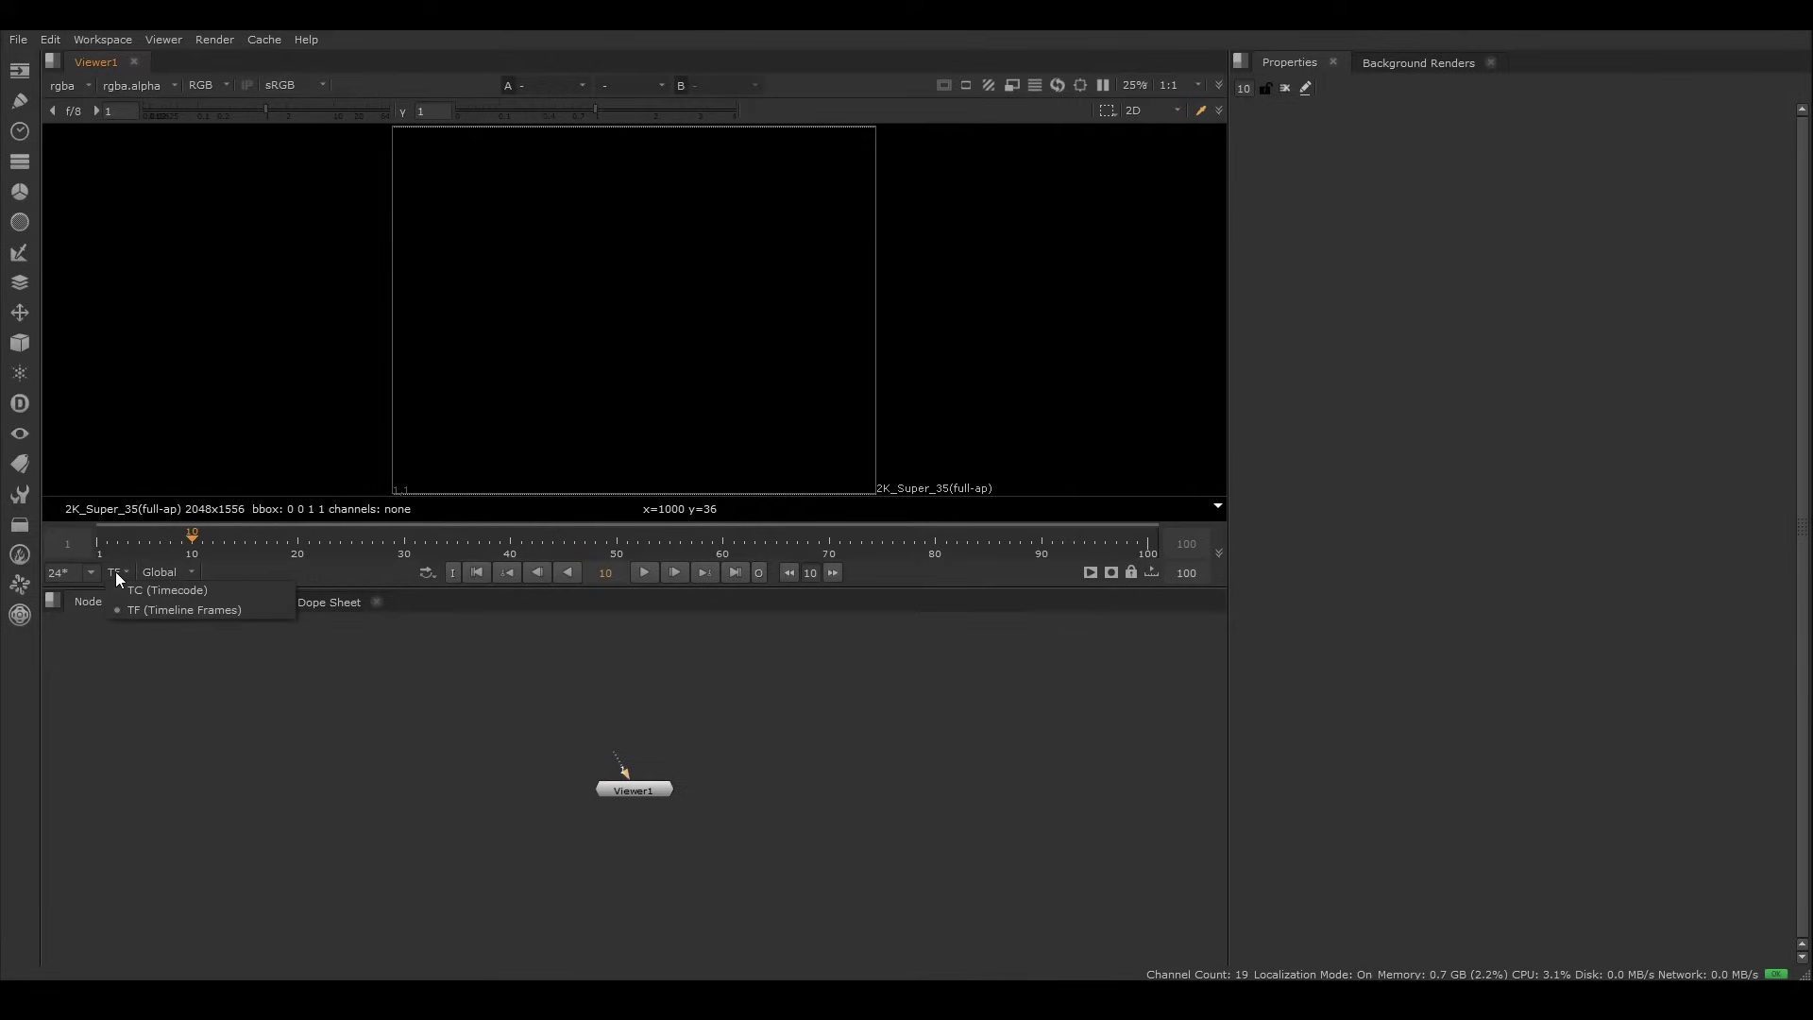
{"action": "left_click", "coordinate": [185, 592]}
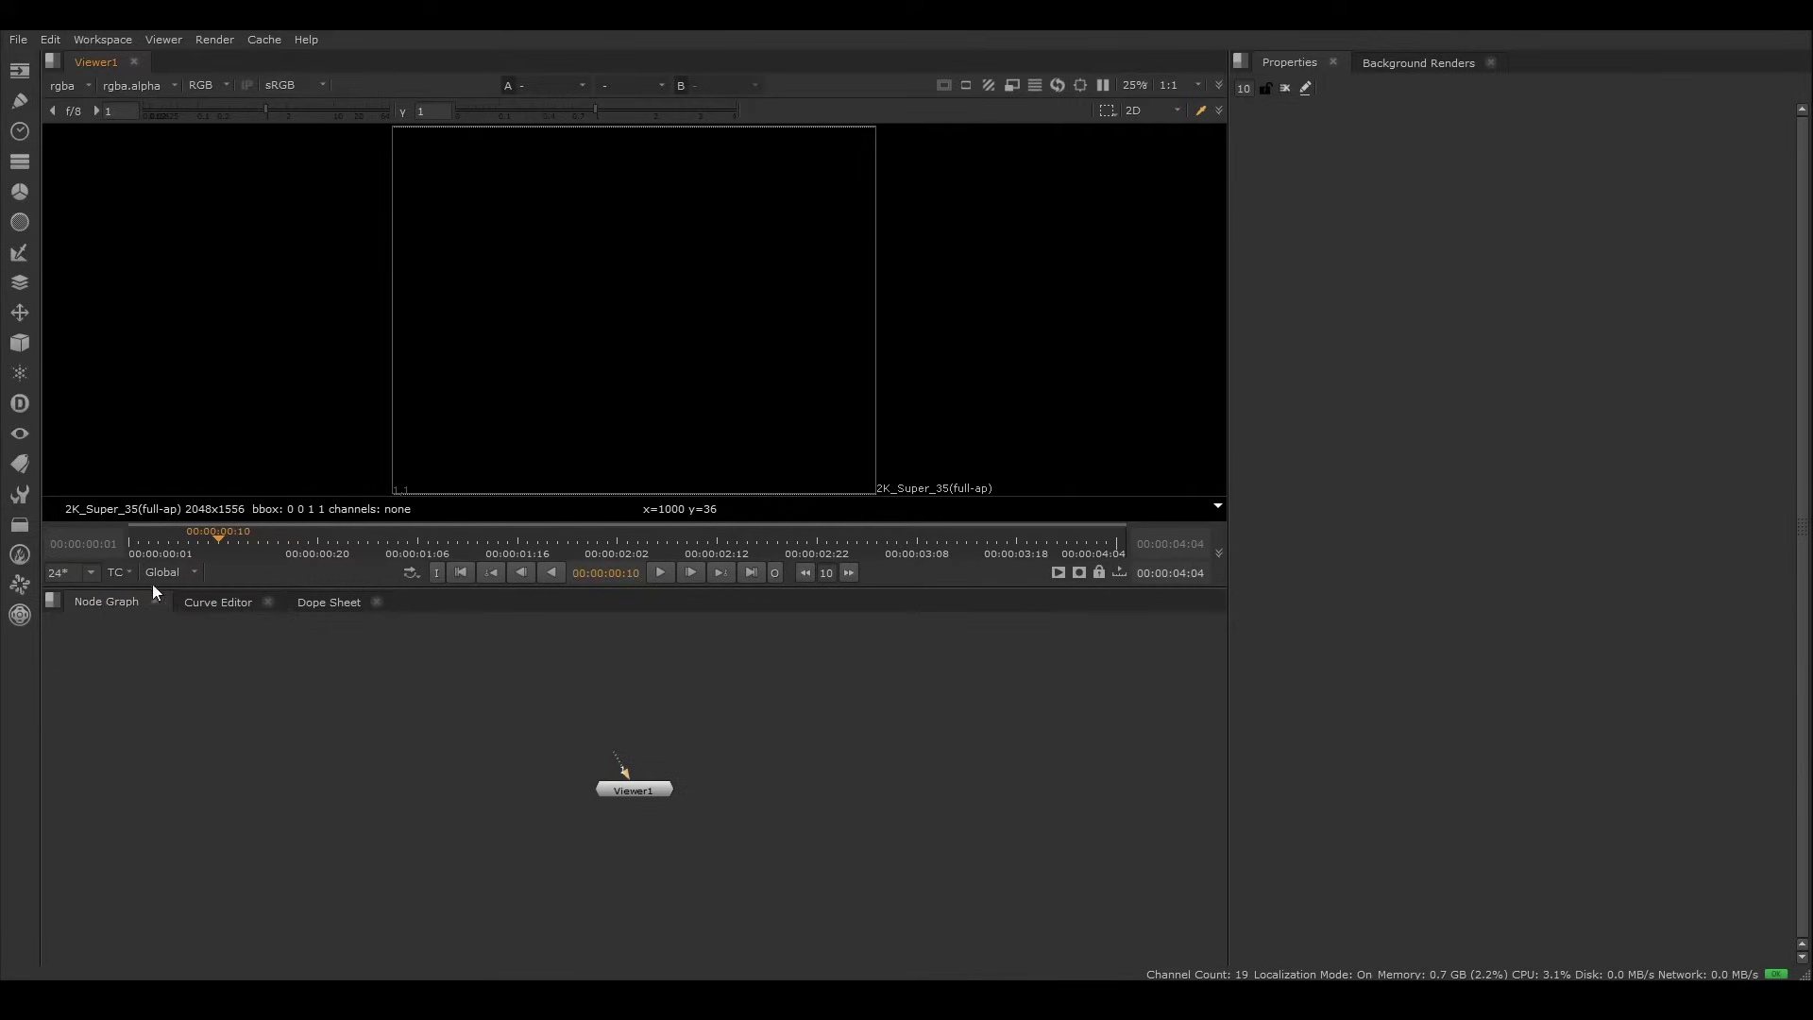
{"action": "left_click", "coordinate": [119, 572]}
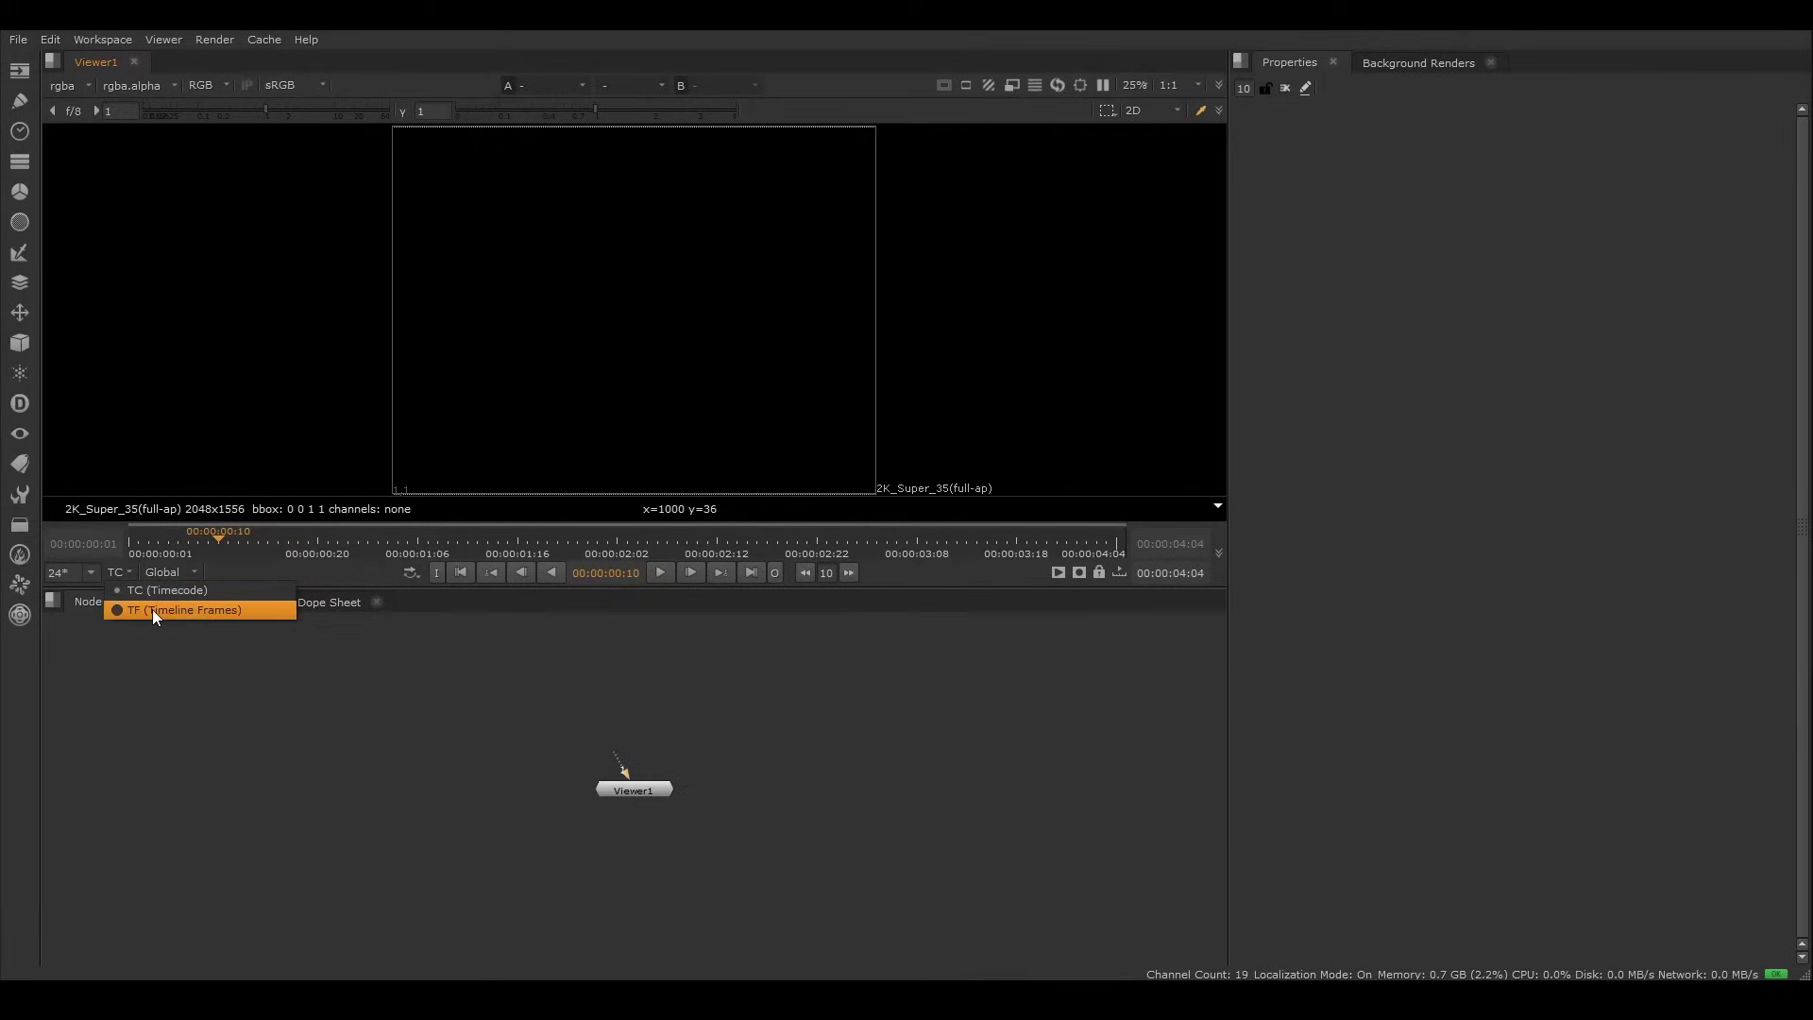
{"action": "left_click", "coordinate": [151, 609]}
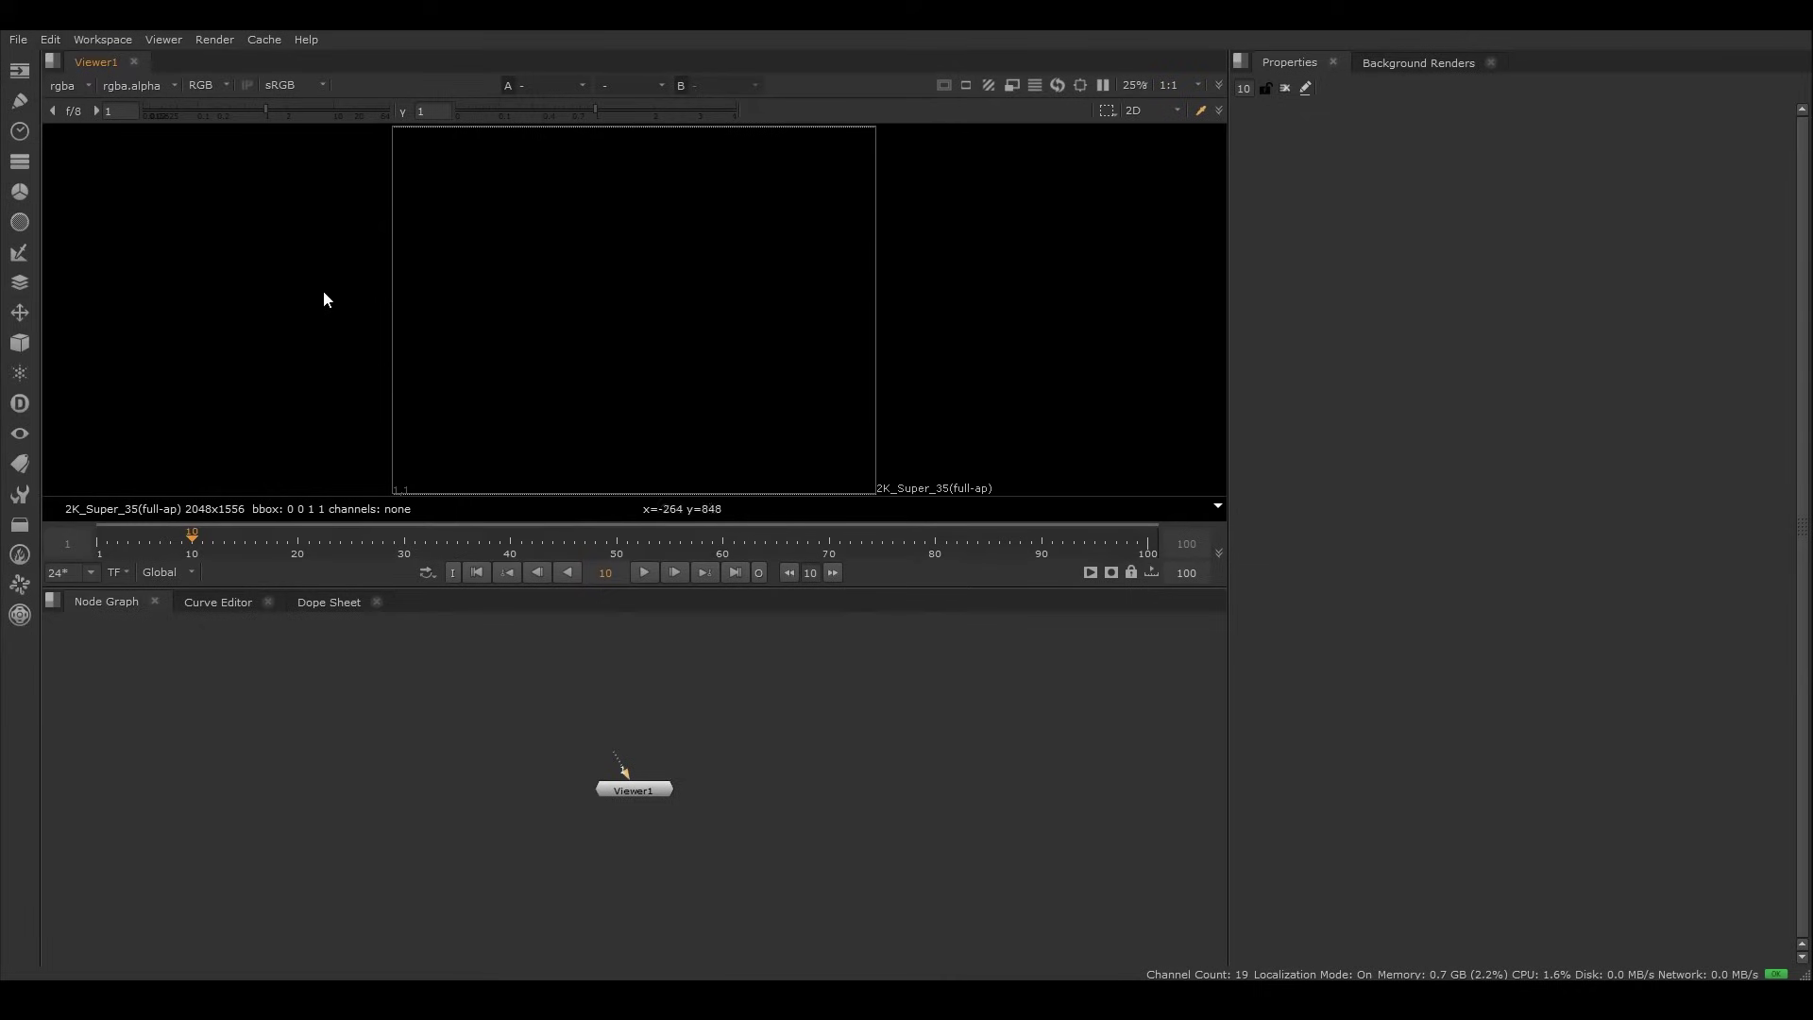
{"action": "left_click", "coordinate": [194, 86]}
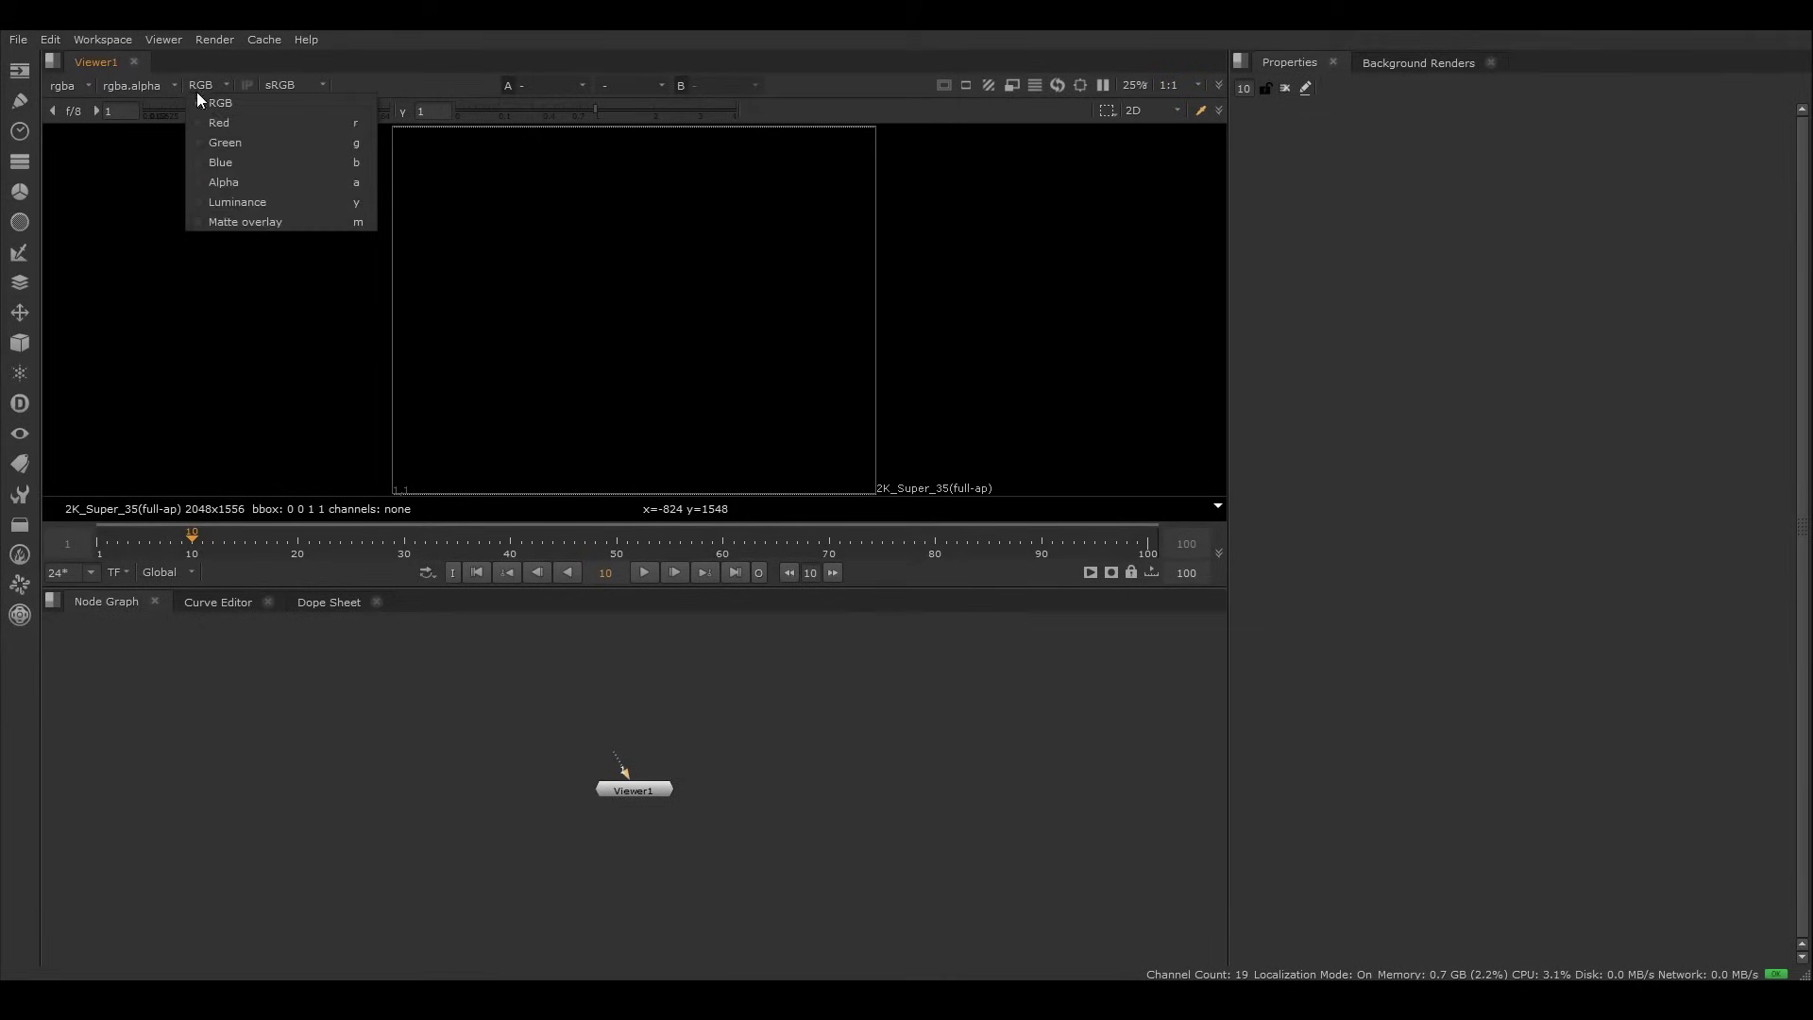
{"action": "left_click", "coordinate": [195, 84]}
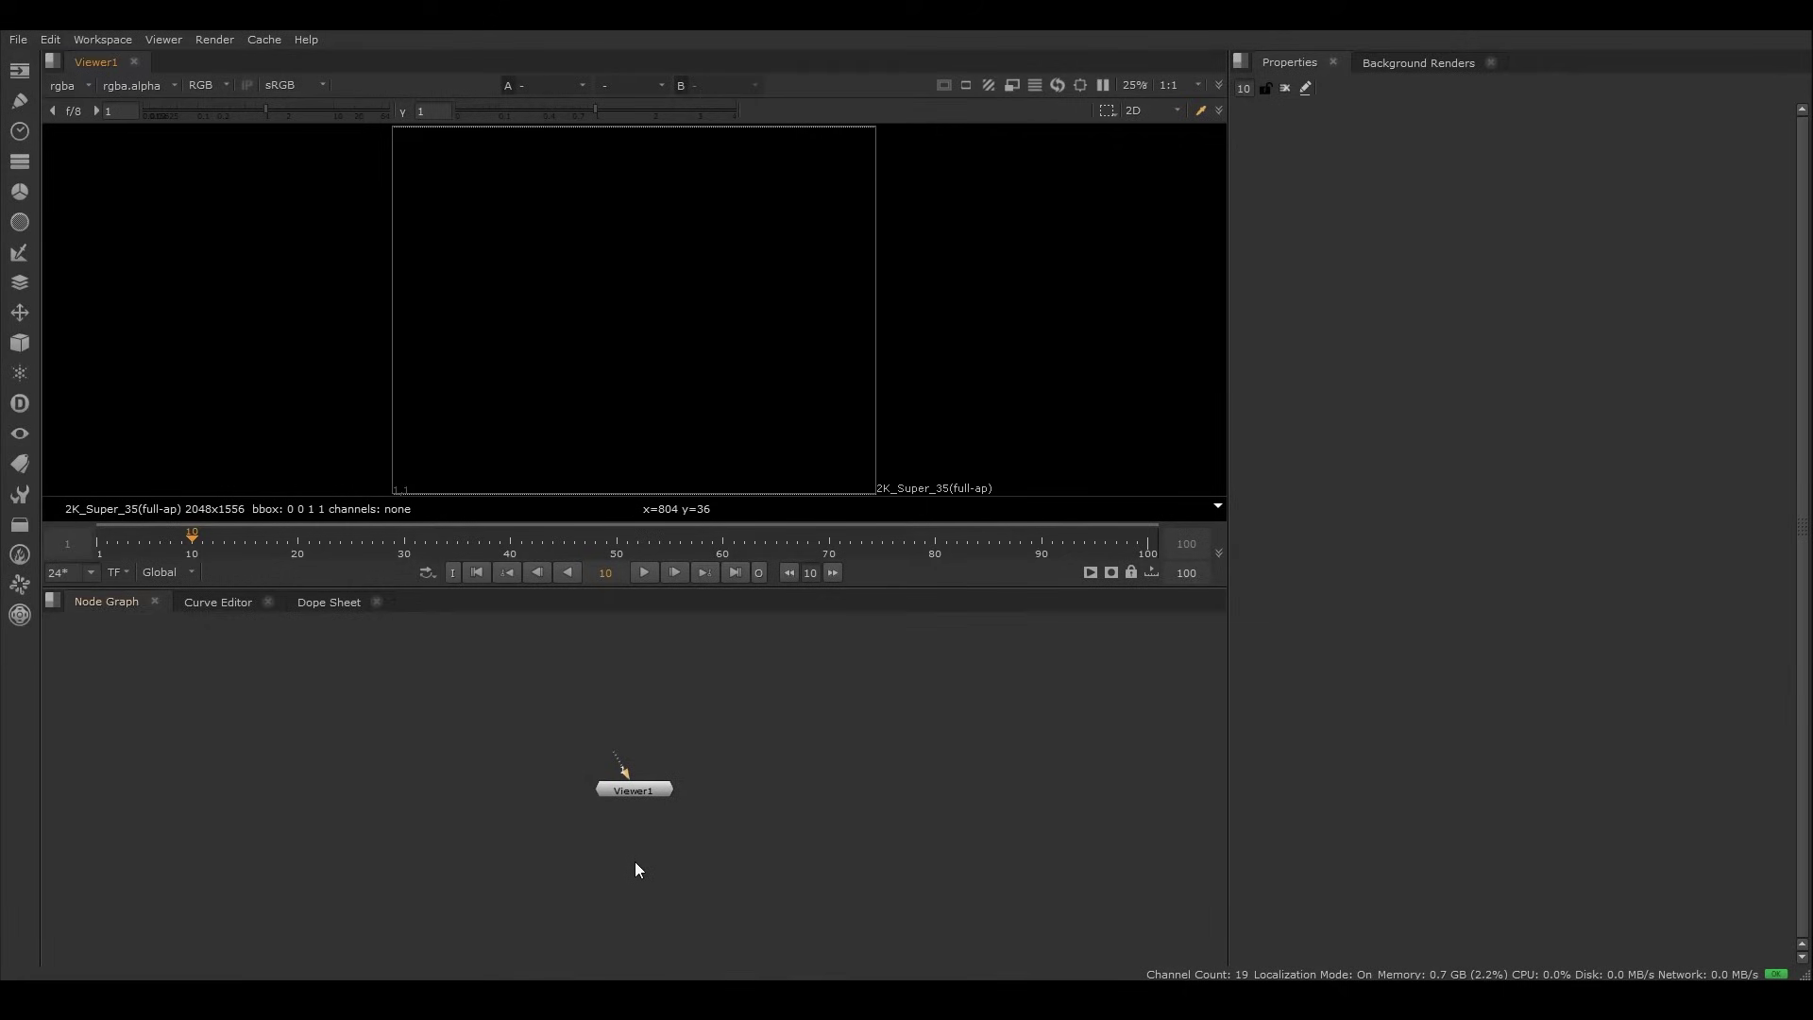
{"action": "middle_click_drag", "start_coordinate": [635, 862], "coordinate": [569, 671]}
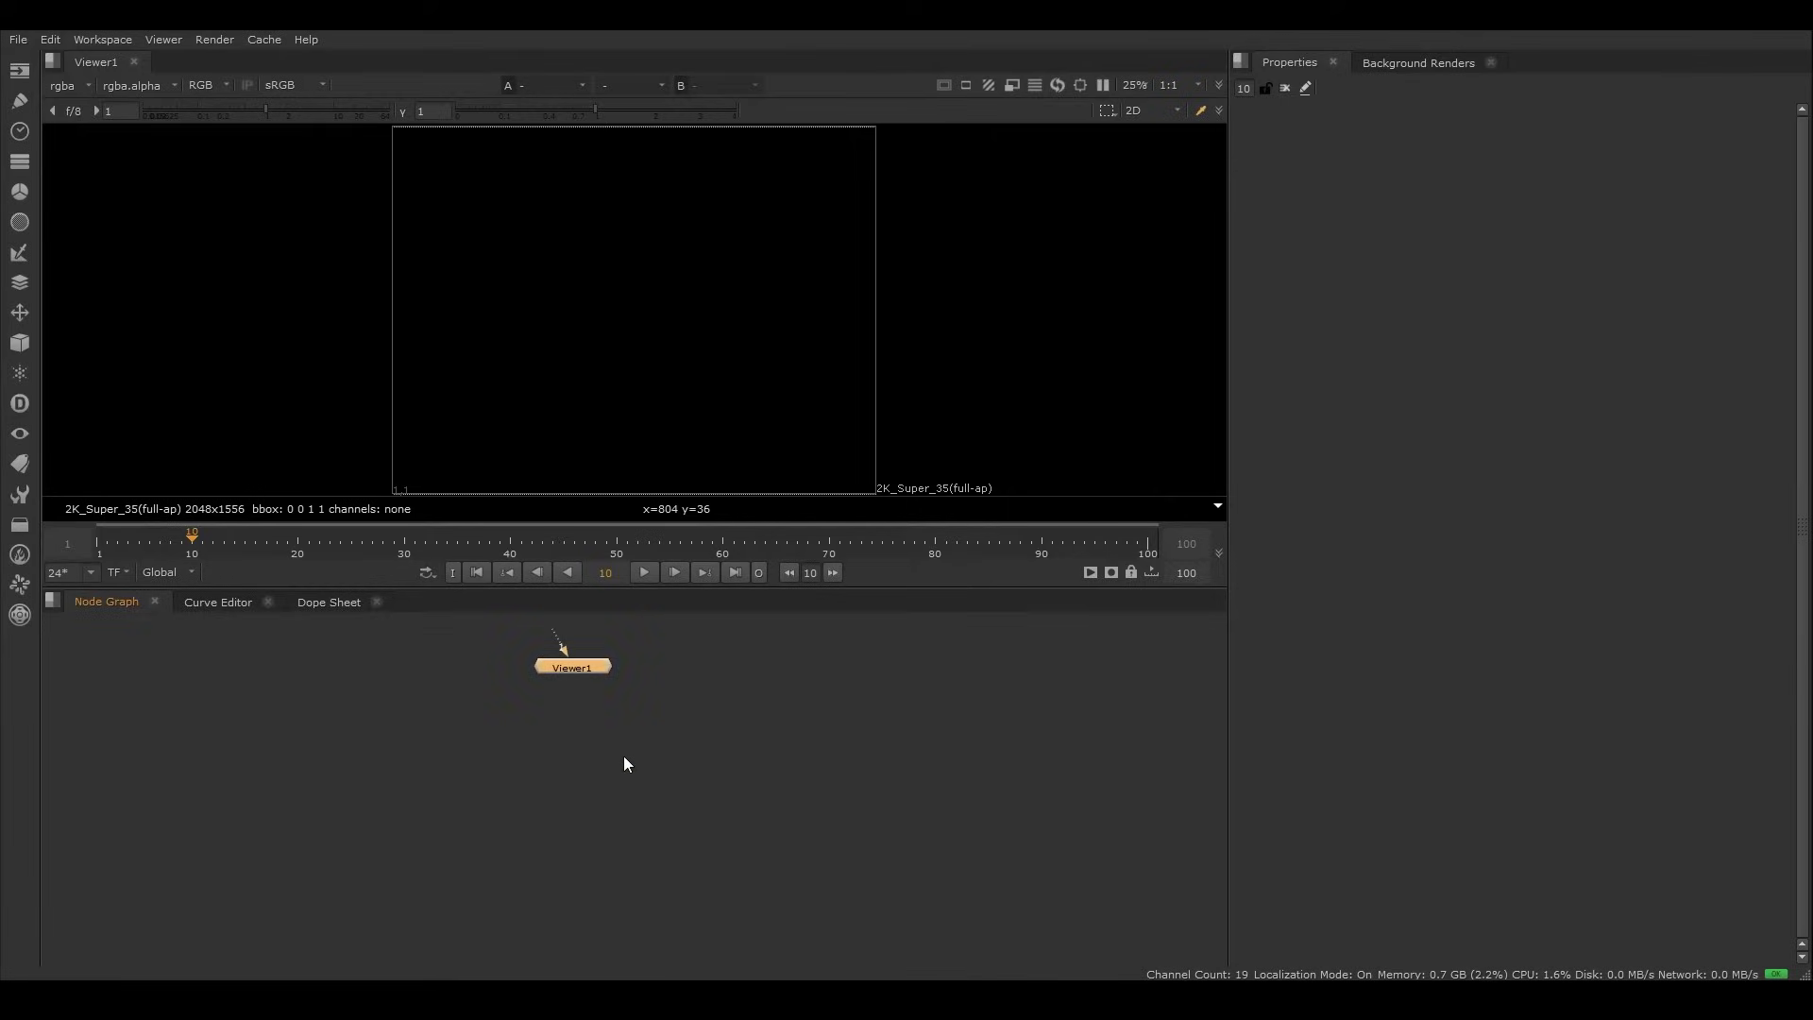
{"action": "key", "text": "f"}
{"action": "left_click", "coordinate": [631, 798]}
{"action": "scroll", "coordinate": [626, 789], "scroll_direction": "up", "scroll_amount": 2}
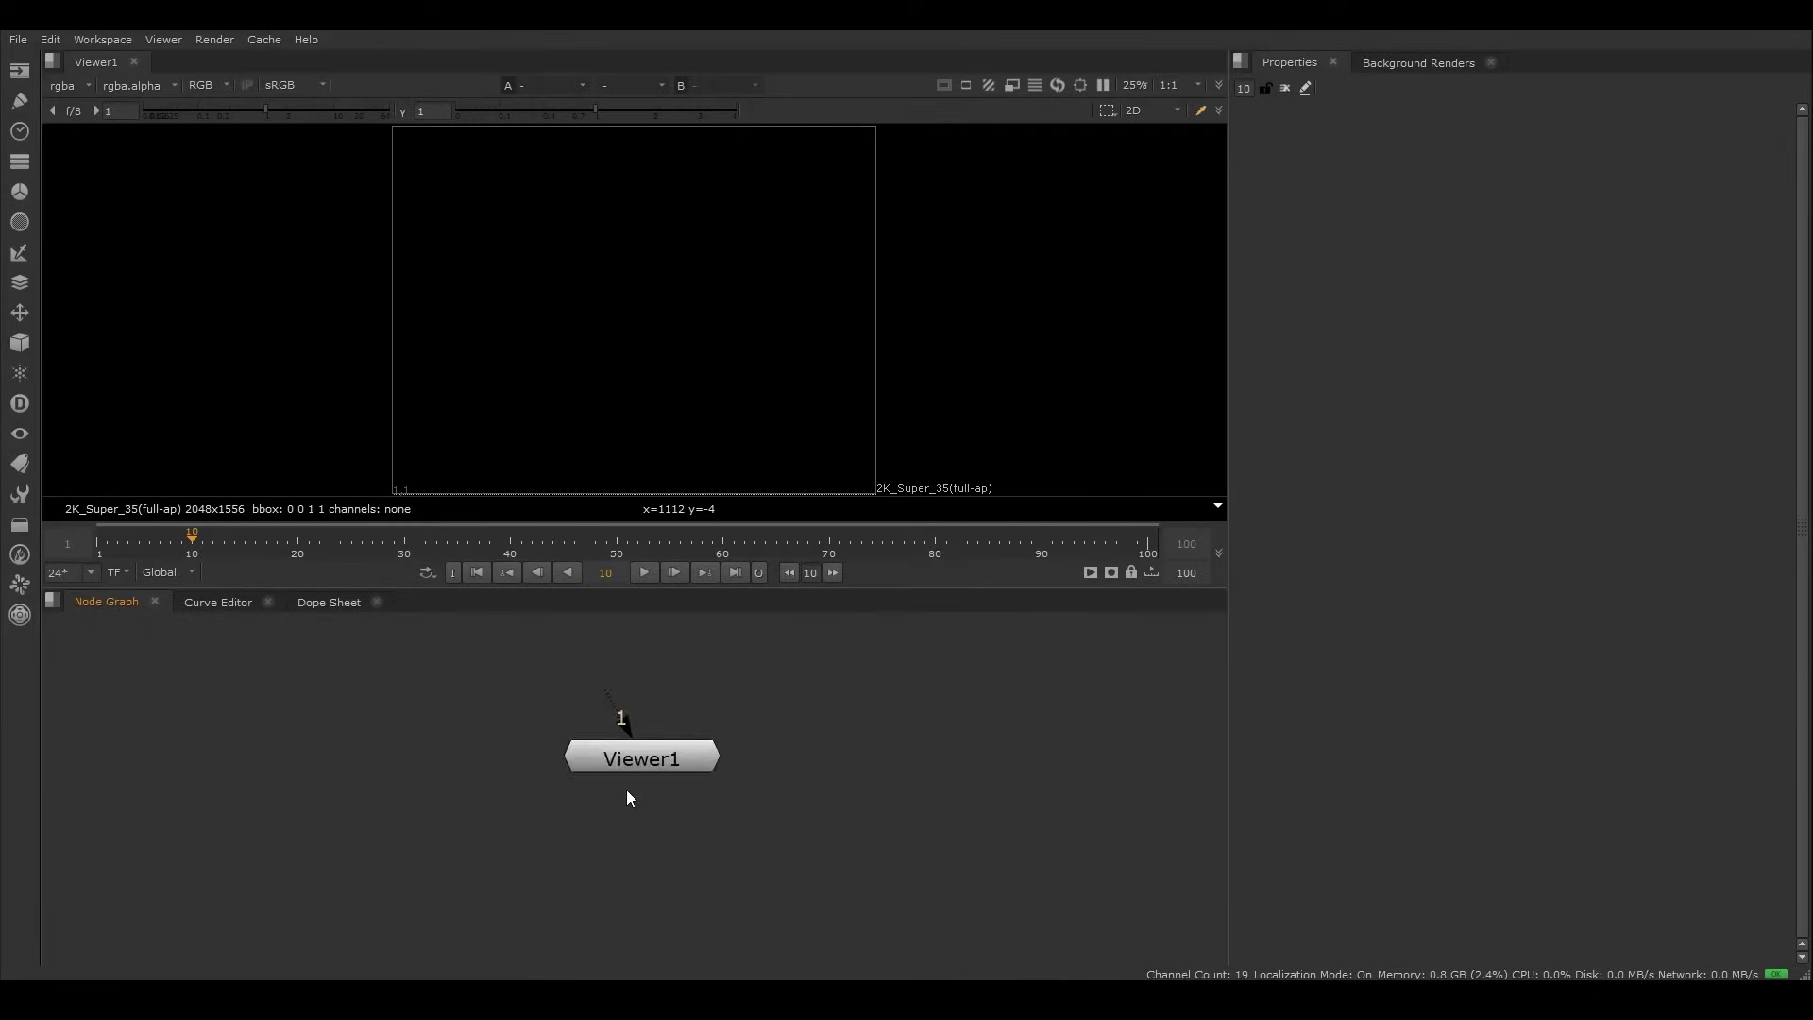
{"action": "scroll", "coordinate": [626, 789], "scroll_direction": "down", "scroll_amount": 4}
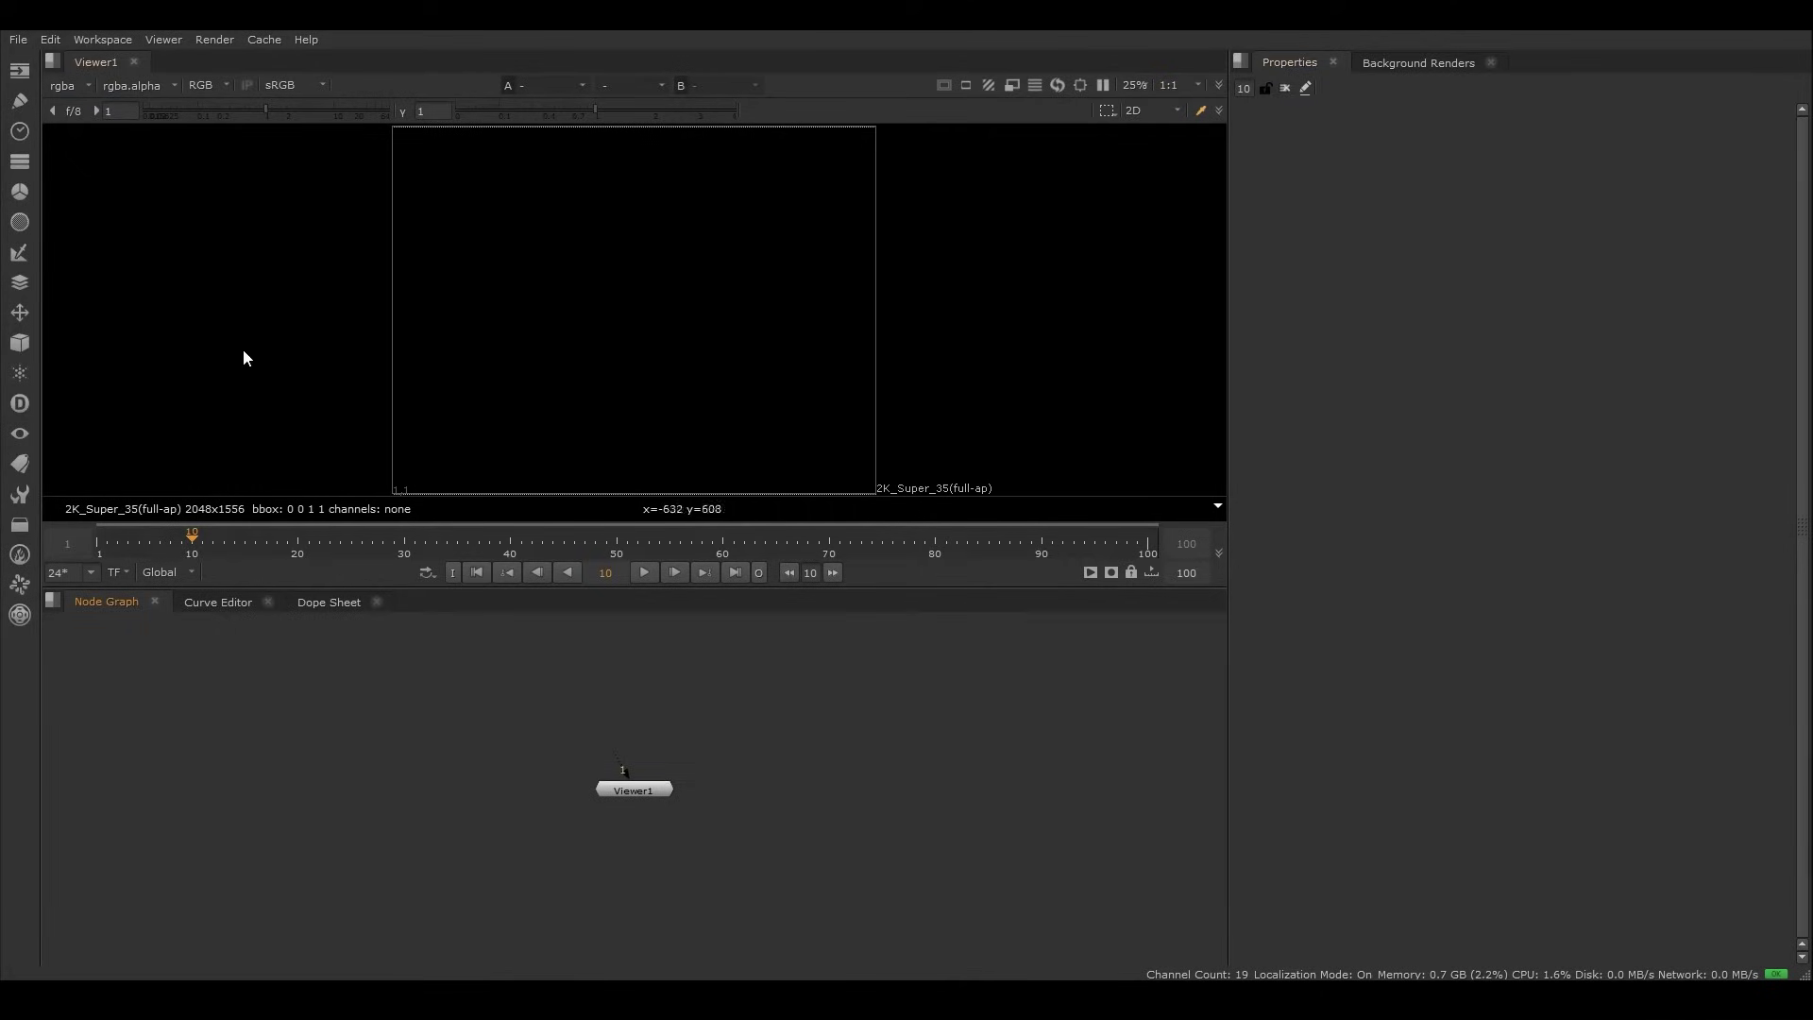
Step: Add a Blur node from the filter nodes and place it unconnected to the upper left of Viewer1
{"action": "left_click", "coordinate": [19, 73]}
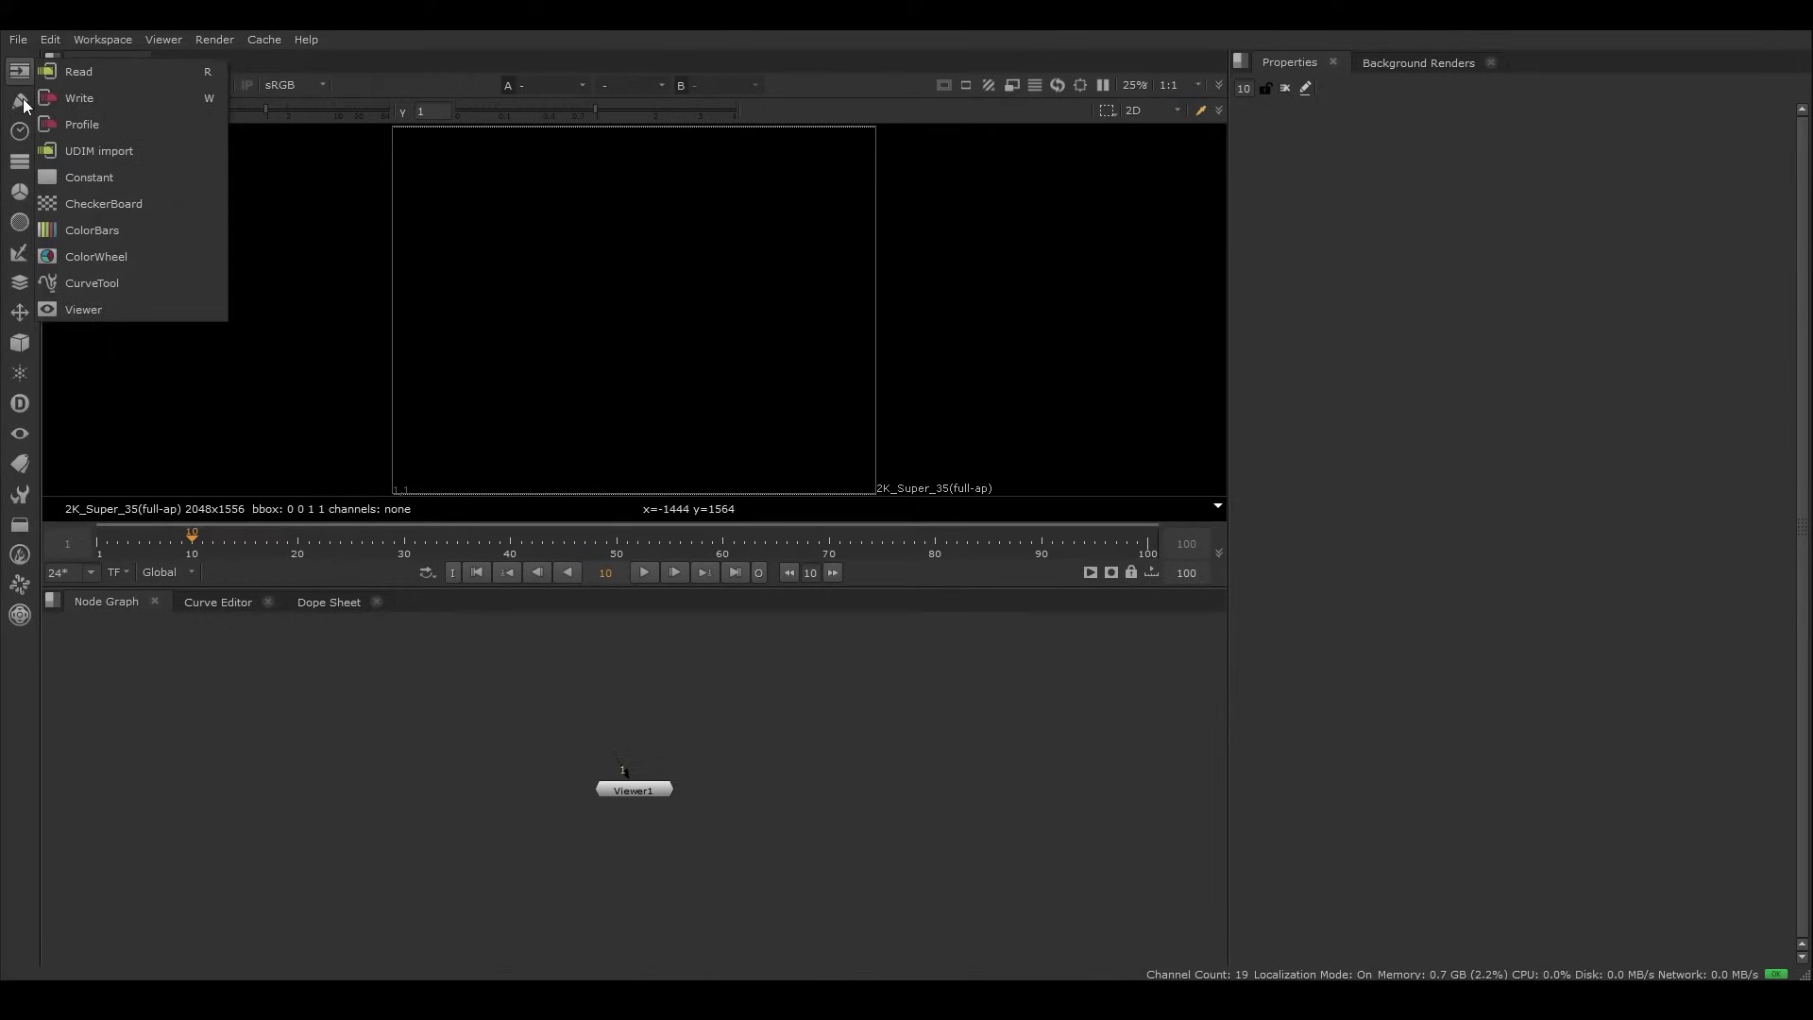
{"action": "left_click", "coordinate": [22, 98]}
{"action": "left_click", "coordinate": [22, 132]}
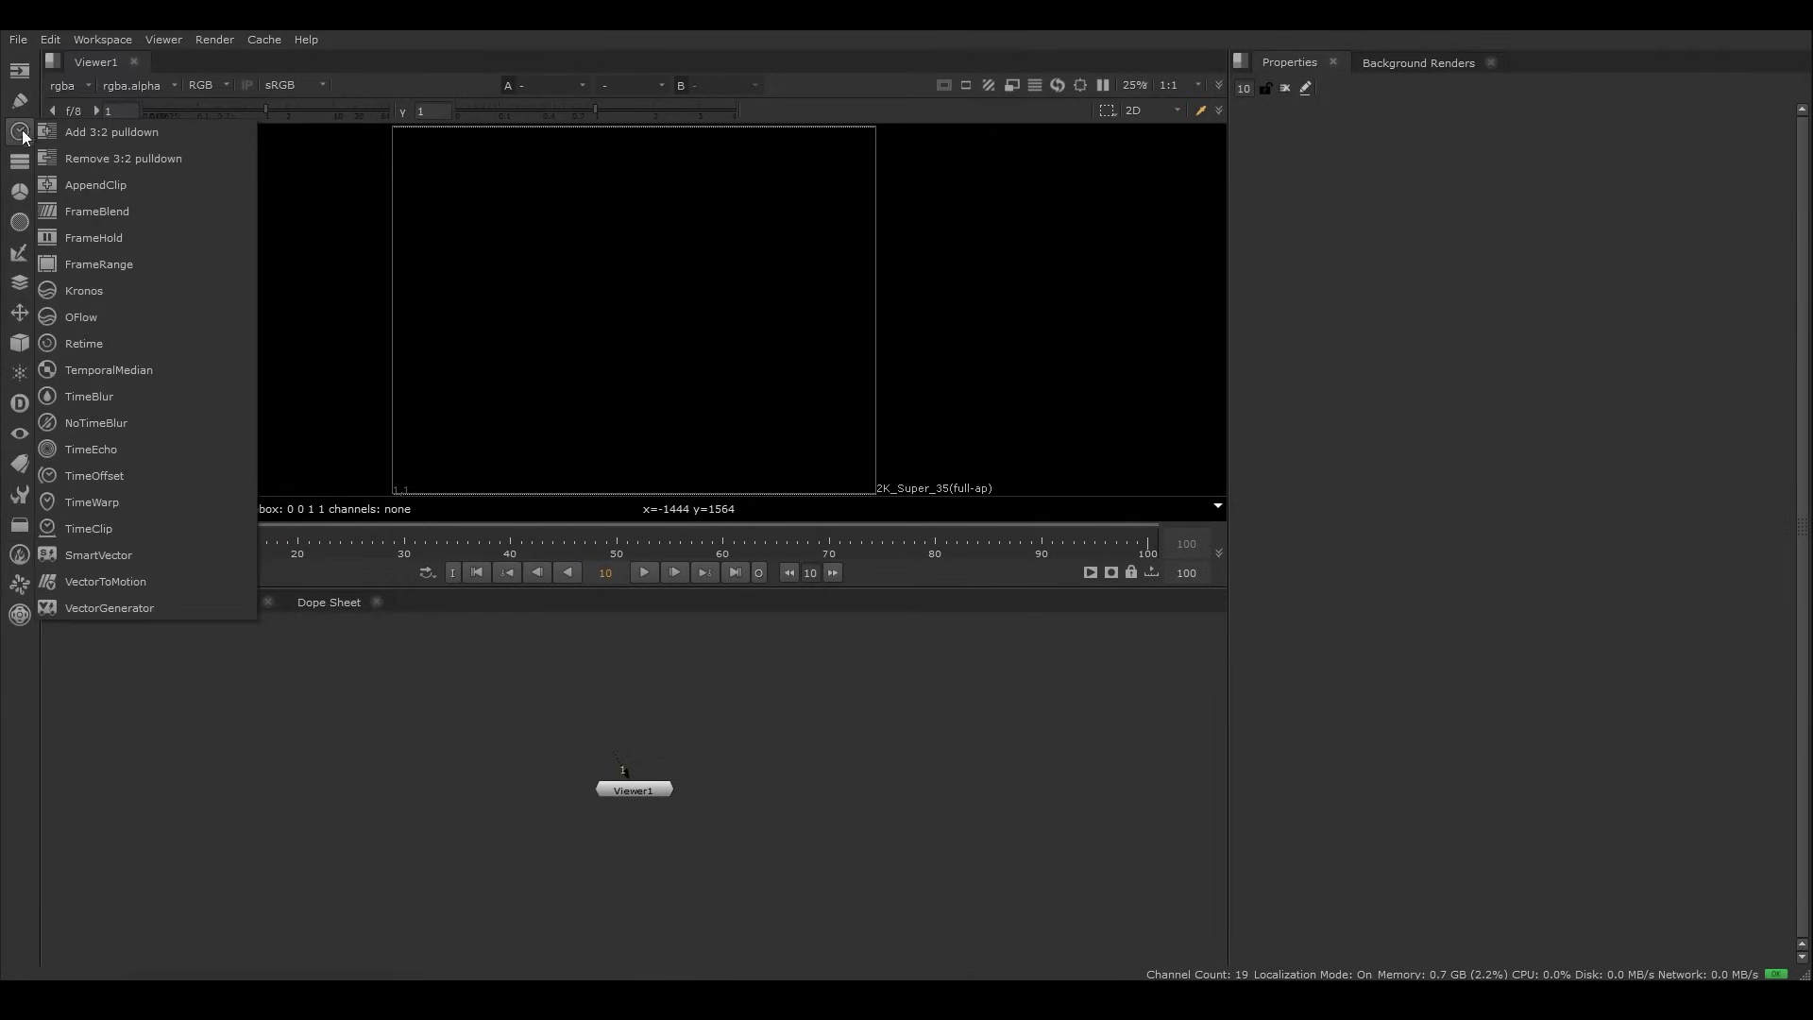
{"action": "left_click", "coordinate": [19, 162]}
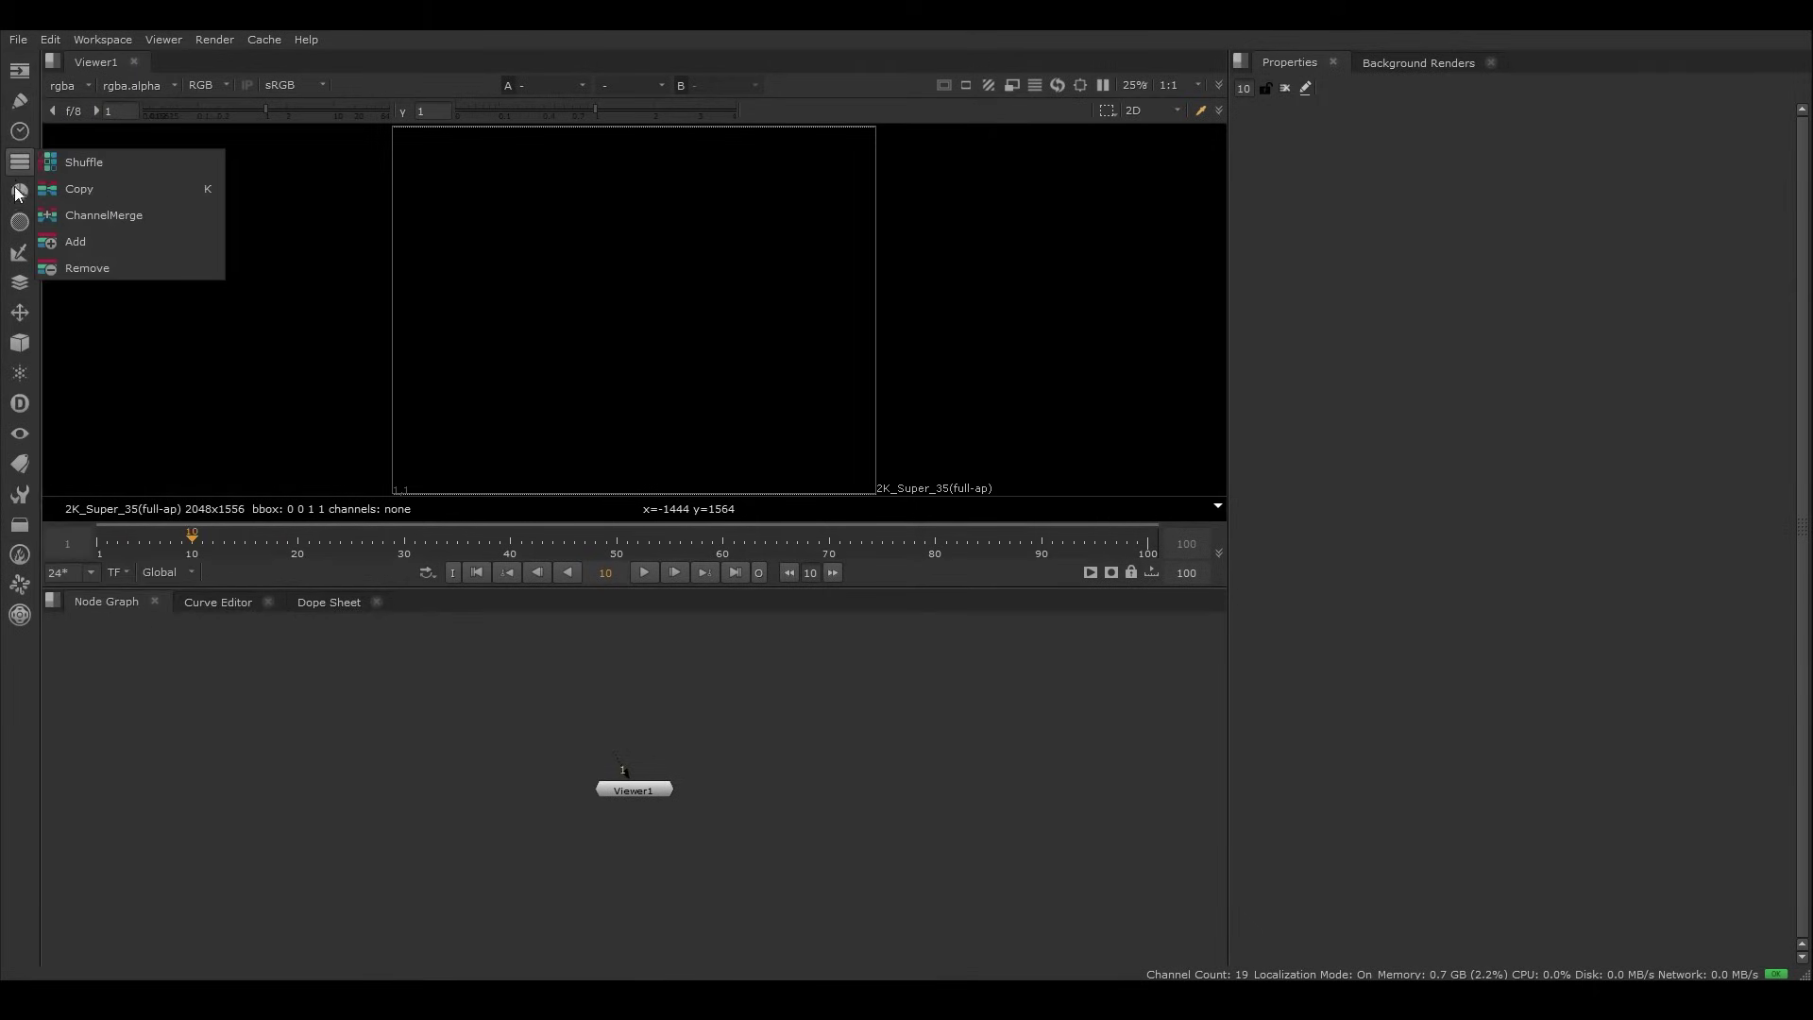
{"action": "left_click", "coordinate": [19, 192]}
{"action": "left_click", "coordinate": [19, 224]}
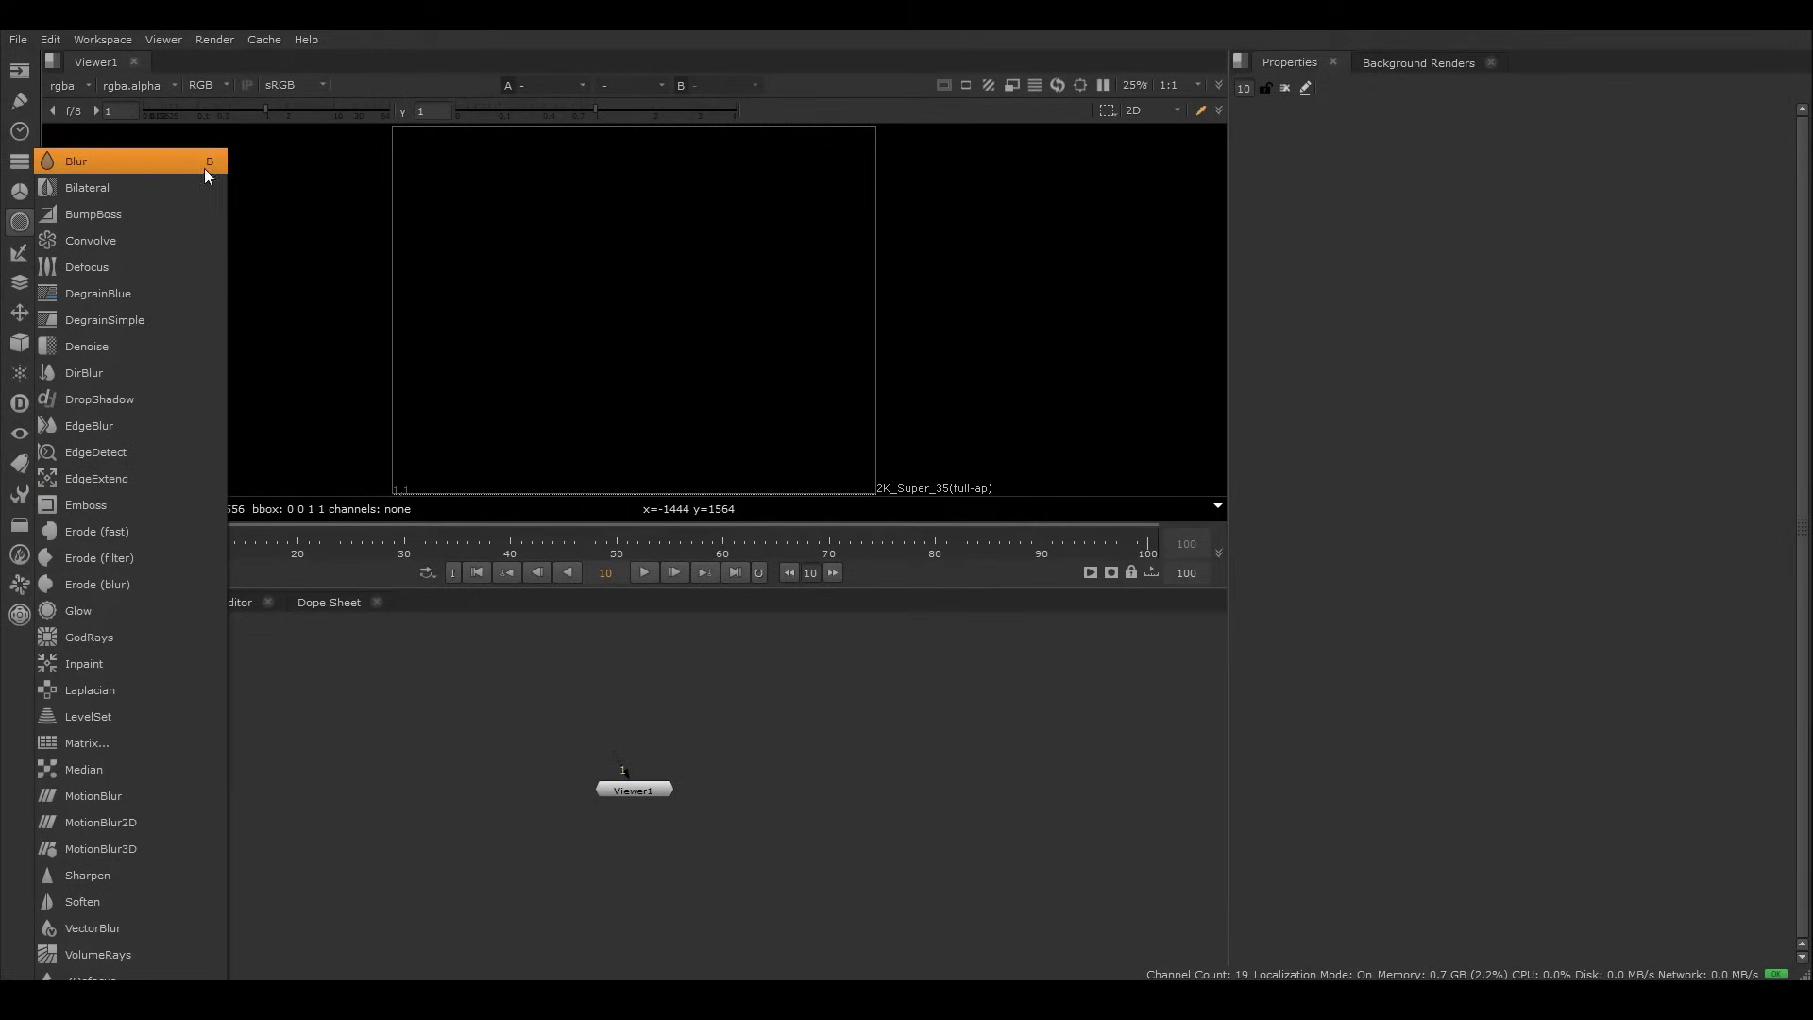
{"action": "left_click", "coordinate": [150, 163]}
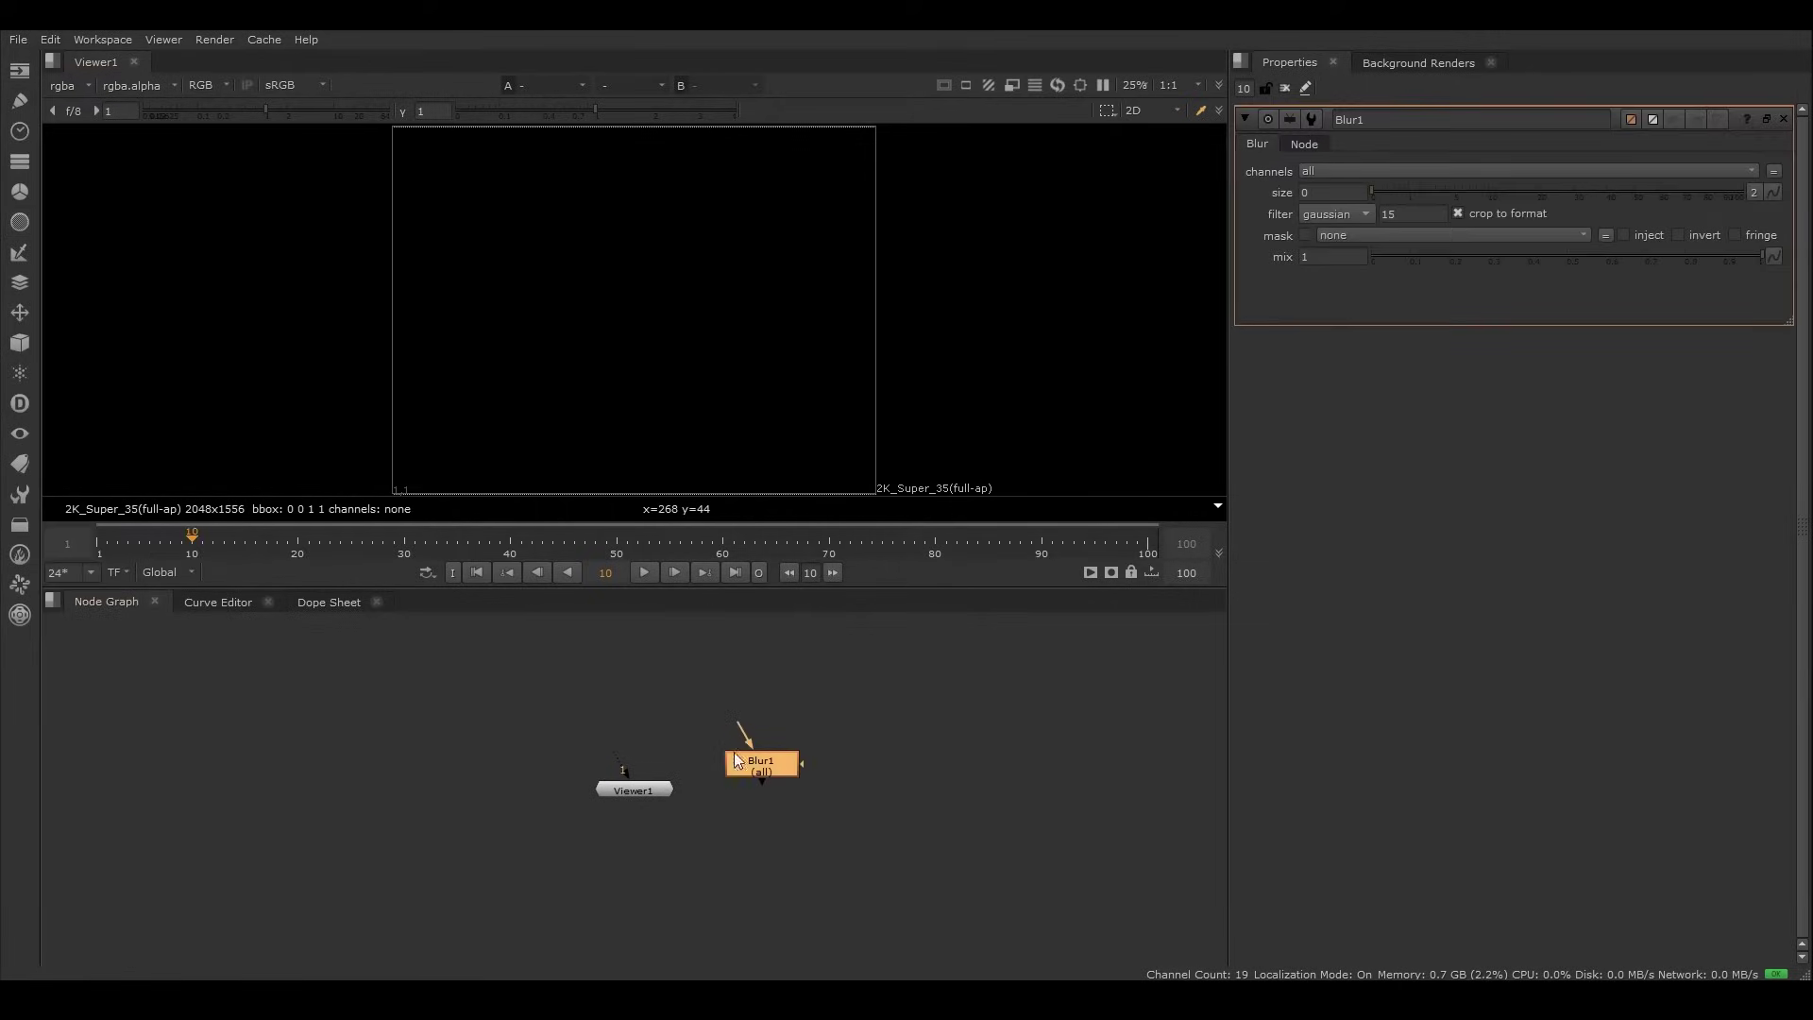
{"action": "left_click_drag", "start_coordinate": [792, 761], "coordinate": [502, 734]}
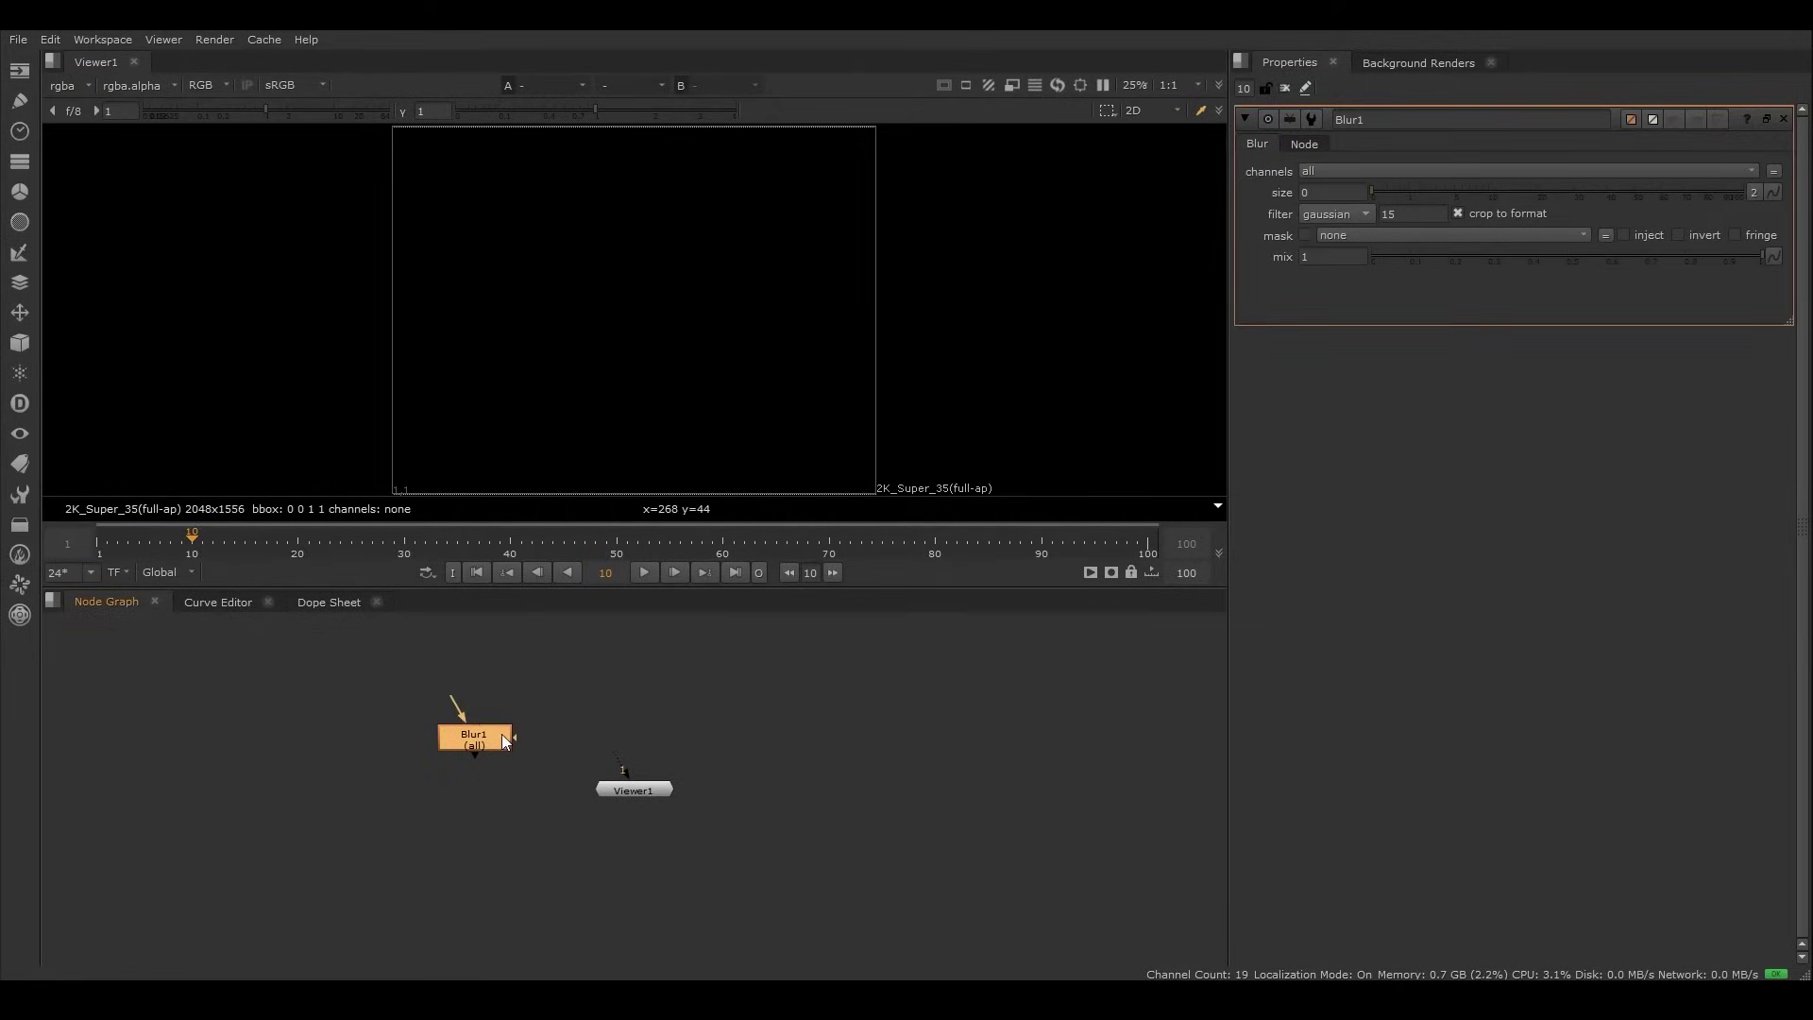
{"action": "left_click", "coordinate": [535, 774]}
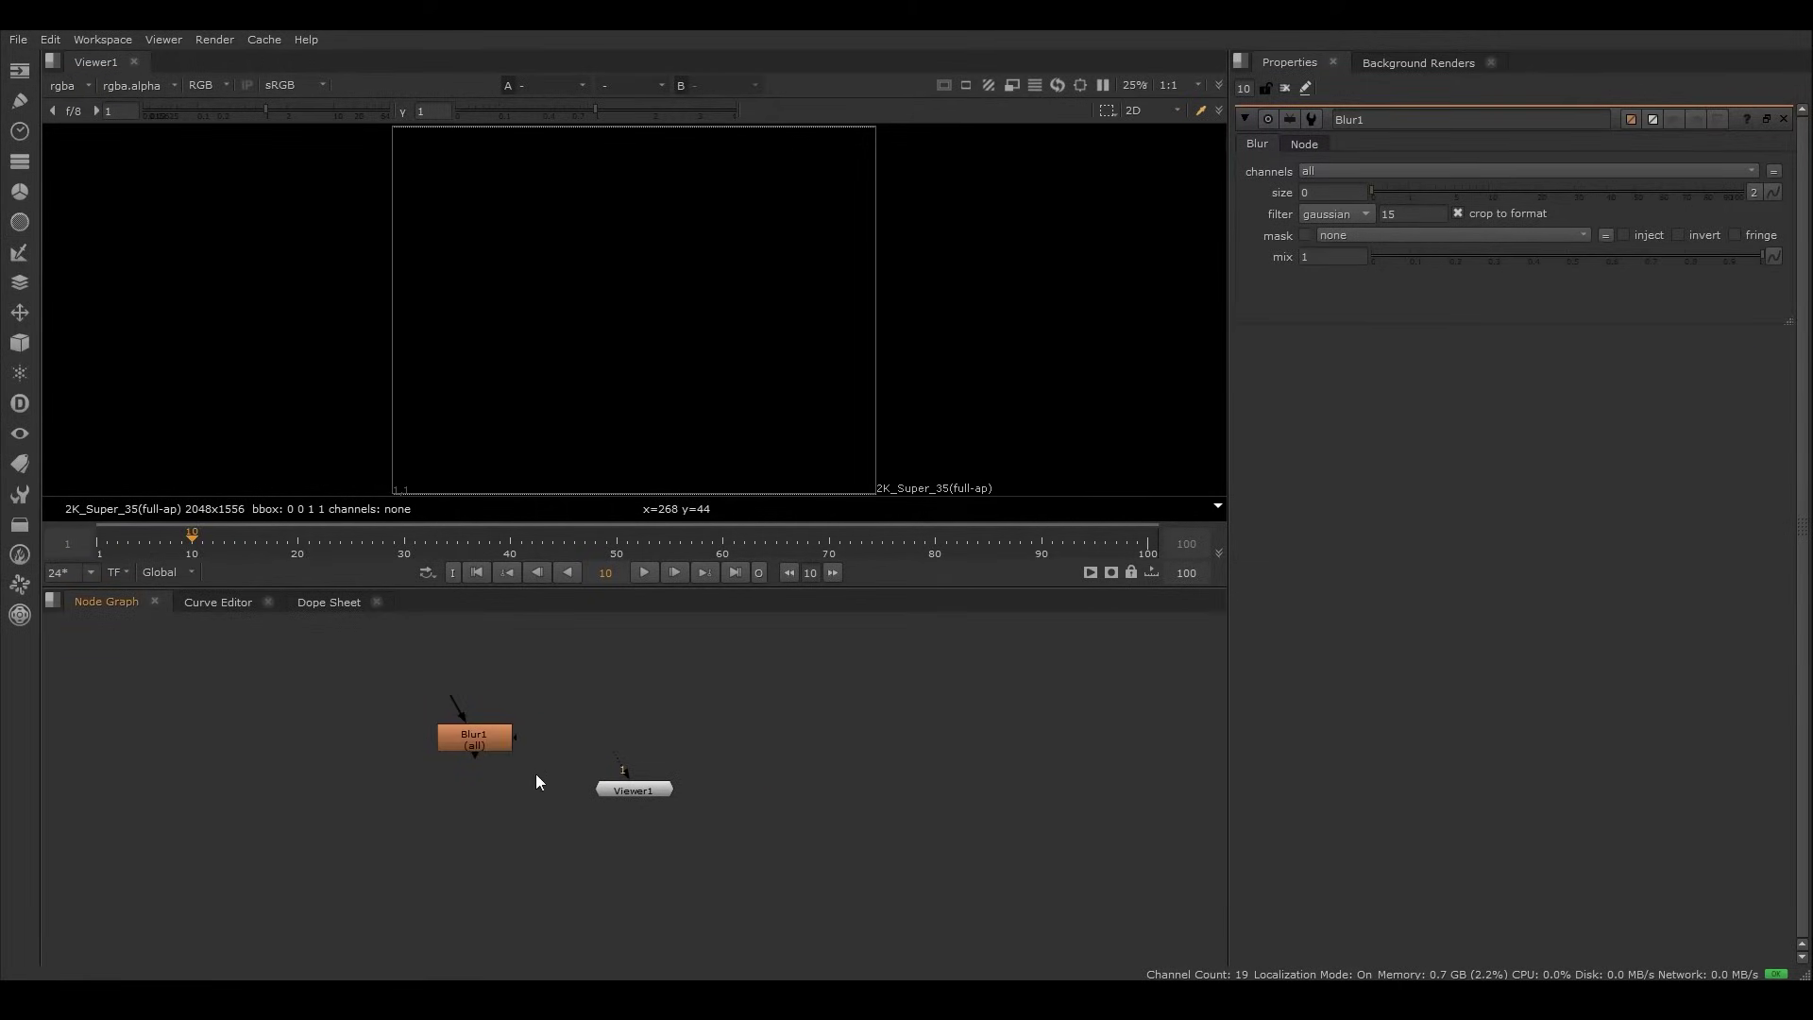
{"action": "right_click", "coordinate": [532, 779]}
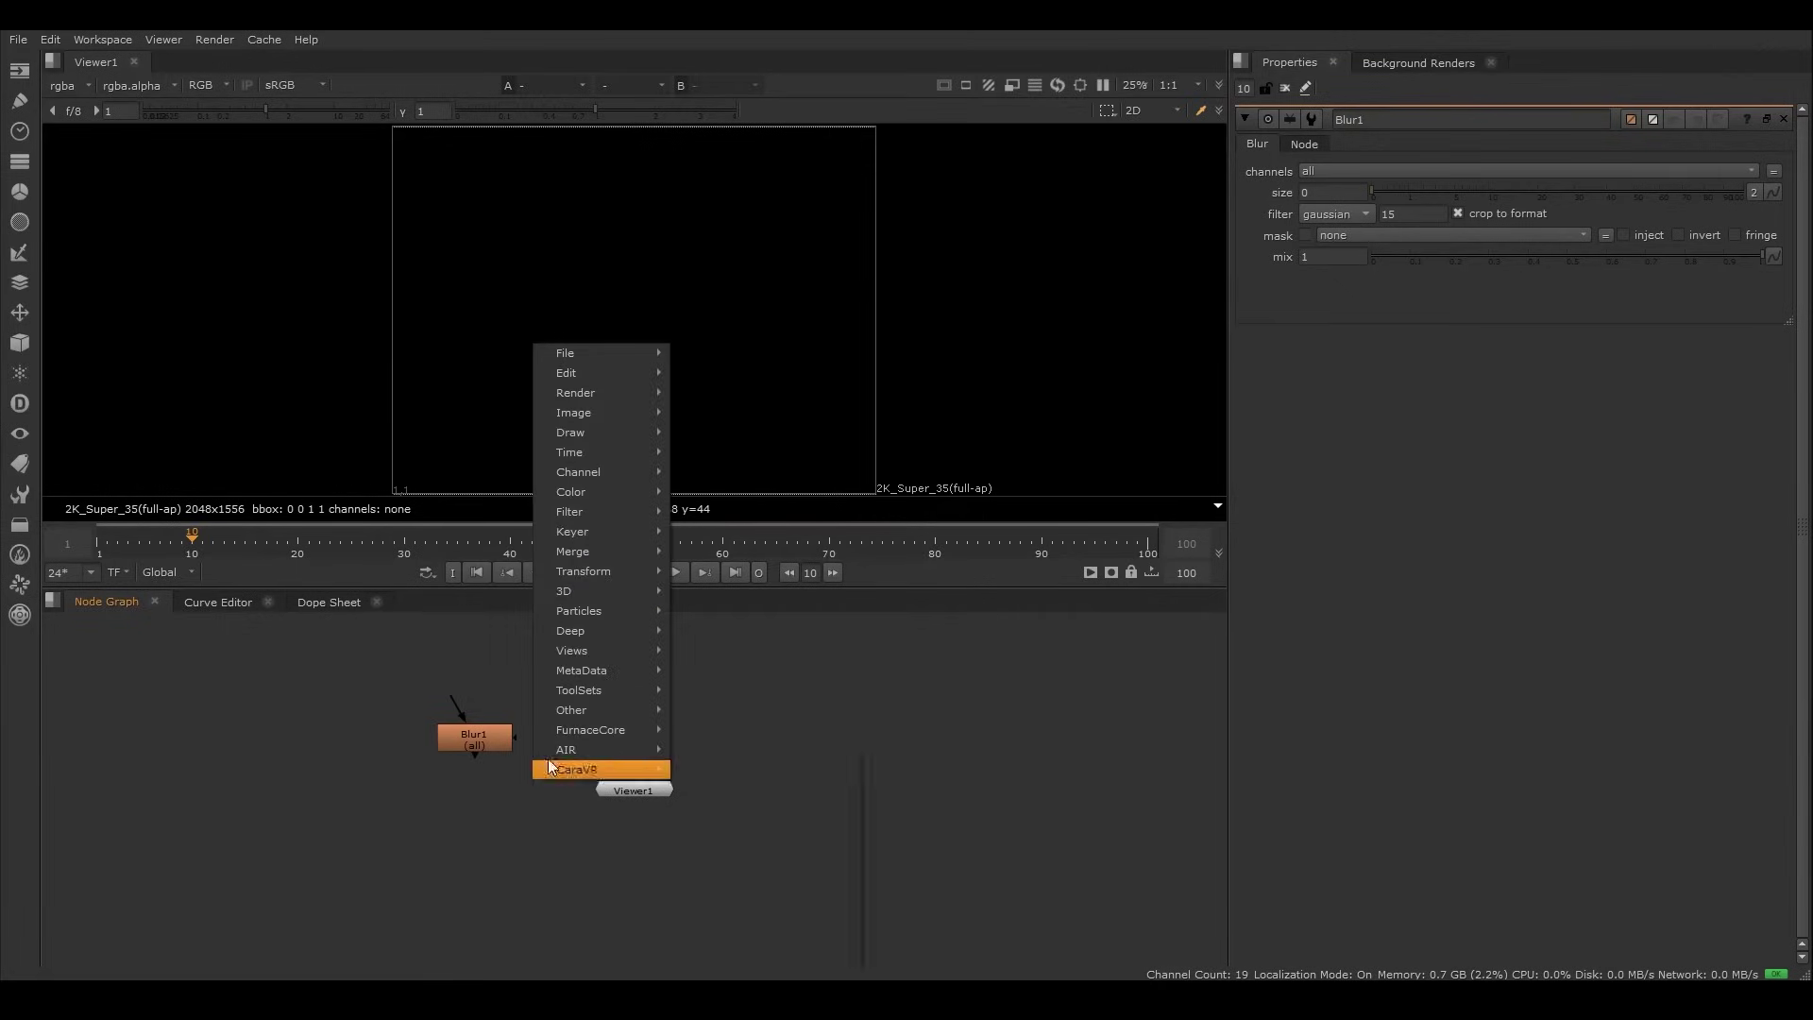
{"action": "mouse_move", "coordinate": [619, 433]}
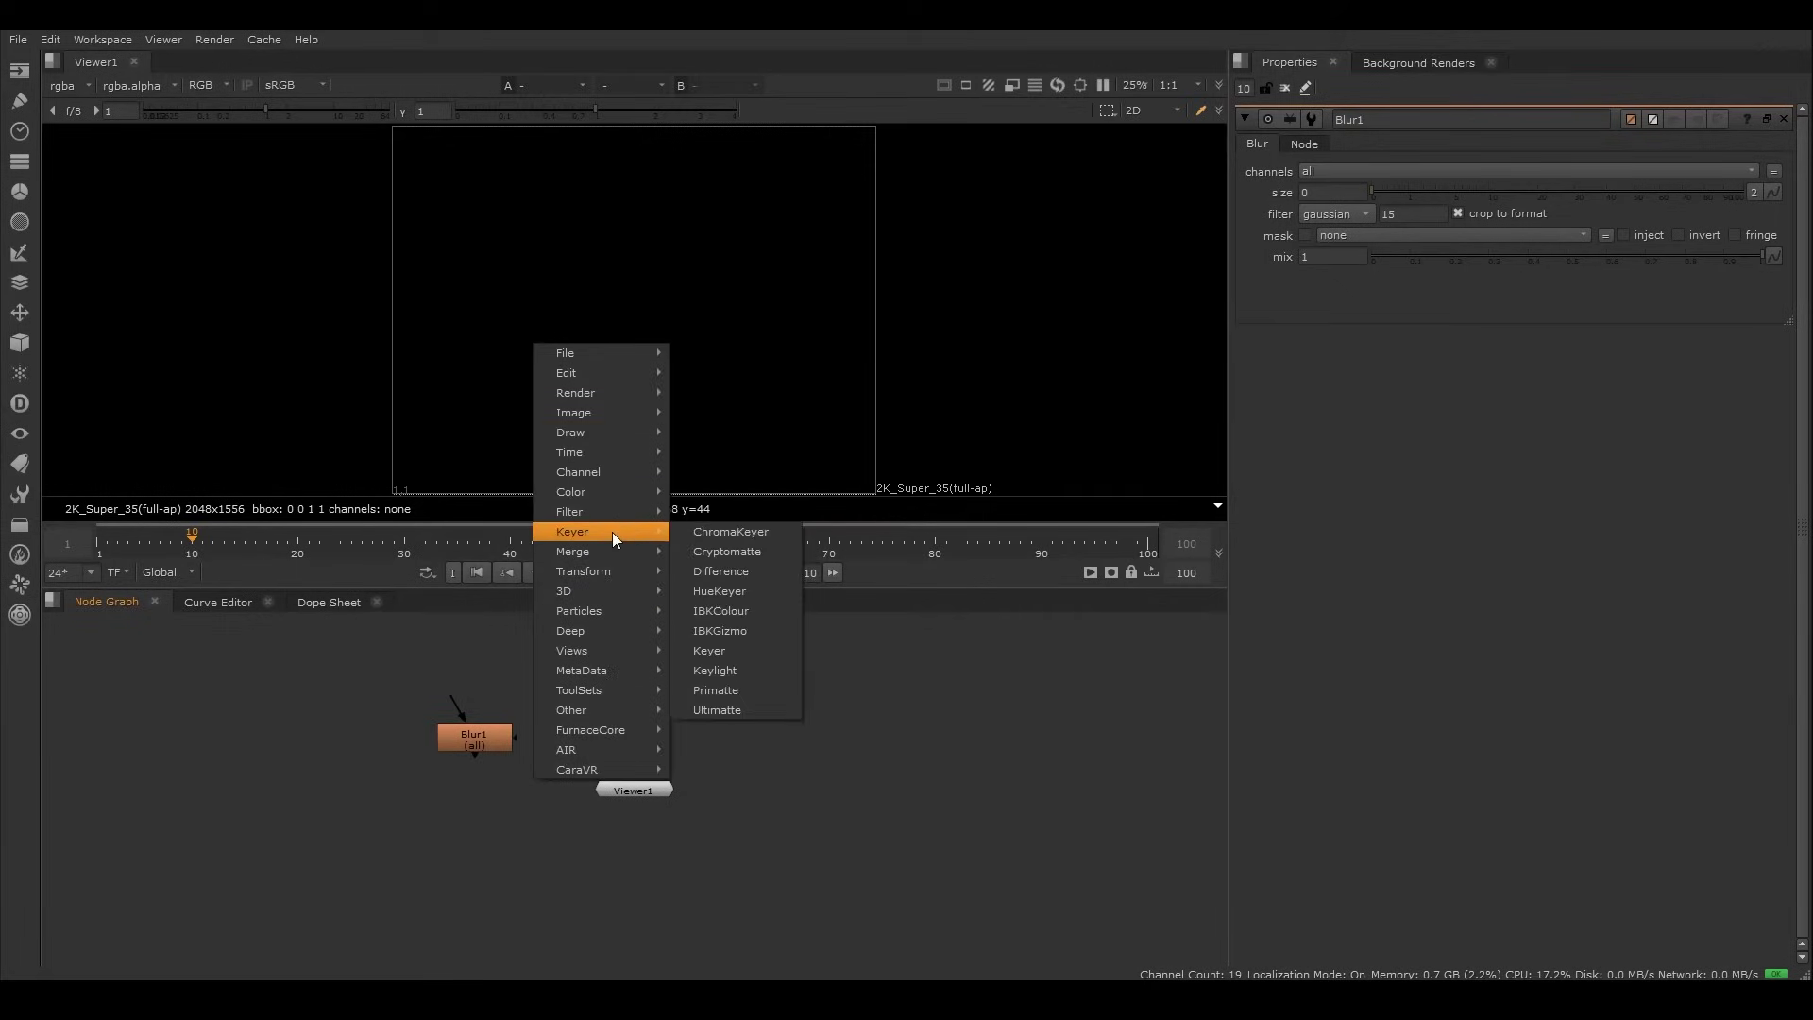
{"action": "left_click", "coordinate": [501, 699]}
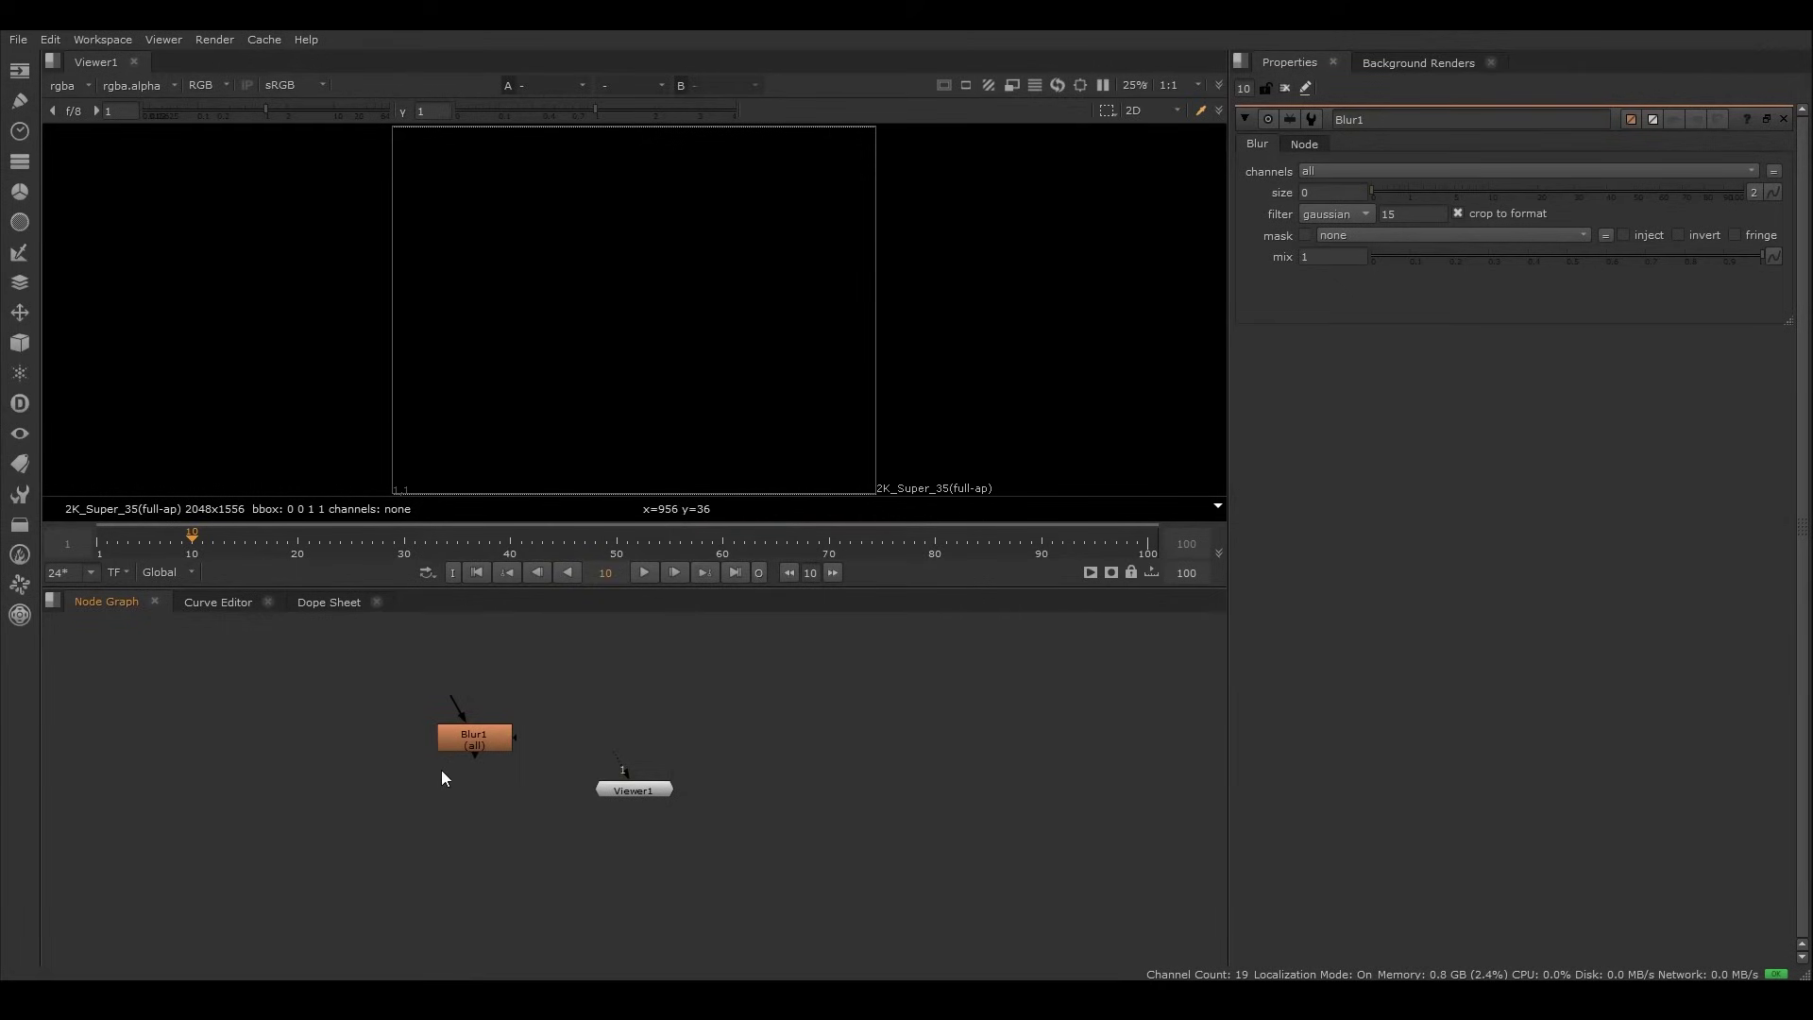
Step: Search the node list for Blur and dismiss the search without adding a node
{"action": "key", "text": "Tab"}
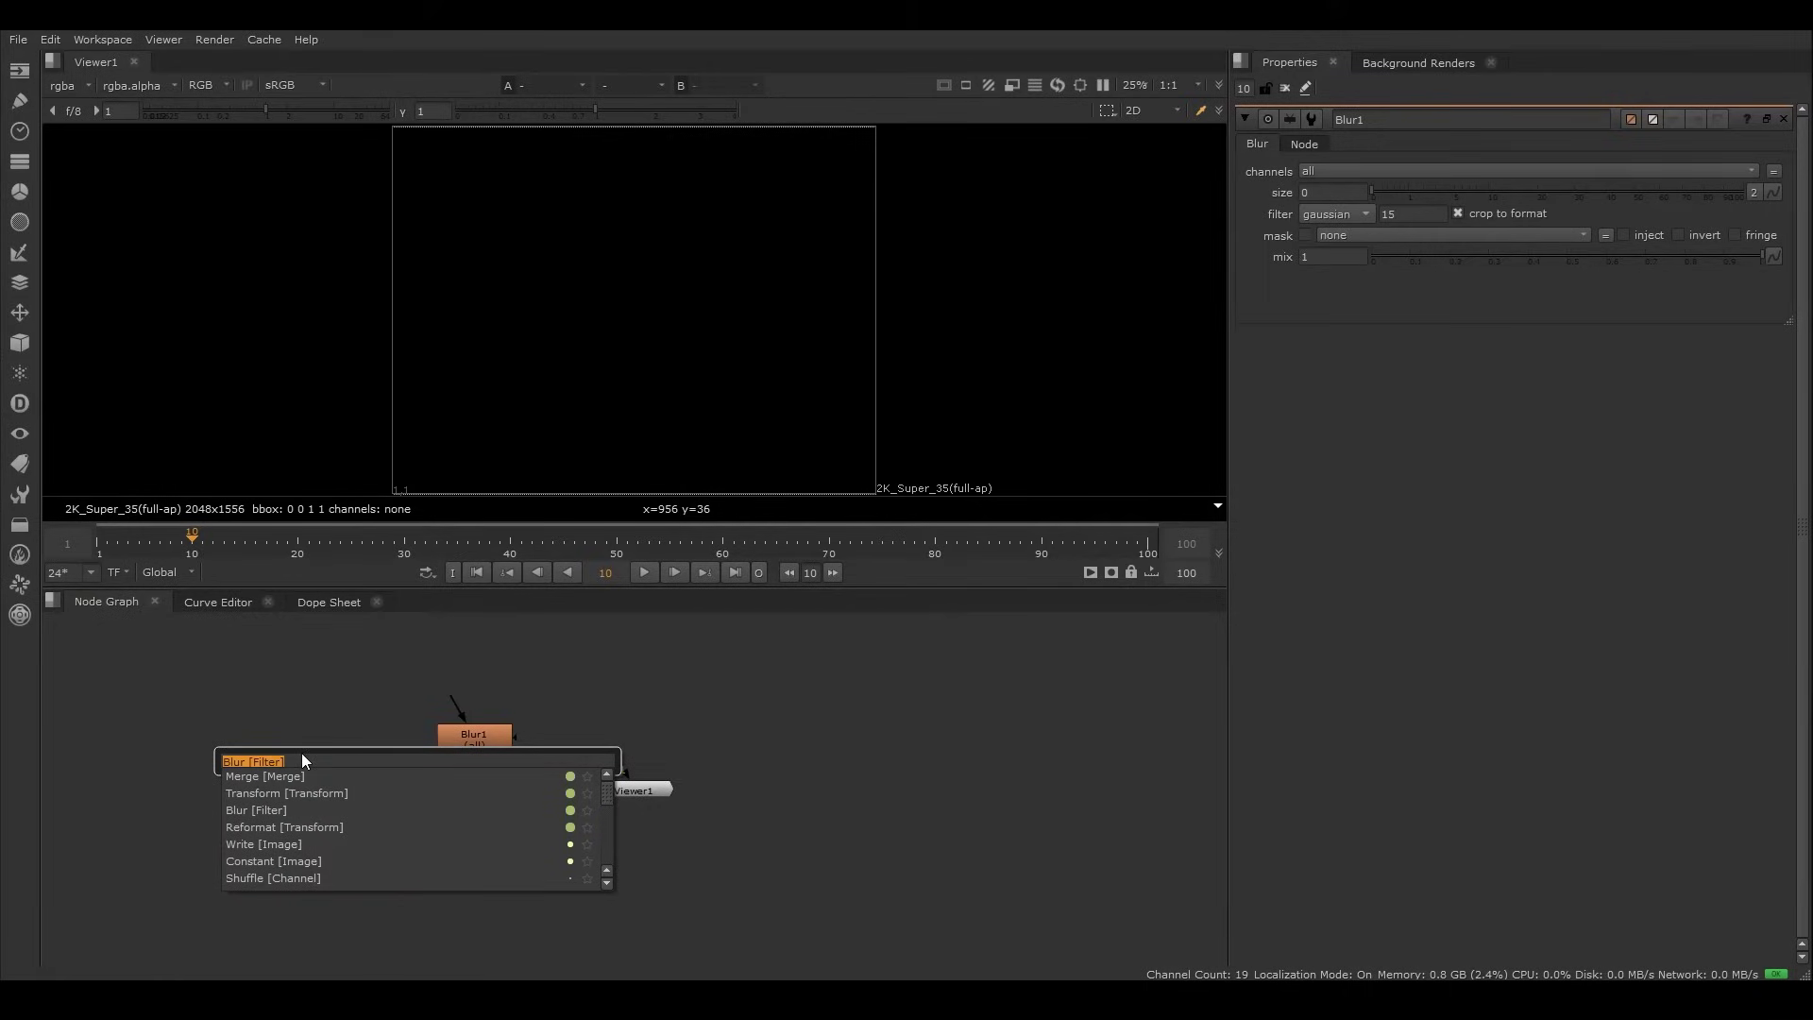
{"action": "key", "text": "BackSpace"}
{"action": "type", "text": "blur"}
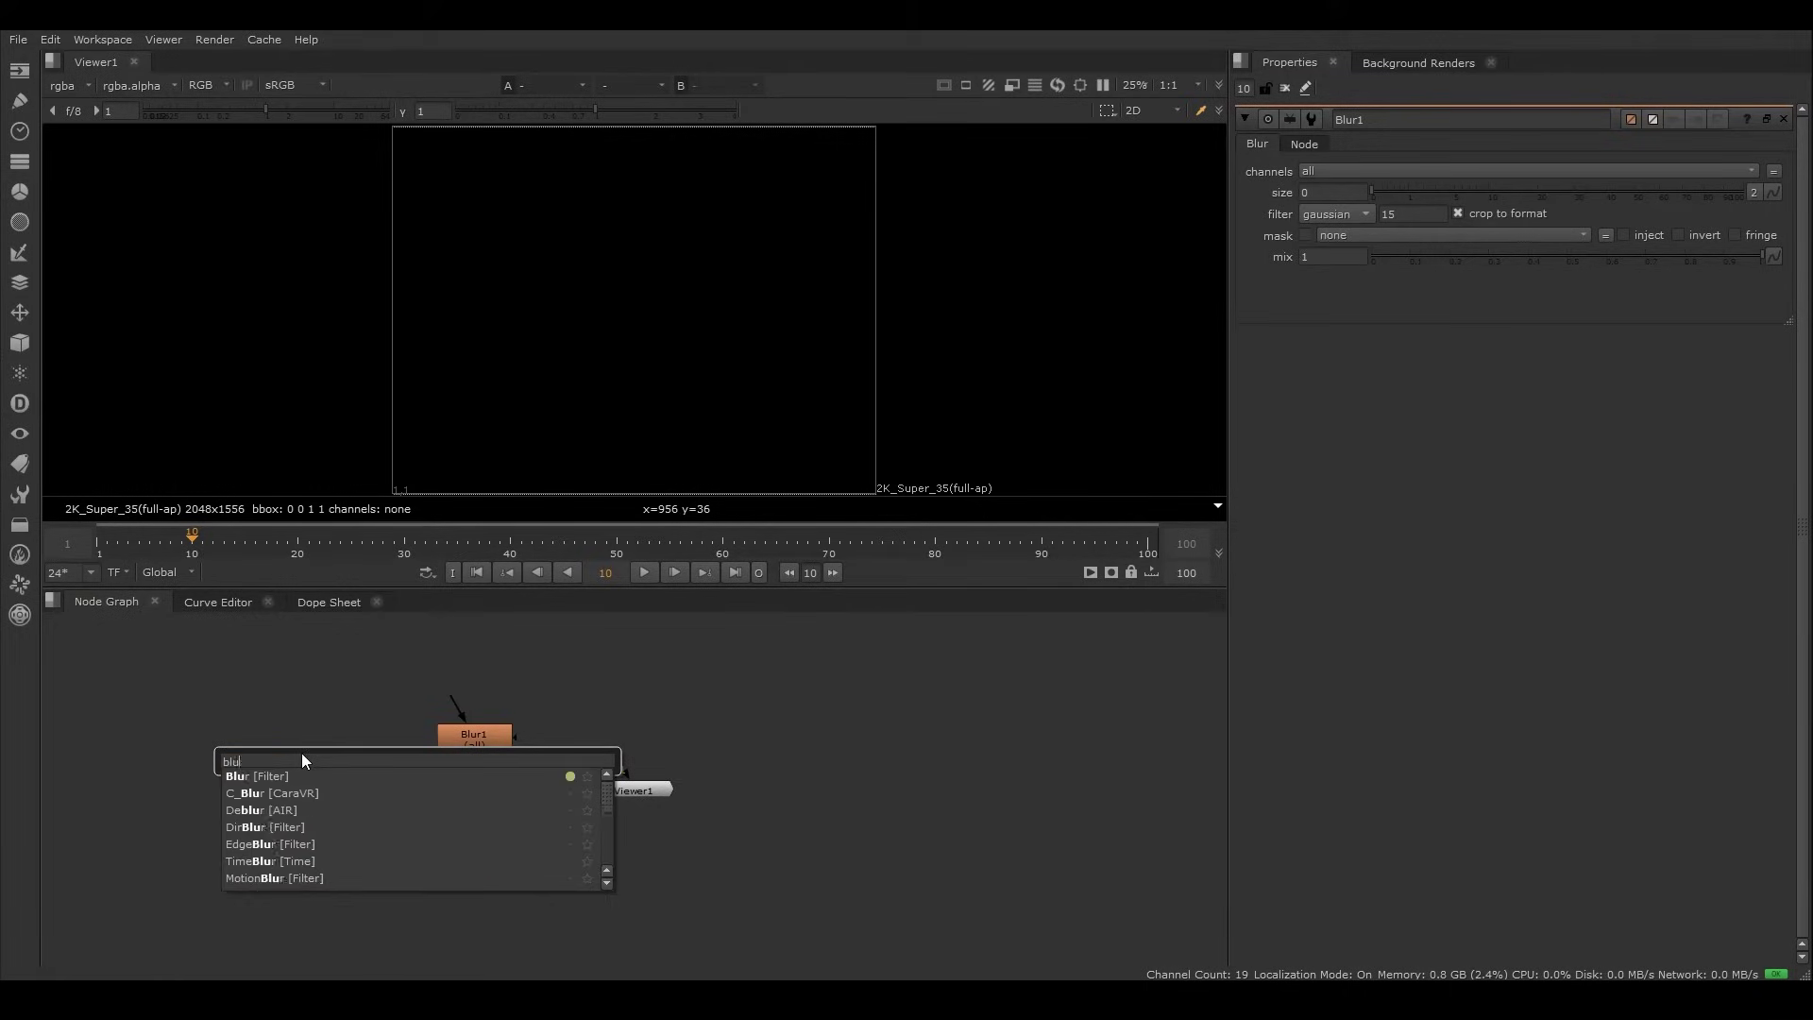
{"action": "key", "text": "BackSpace"}
{"action": "key", "text": "BackSpace"}
{"action": "key", "text": "BackSpace"}
{"action": "key", "text": "BackSpace"}
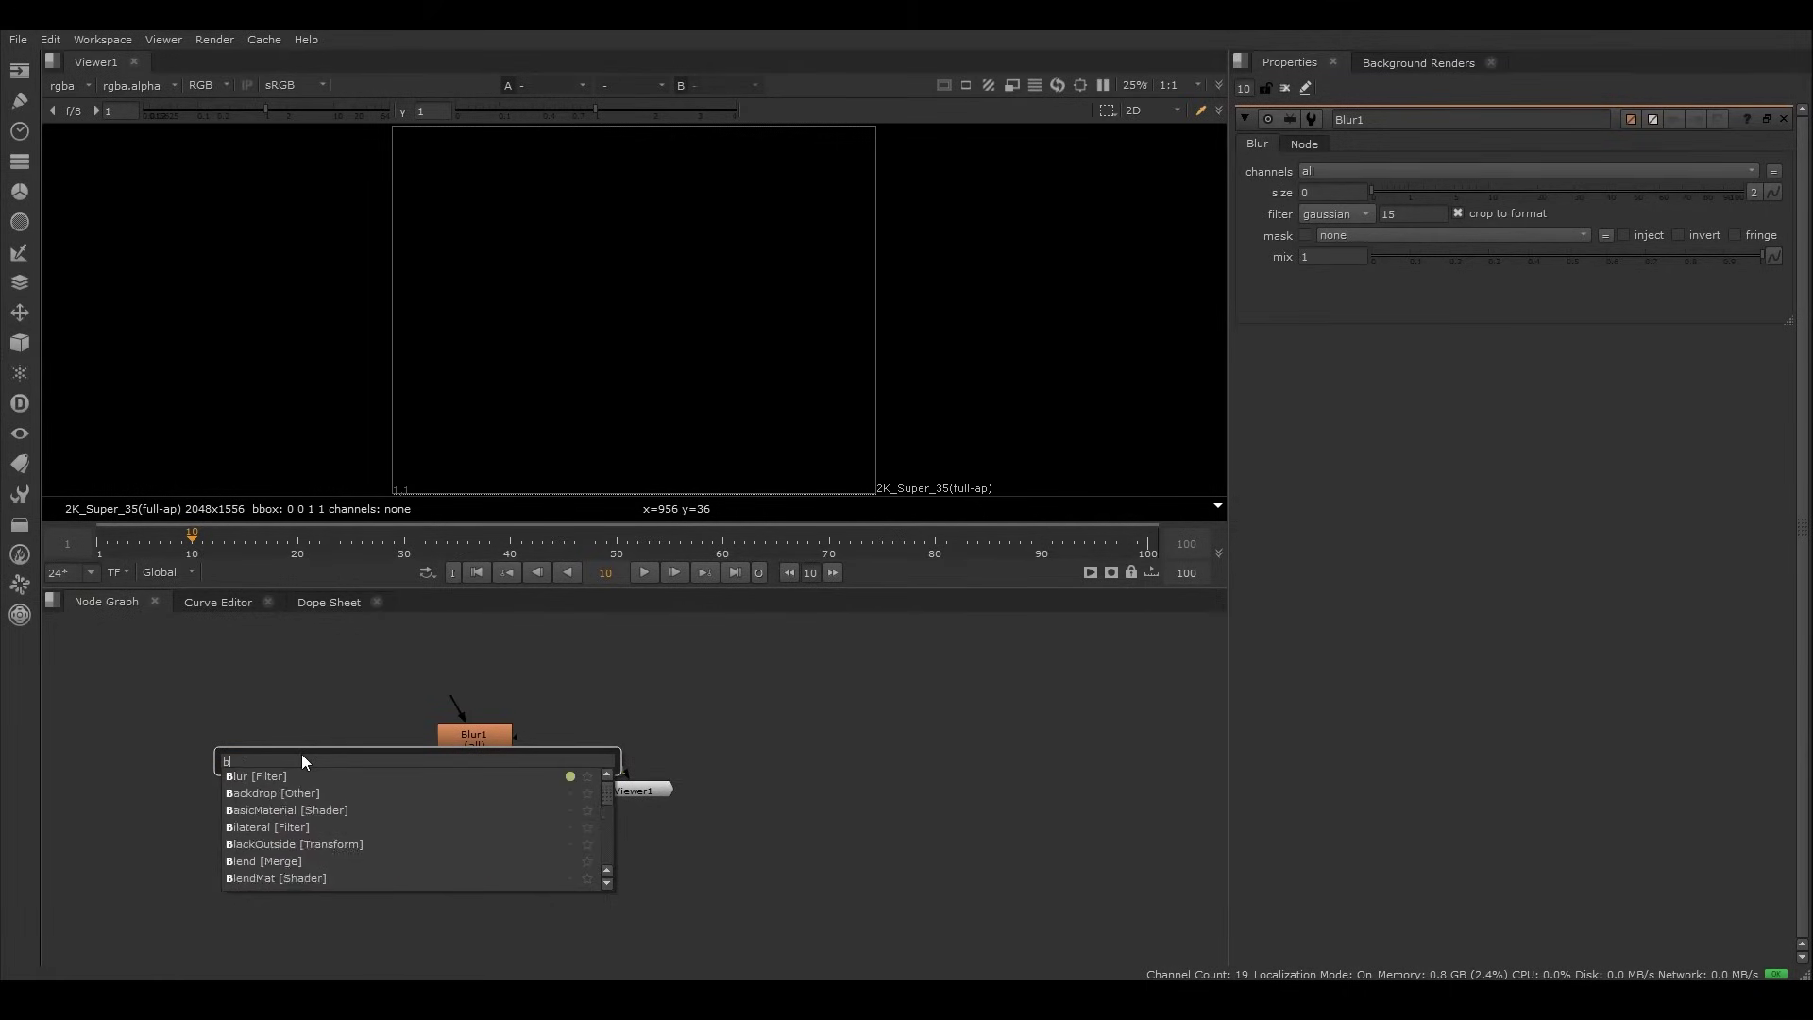
{"action": "key", "text": "Escape"}
Step: Delete the Blur1 node from the node graph, and toggle the viewer pane to full size and back
{"action": "left_click", "coordinate": [450, 744]}
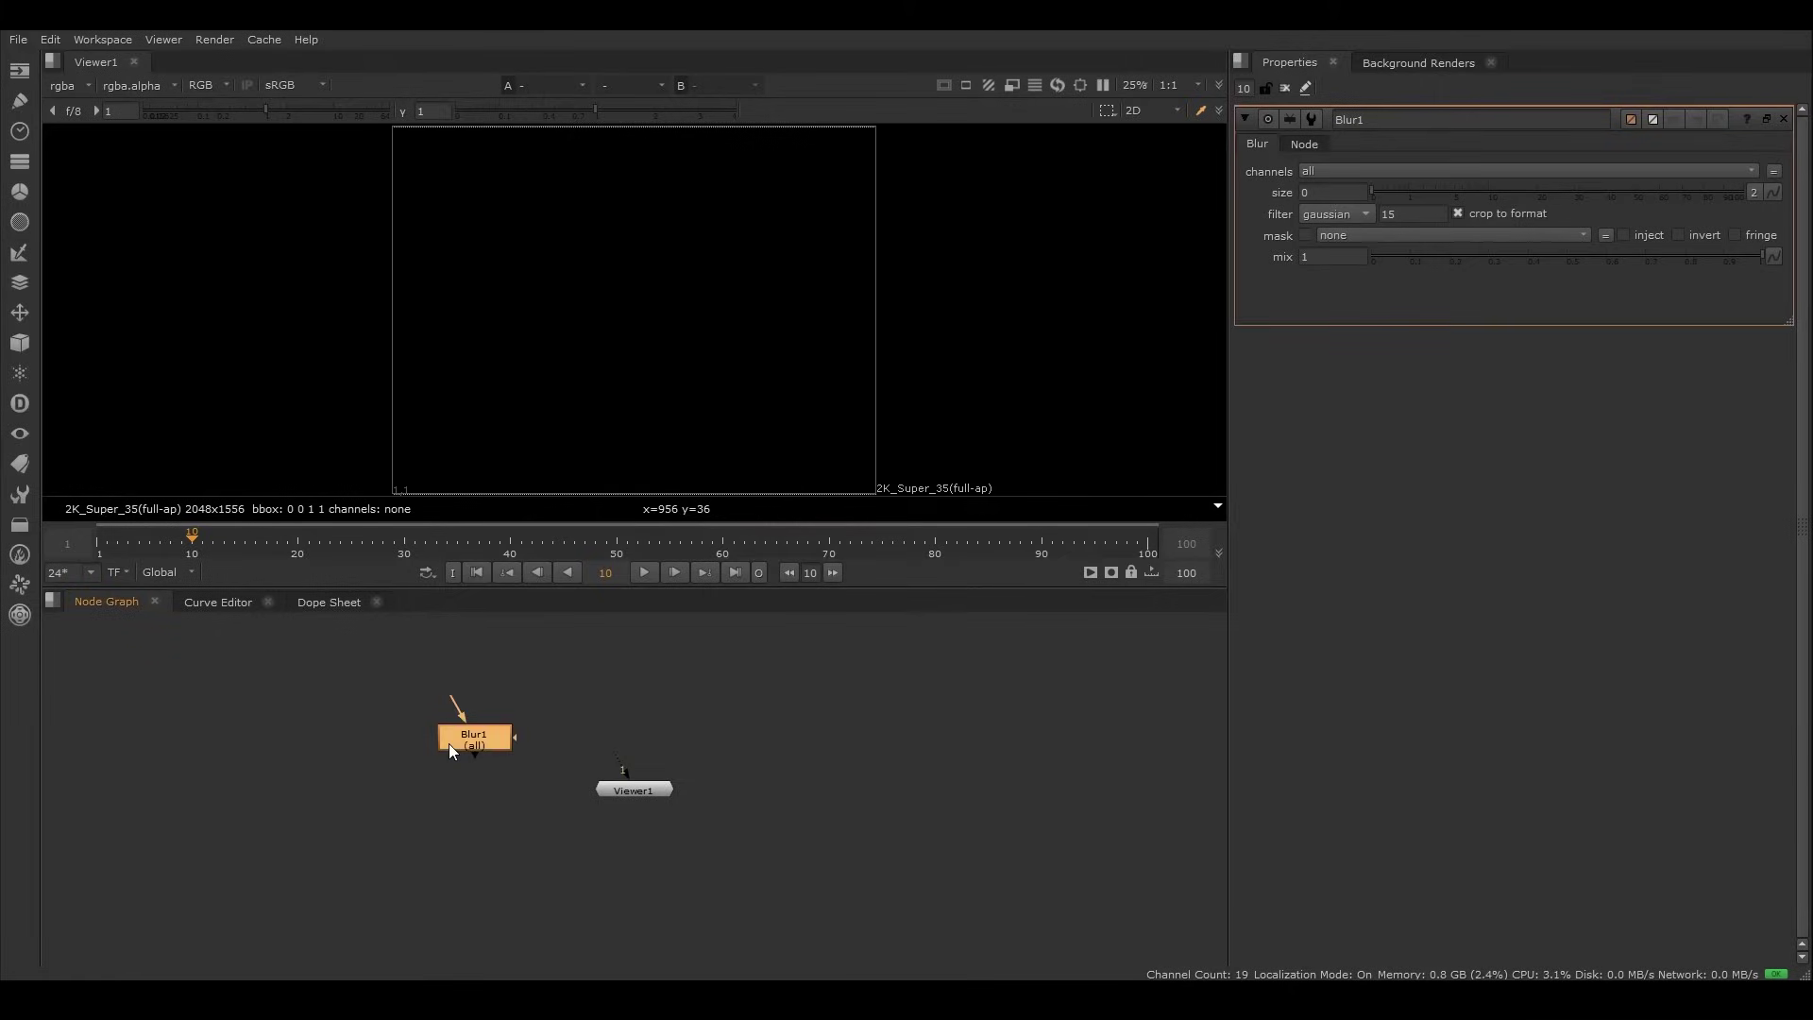
{"action": "key", "text": "Delete"}
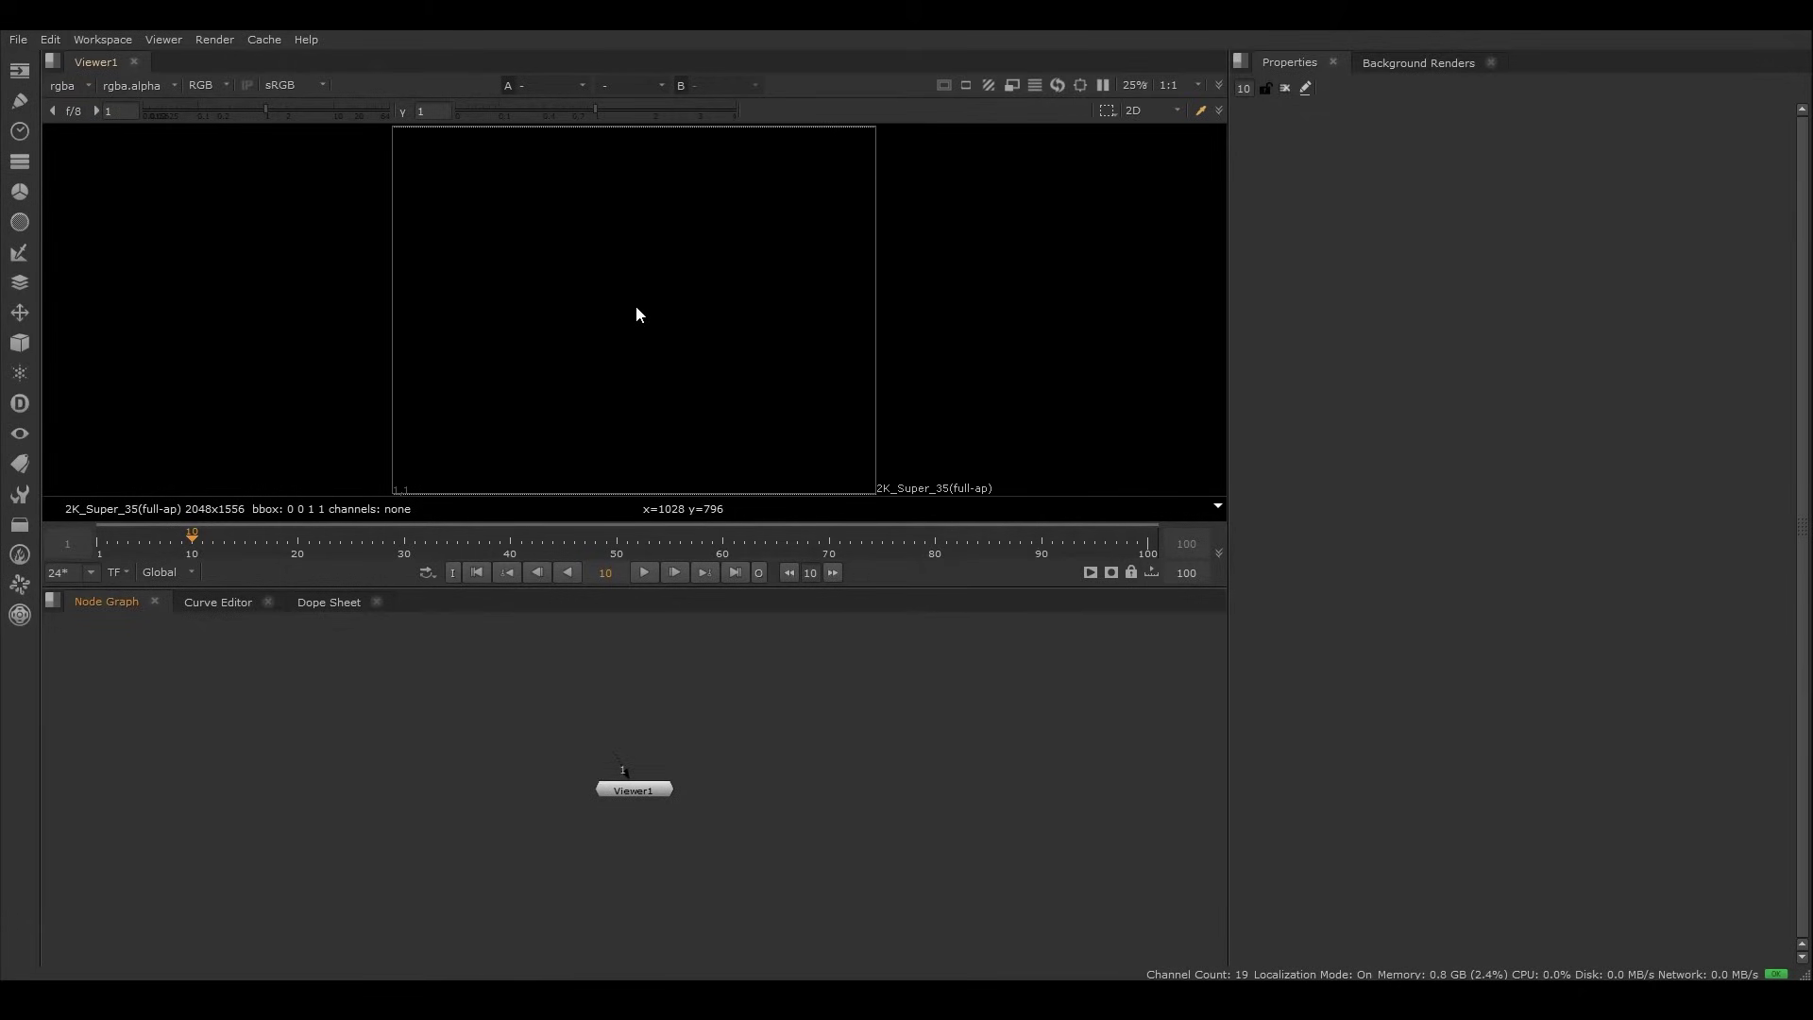
{"action": "key", "text": "space"}
{"action": "key", "text": "space"}
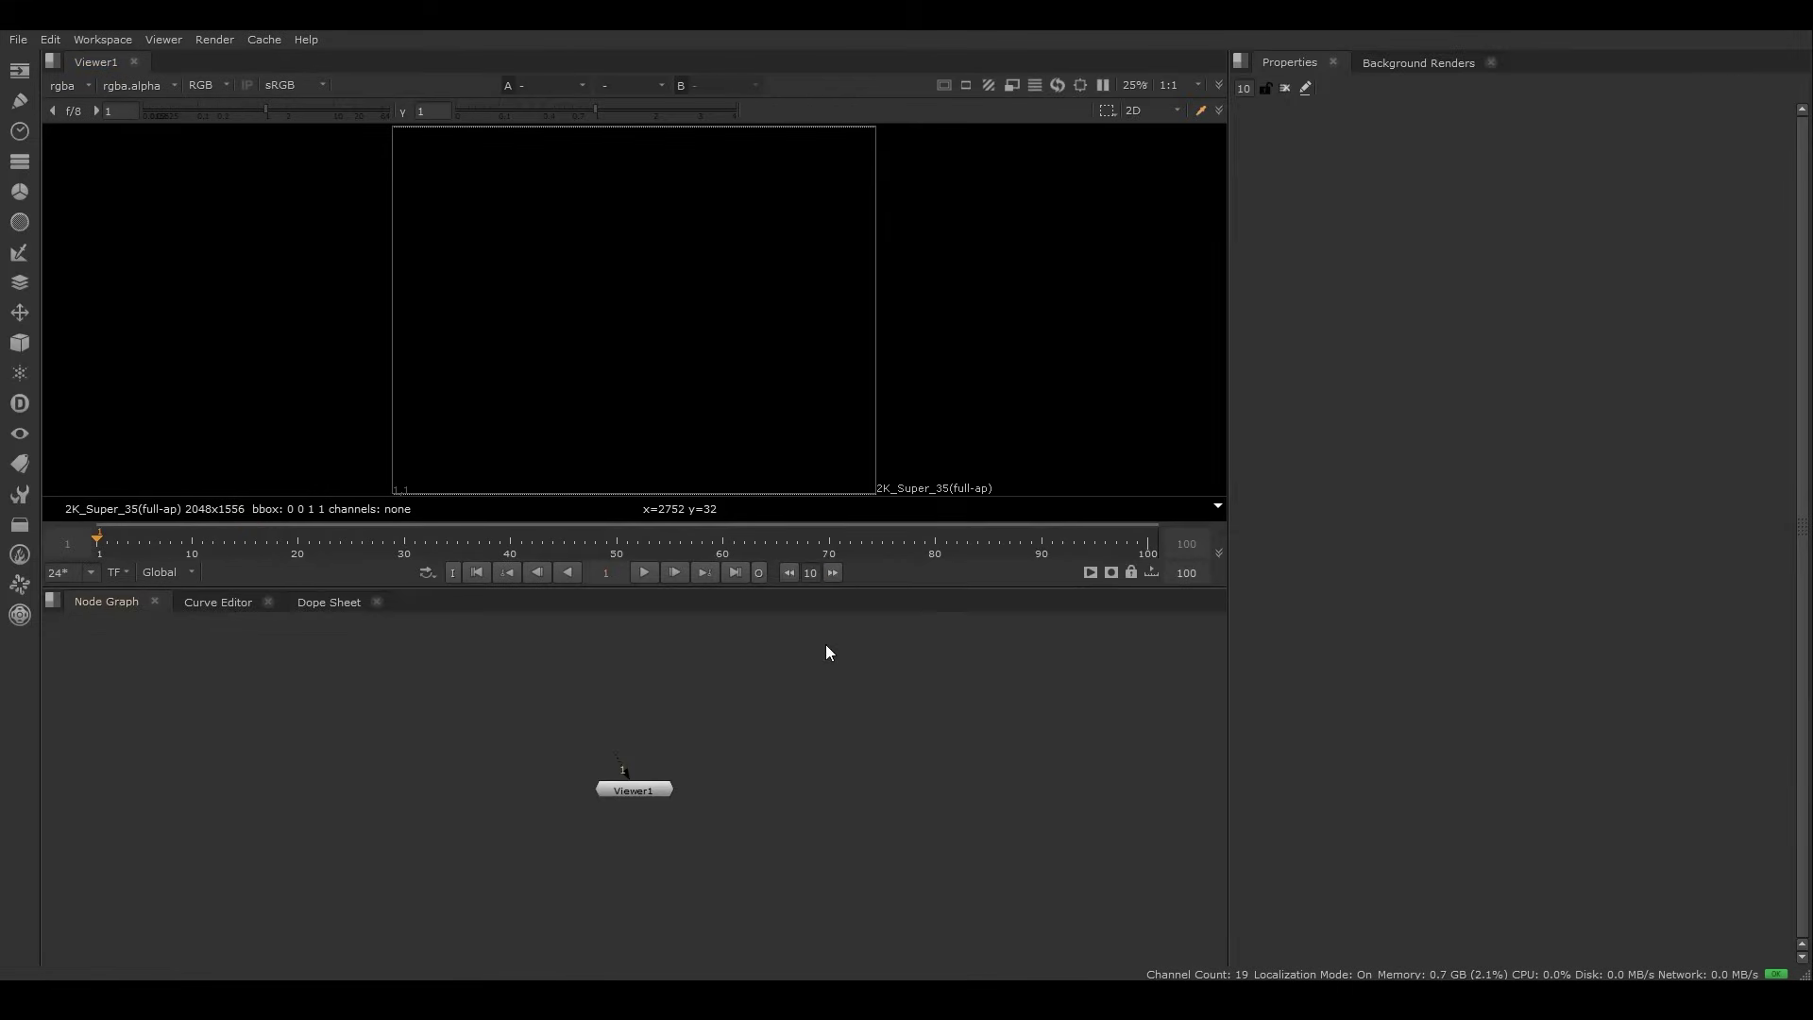
Step: Set the project's full size format to 4K_DCP 4096x2160 and close the project settings
{"action": "left_click", "coordinate": [833, 786]}
{"action": "key", "text": "s"}
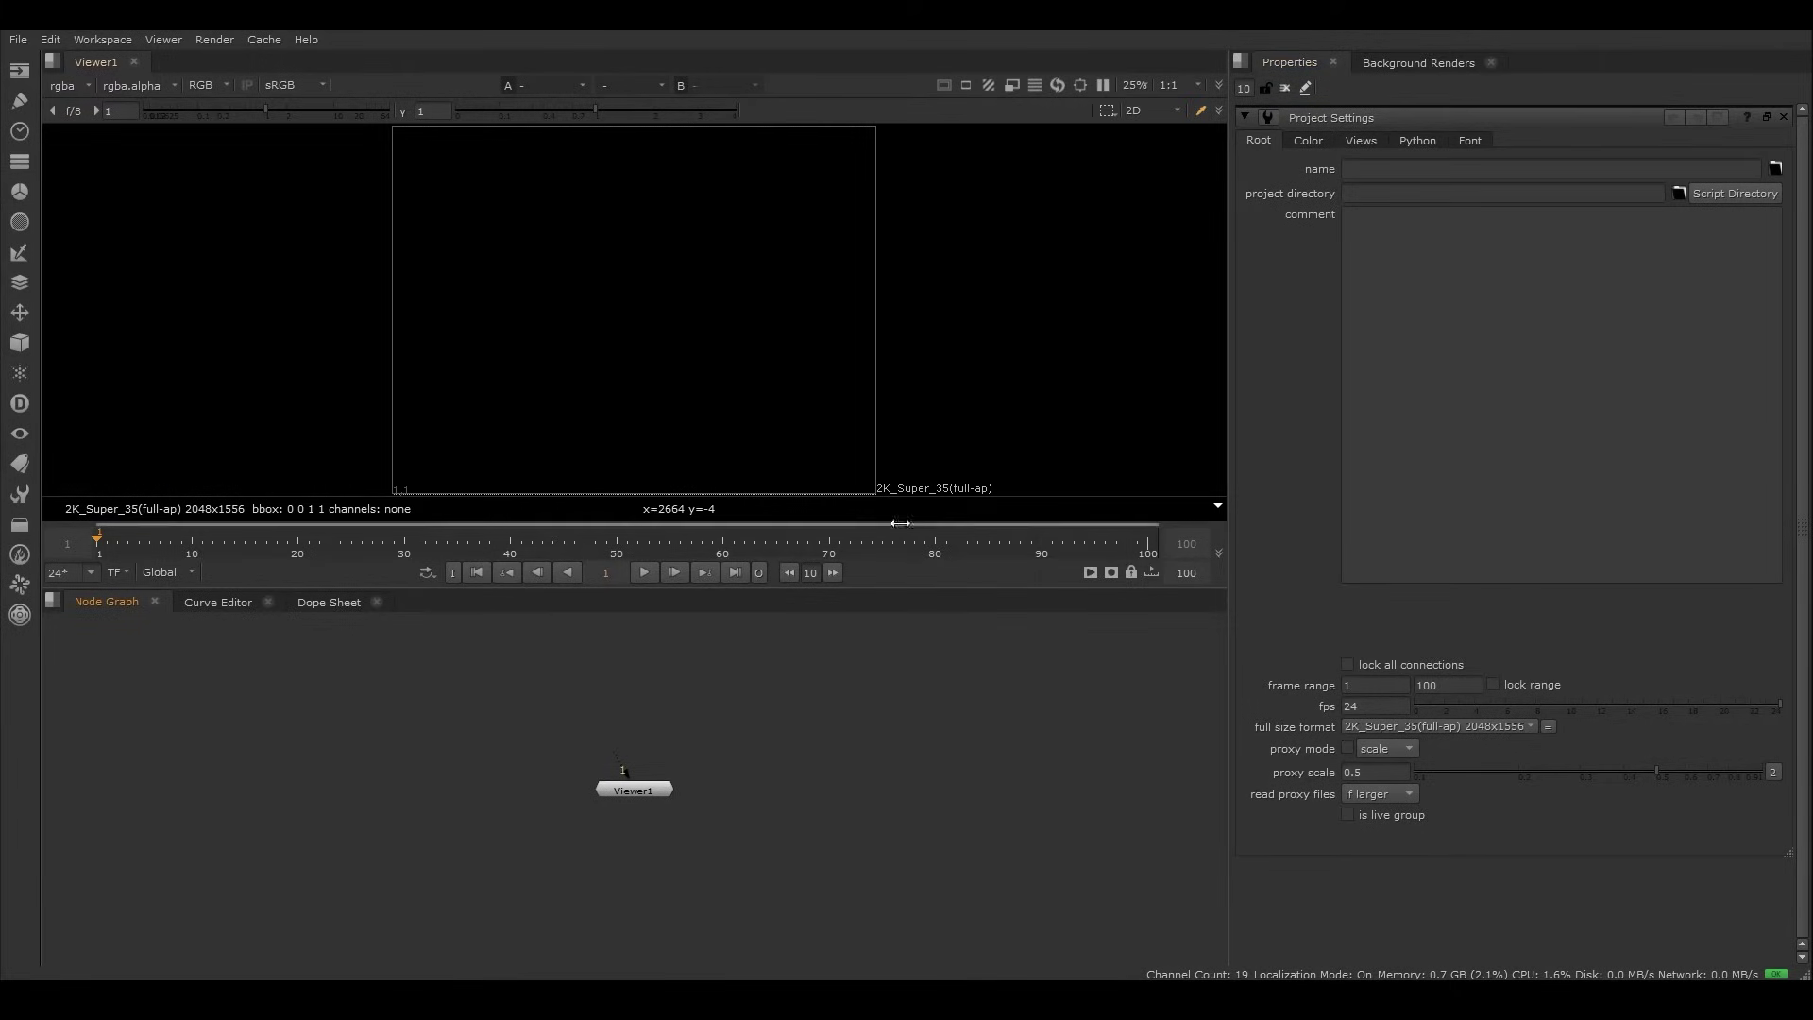
{"action": "left_click", "coordinate": [1390, 723]}
{"action": "left_click", "coordinate": [1398, 716]}
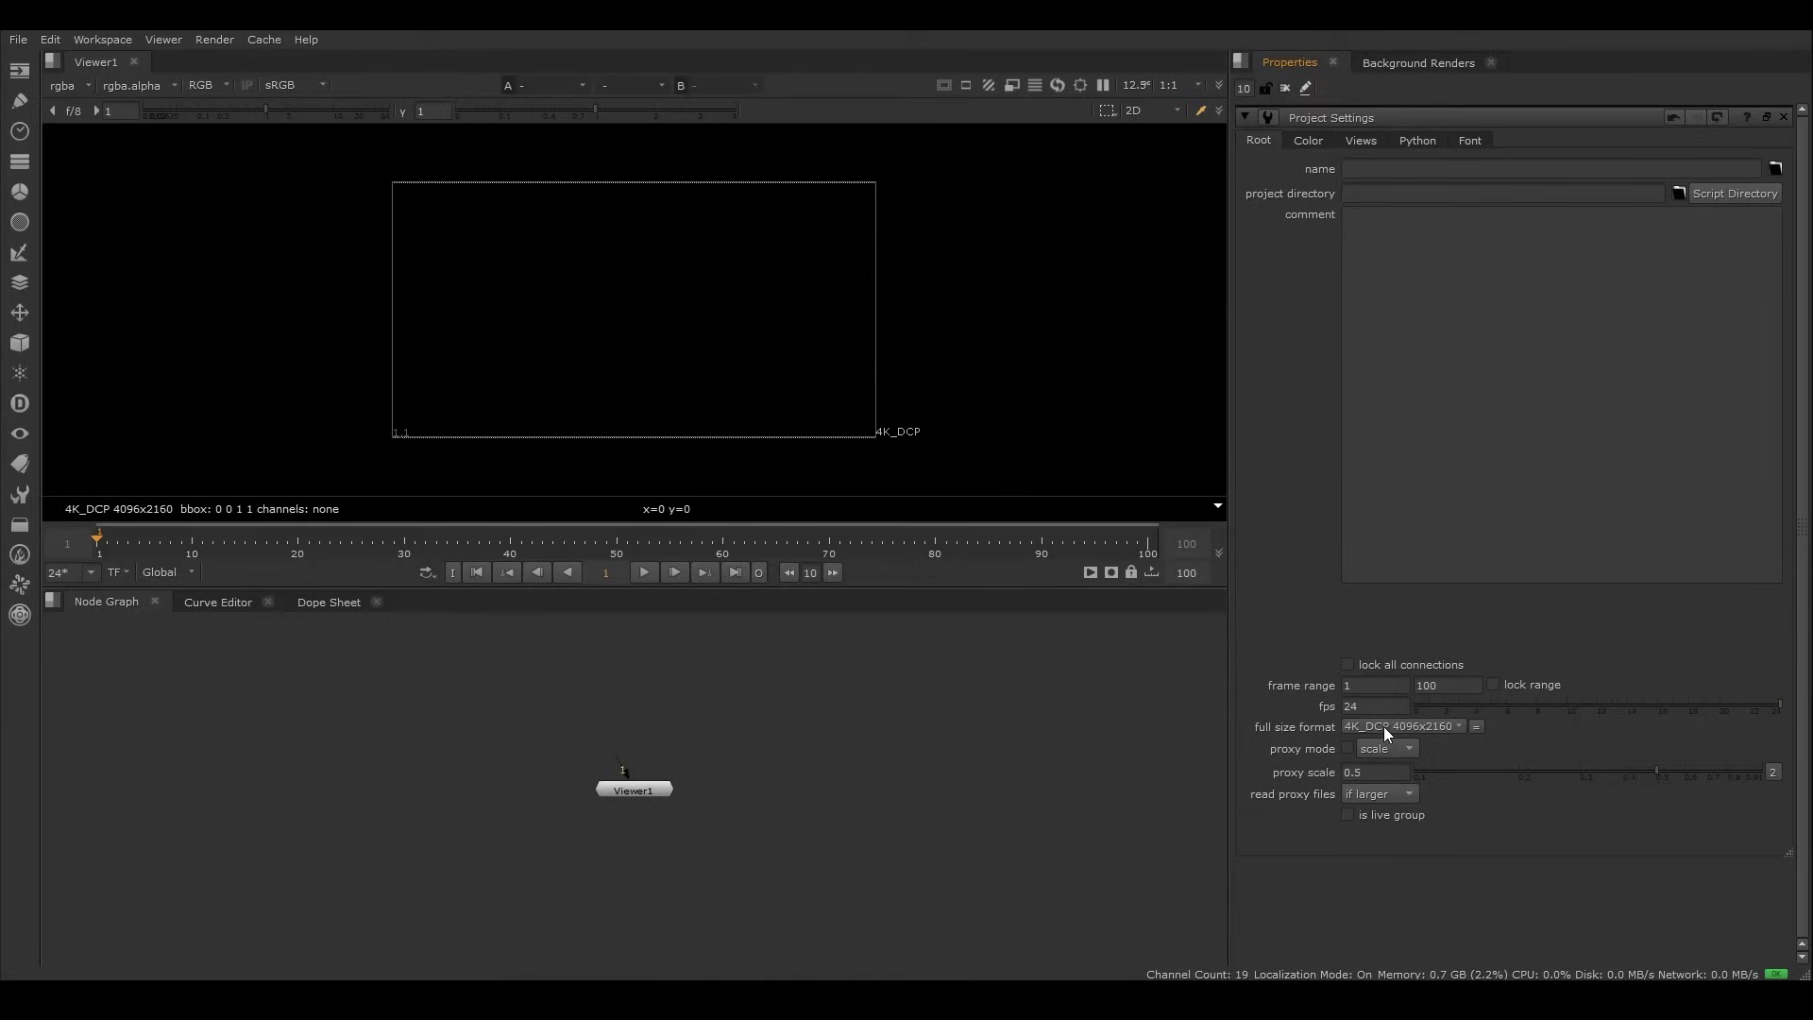
{"action": "left_click", "coordinate": [1782, 116]}
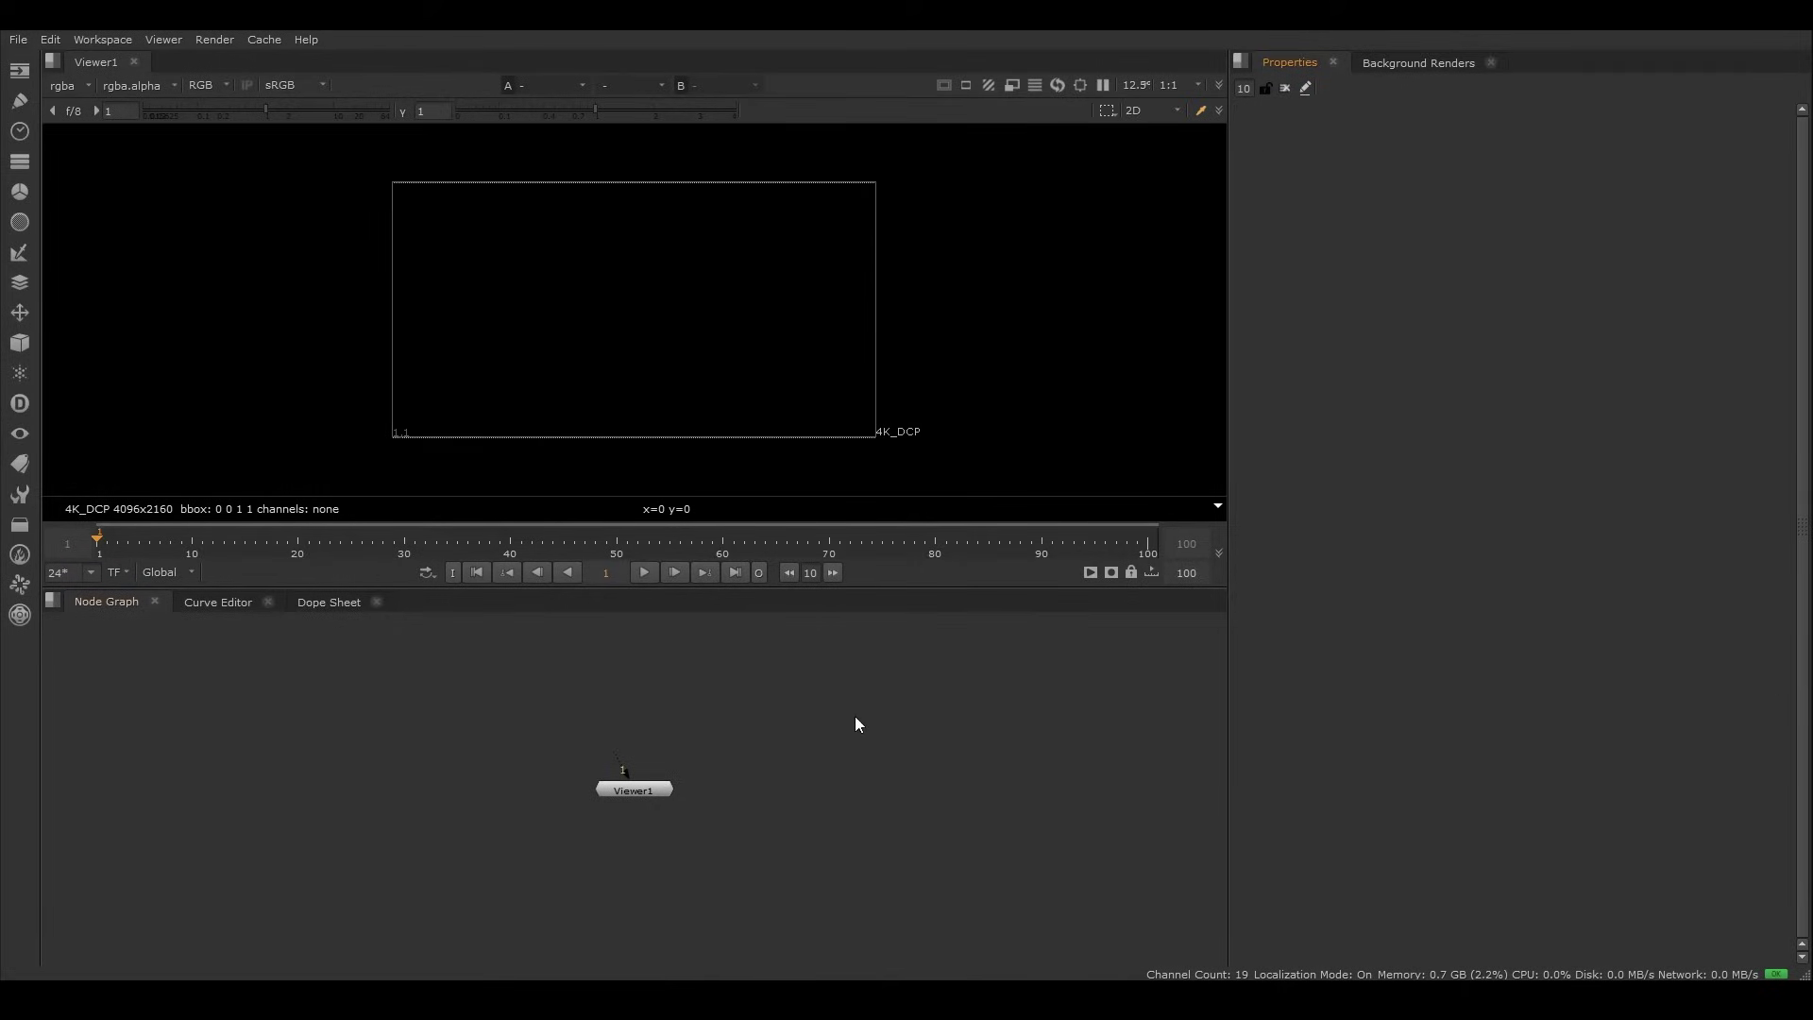
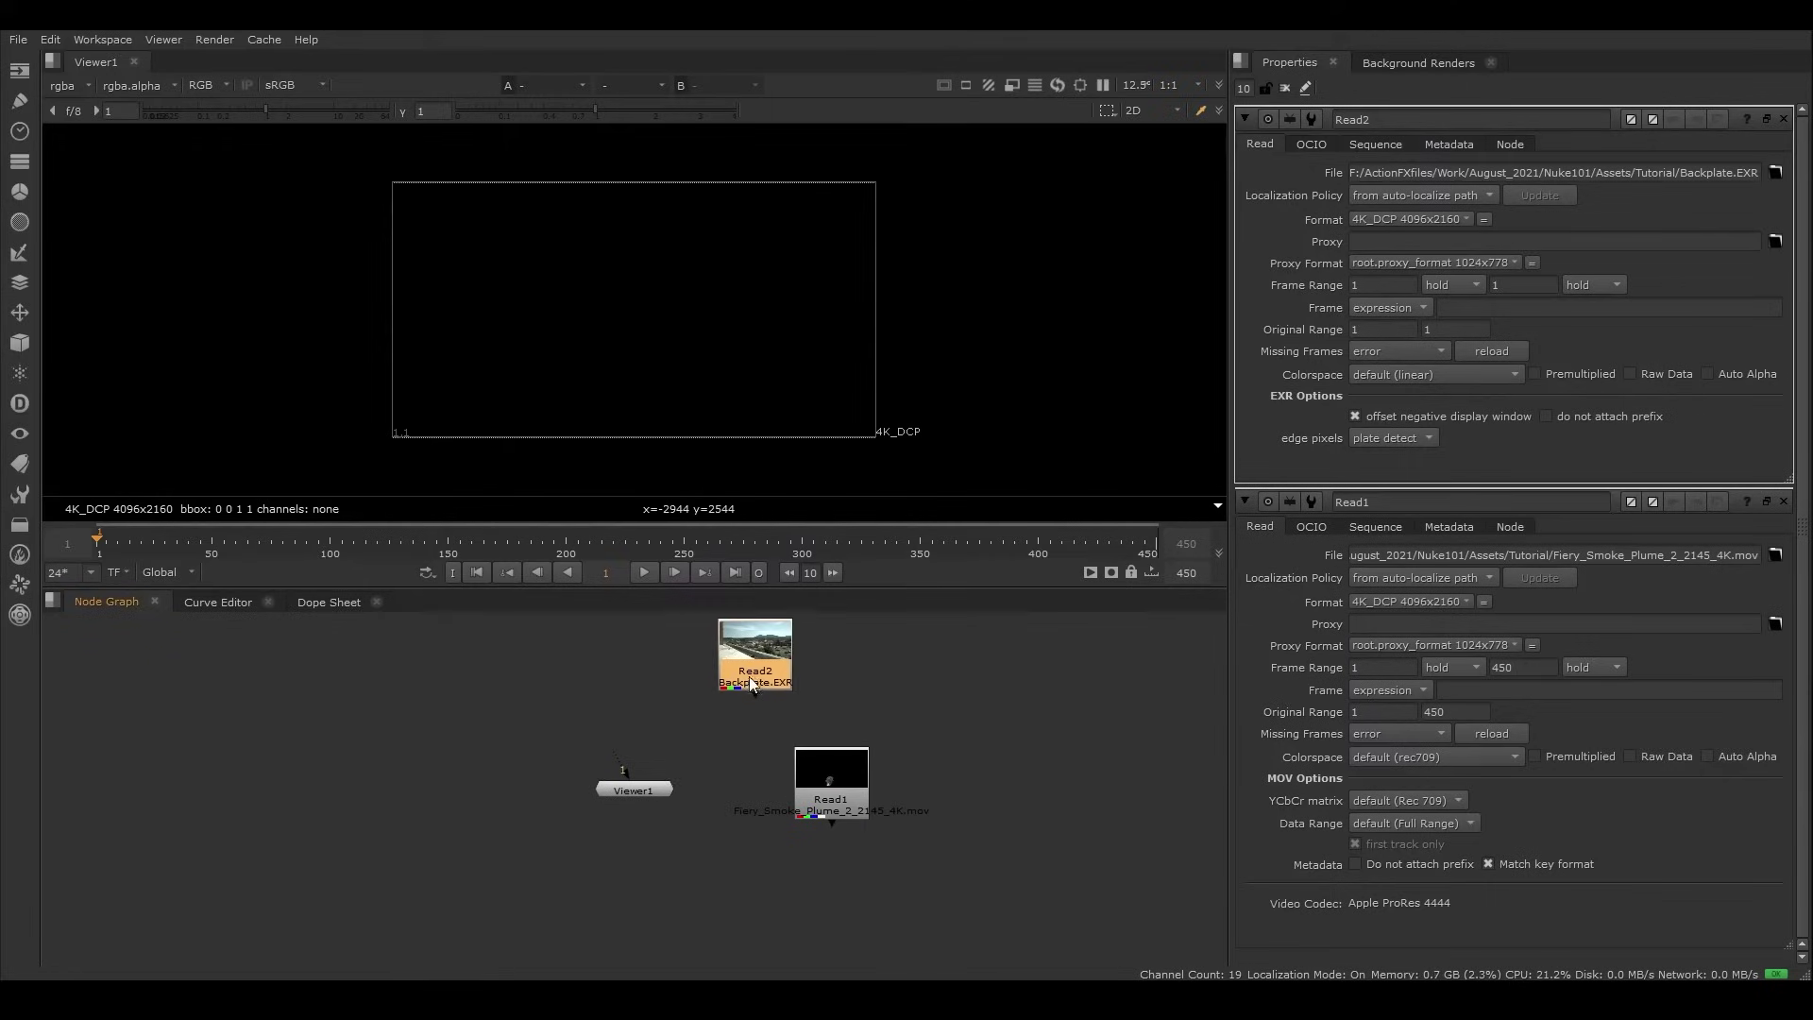
Step: Place the smoke plume Read1 node above Viewer1, beside the backplate node, and connect it to the viewer's first input
{"action": "left_click_drag", "start_coordinate": [828, 768], "coordinate": [581, 664]}
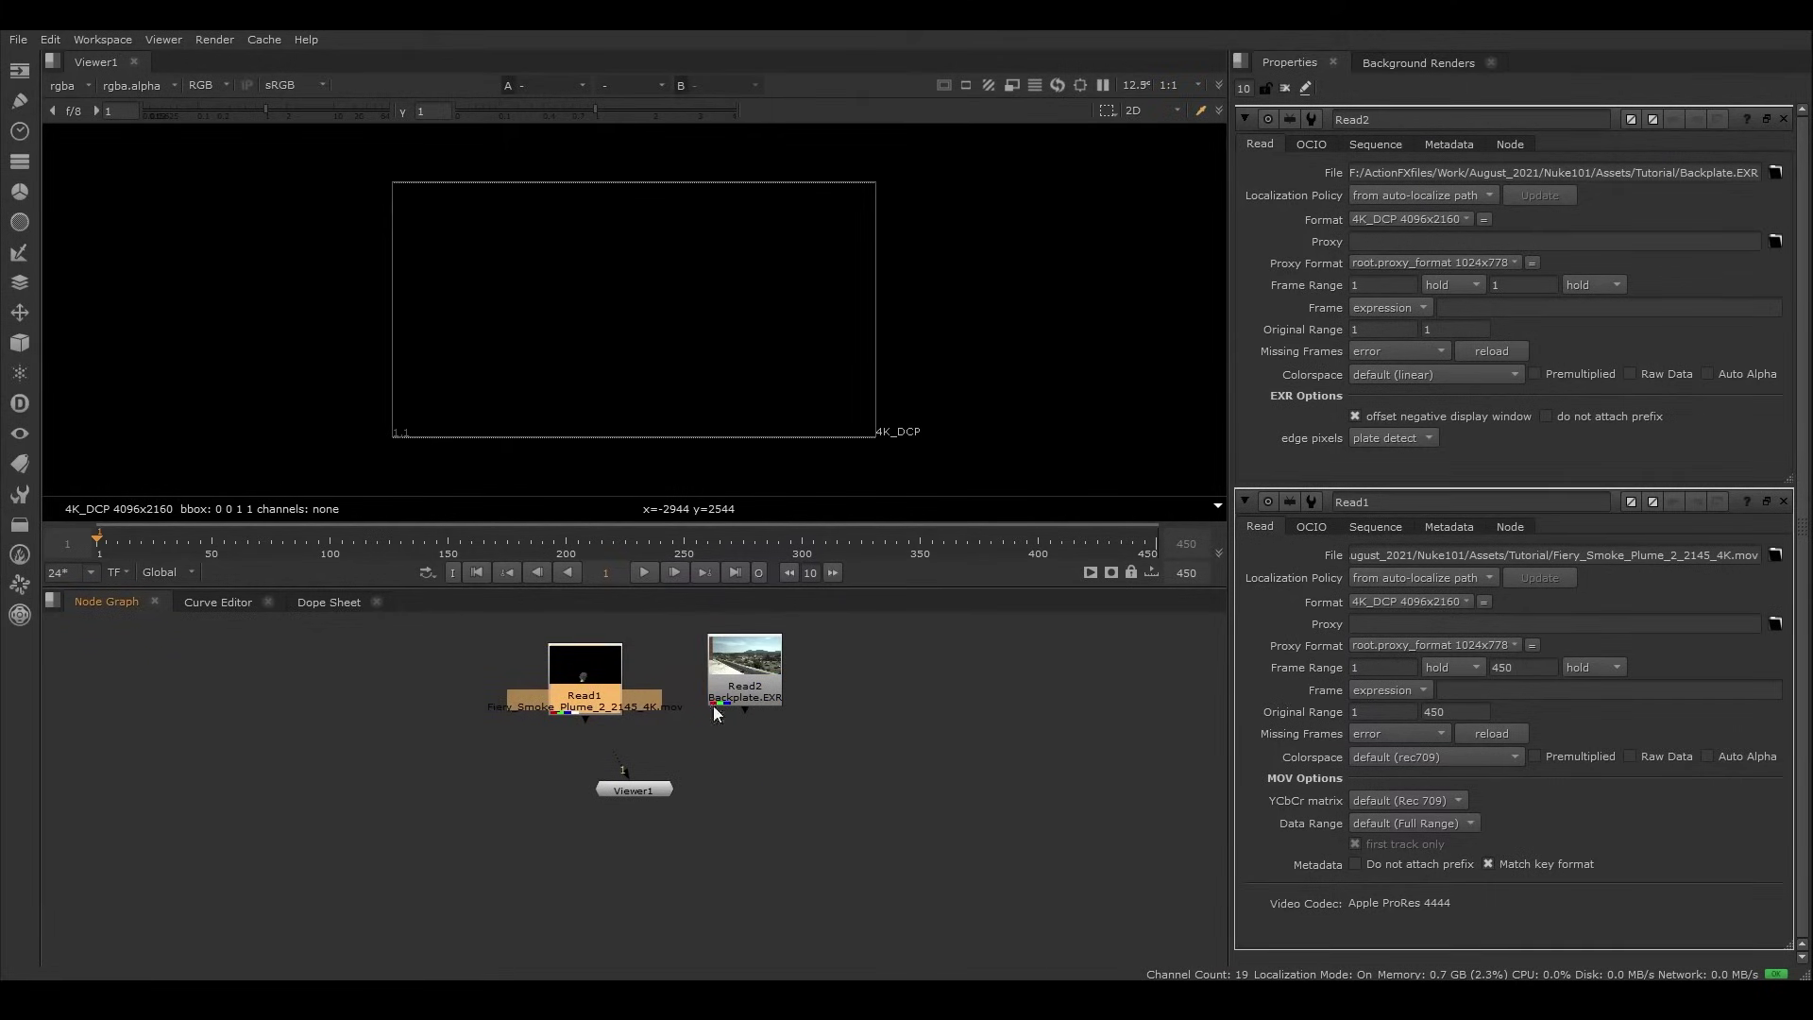
{"action": "left_click", "coordinate": [698, 746]}
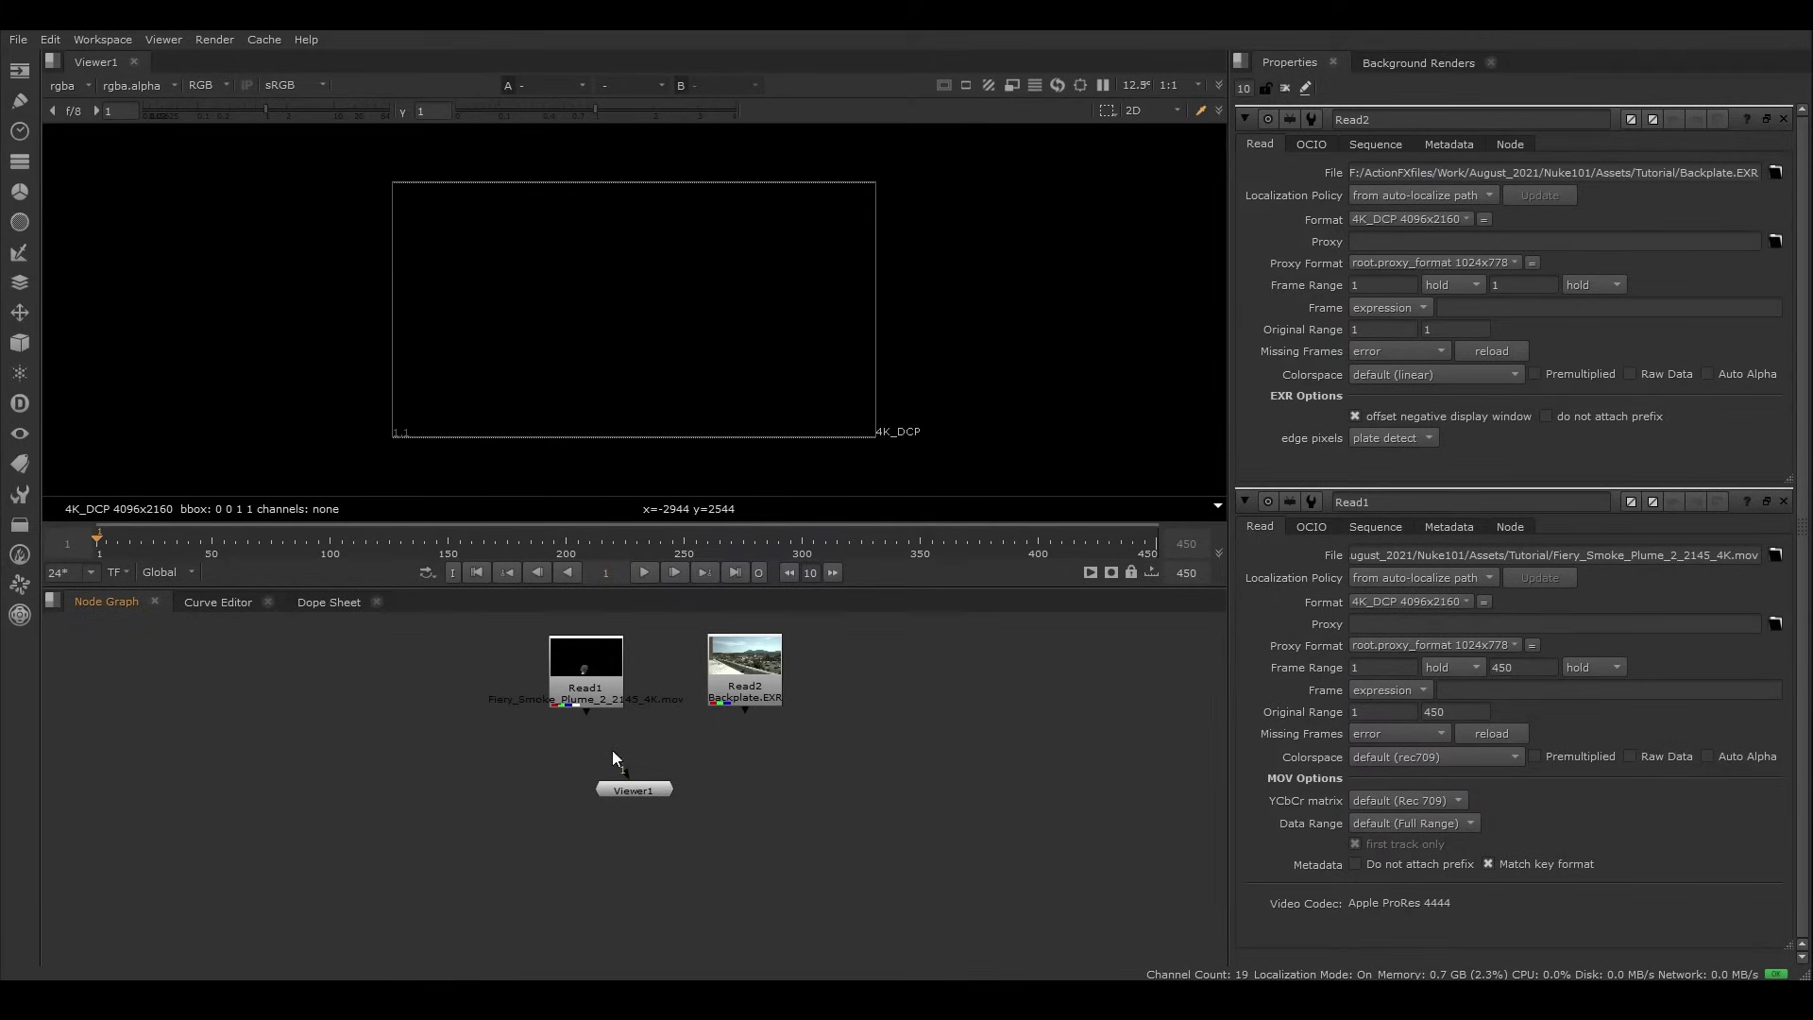
{"action": "left_click_drag", "start_coordinate": [647, 738], "coordinate": [661, 730]}
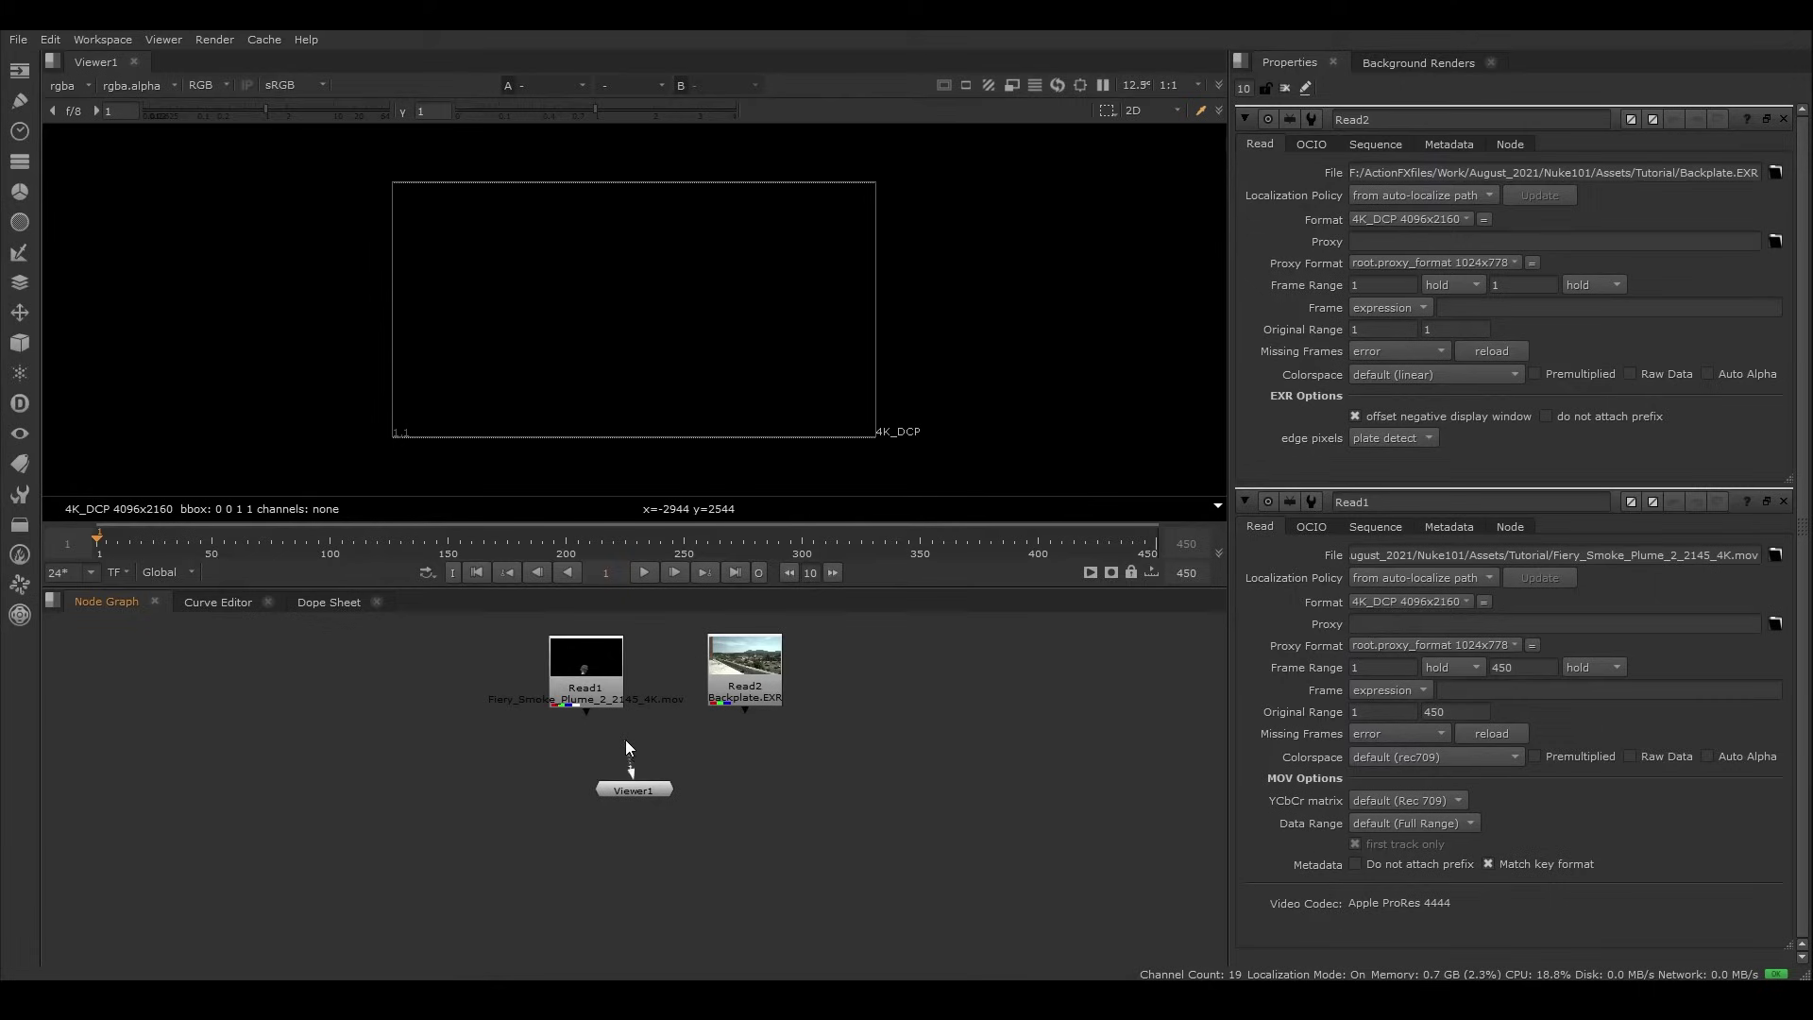
{"action": "left_click_drag", "start_coordinate": [625, 739], "coordinate": [605, 683]}
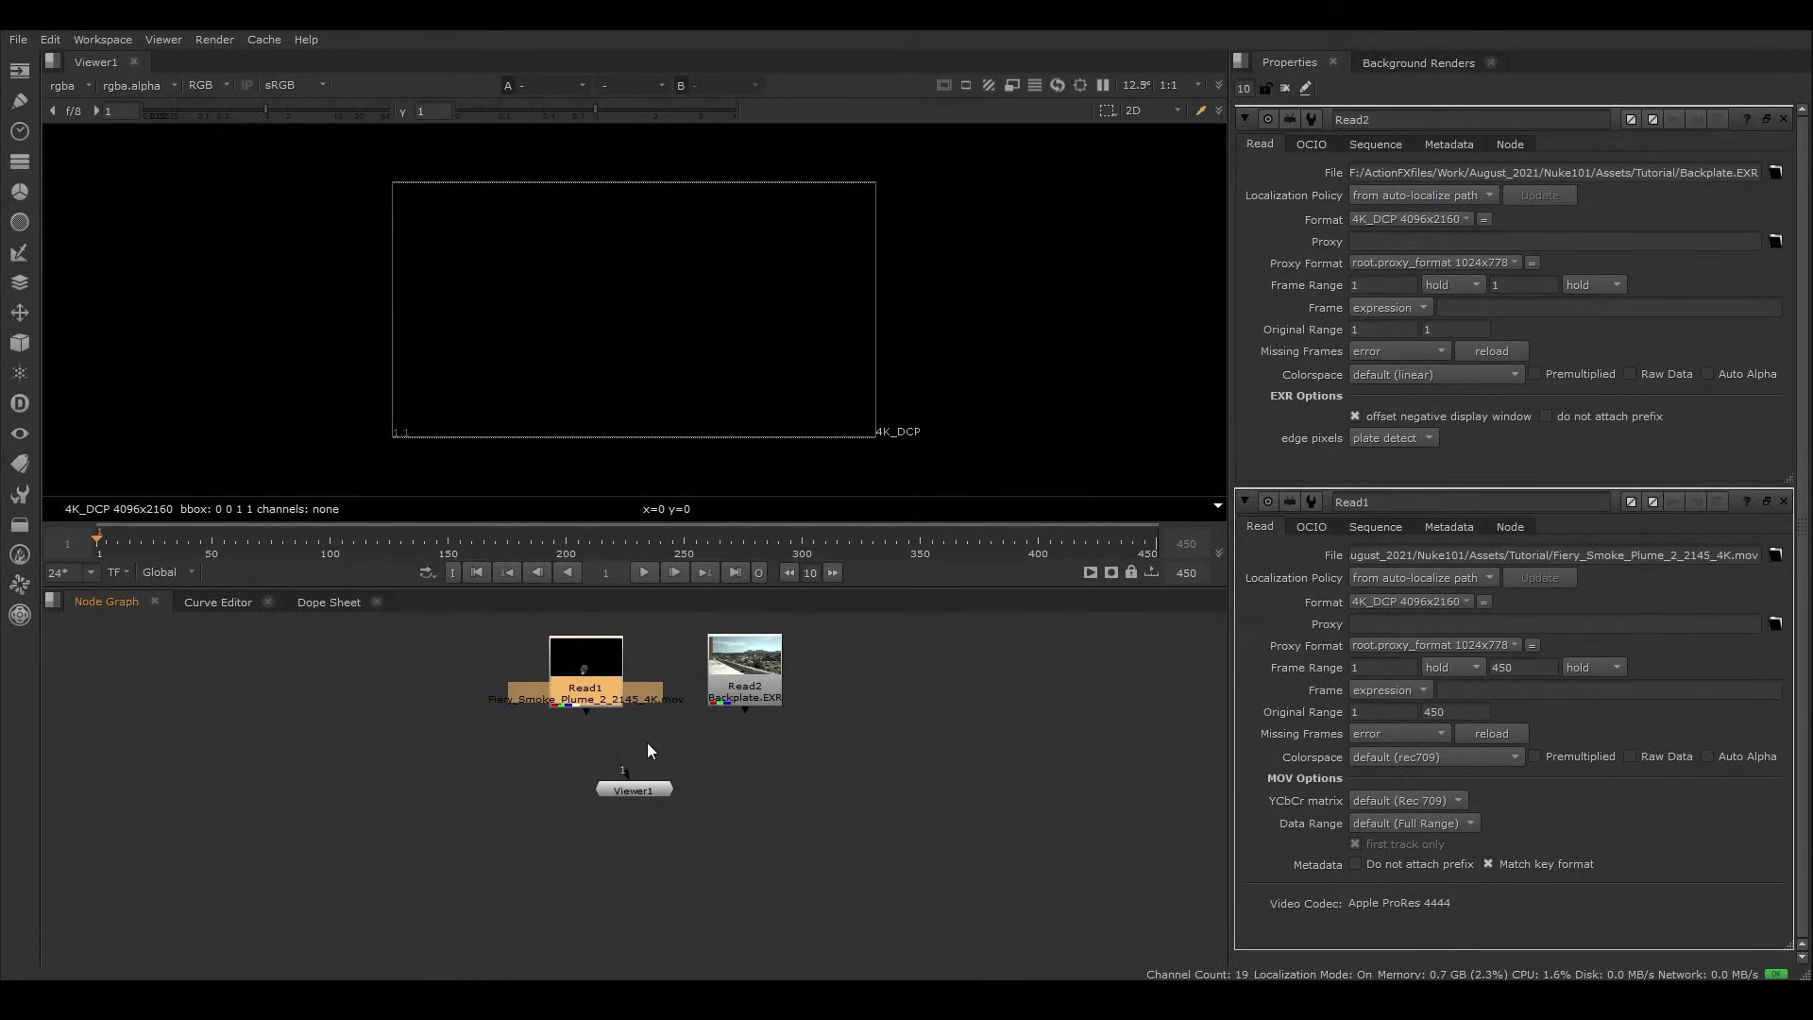
{"action": "key", "text": "1"}
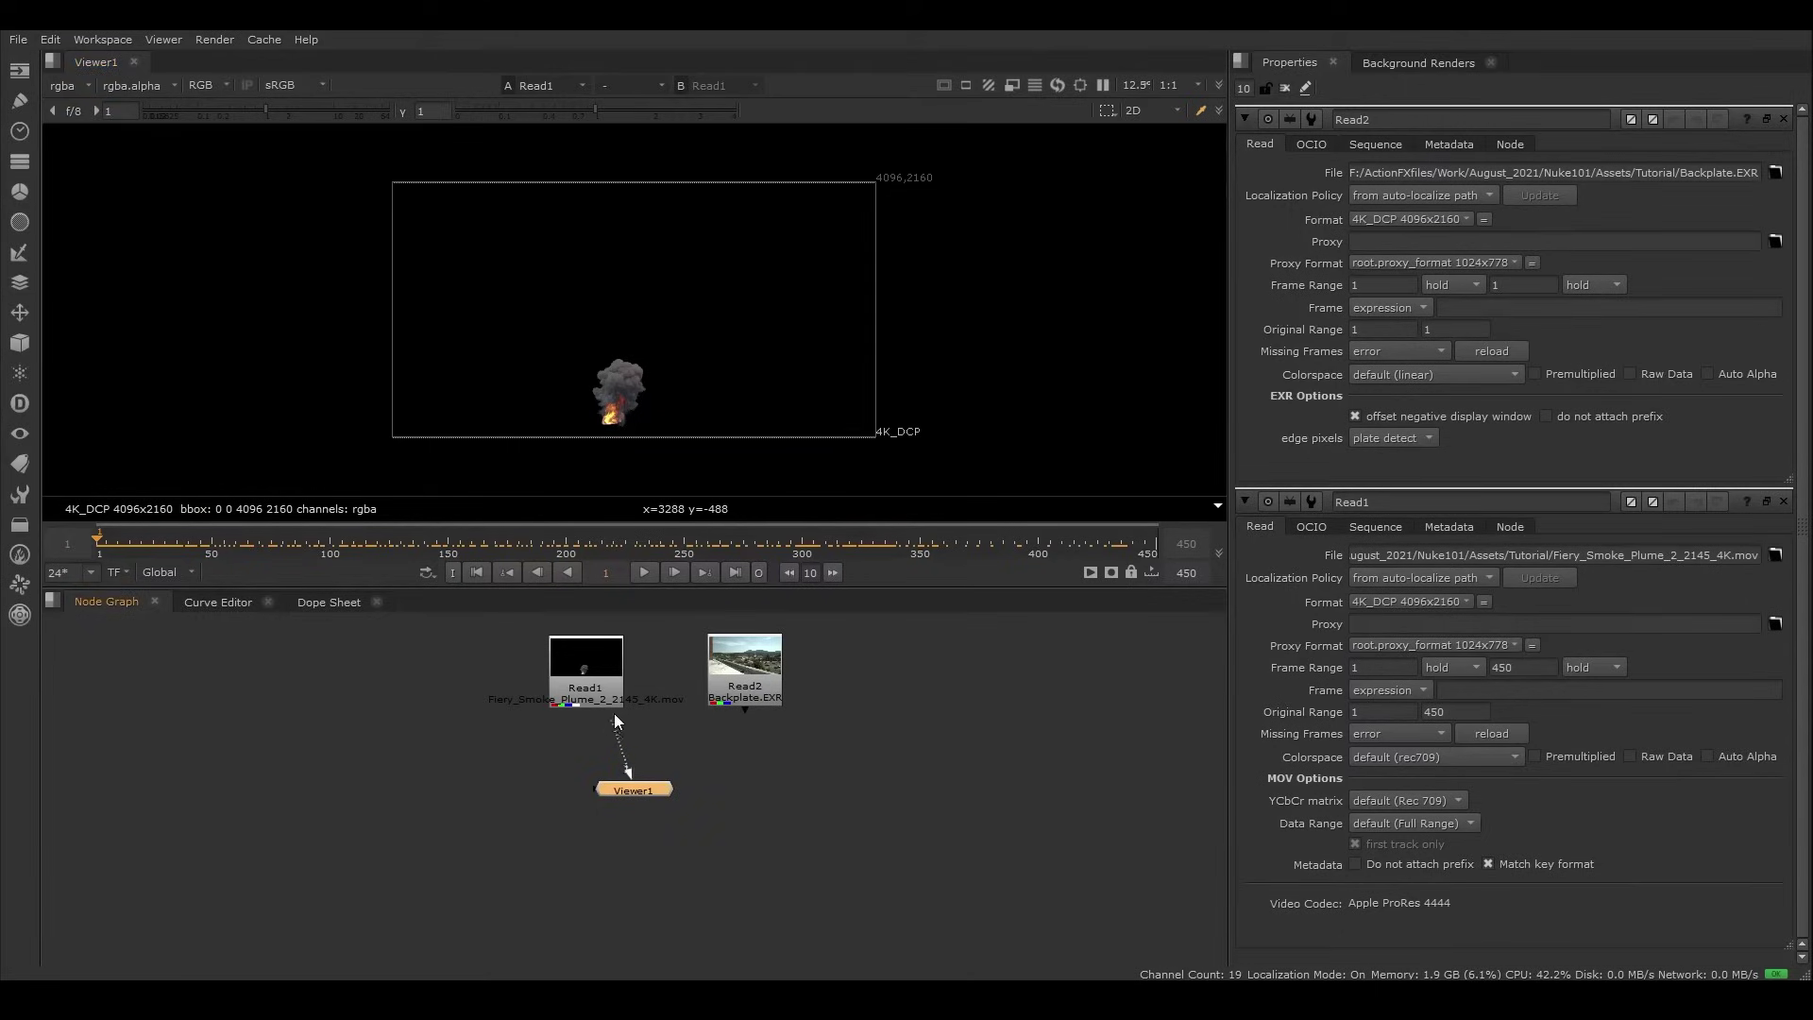
{"action": "left_click_drag", "start_coordinate": [615, 722], "coordinate": [598, 683]}
Step: Connect the Backplate.EXR Read2 node to the viewer's second input and alternate between both inputs to compare the plume and the backplate
{"action": "left_click", "coordinate": [755, 672]}
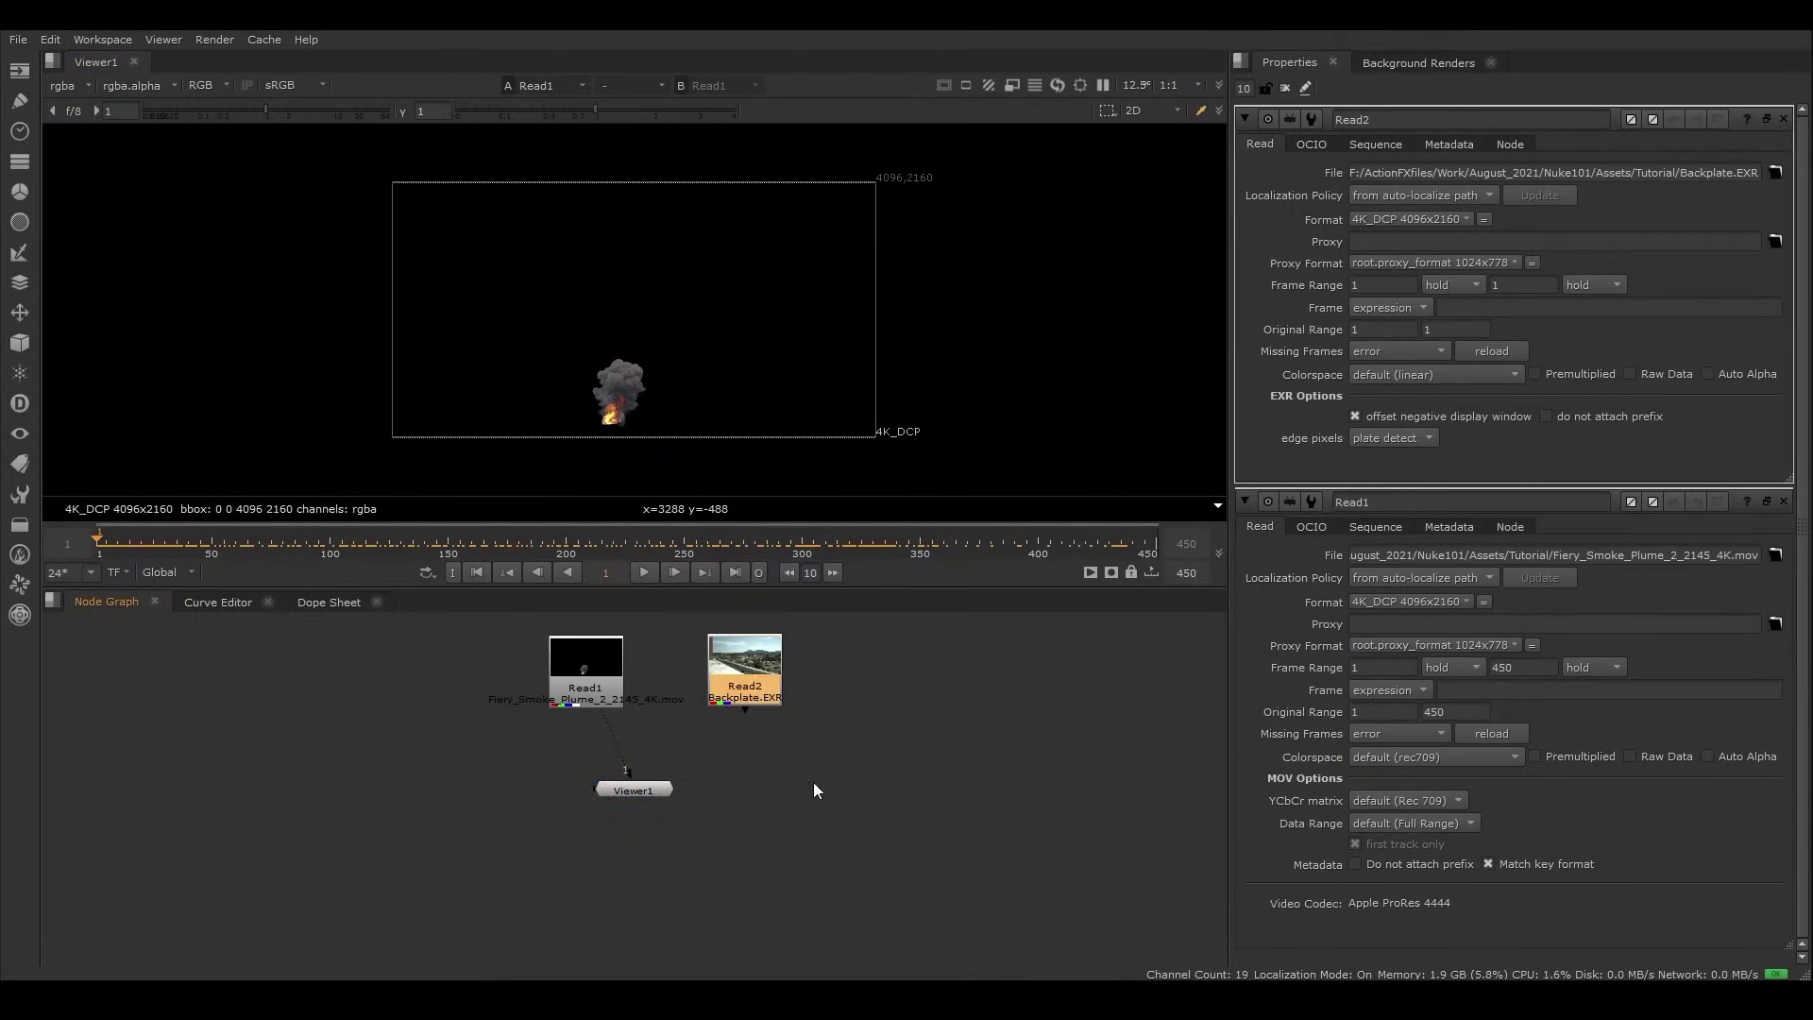
{"action": "key", "text": "2"}
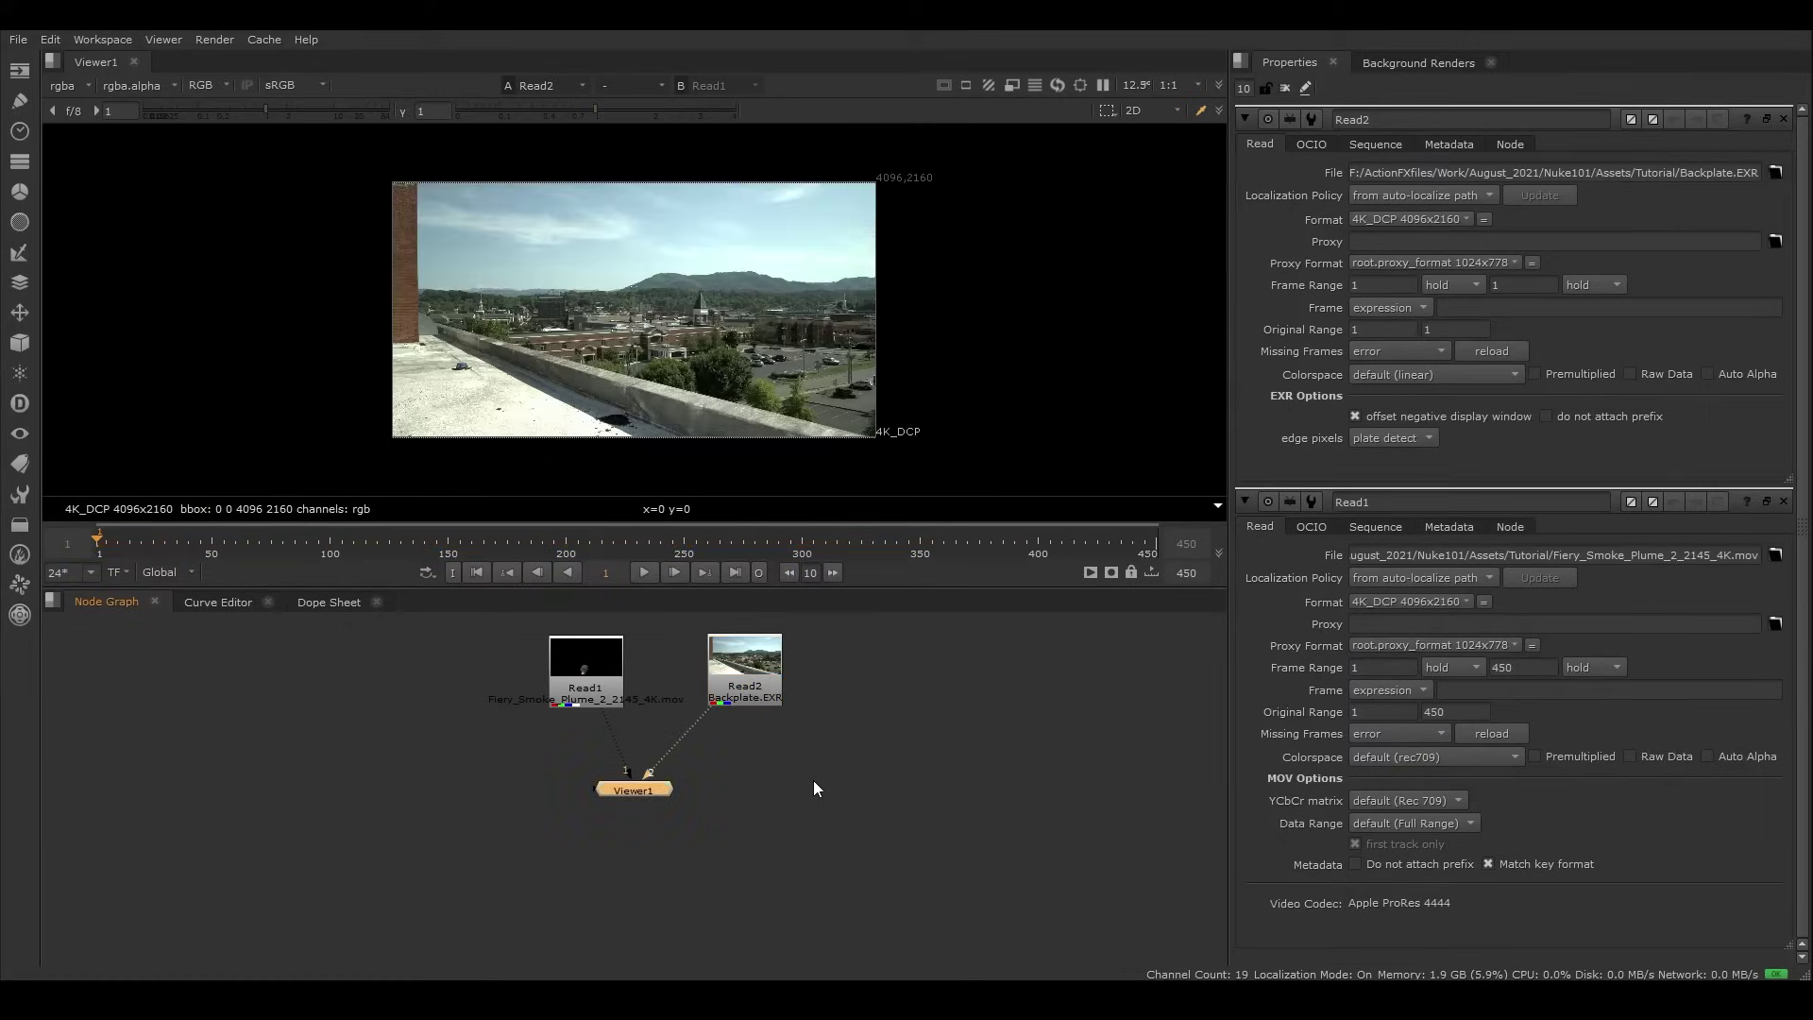
{"action": "key", "text": "1"}
{"action": "key", "text": "2"}
{"action": "key", "text": "1"}
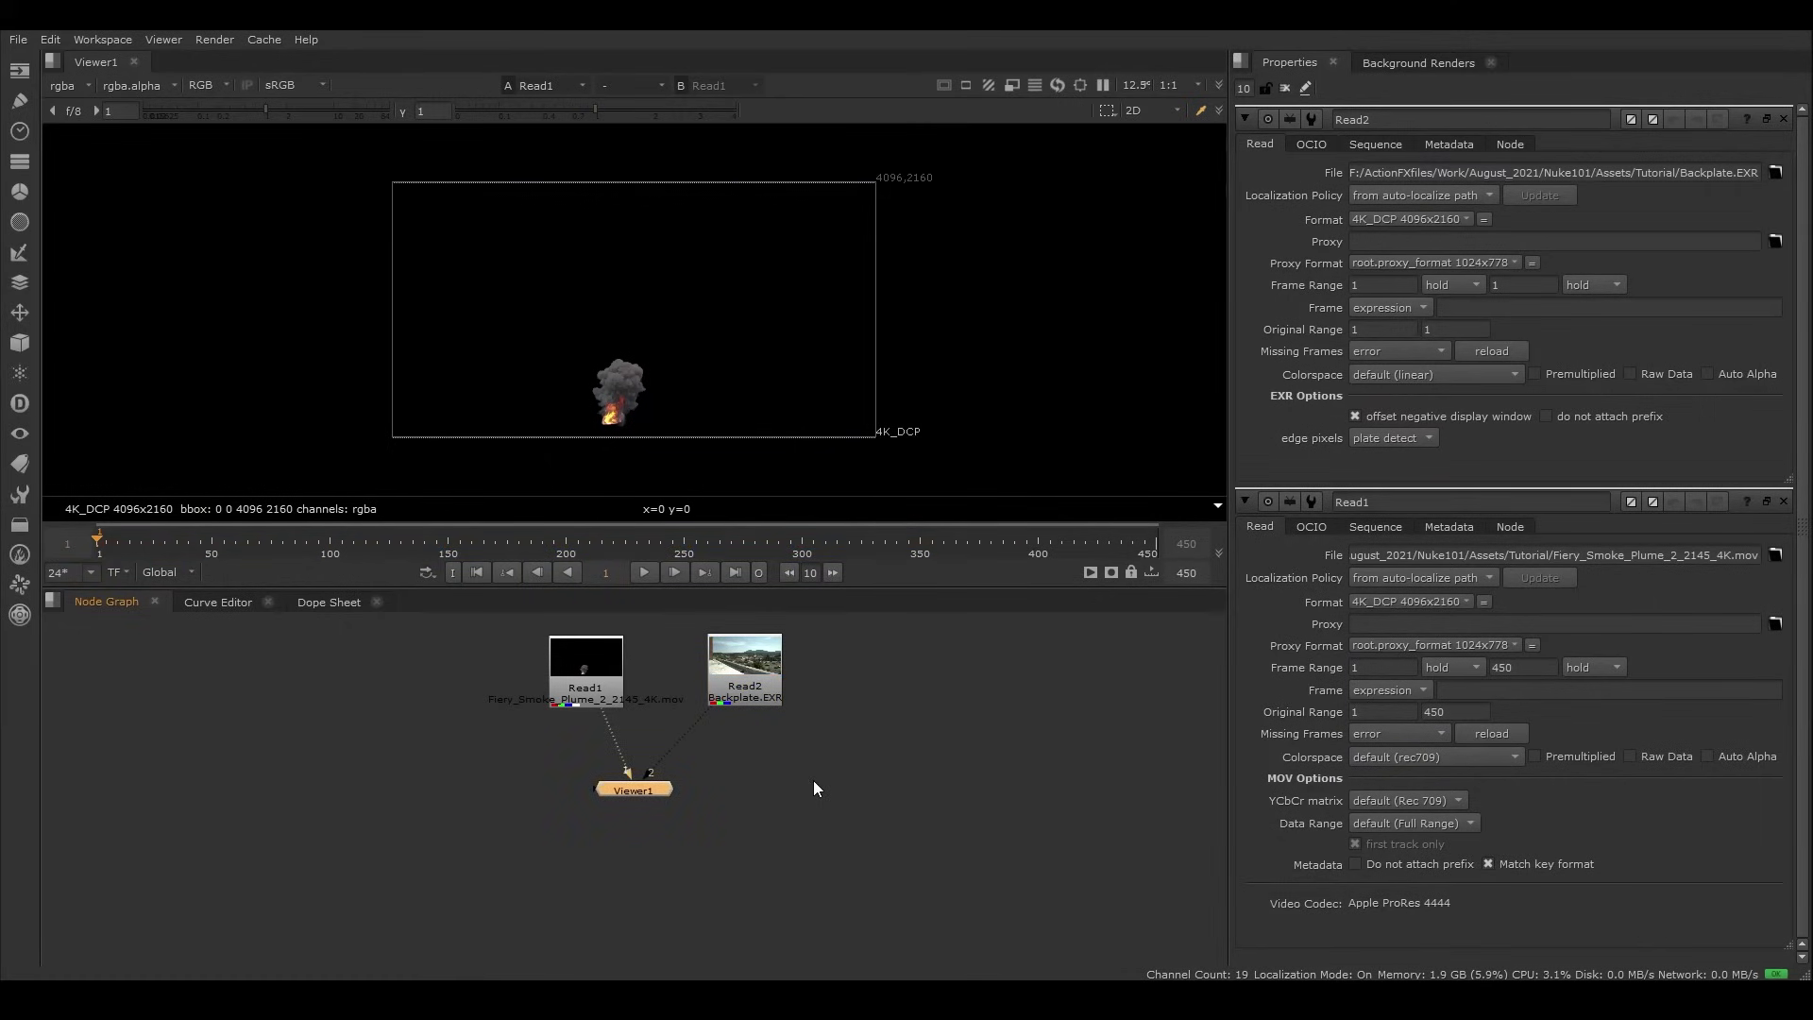
{"action": "key", "text": "2"}
{"action": "key", "text": "1"}
{"action": "key", "text": "2"}
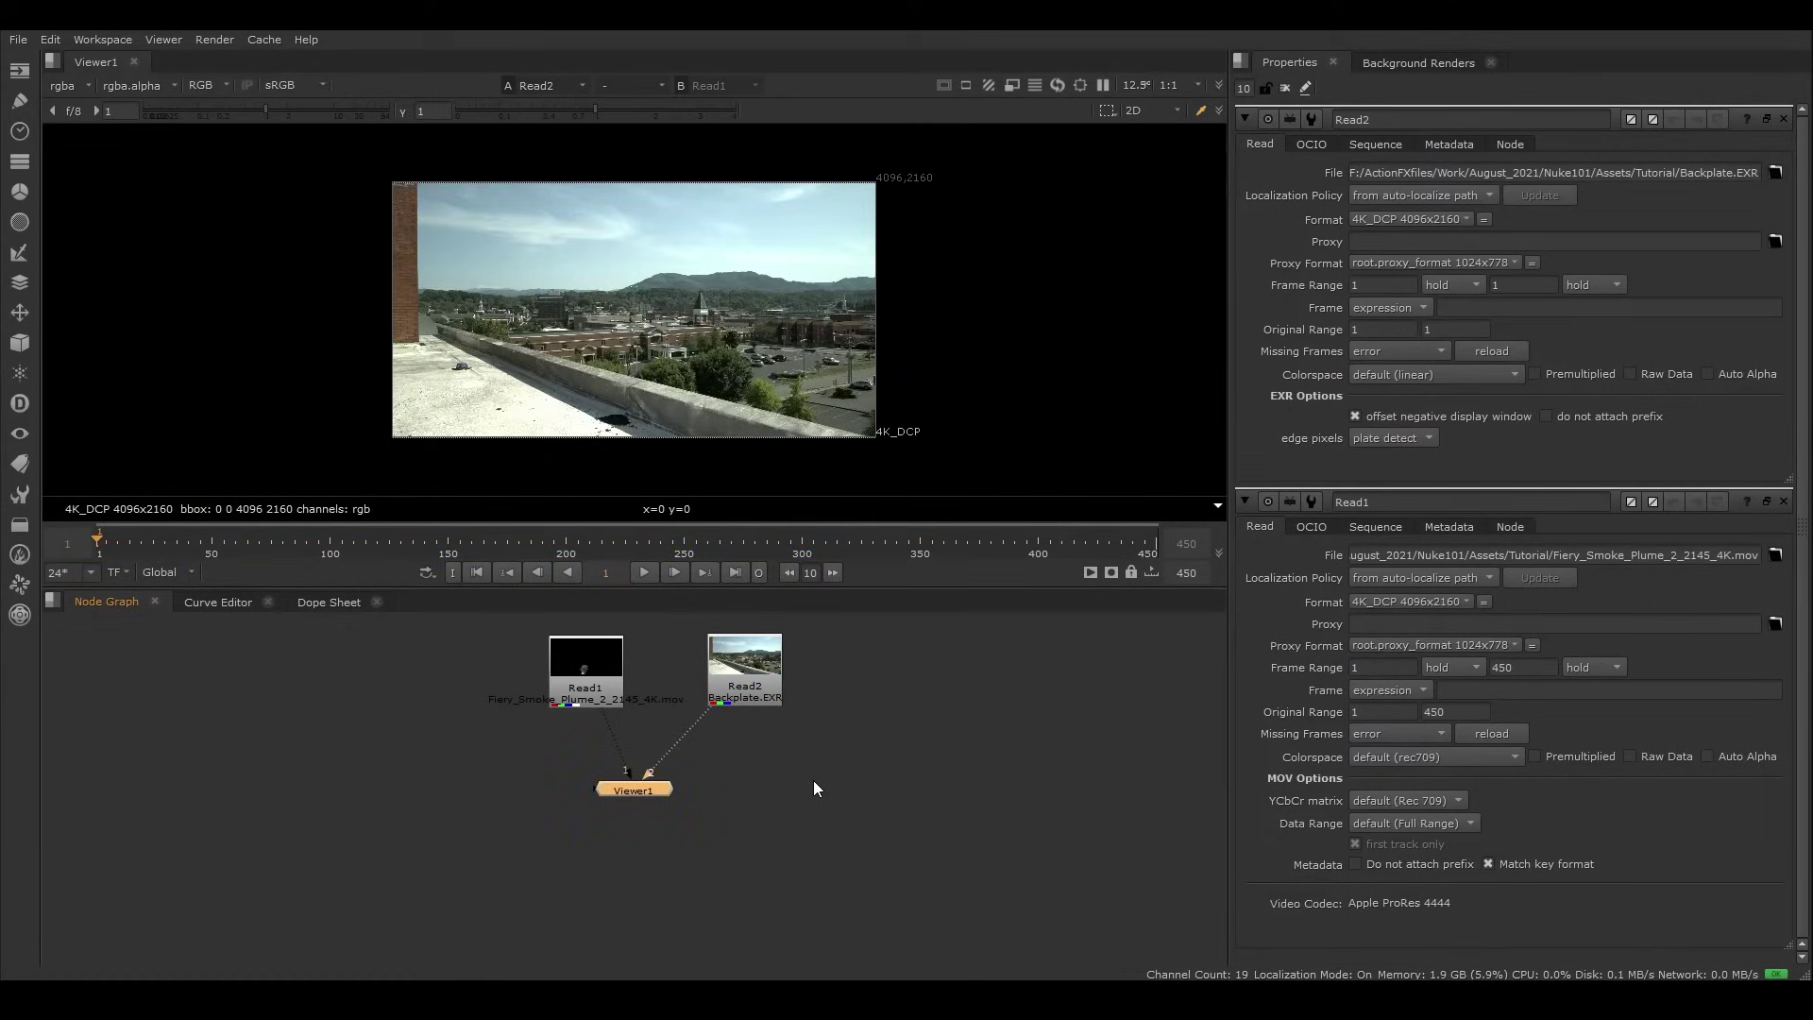
{"action": "key", "text": "1"}
{"action": "key", "text": "2"}
Step: Extract the Read2 backplate node from its viewer connection, and show the Read1 smoke plume clip in the viewer at frame 1
{"action": "left_click", "coordinate": [757, 672]}
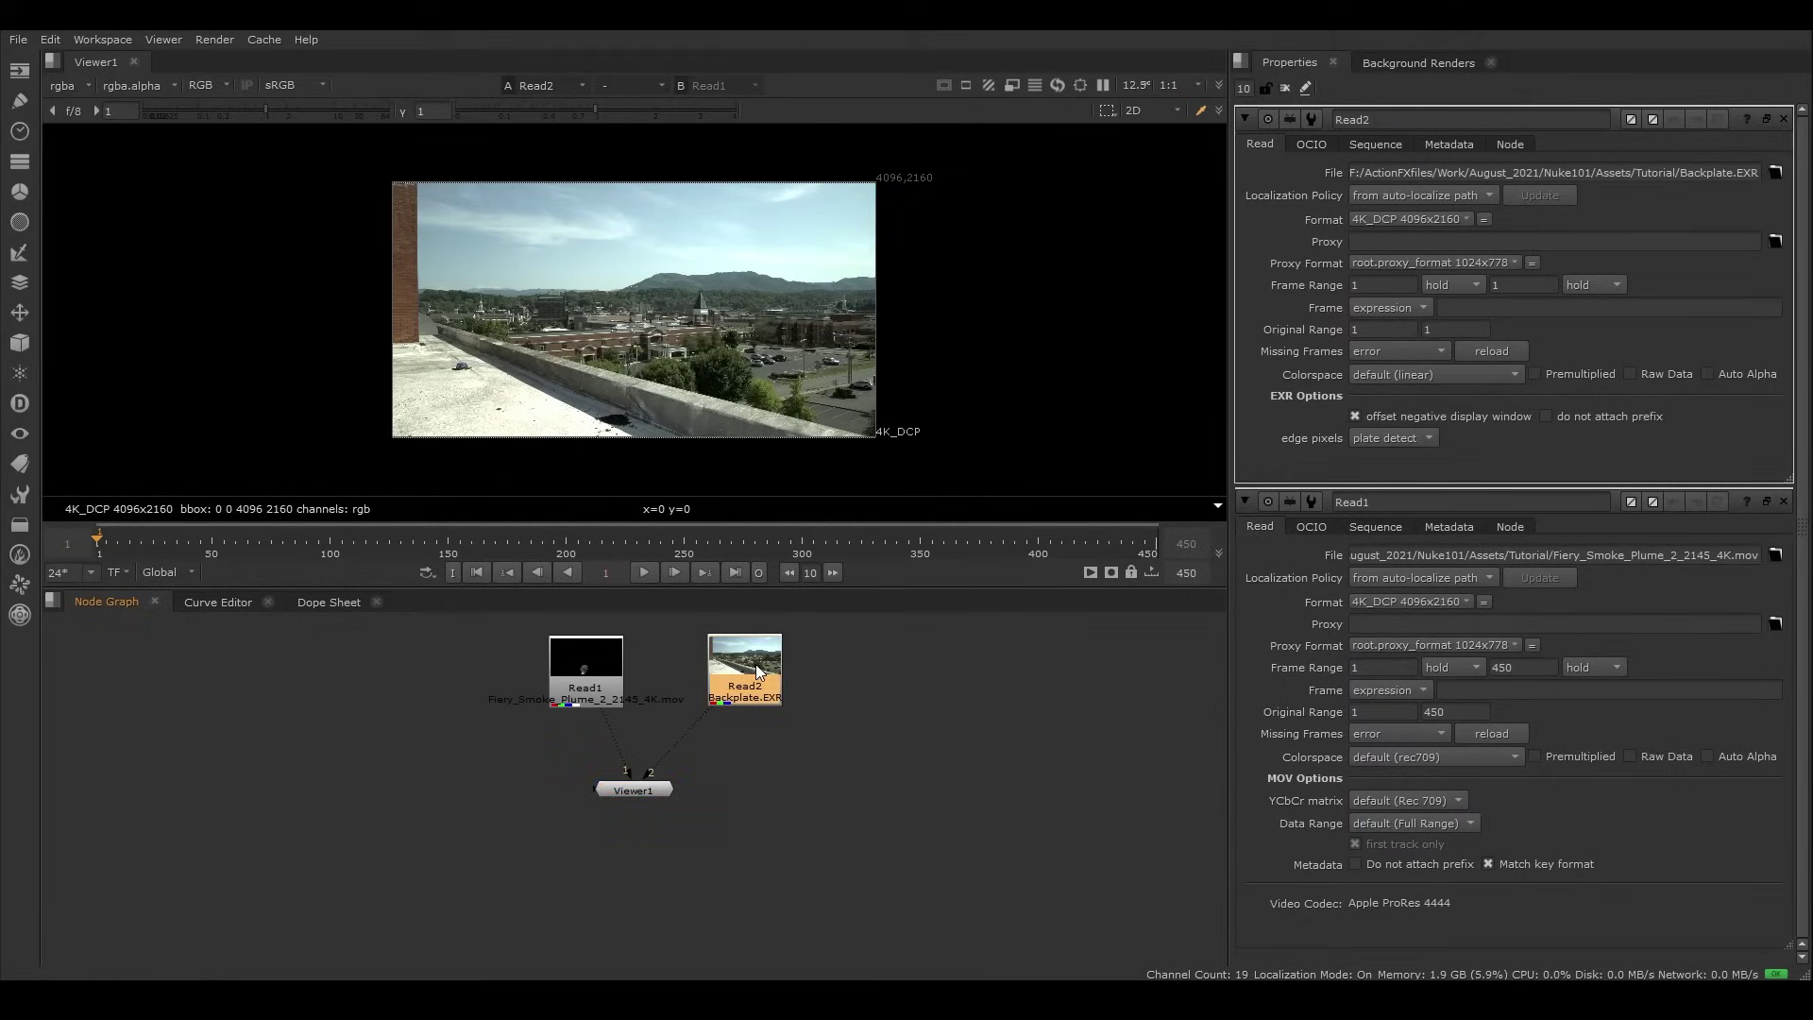
{"action": "key", "text": "ctrl+shift+x"}
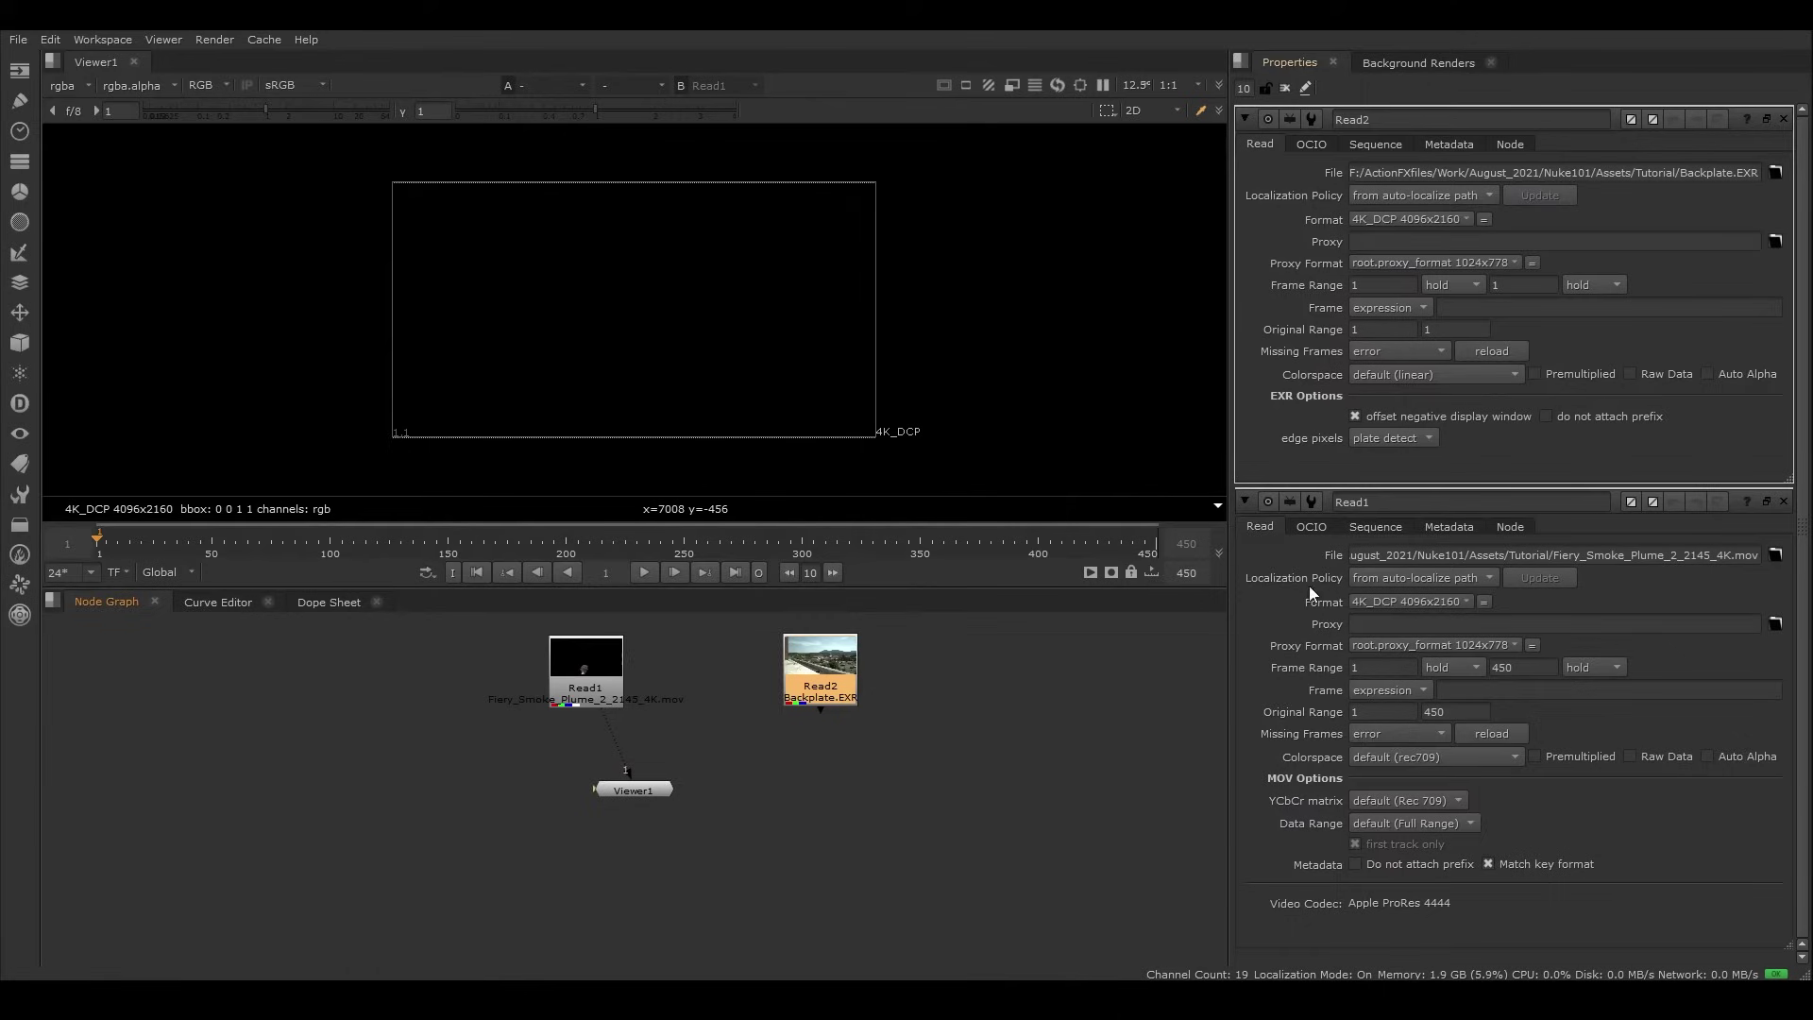
{"action": "left_click", "coordinate": [598, 664]}
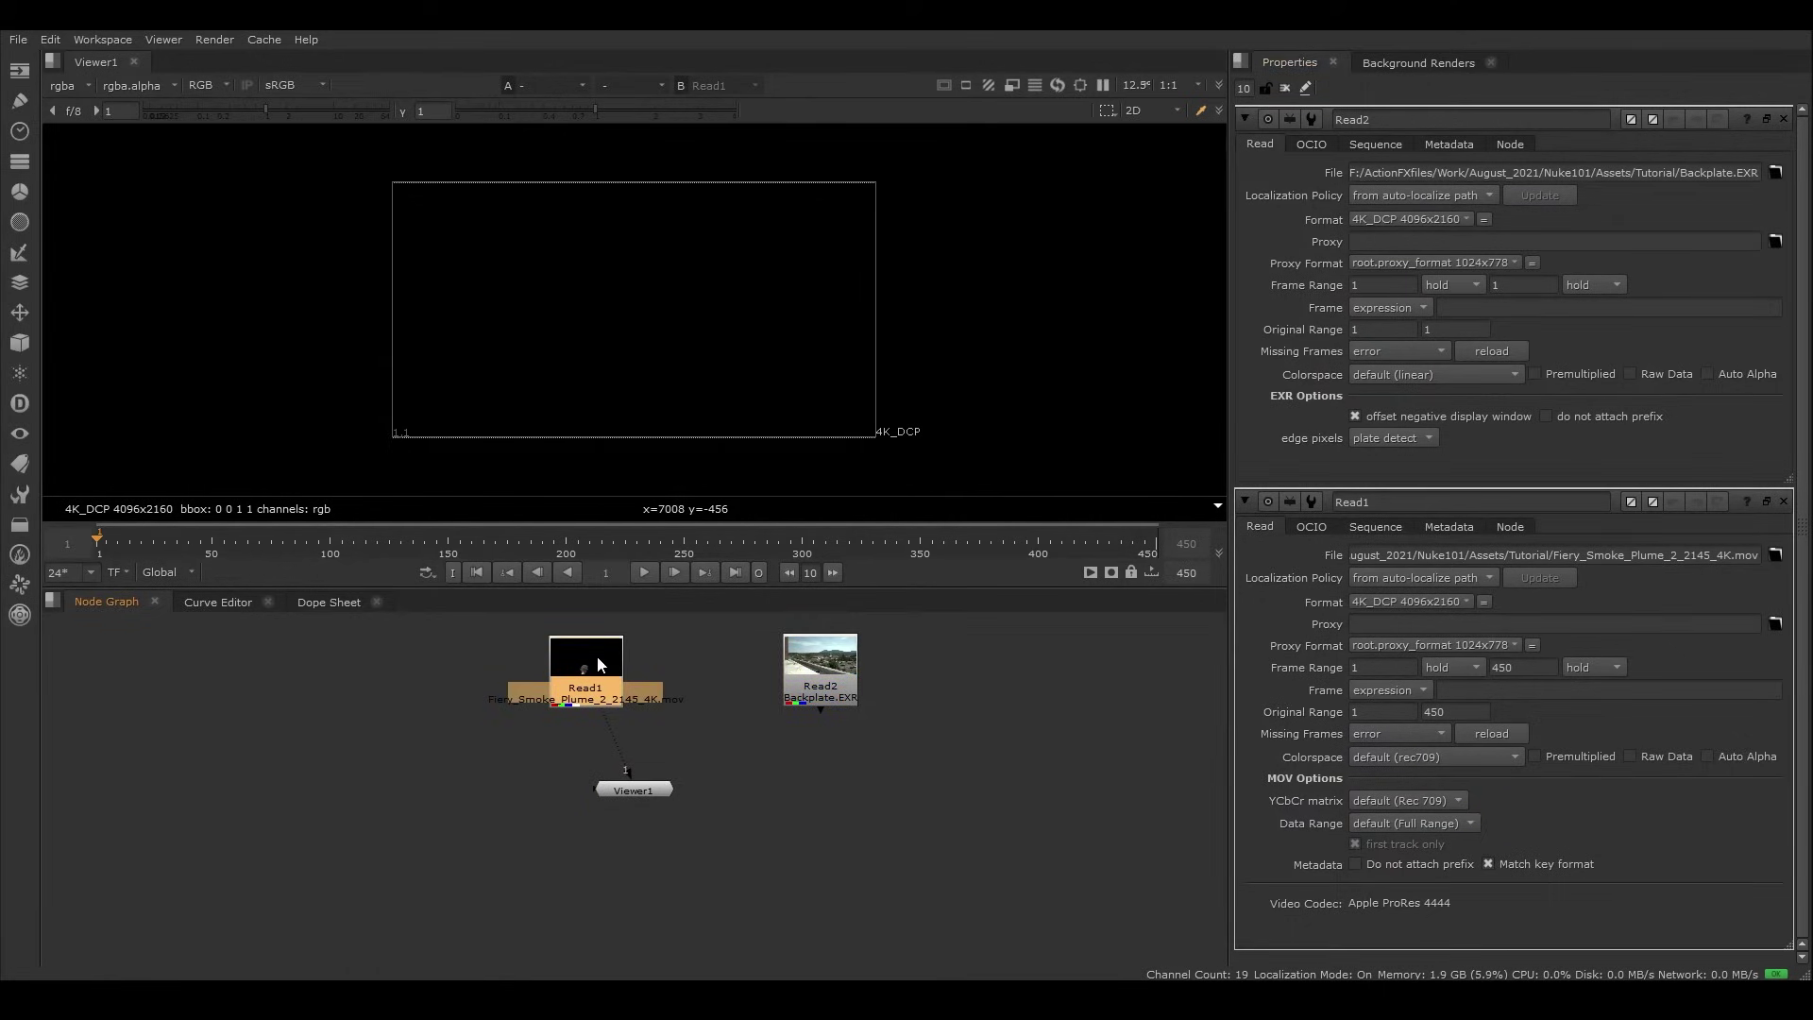
{"action": "key", "text": "1"}
{"action": "left_click_drag", "start_coordinate": [114, 542], "coordinate": [99, 591]}
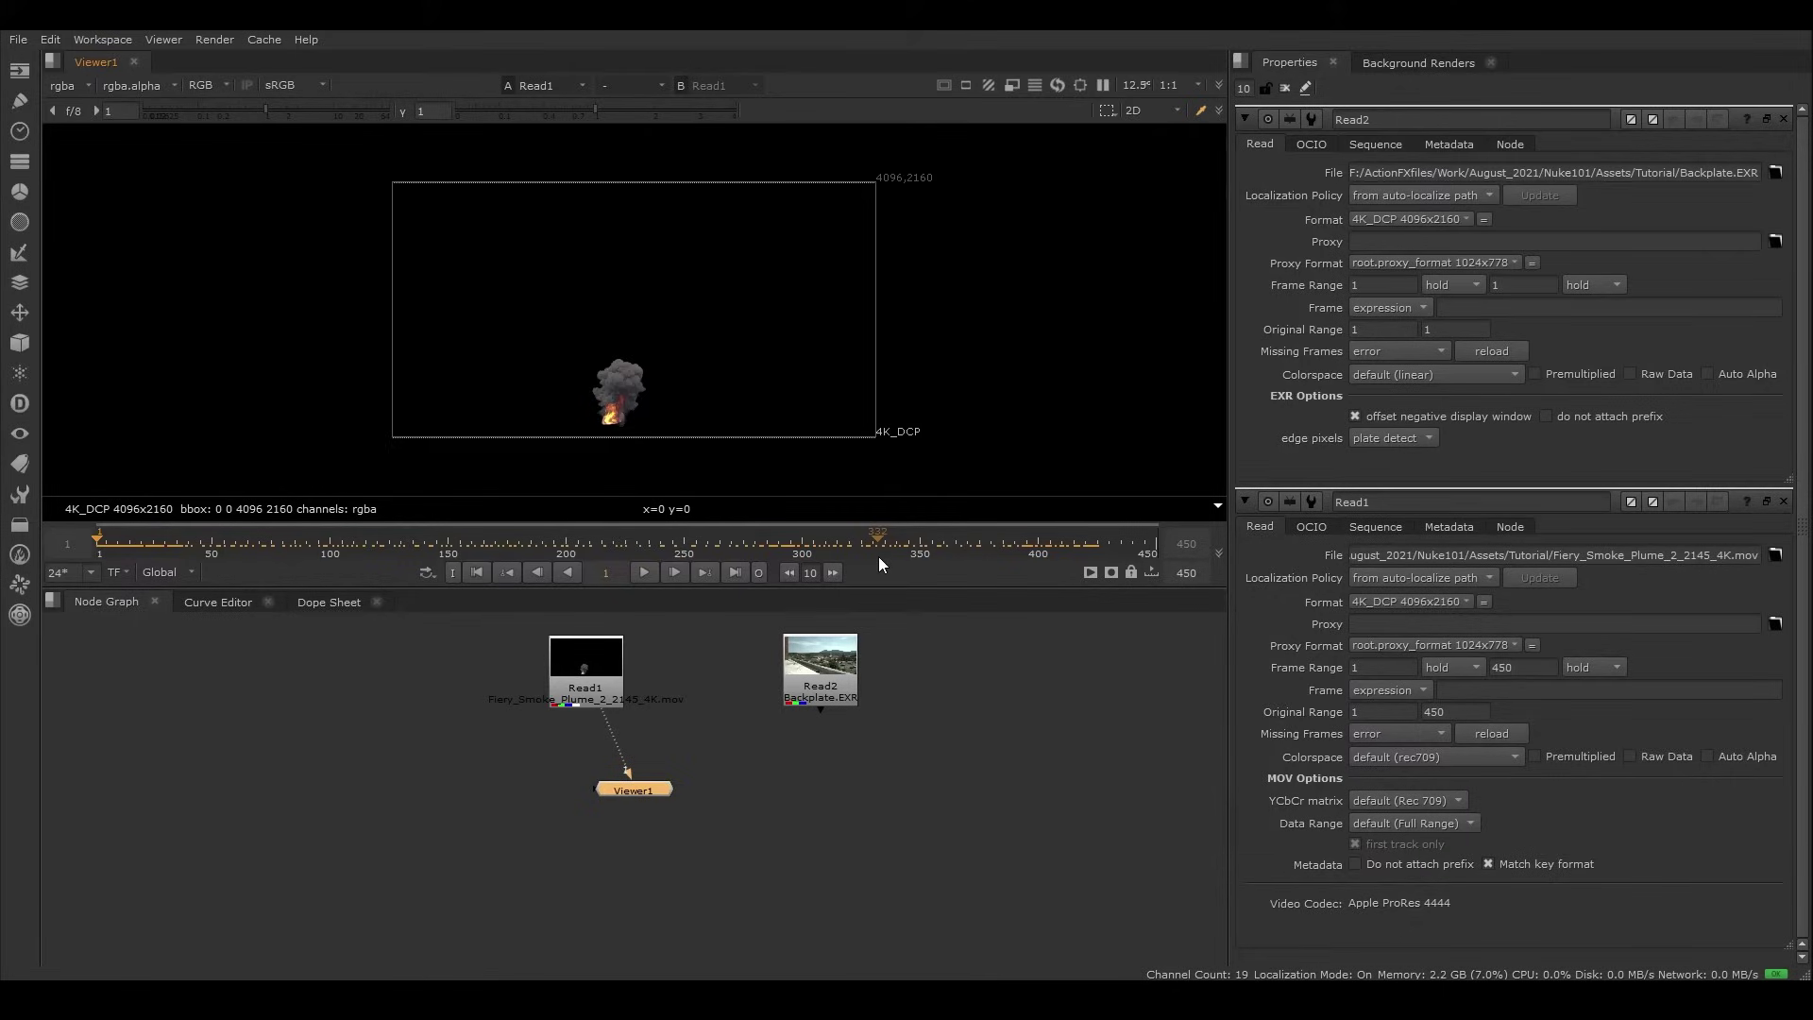
Step: Set the end of the project's frame range to 100 and close the project settings
{"action": "left_click", "coordinate": [924, 727]}
{"action": "key", "text": "s"}
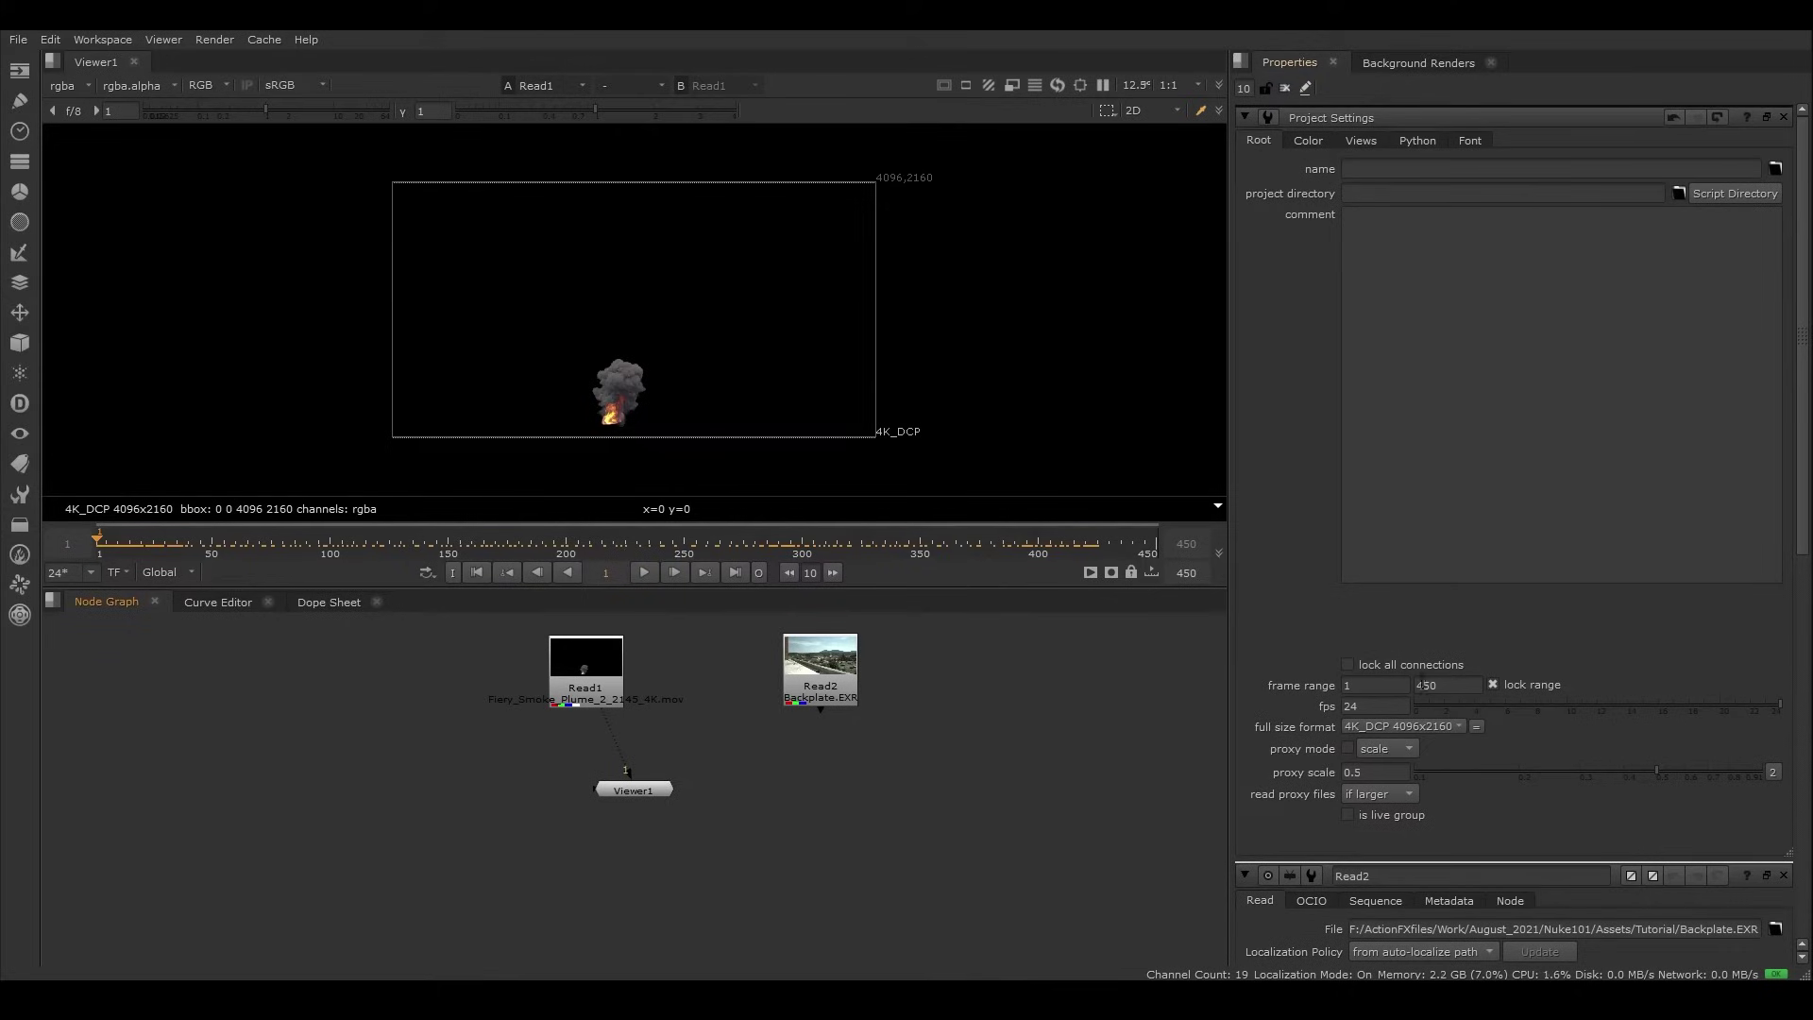
{"action": "double_click", "coordinate": [1440, 687]}
{"action": "type", "text": "100"}
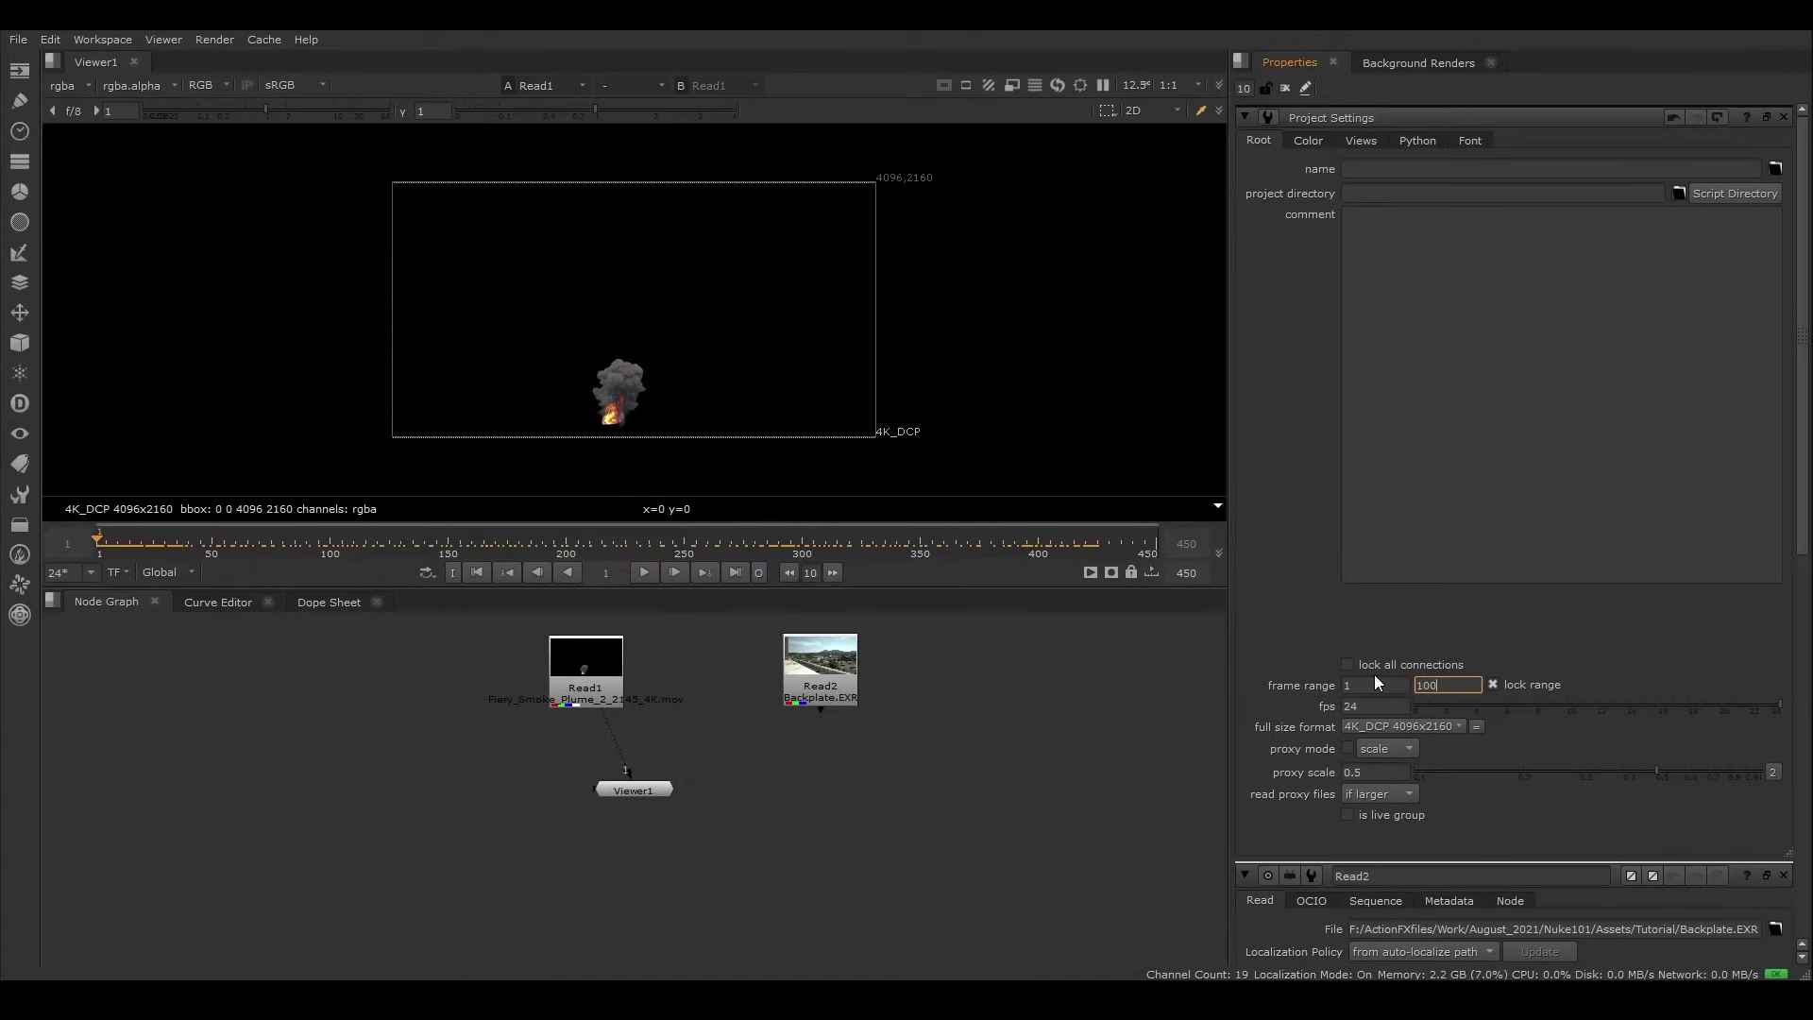
{"action": "key", "text": "Tab"}
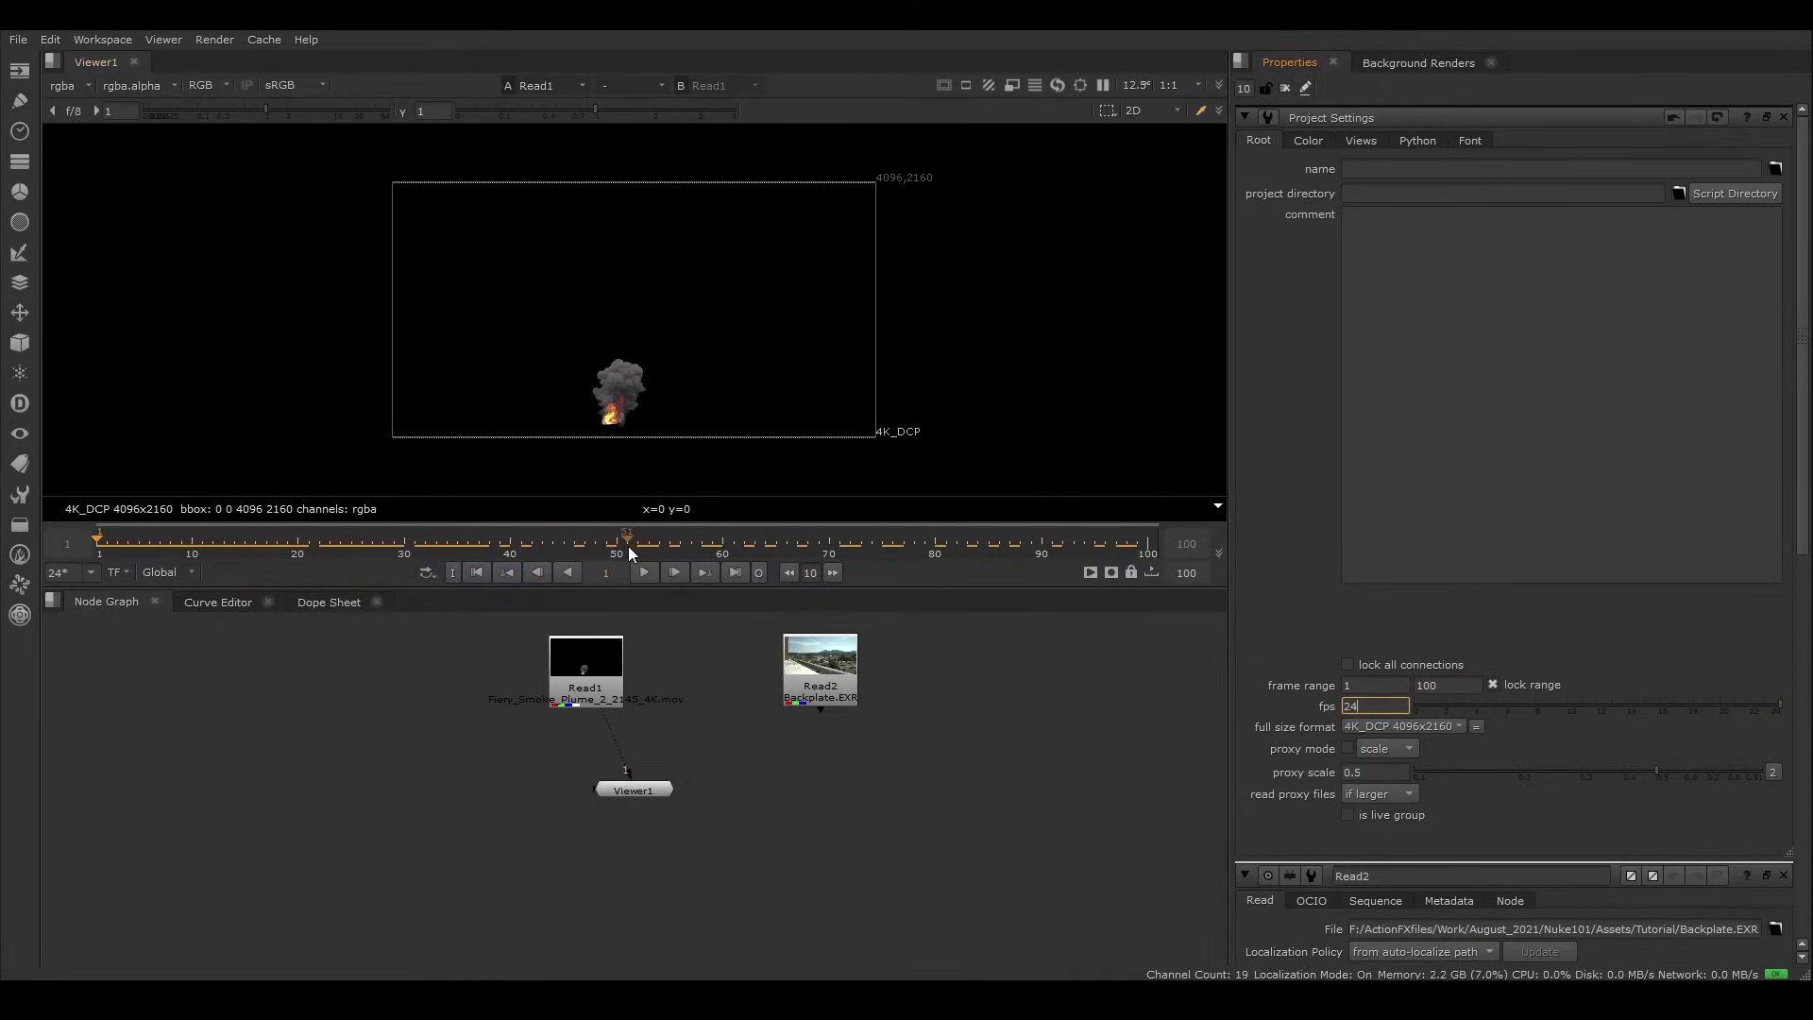
{"action": "key", "text": "Return"}
{"action": "left_click", "coordinate": [1784, 117]}
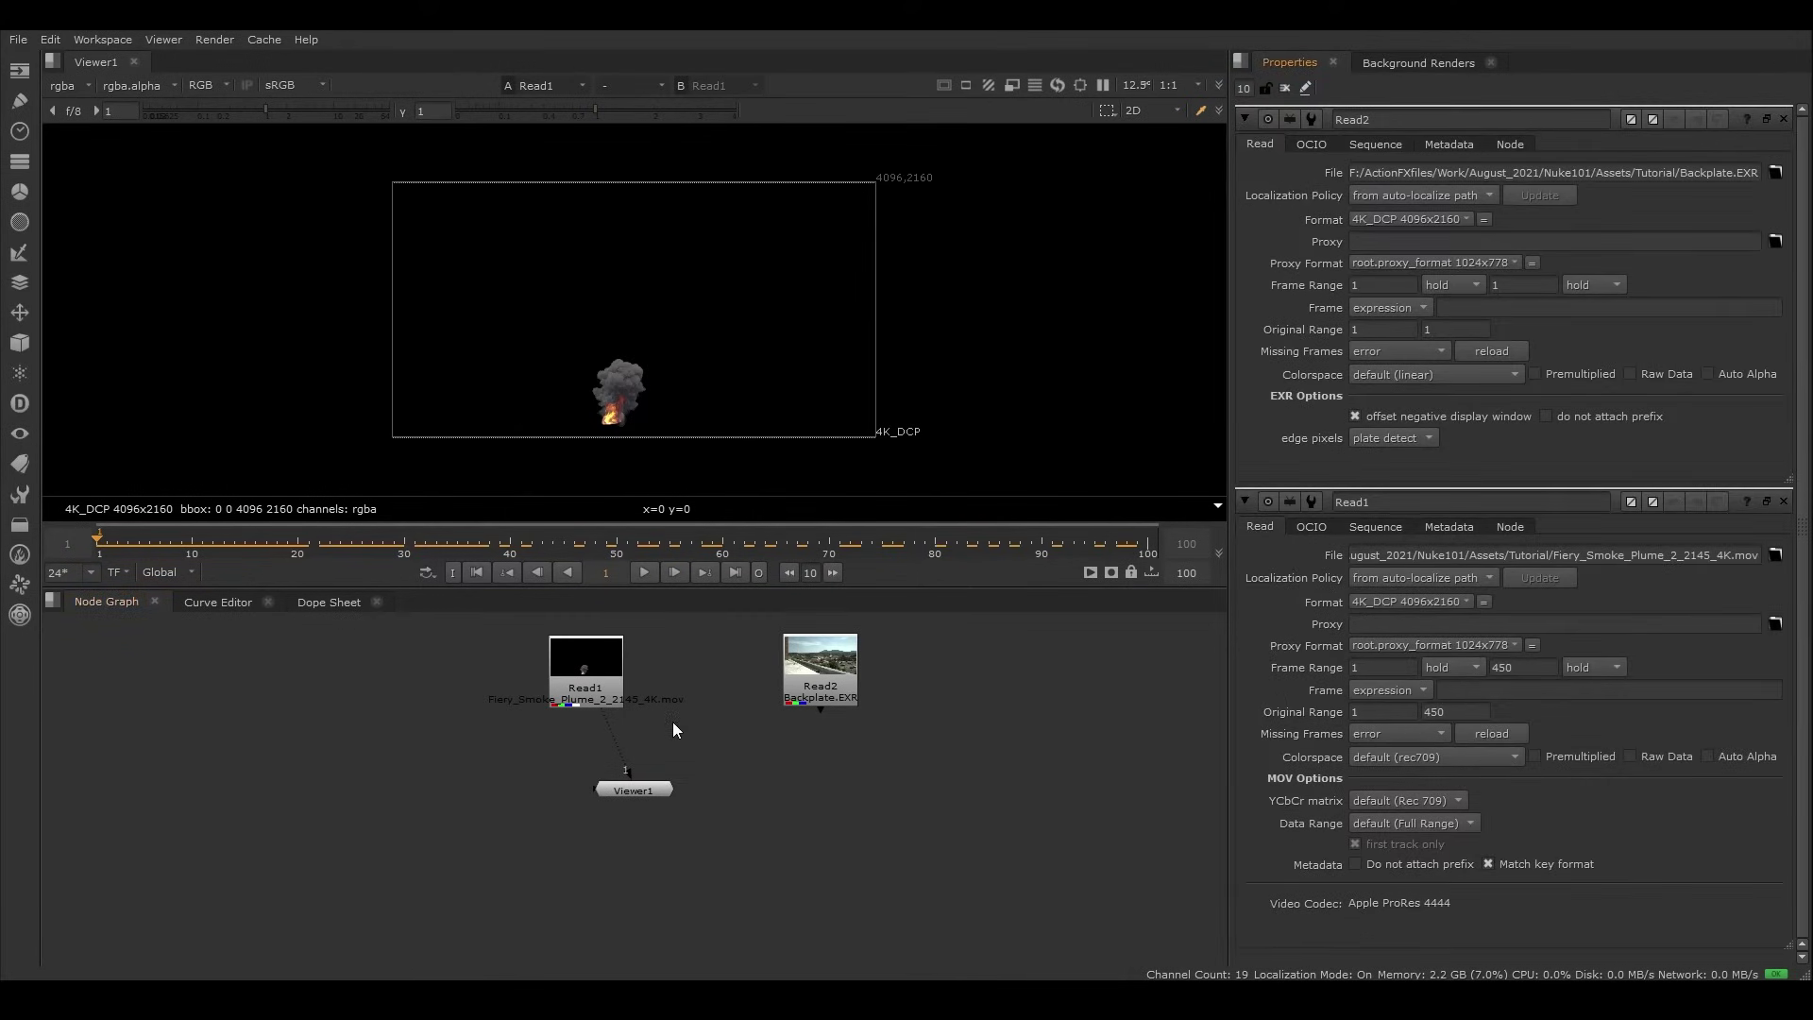
Step: Try shifting the Read1 smoke plume clip by -106 frames in the dope sheet, undo the shift, and return to the node graph
{"action": "left_click", "coordinate": [591, 694]}
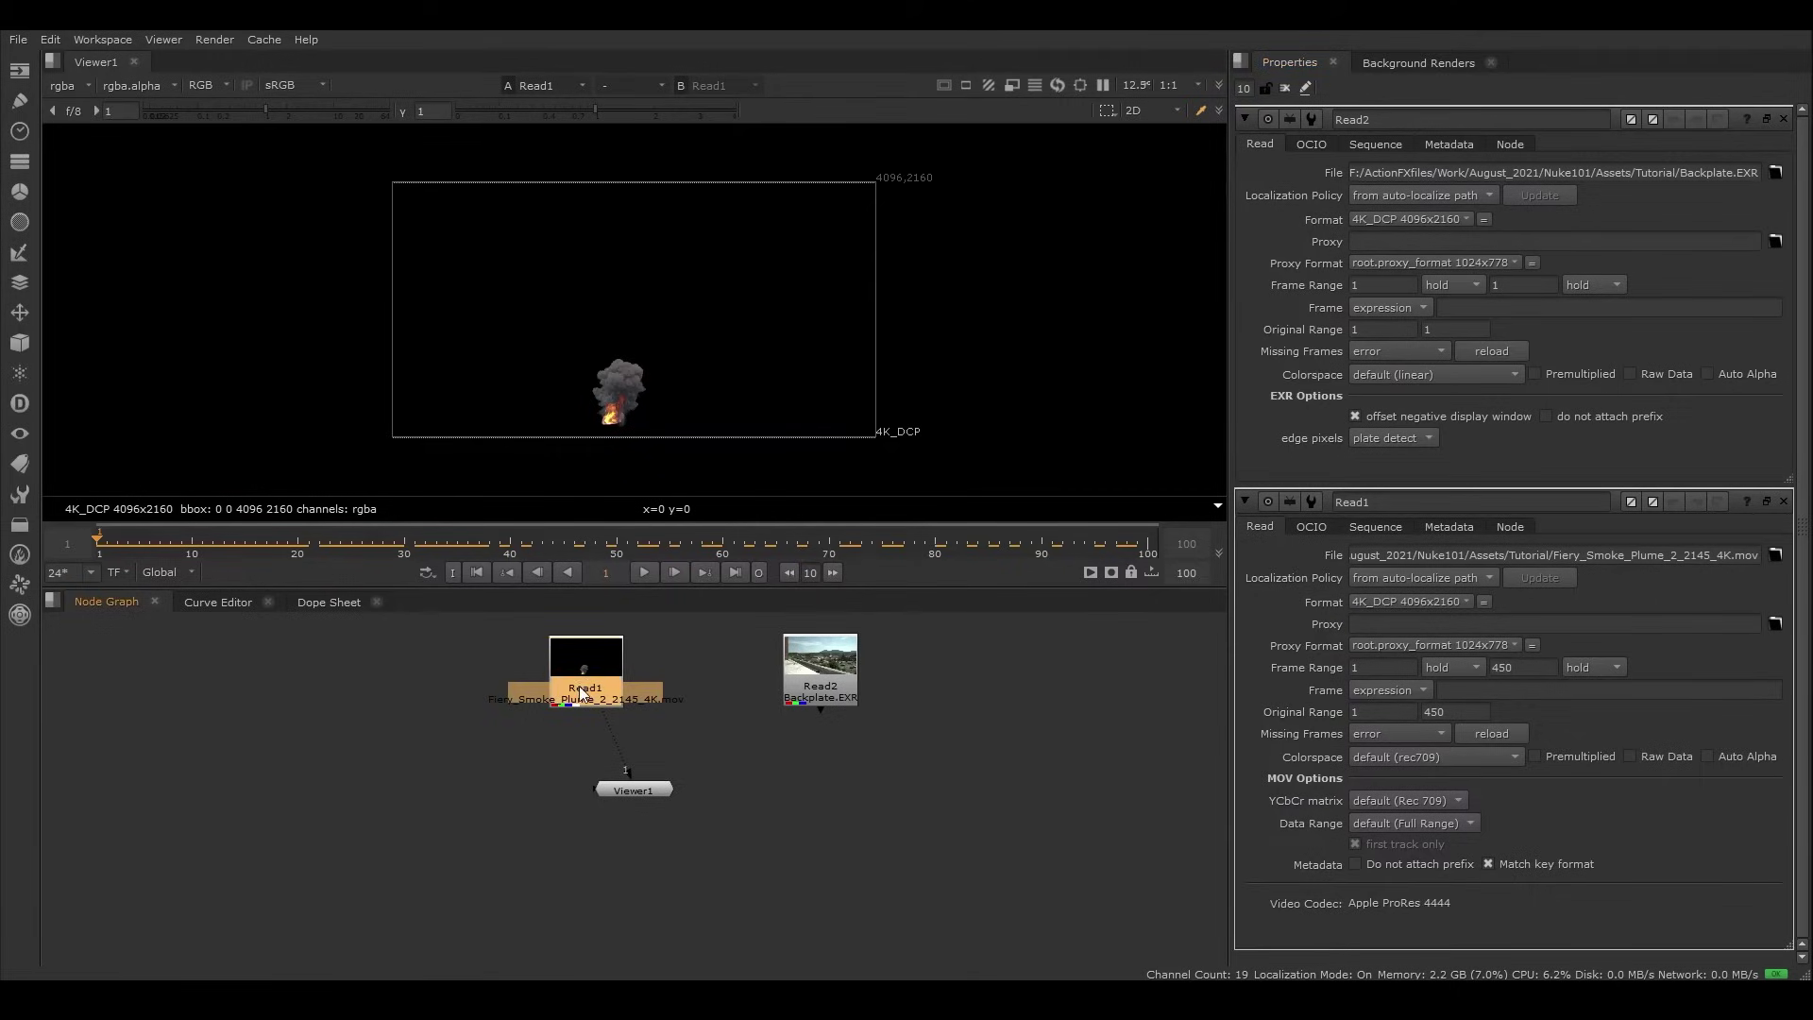
{"action": "left_click", "coordinate": [322, 604]}
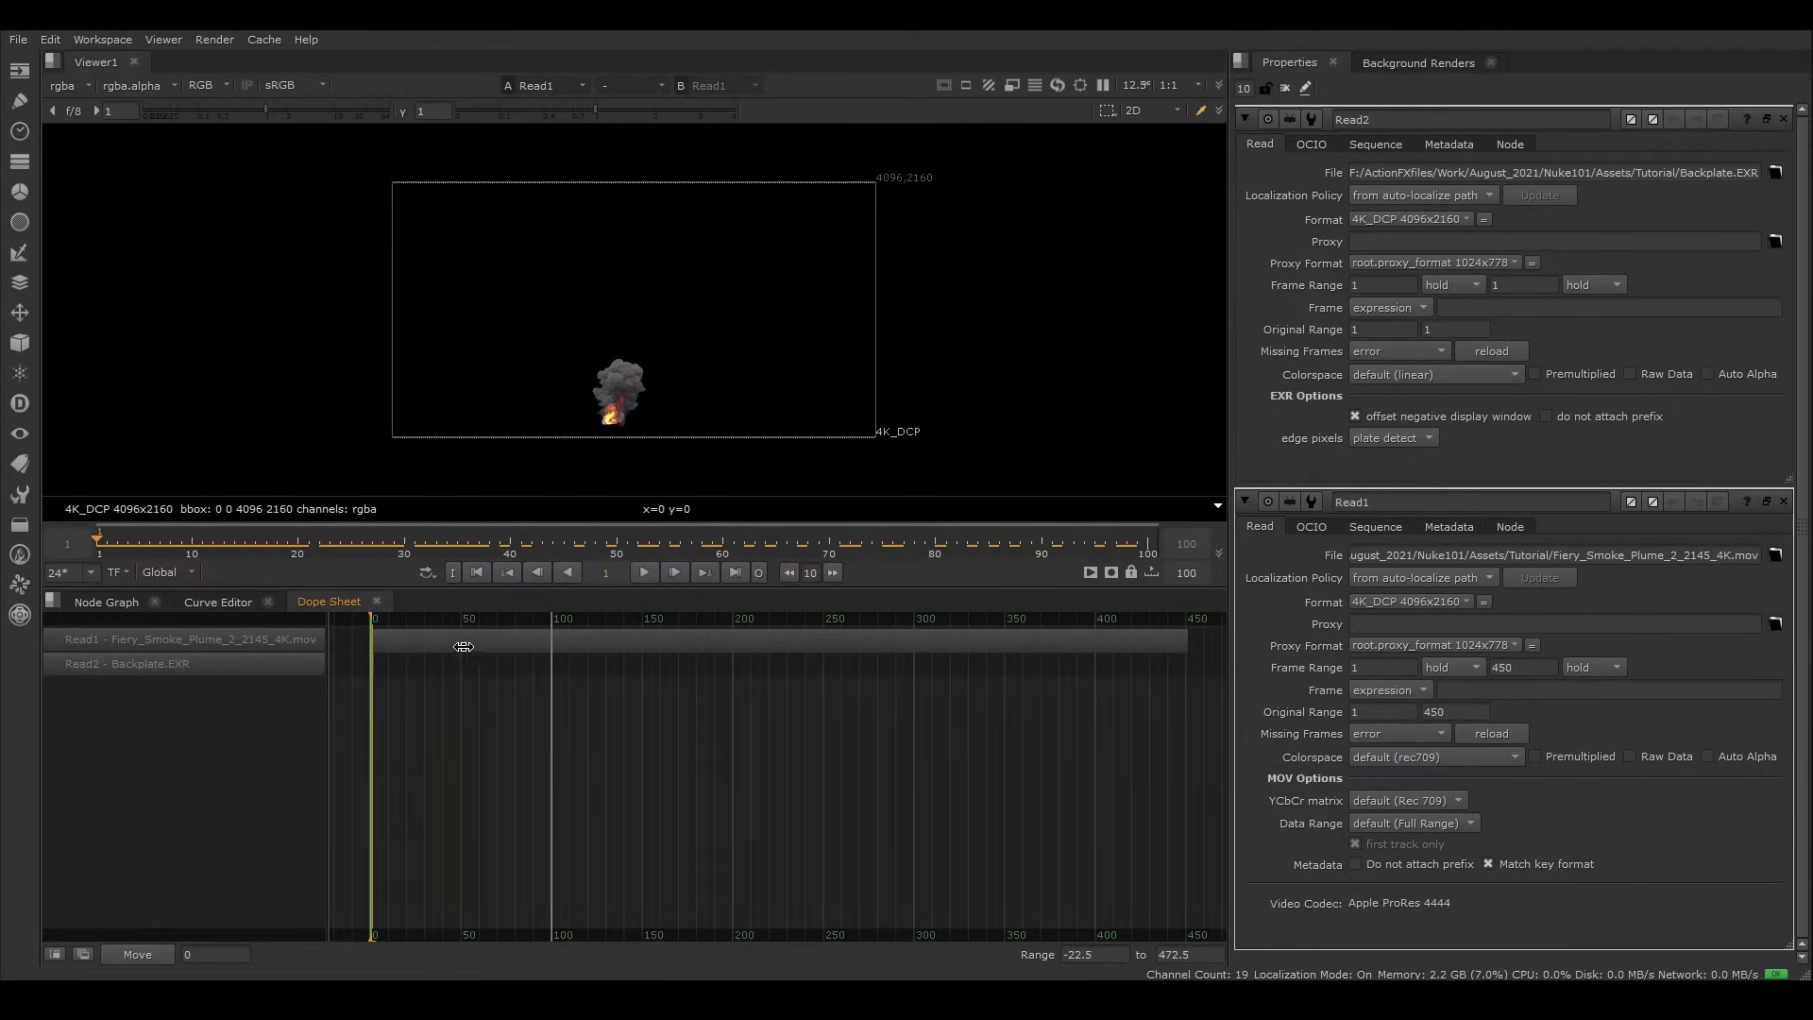
{"action": "left_click_drag", "start_coordinate": [540, 639], "coordinate": [352, 639]}
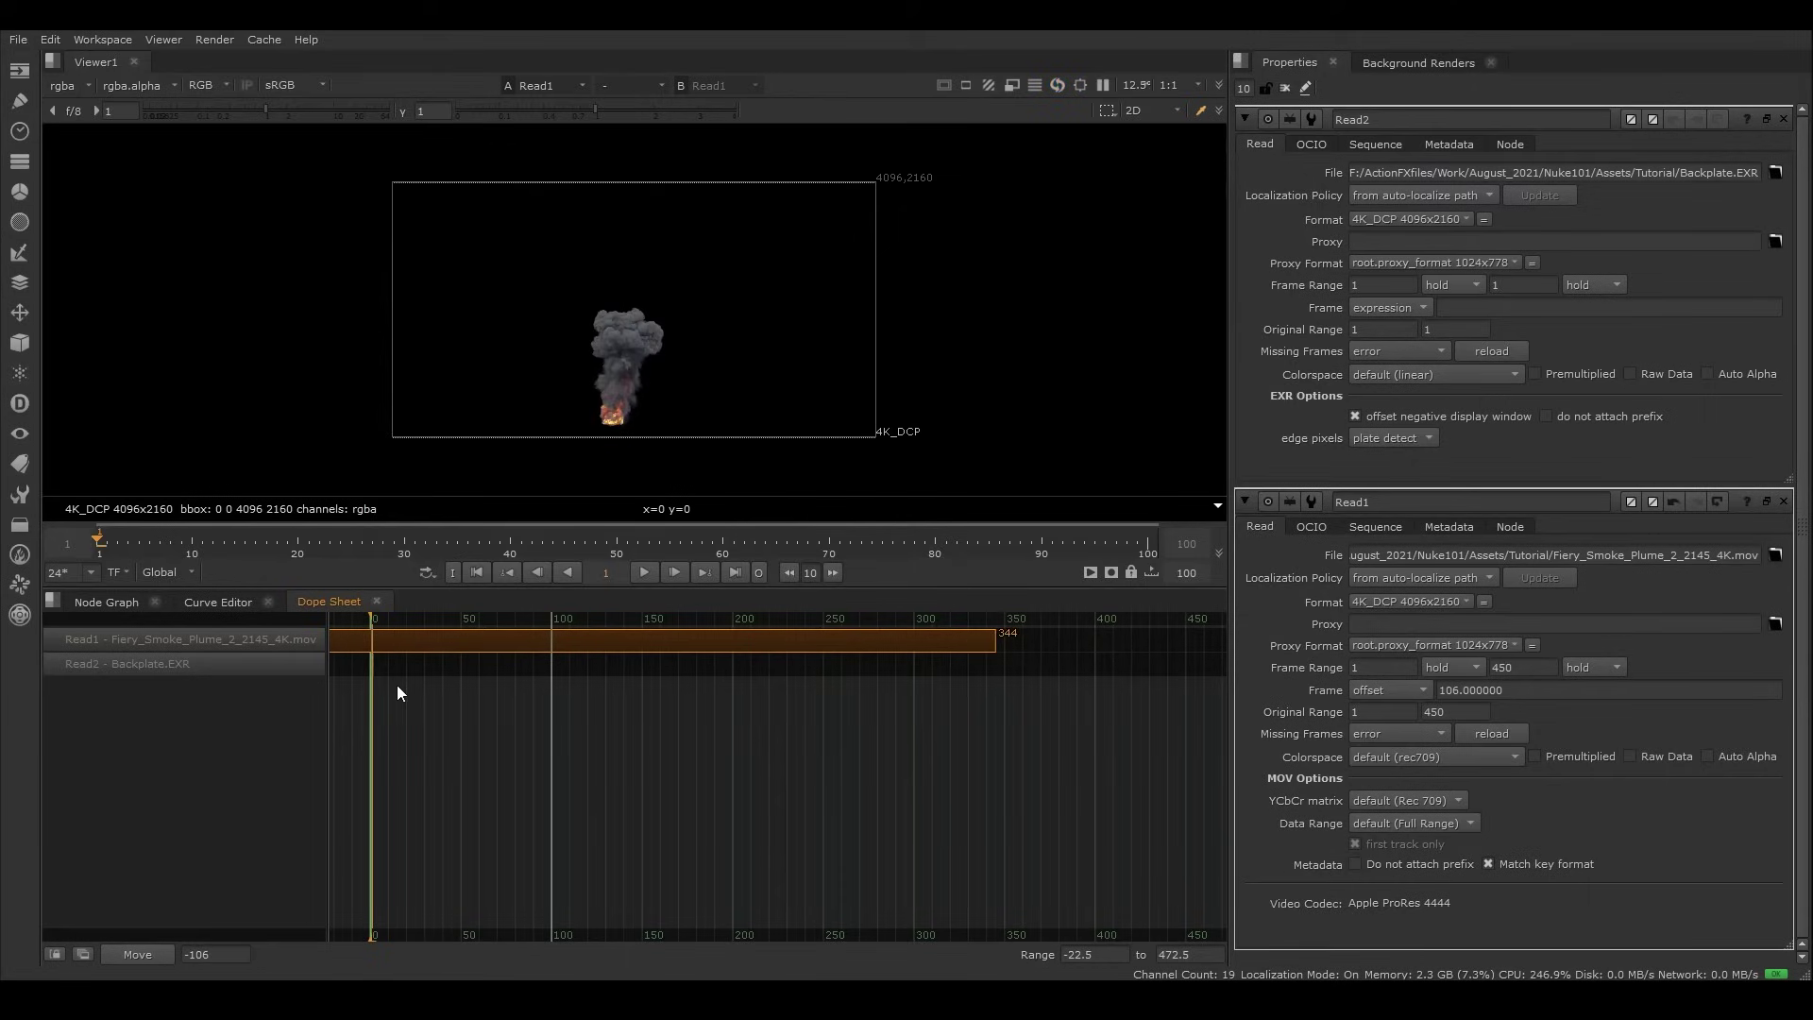
{"action": "key", "text": "ctrl+z"}
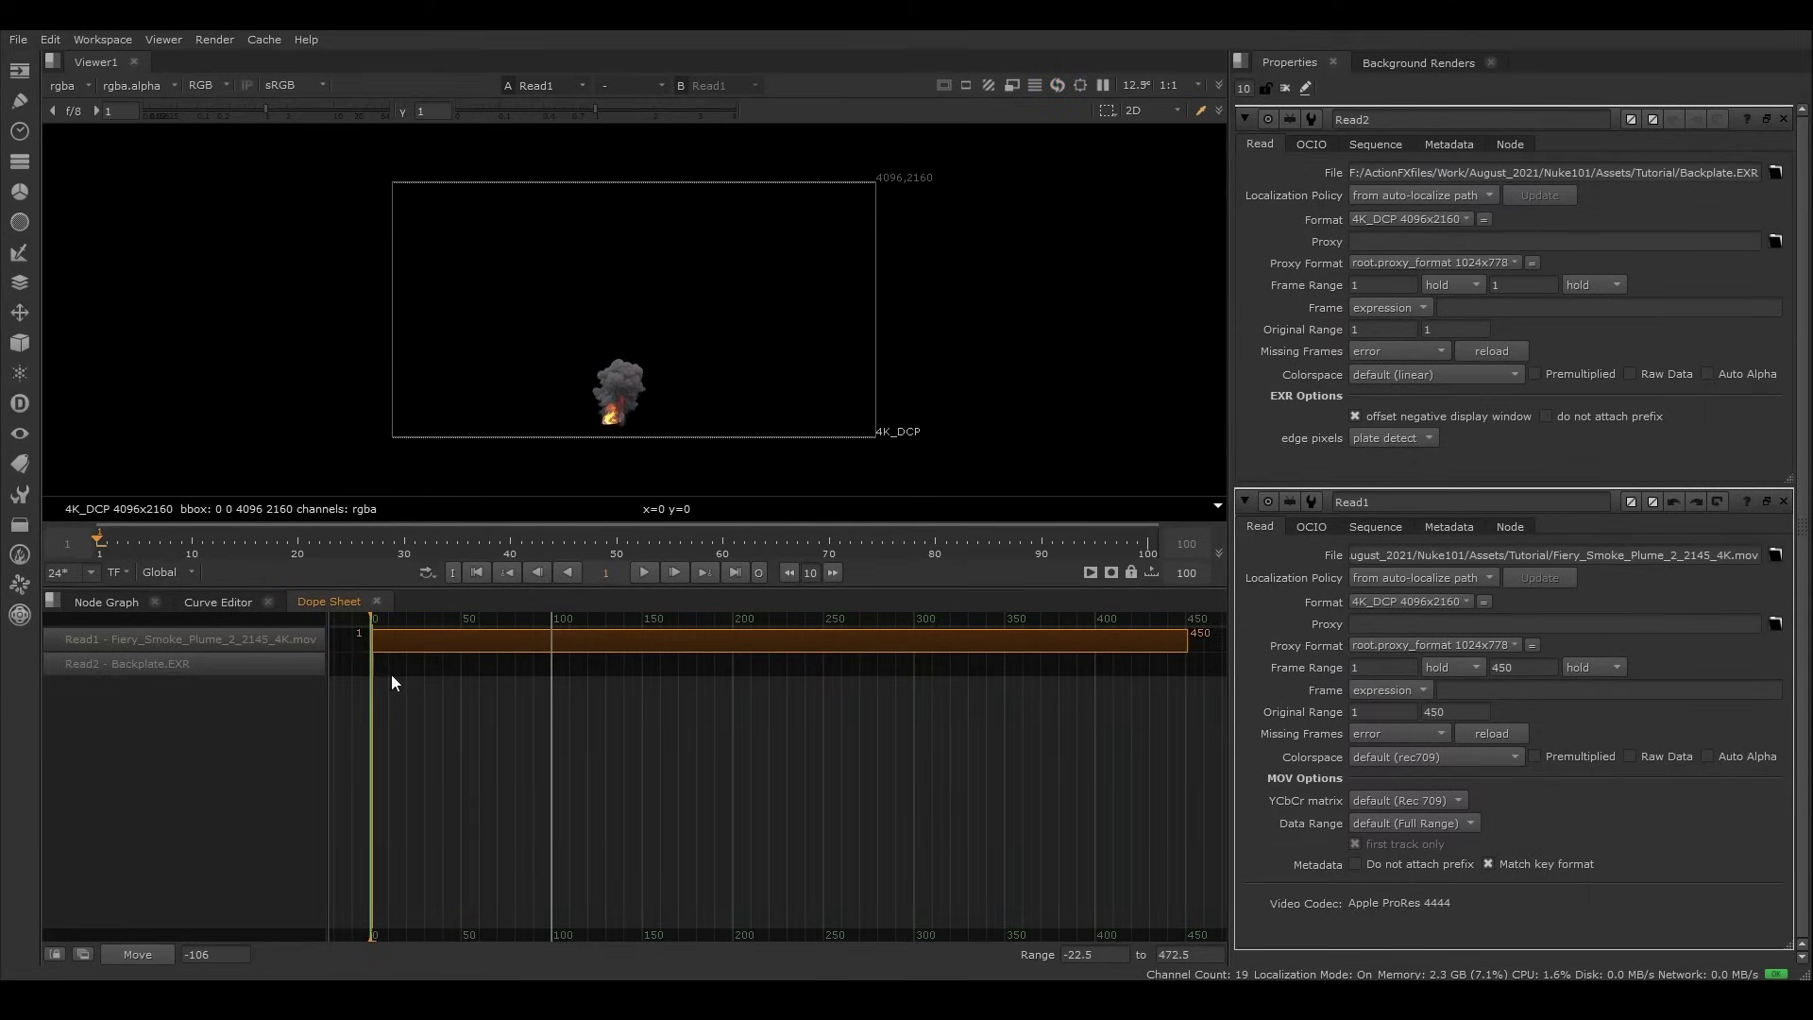
{"action": "left_click", "coordinate": [99, 605]}
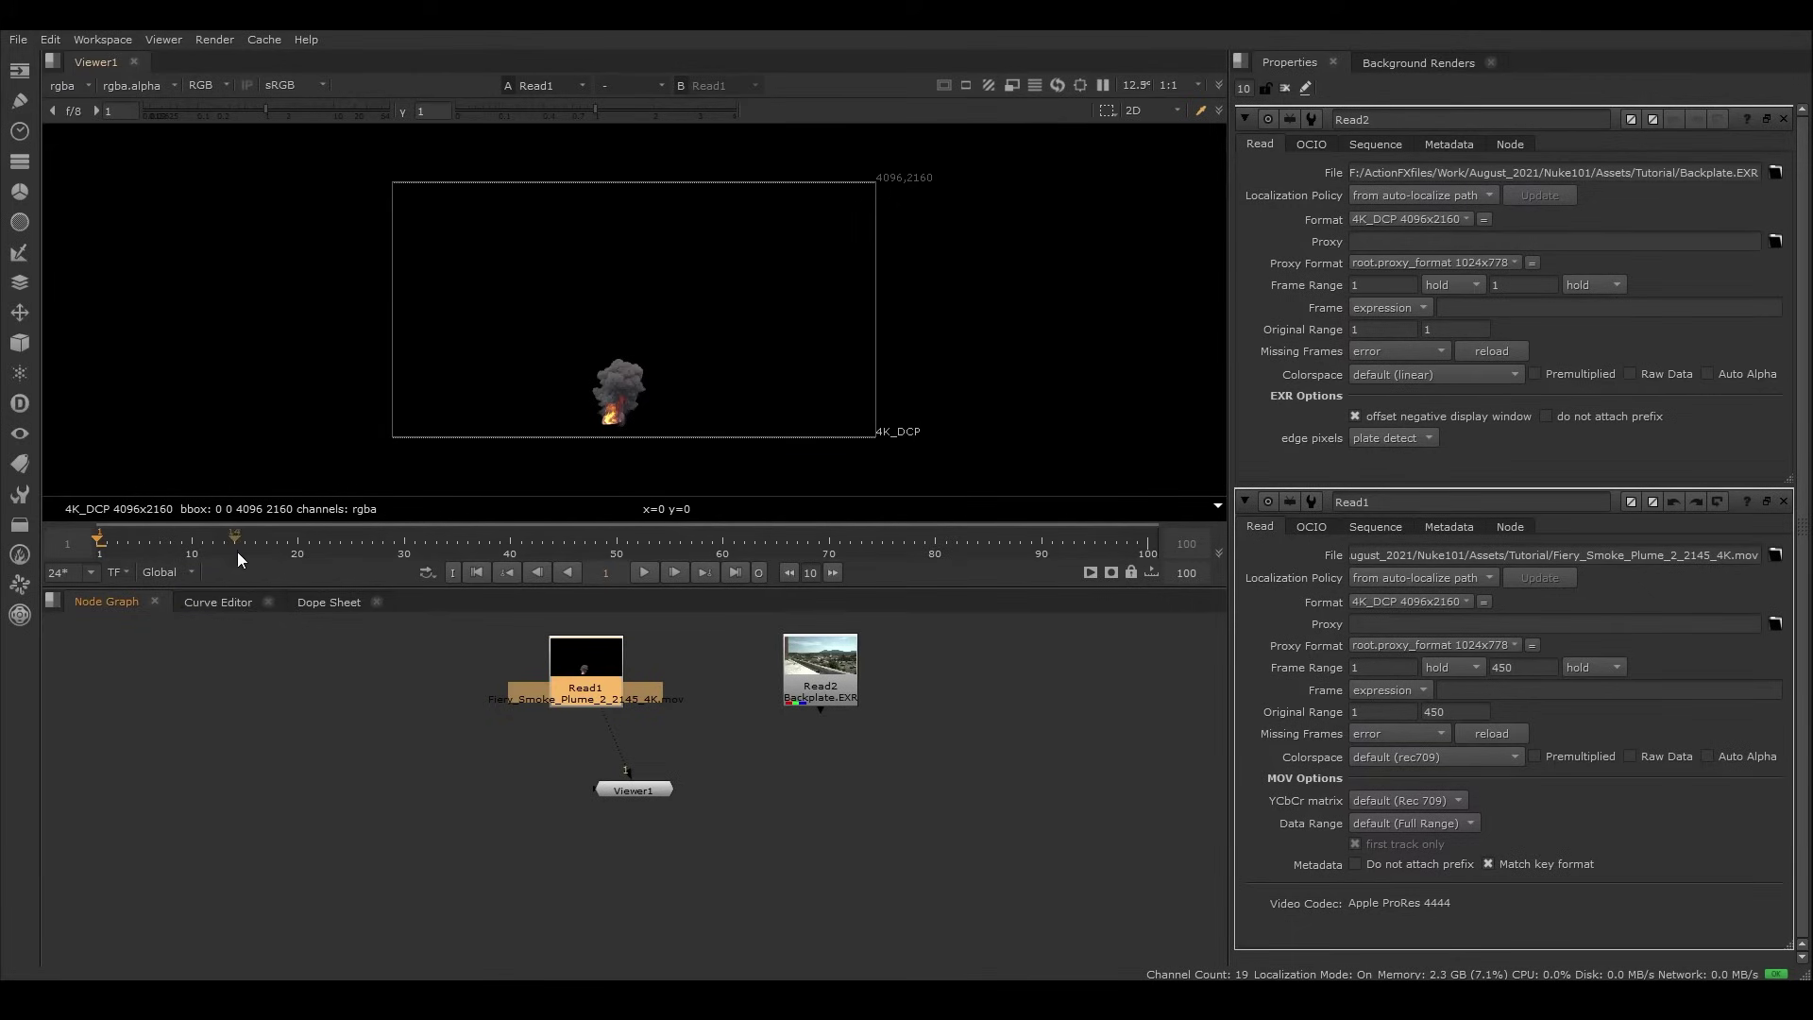
Step: Switch the viewer timeline's frame range source to Input and back to Global
{"action": "left_click", "coordinate": [187, 576]}
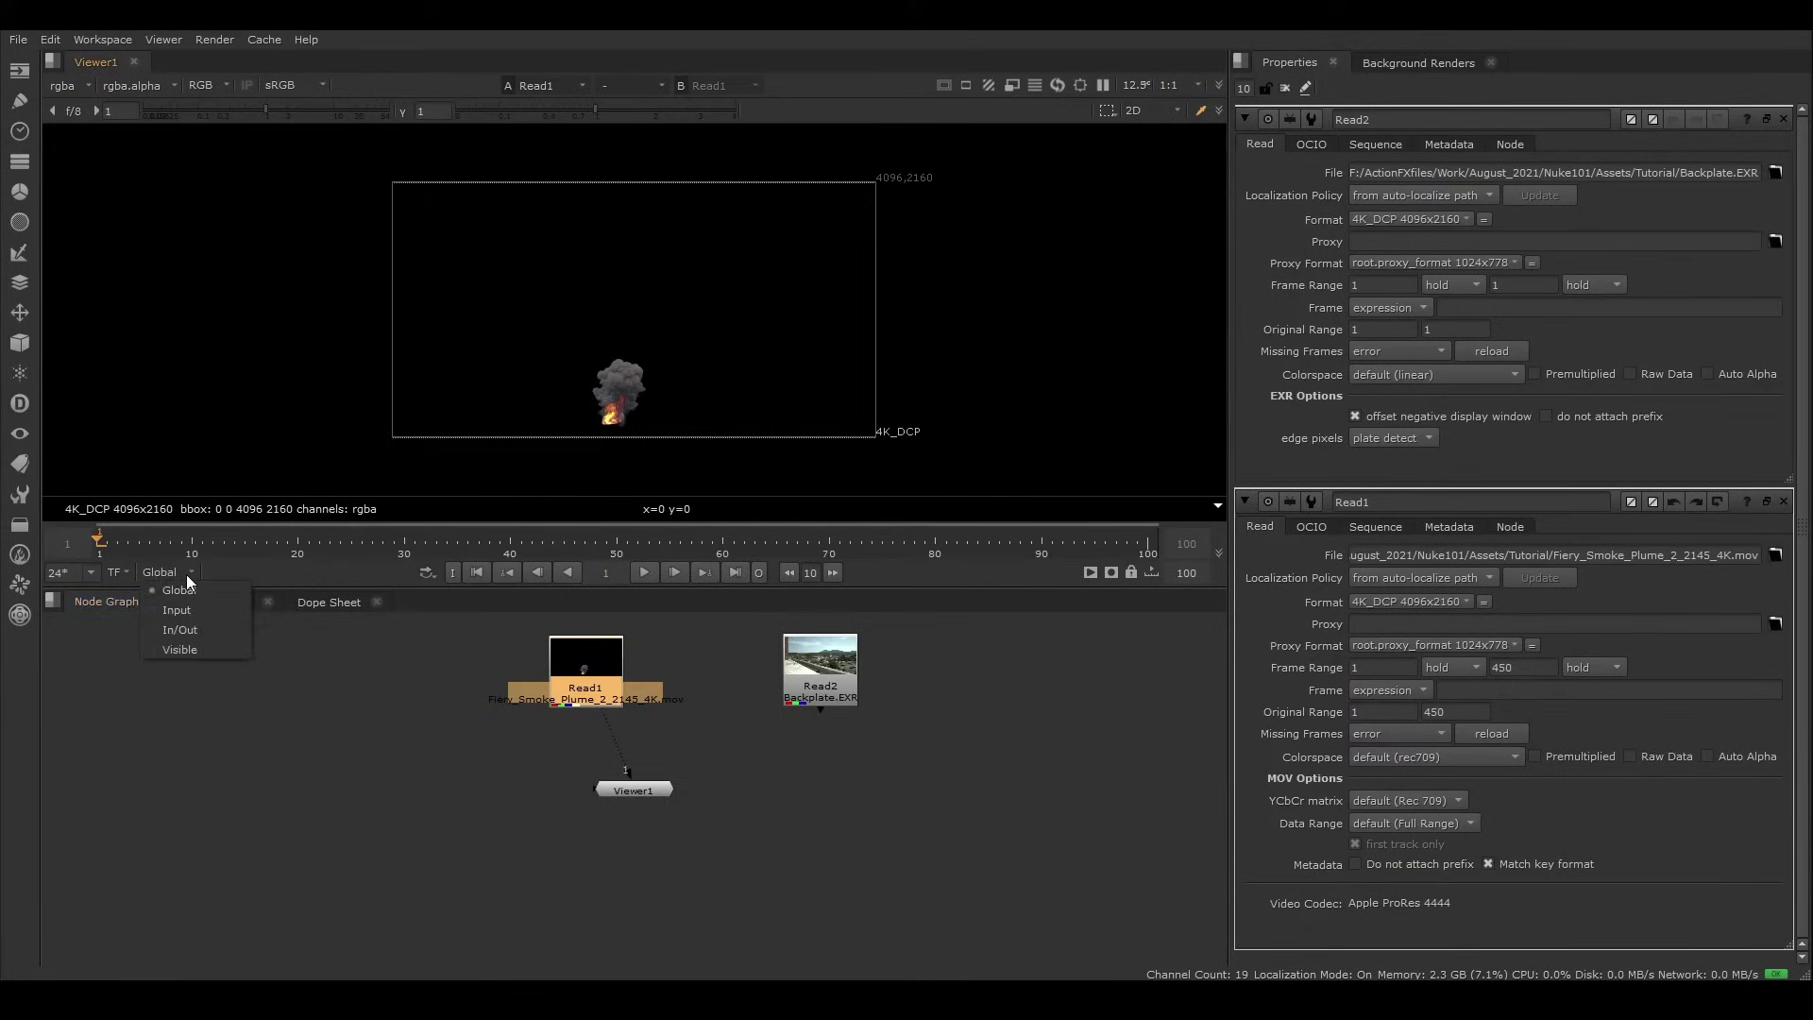
{"action": "left_click", "coordinate": [167, 608]}
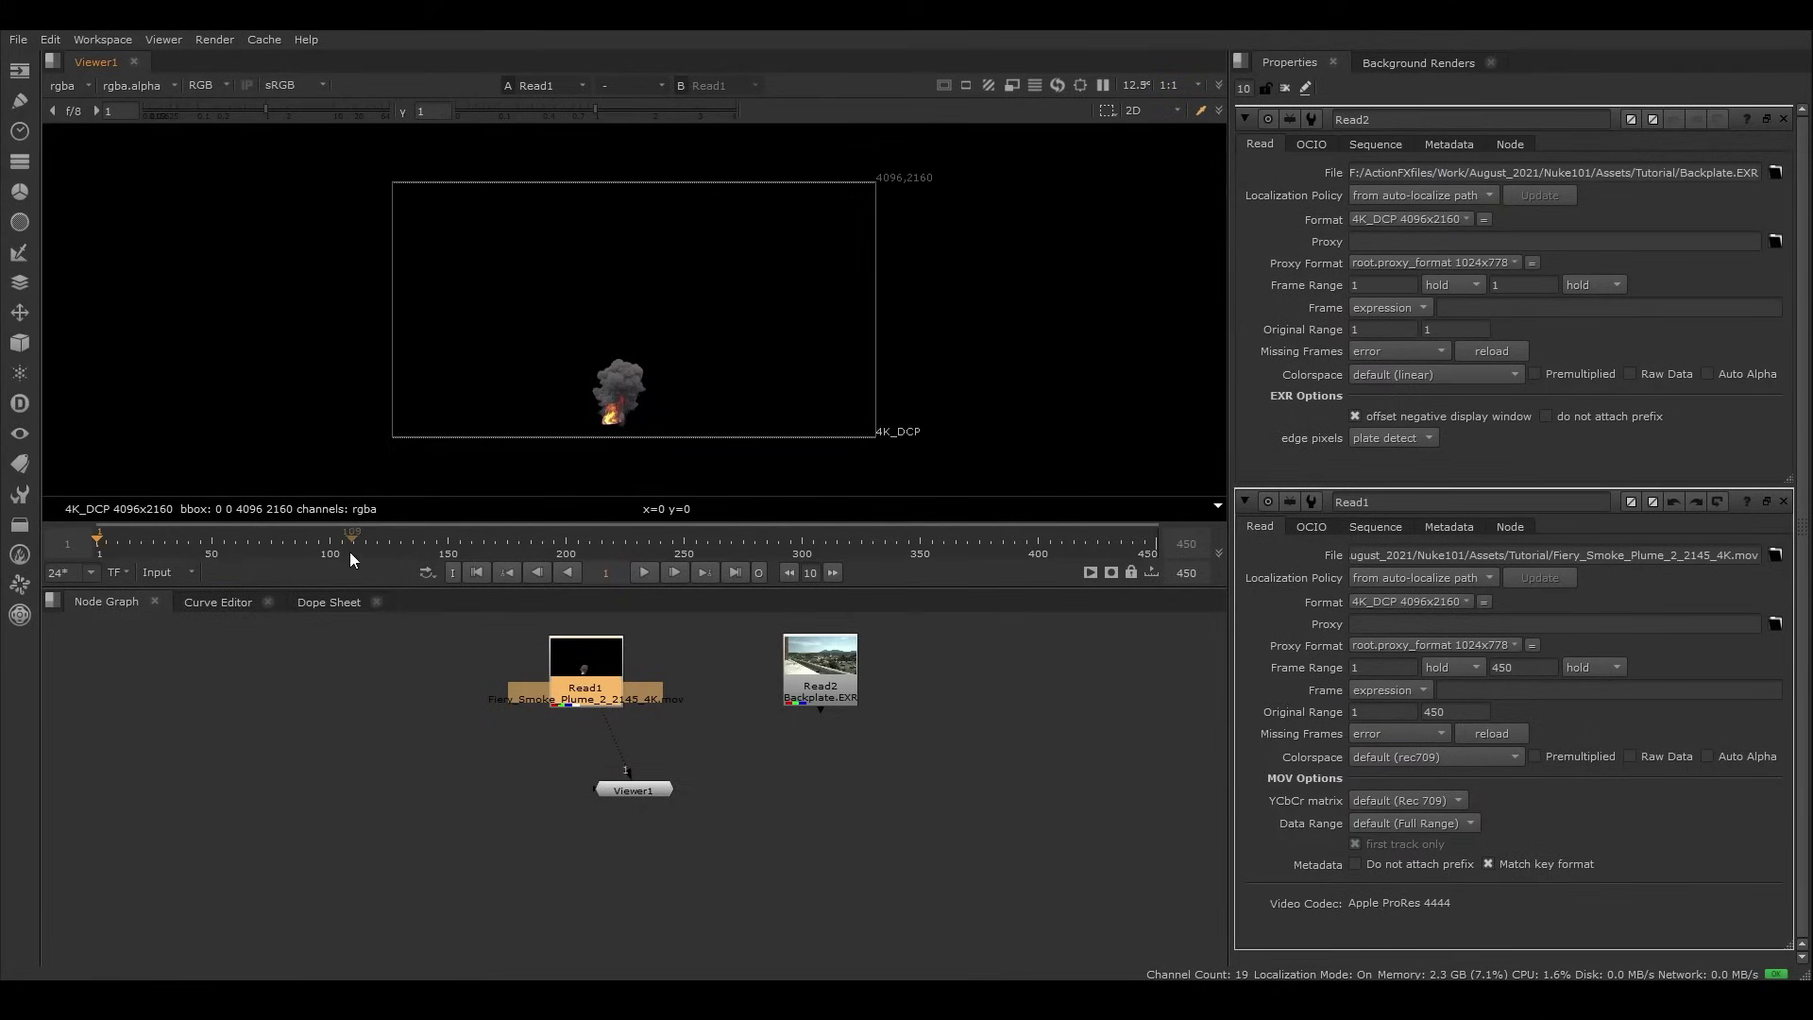
{"action": "left_click", "coordinate": [163, 573]}
{"action": "left_click", "coordinate": [155, 587]}
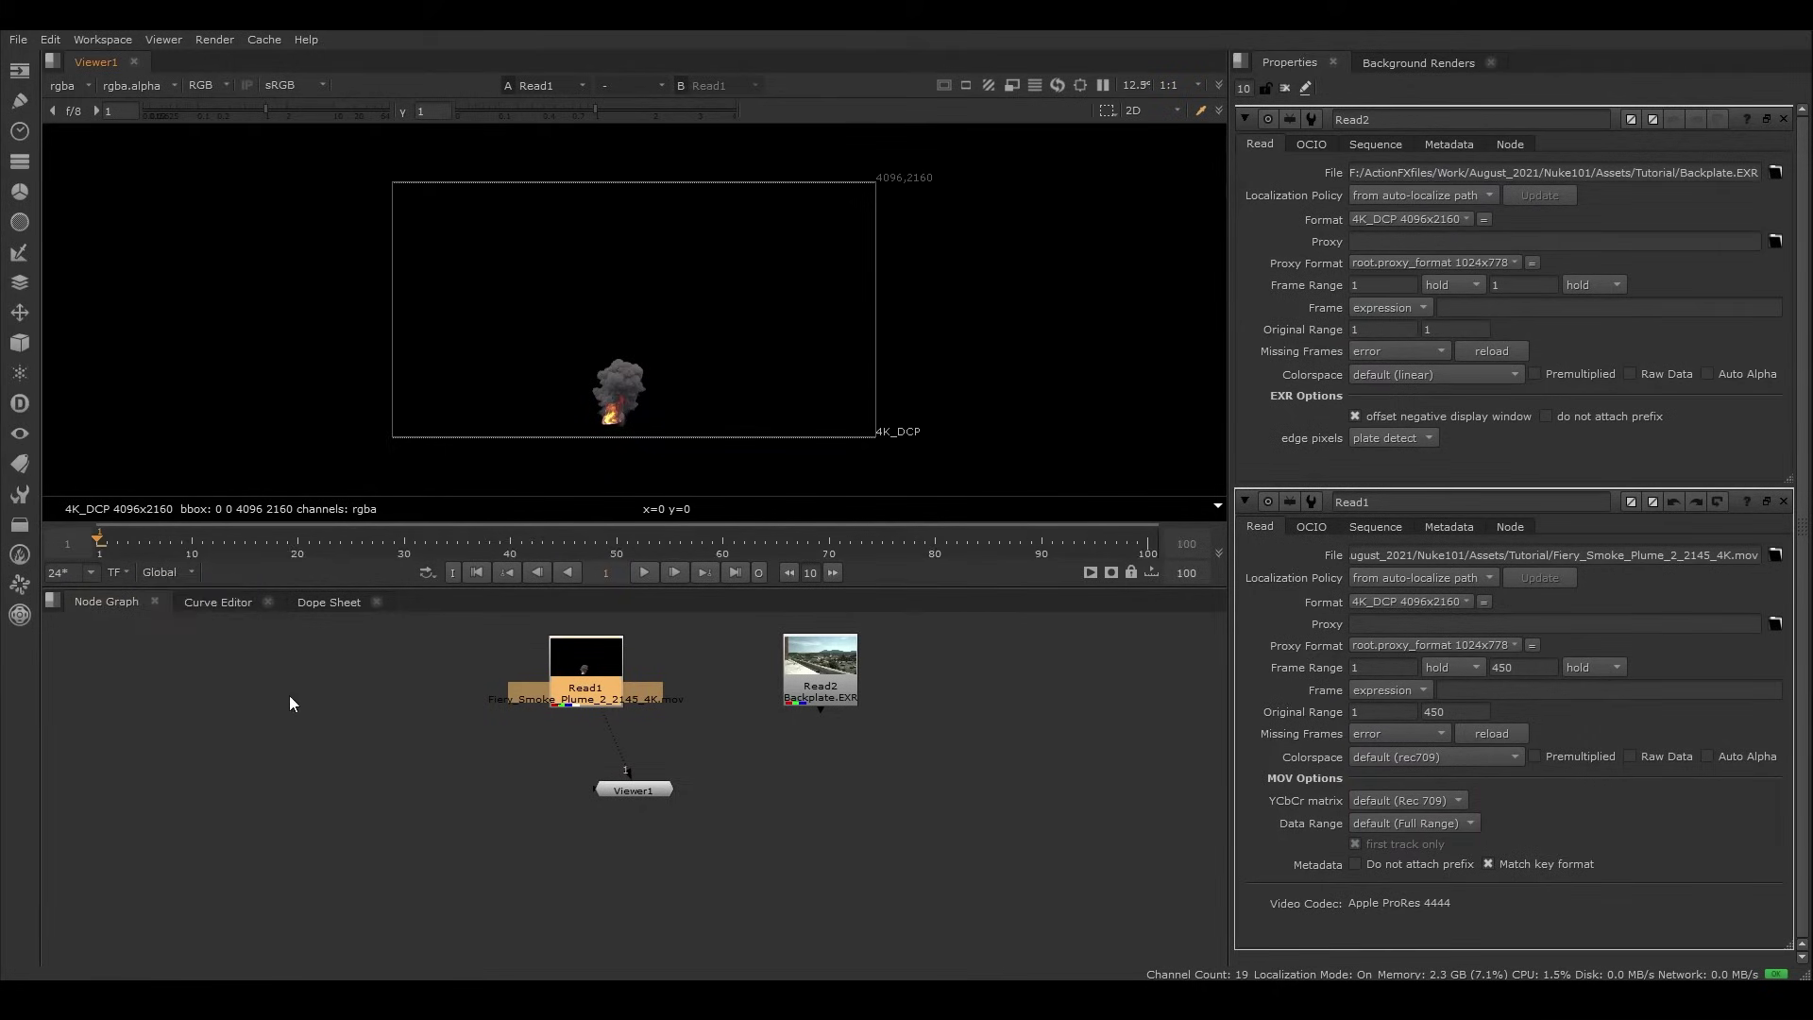
{"action": "left_click", "coordinate": [332, 784]}
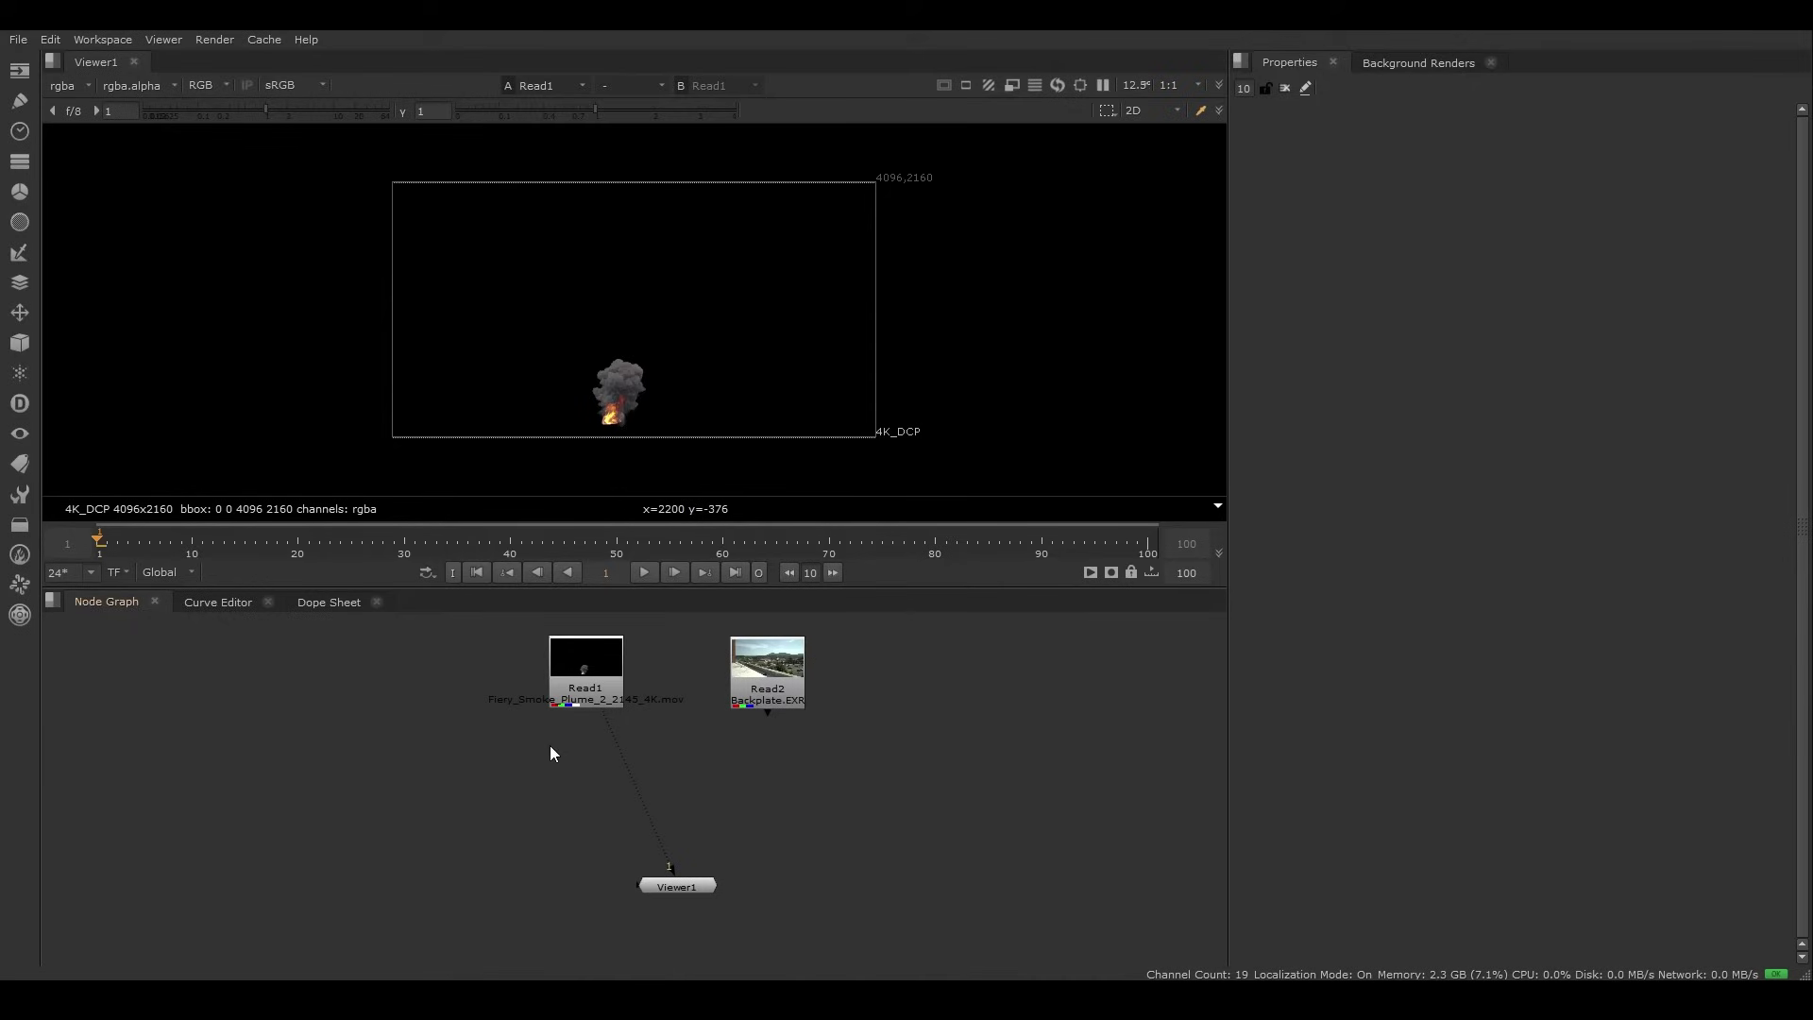
Step: Add a Transform node and insert it between the Read1 smoke plume clip and the viewer
{"action": "key", "text": "Tab"}
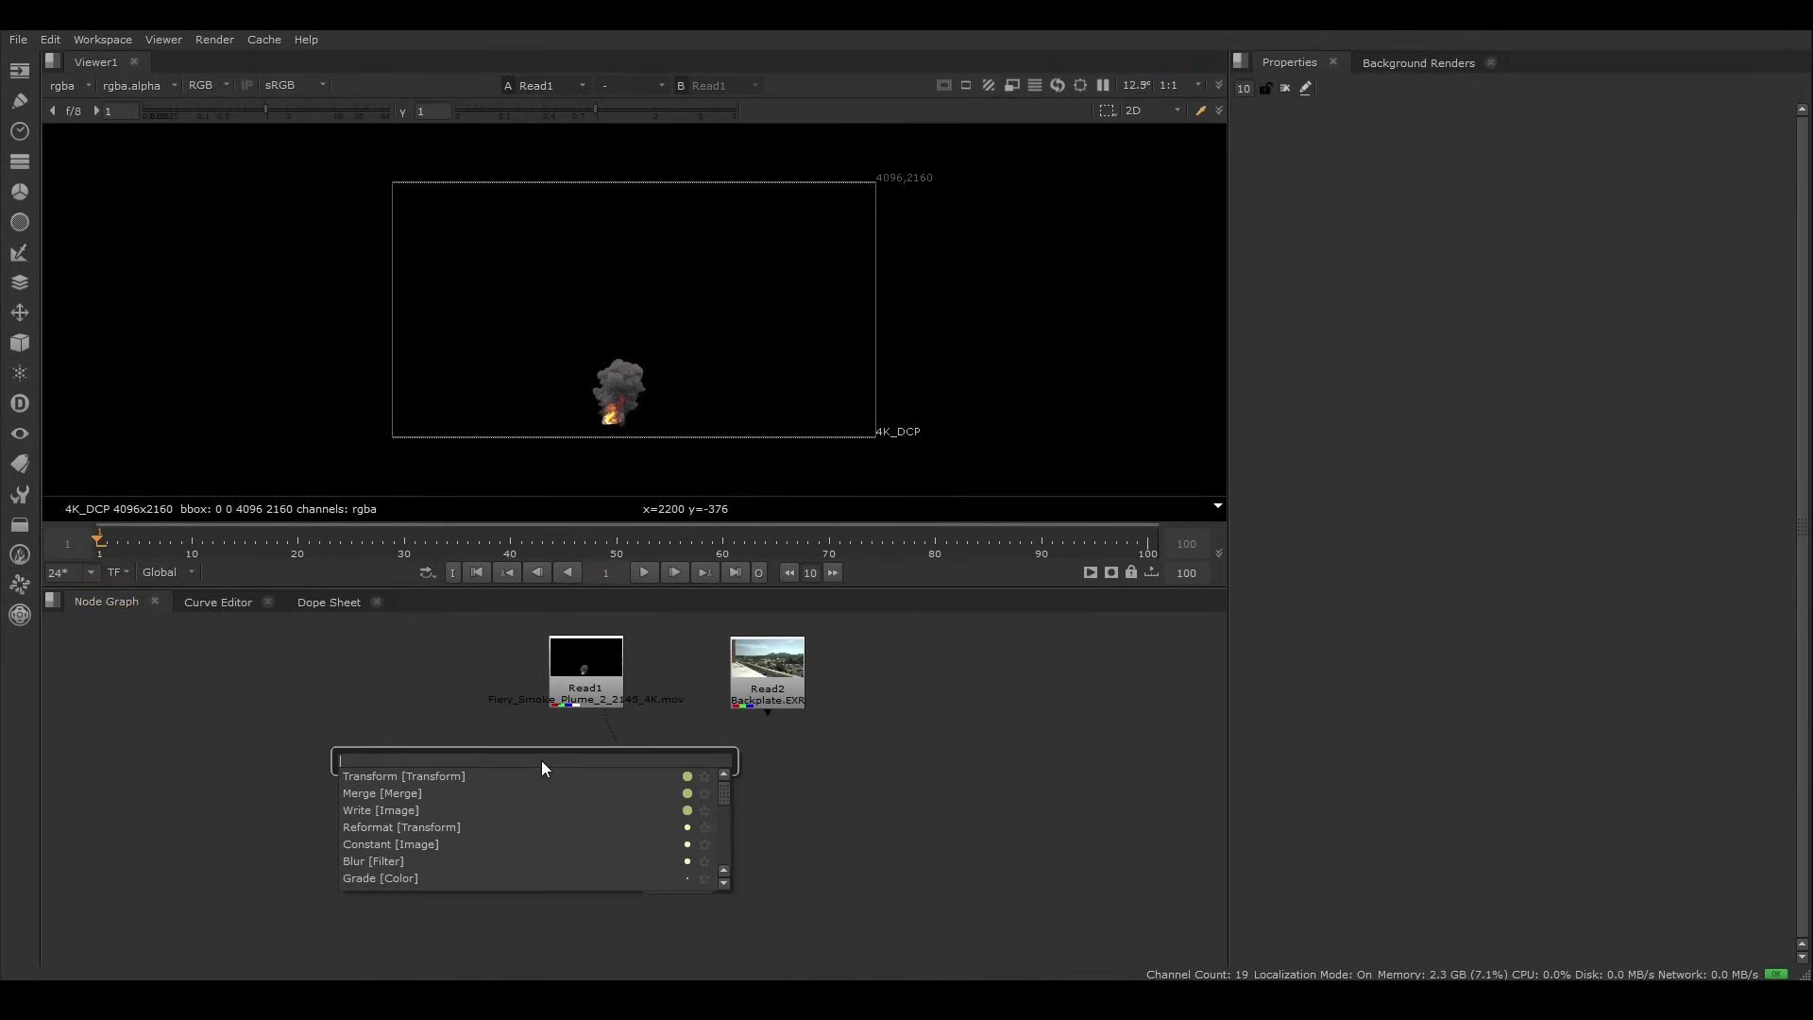
{"action": "type", "text": "trans"}
{"action": "key", "text": "Return"}
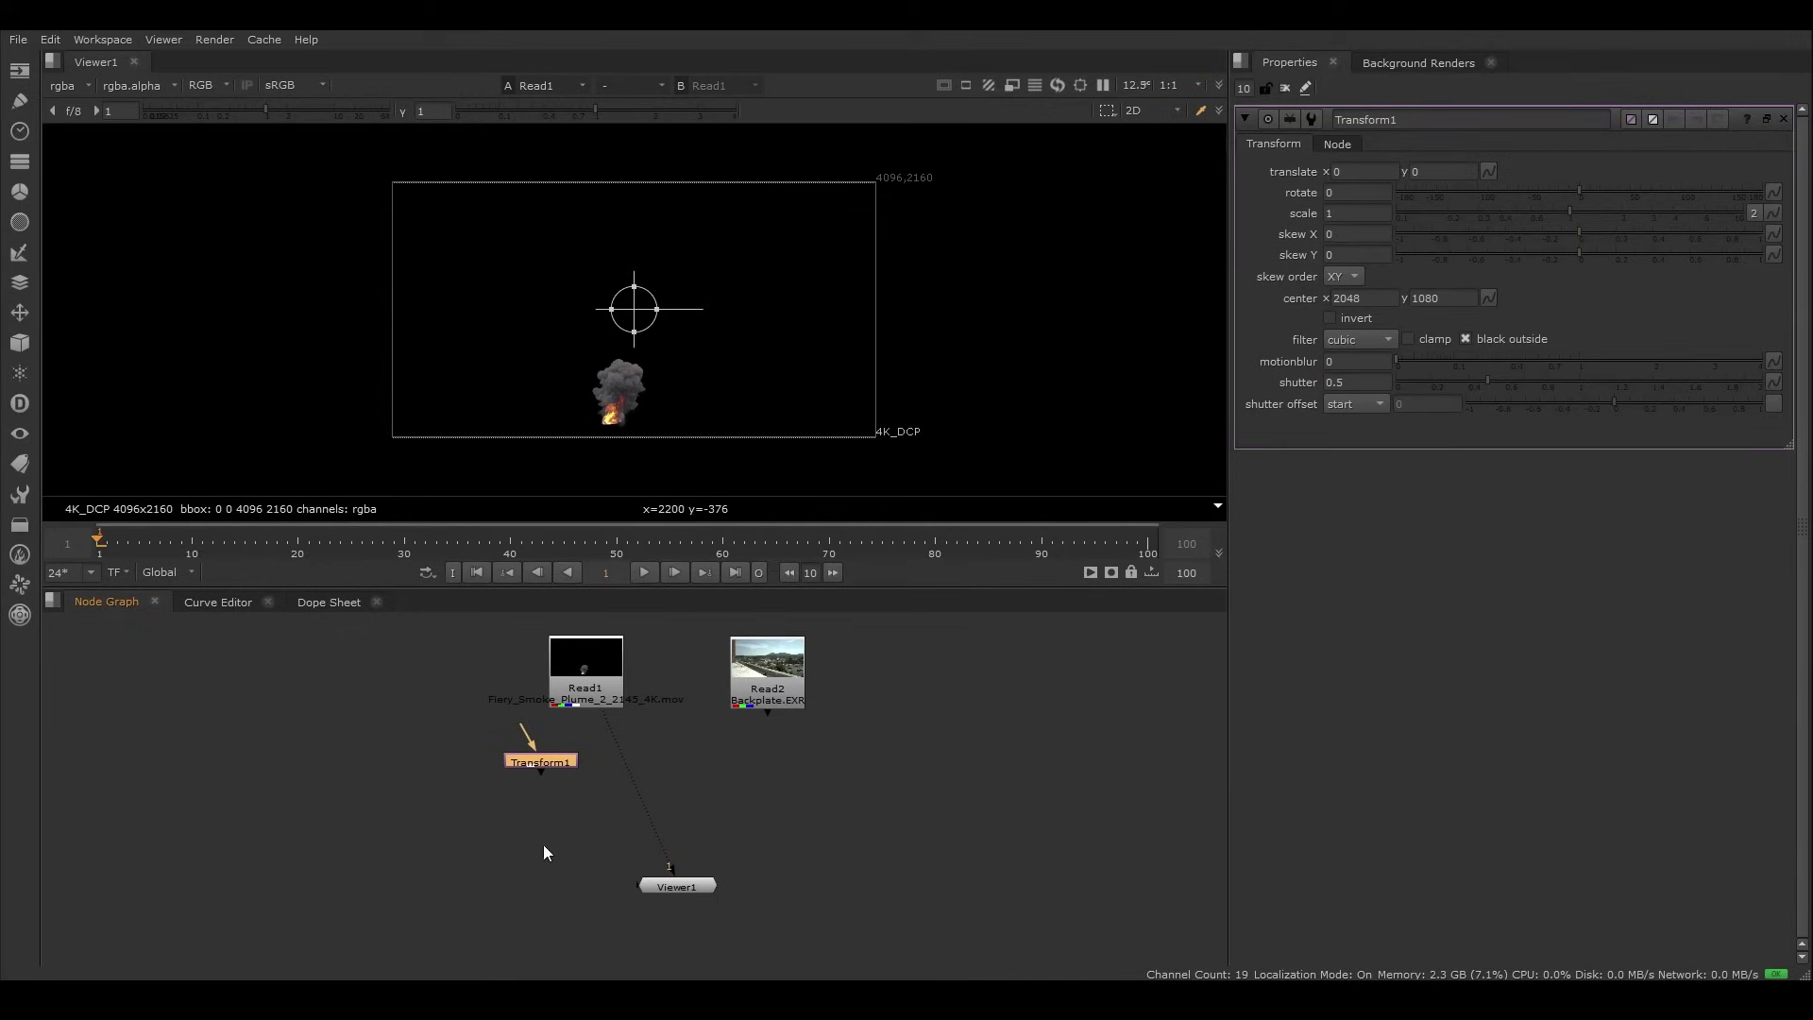
{"action": "left_click_drag", "start_coordinate": [552, 770], "coordinate": [638, 789]}
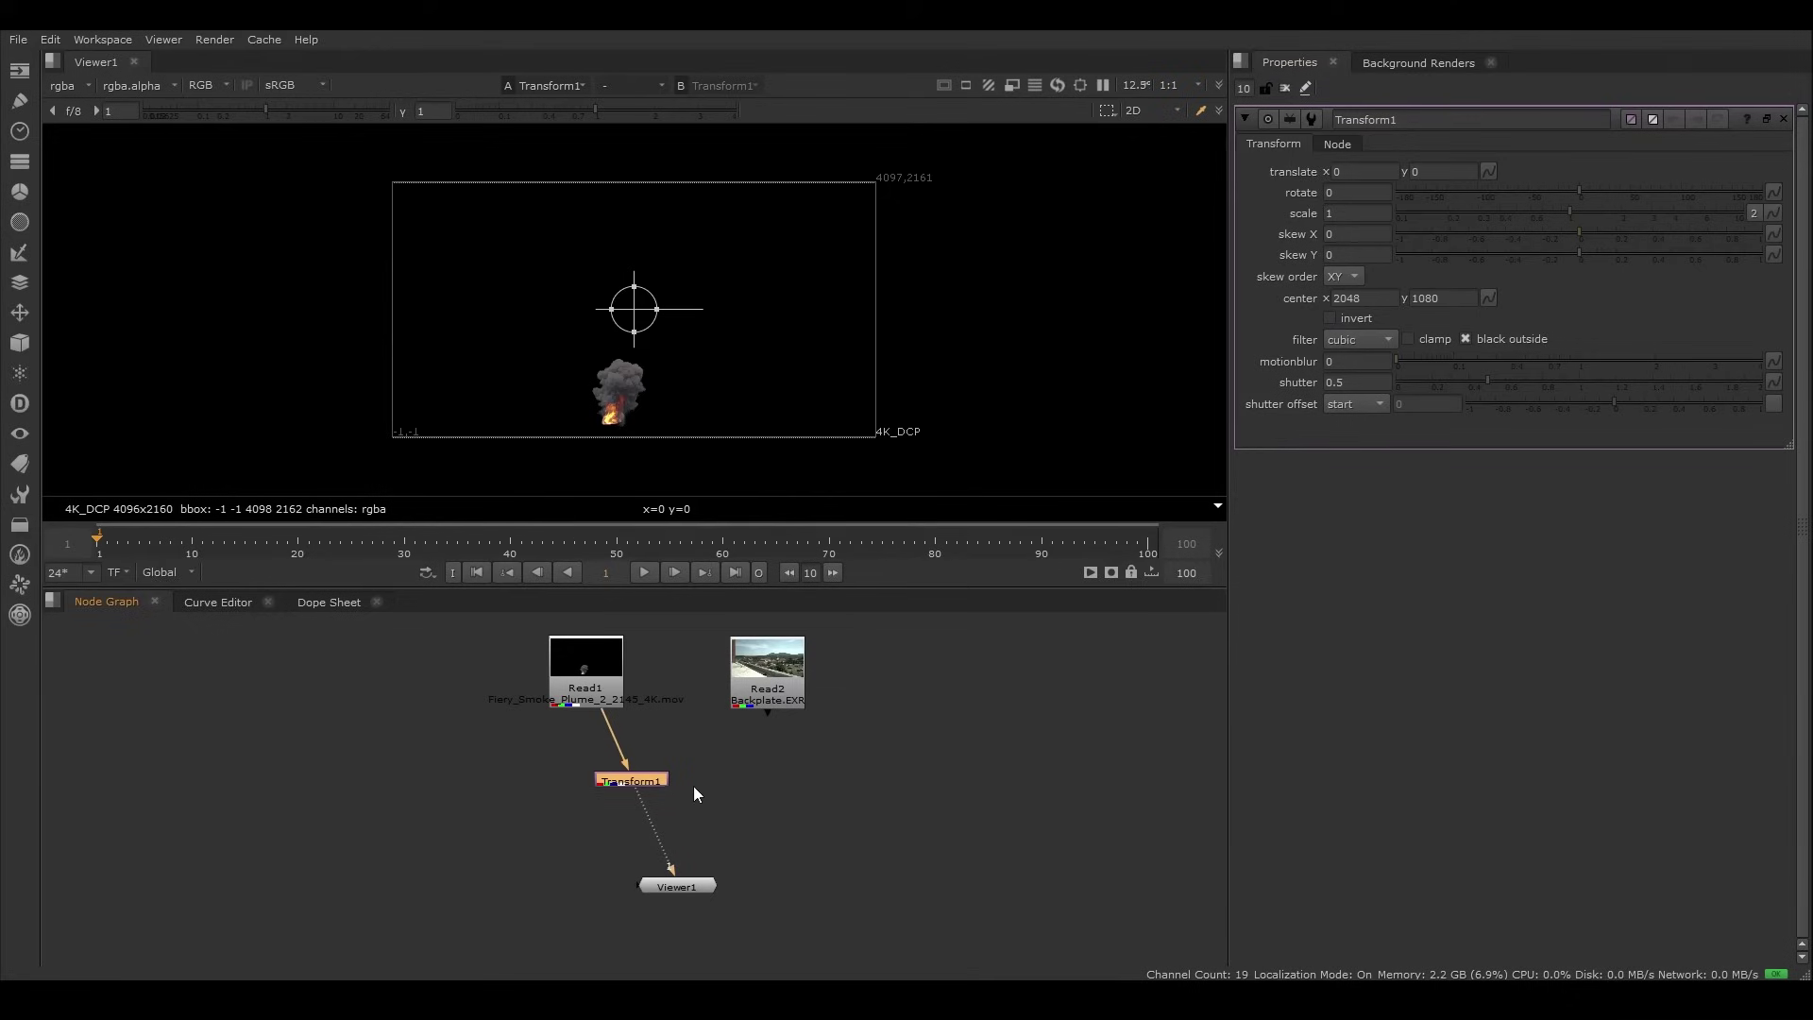
Step: Scale the plume to about 0.77, translate it to about x 180, y 550, and scrub the timeline before returning to frame 1
{"action": "left_click_drag", "start_coordinate": [1569, 218], "coordinate": [1552, 222]}
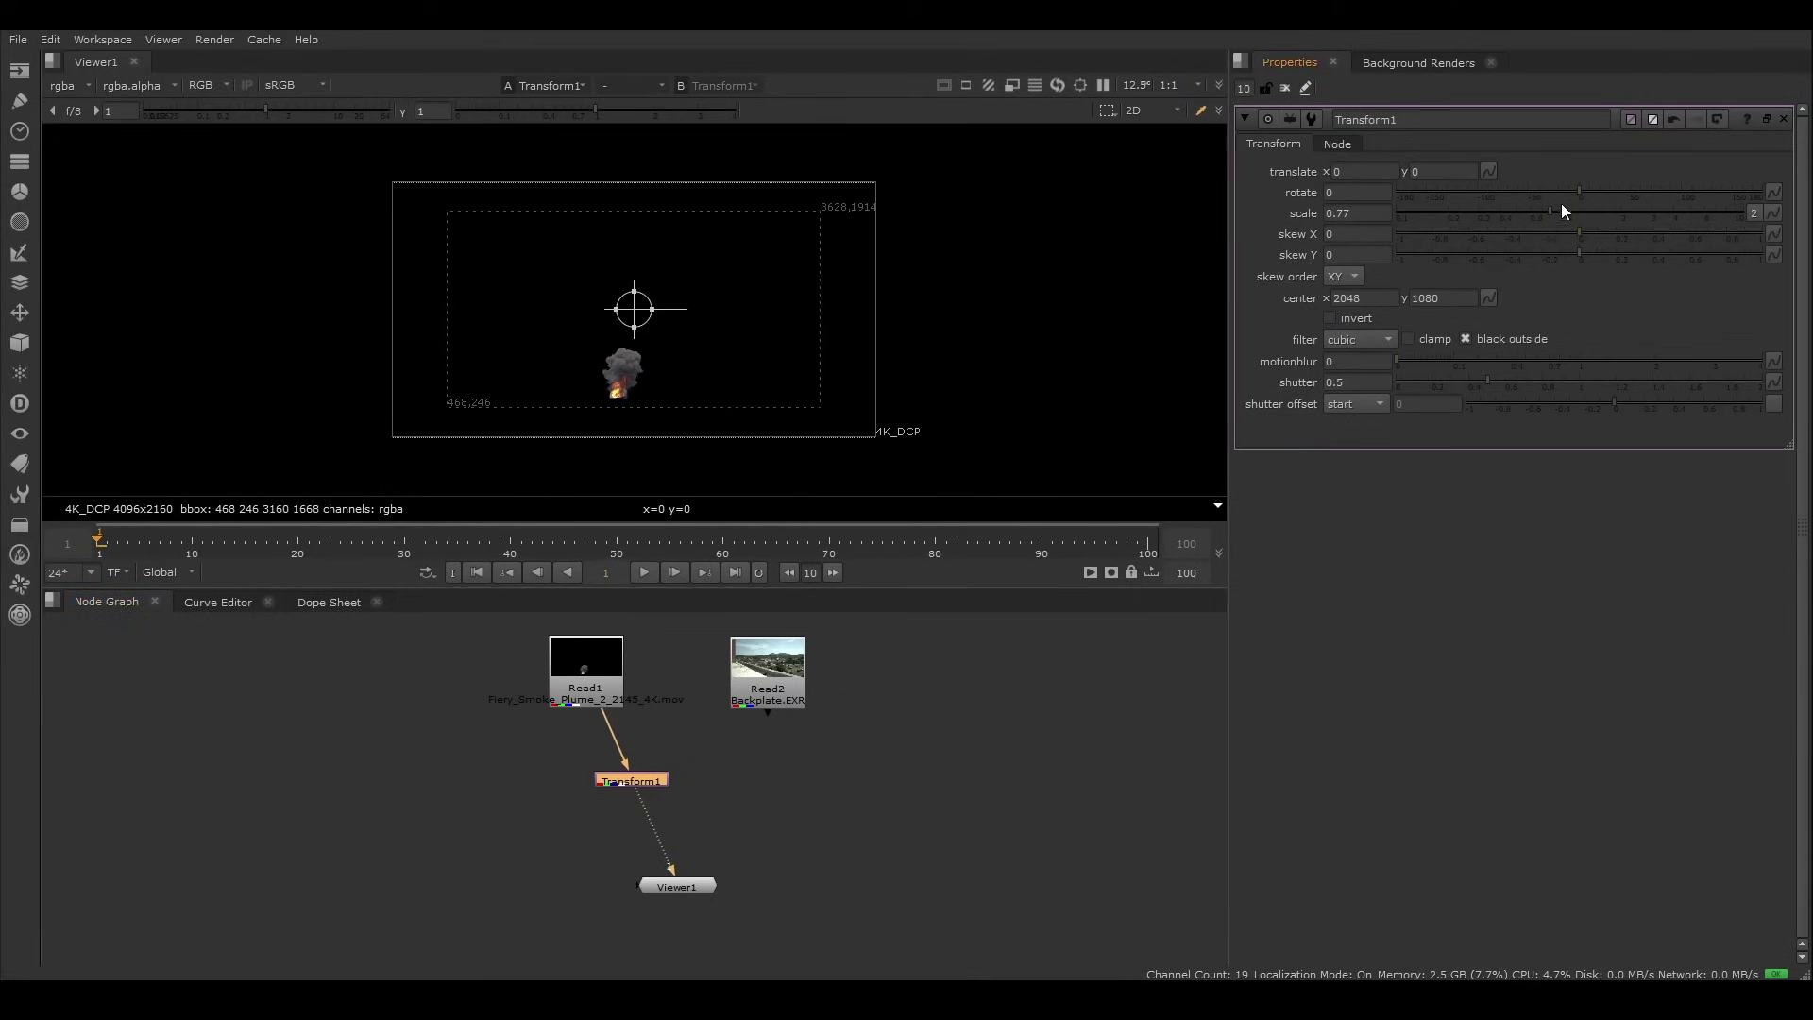
{"action": "left_click_drag", "start_coordinate": [634, 308], "coordinate": [655, 243]}
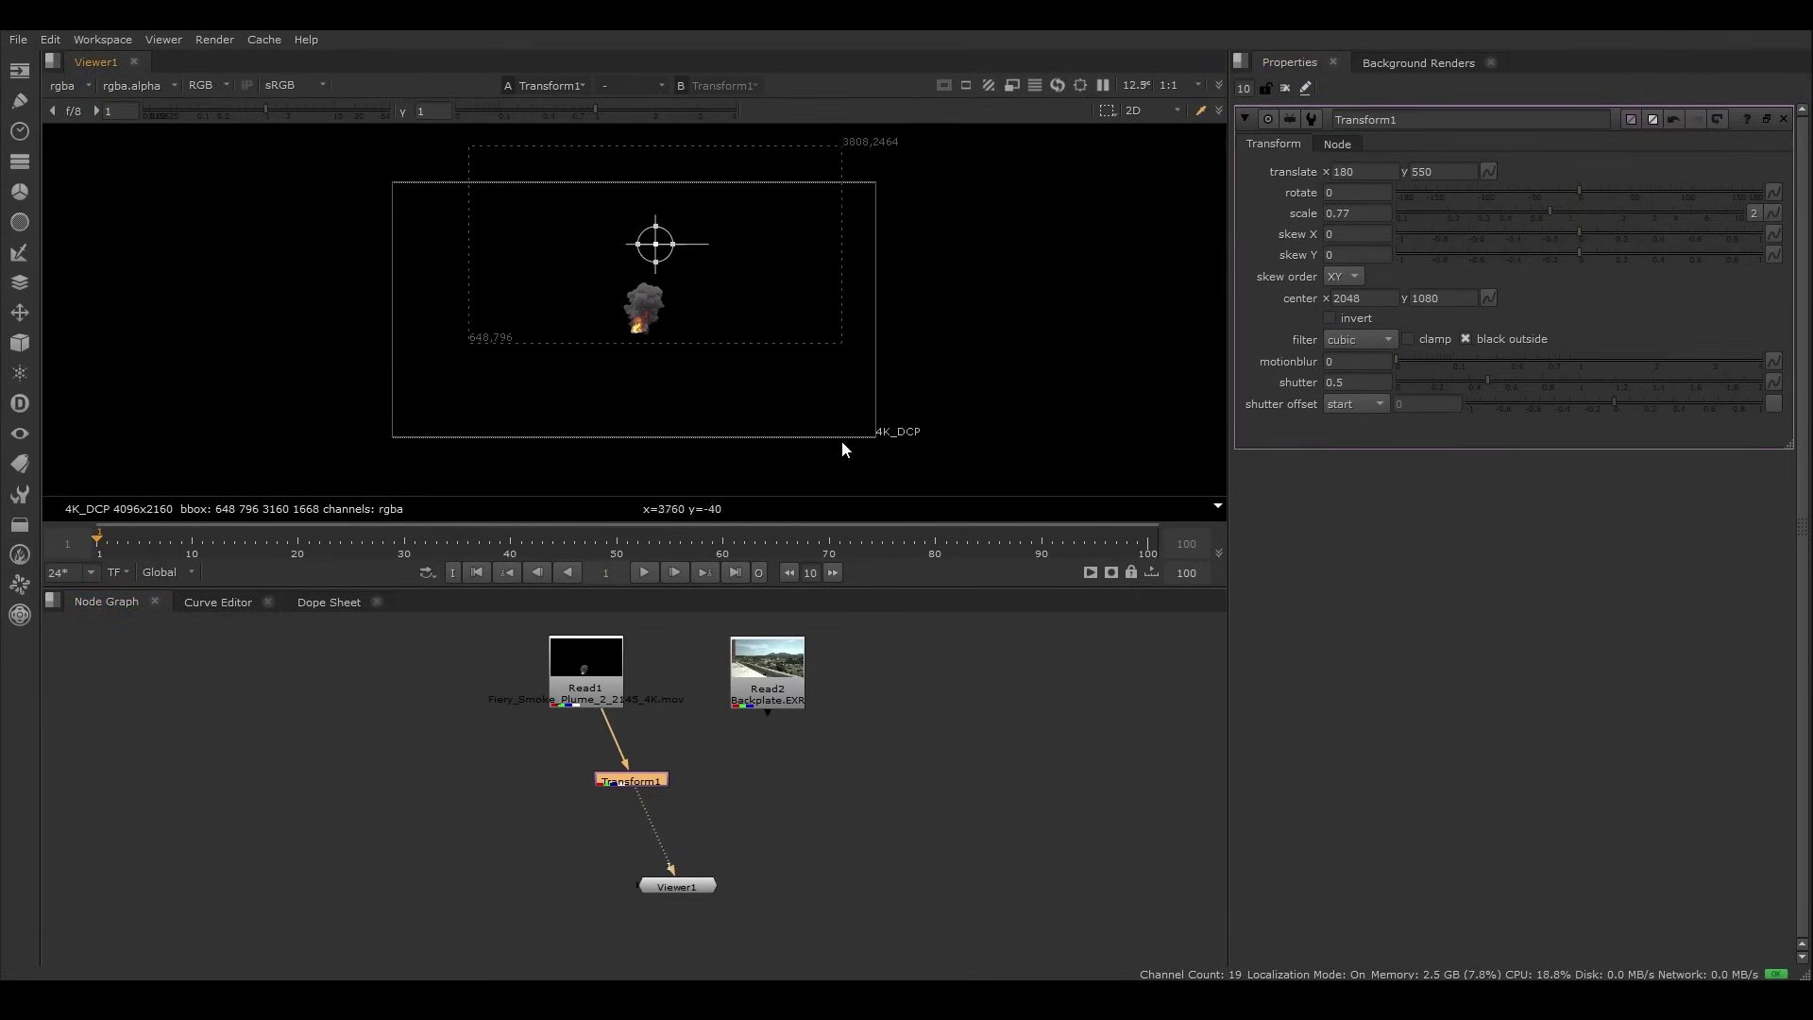
{"action": "left_click_drag", "start_coordinate": [110, 536], "coordinate": [965, 539]}
{"action": "key", "text": "Home"}
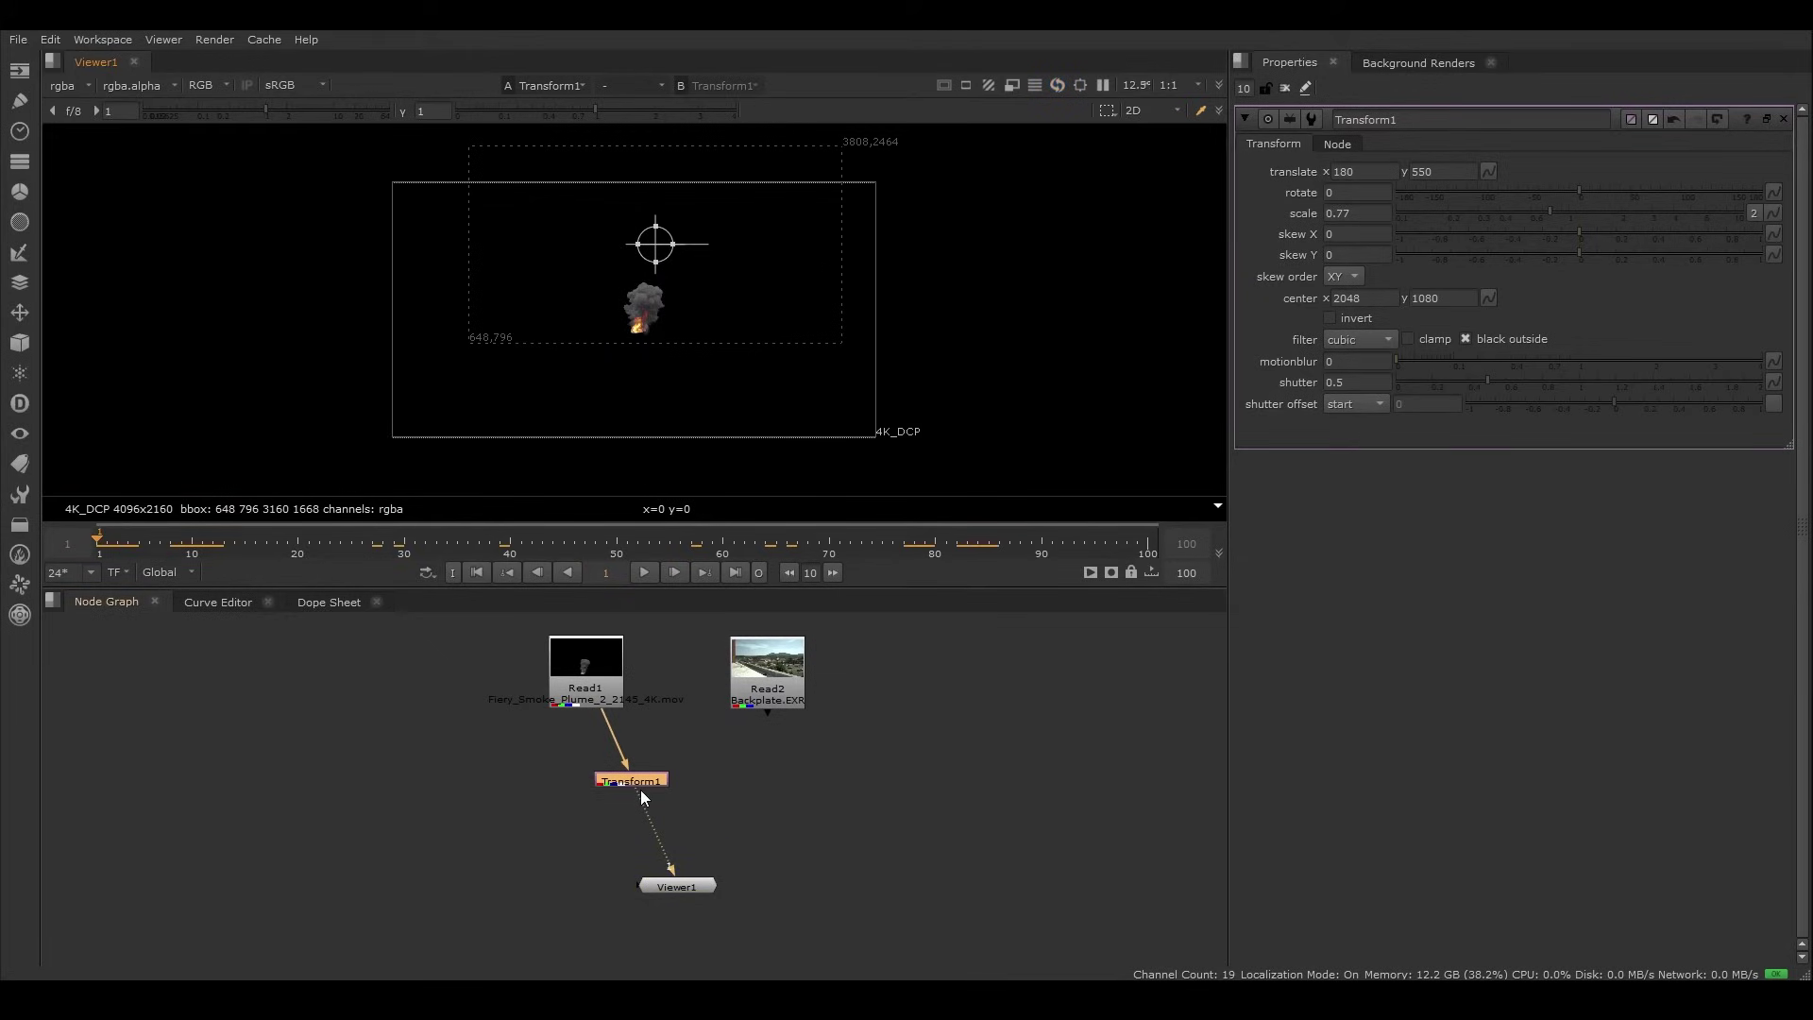
Step: Try extracting the Transform1 node from its connections, undo that, and toggle the node off and on again
{"action": "key", "text": "ctrl"}
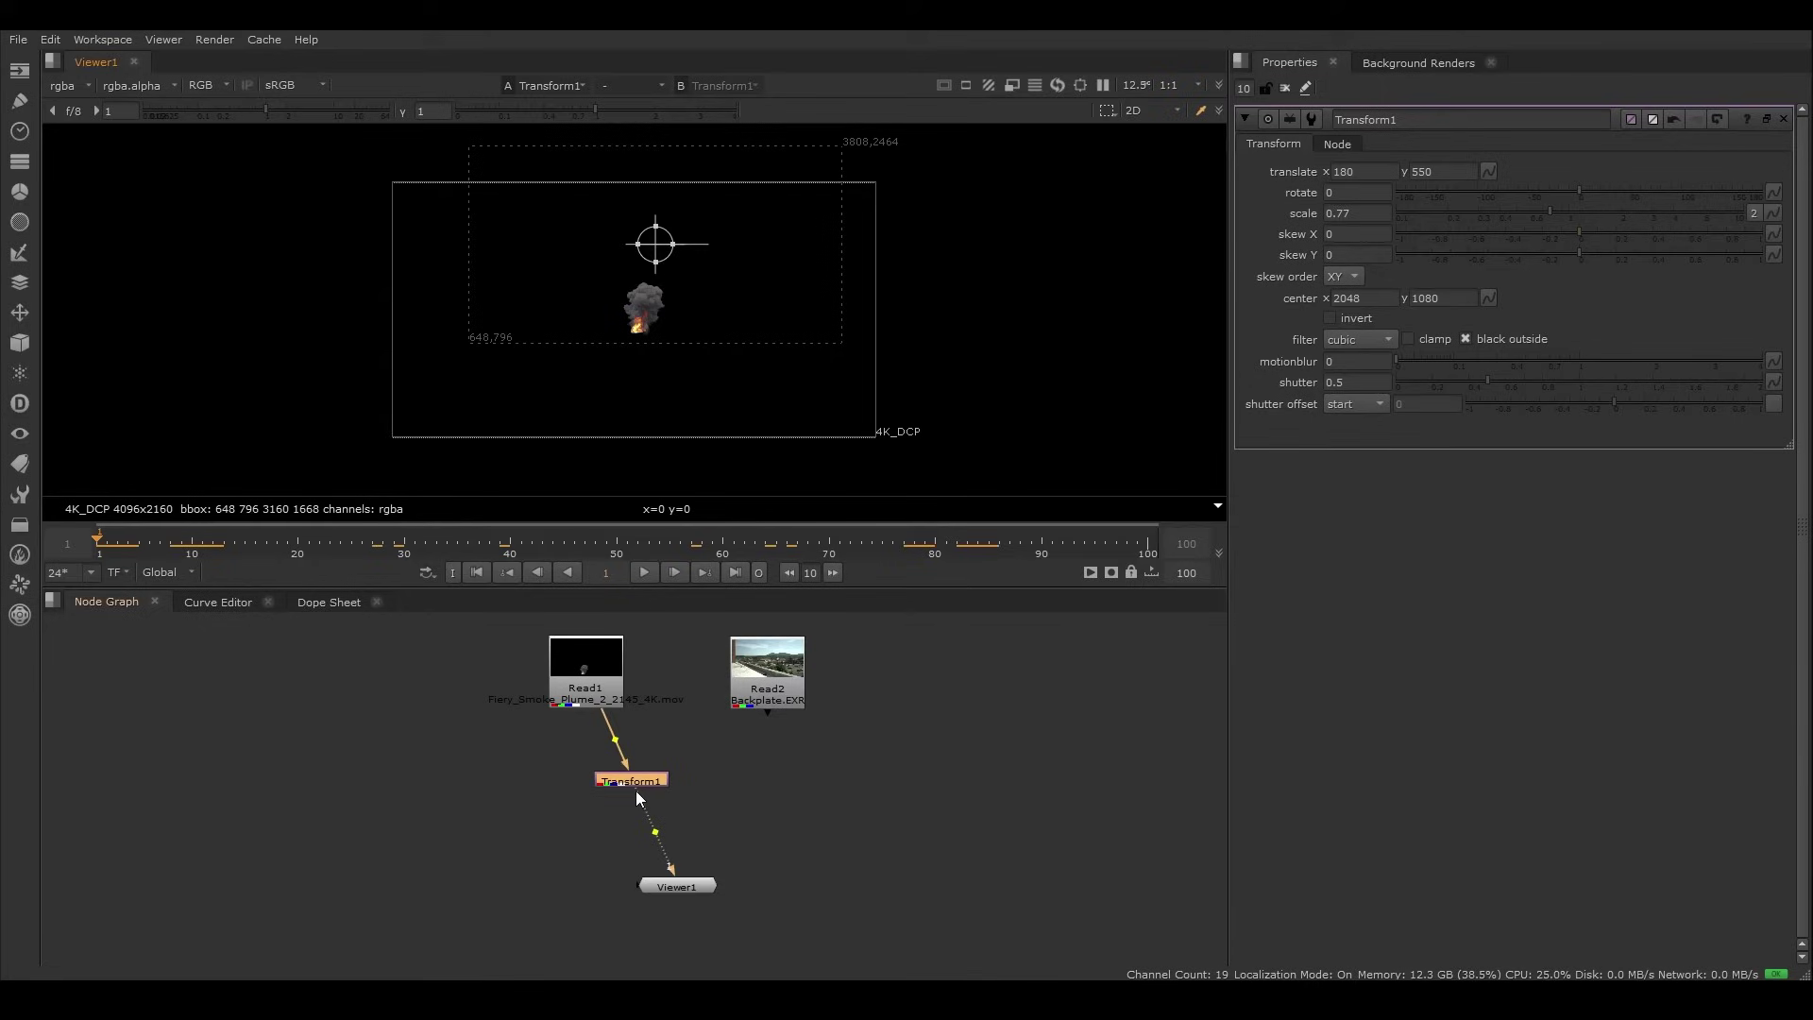
{"action": "key", "text": "ctrl+shift+x"}
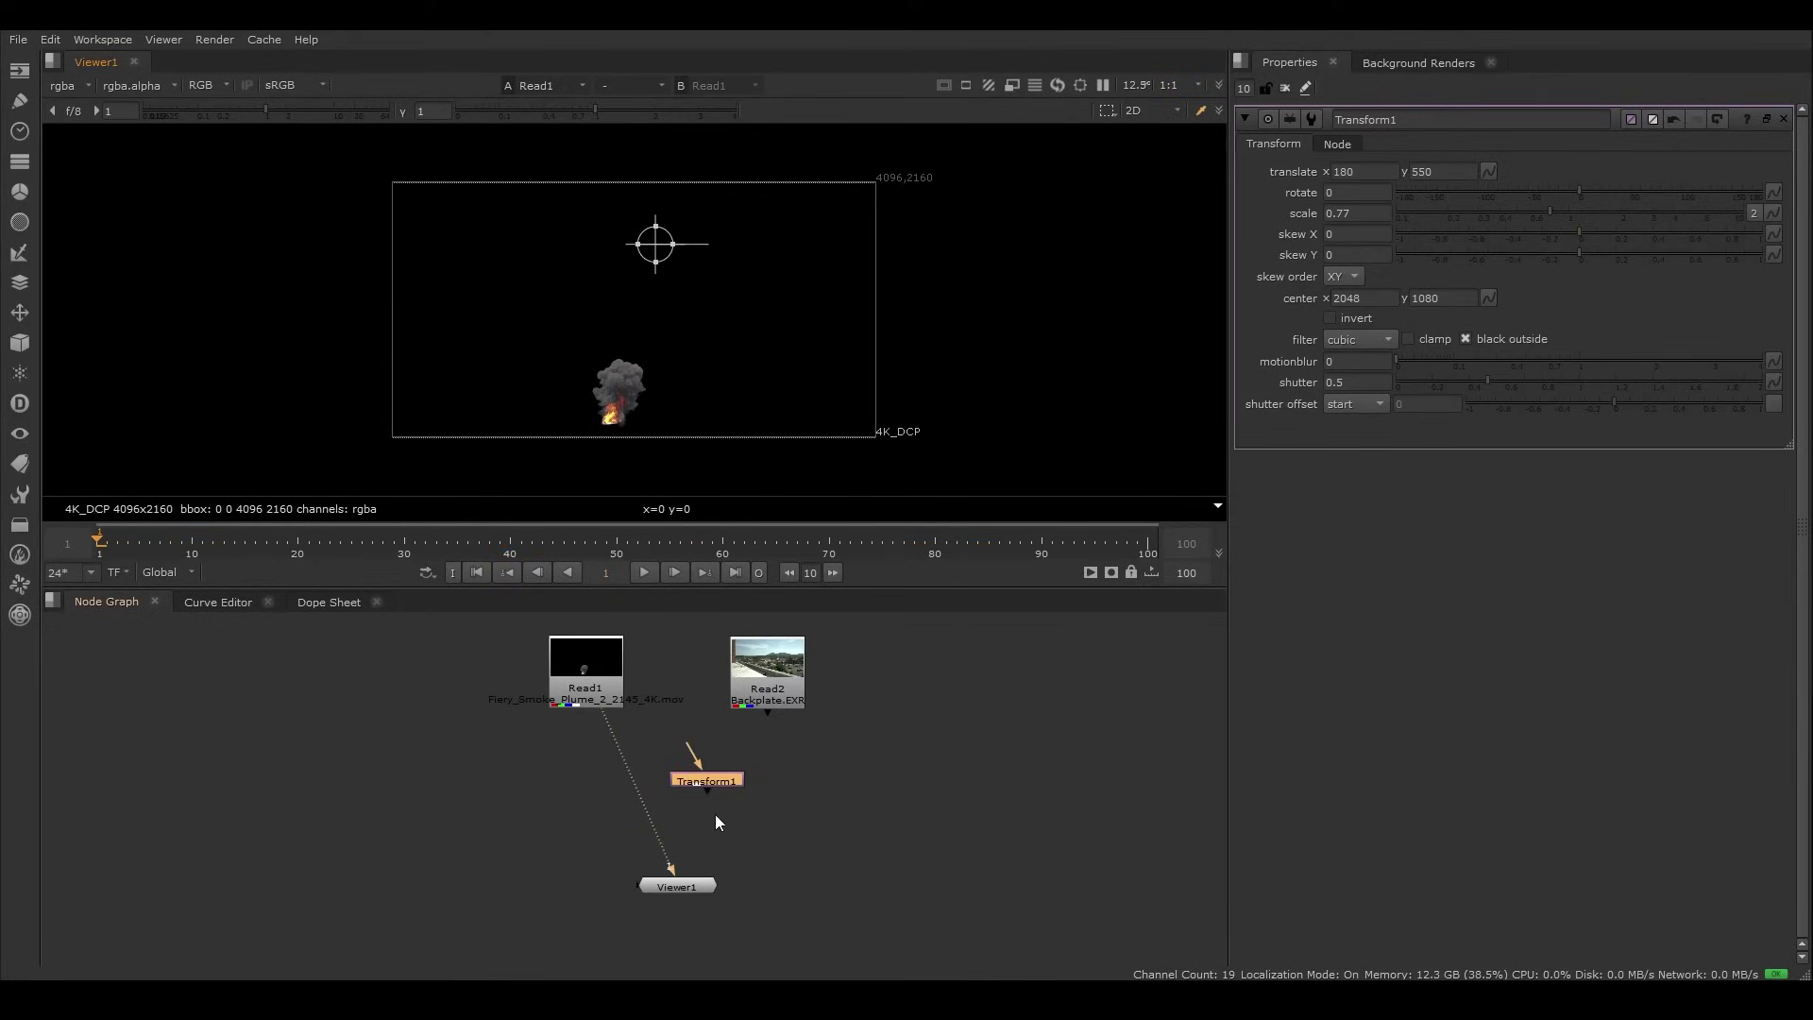
{"action": "key", "text": "ctrl+z"}
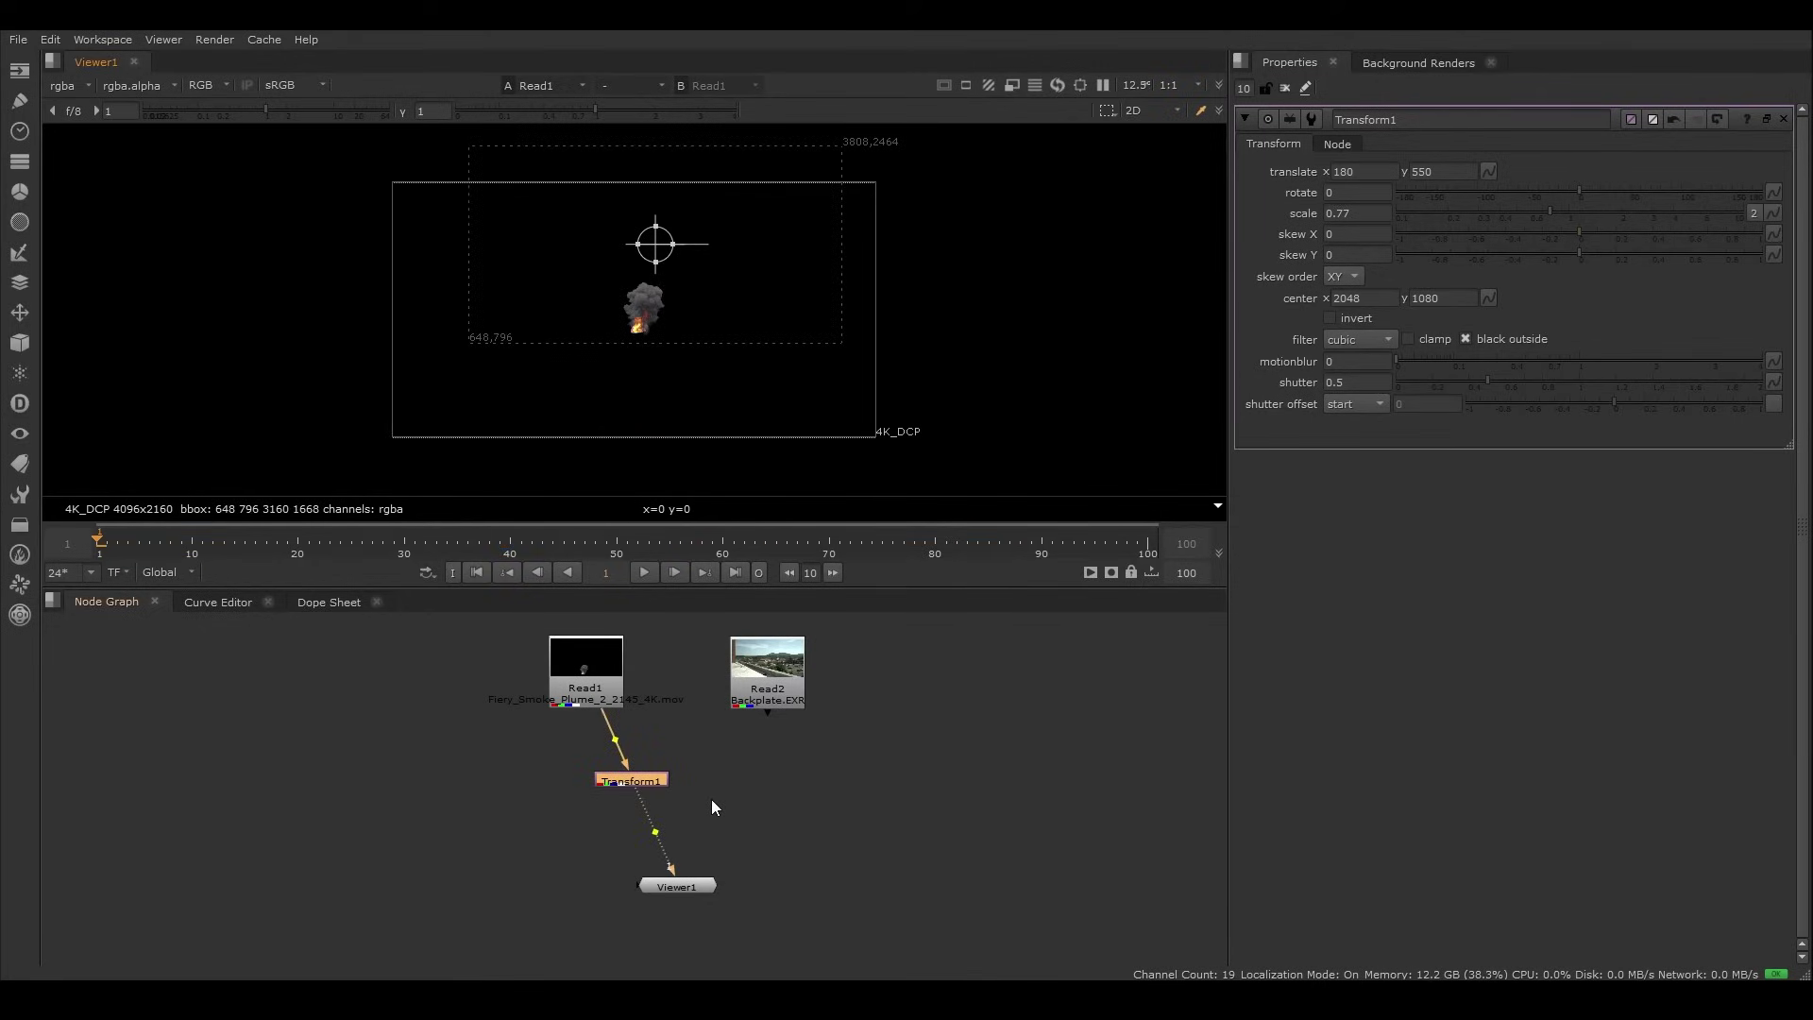
{"action": "key", "text": "d"}
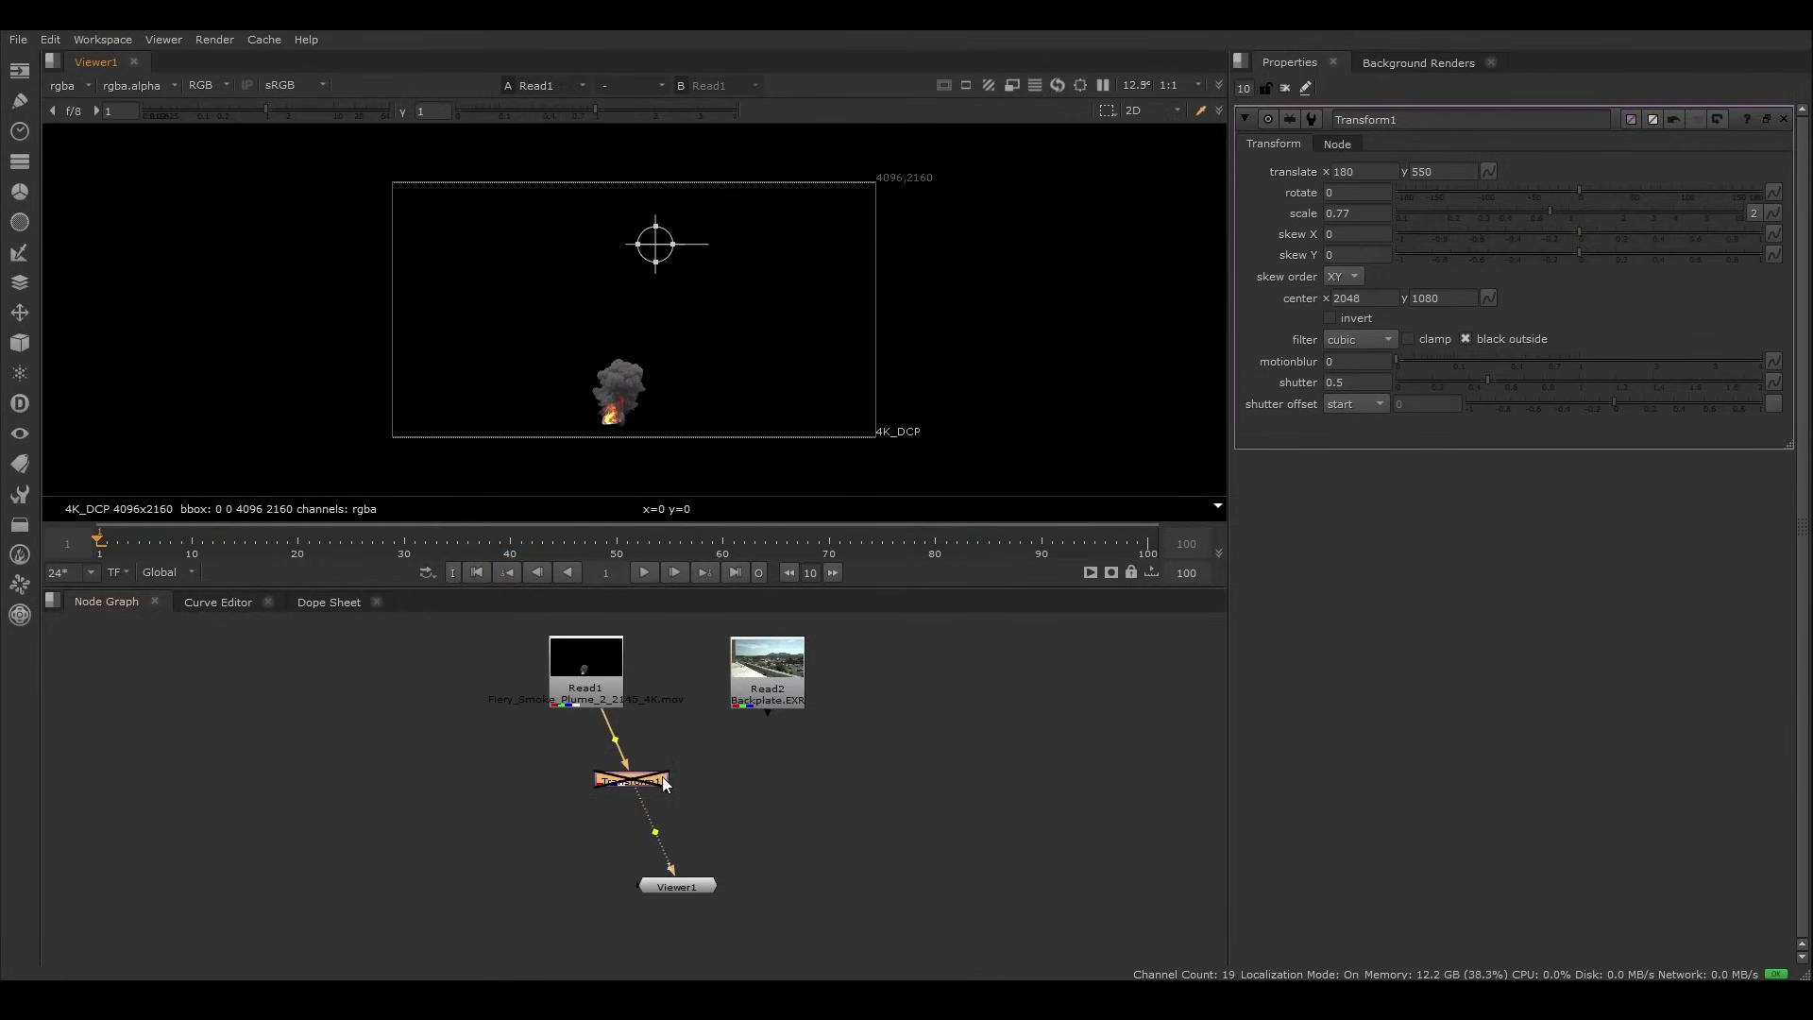
{"action": "key", "text": "d"}
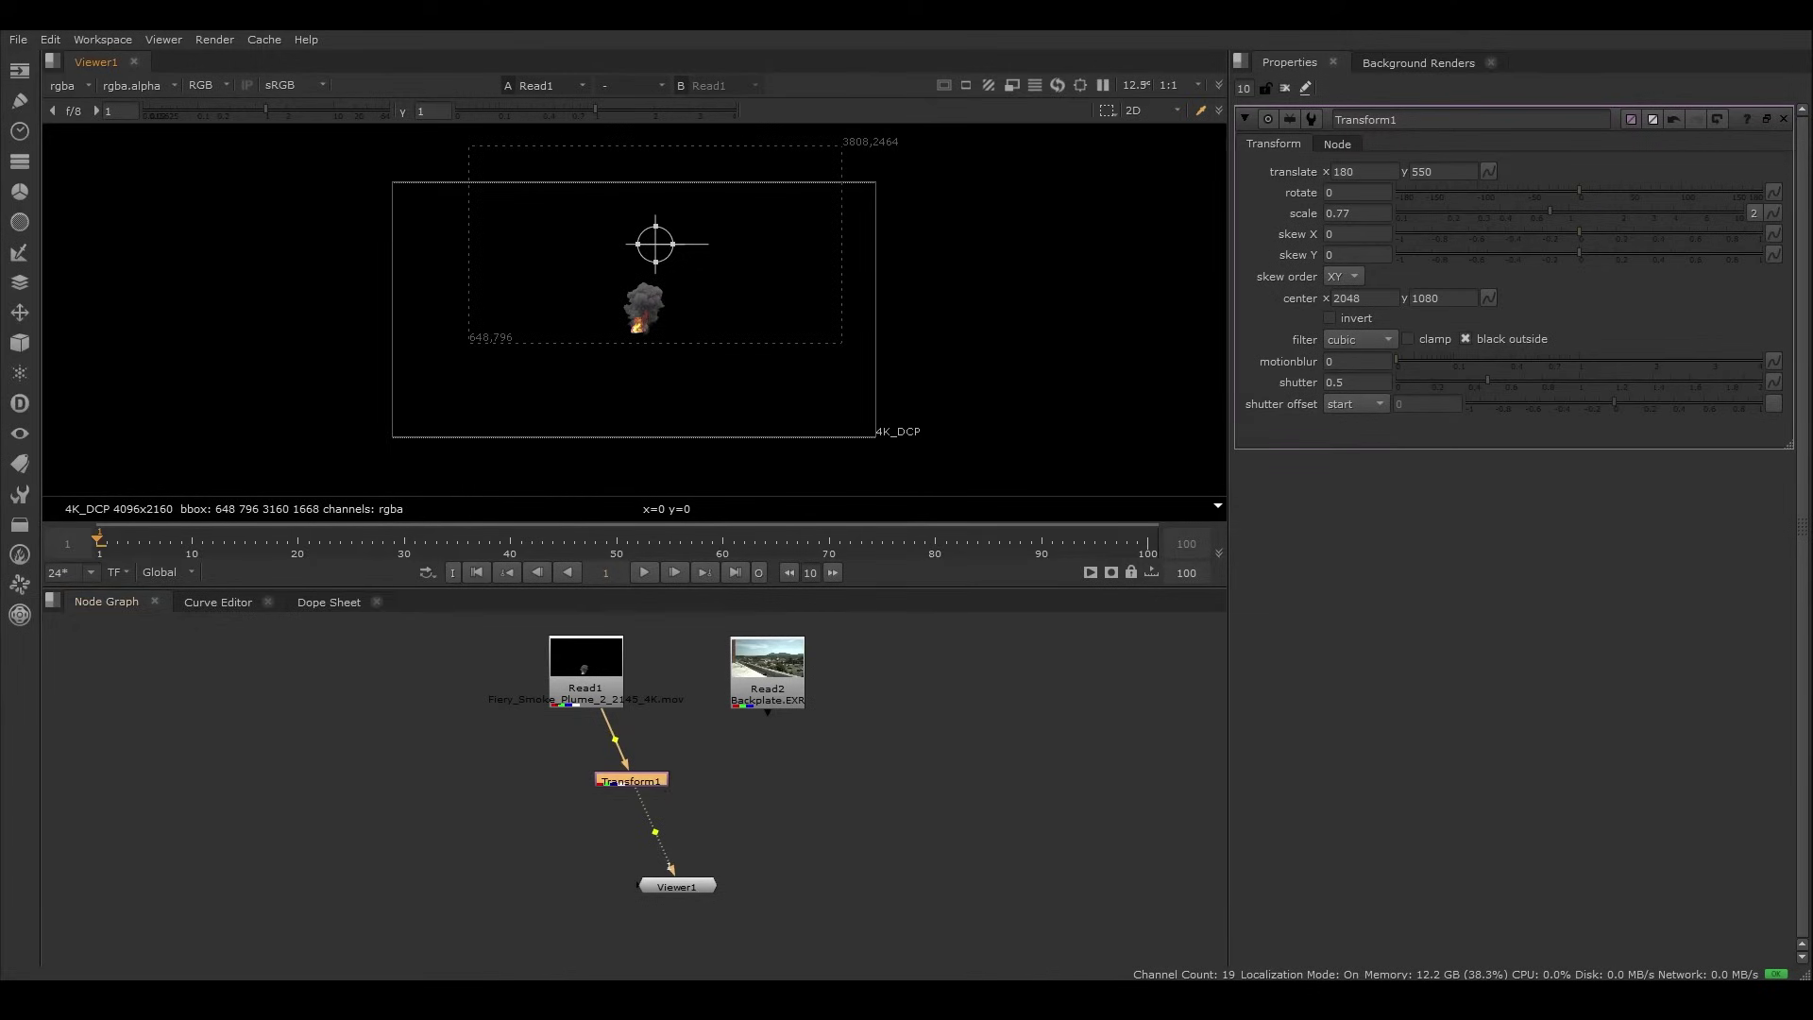
{"action": "left_click_drag", "start_coordinate": [615, 782], "coordinate": [618, 788]}
{"action": "left_click", "coordinate": [750, 741]}
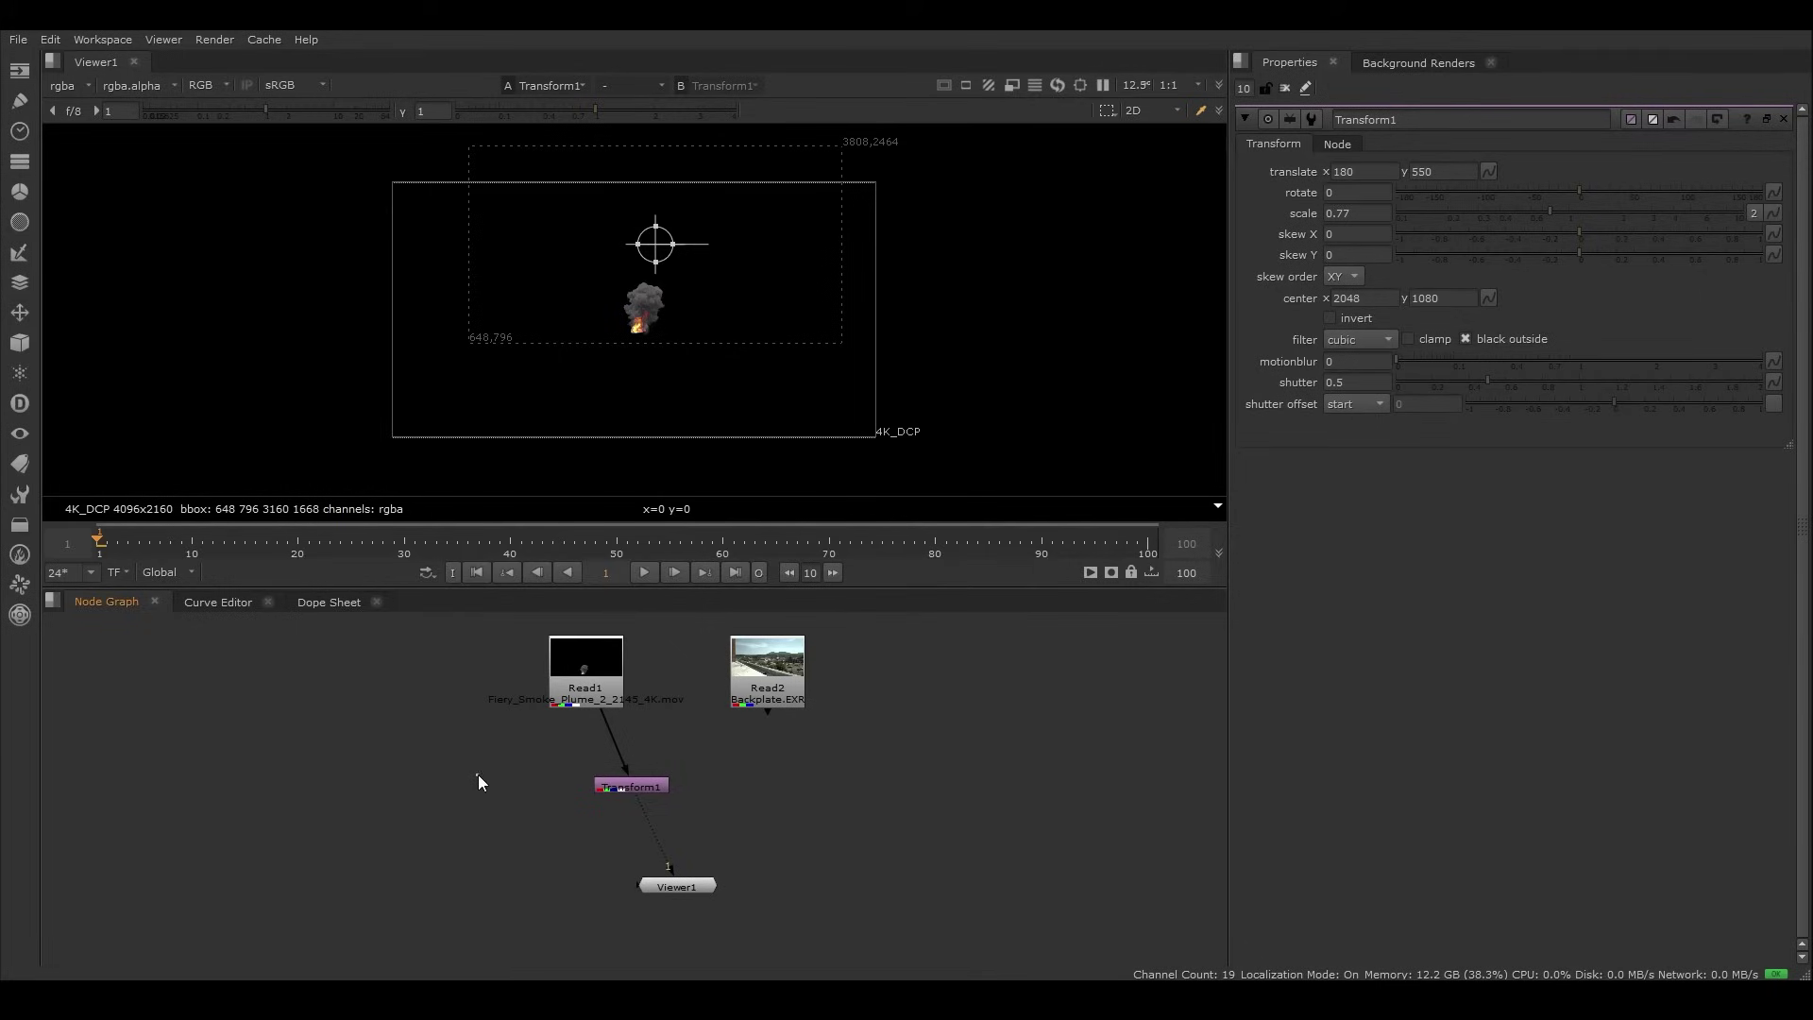
Step: Add a Blur node fed by the Read1 plume clip, show it in the viewer, and set its size to 100
{"action": "key", "text": "Tab"}
{"action": "type", "text": "blur"}
{"action": "key", "text": "Return"}
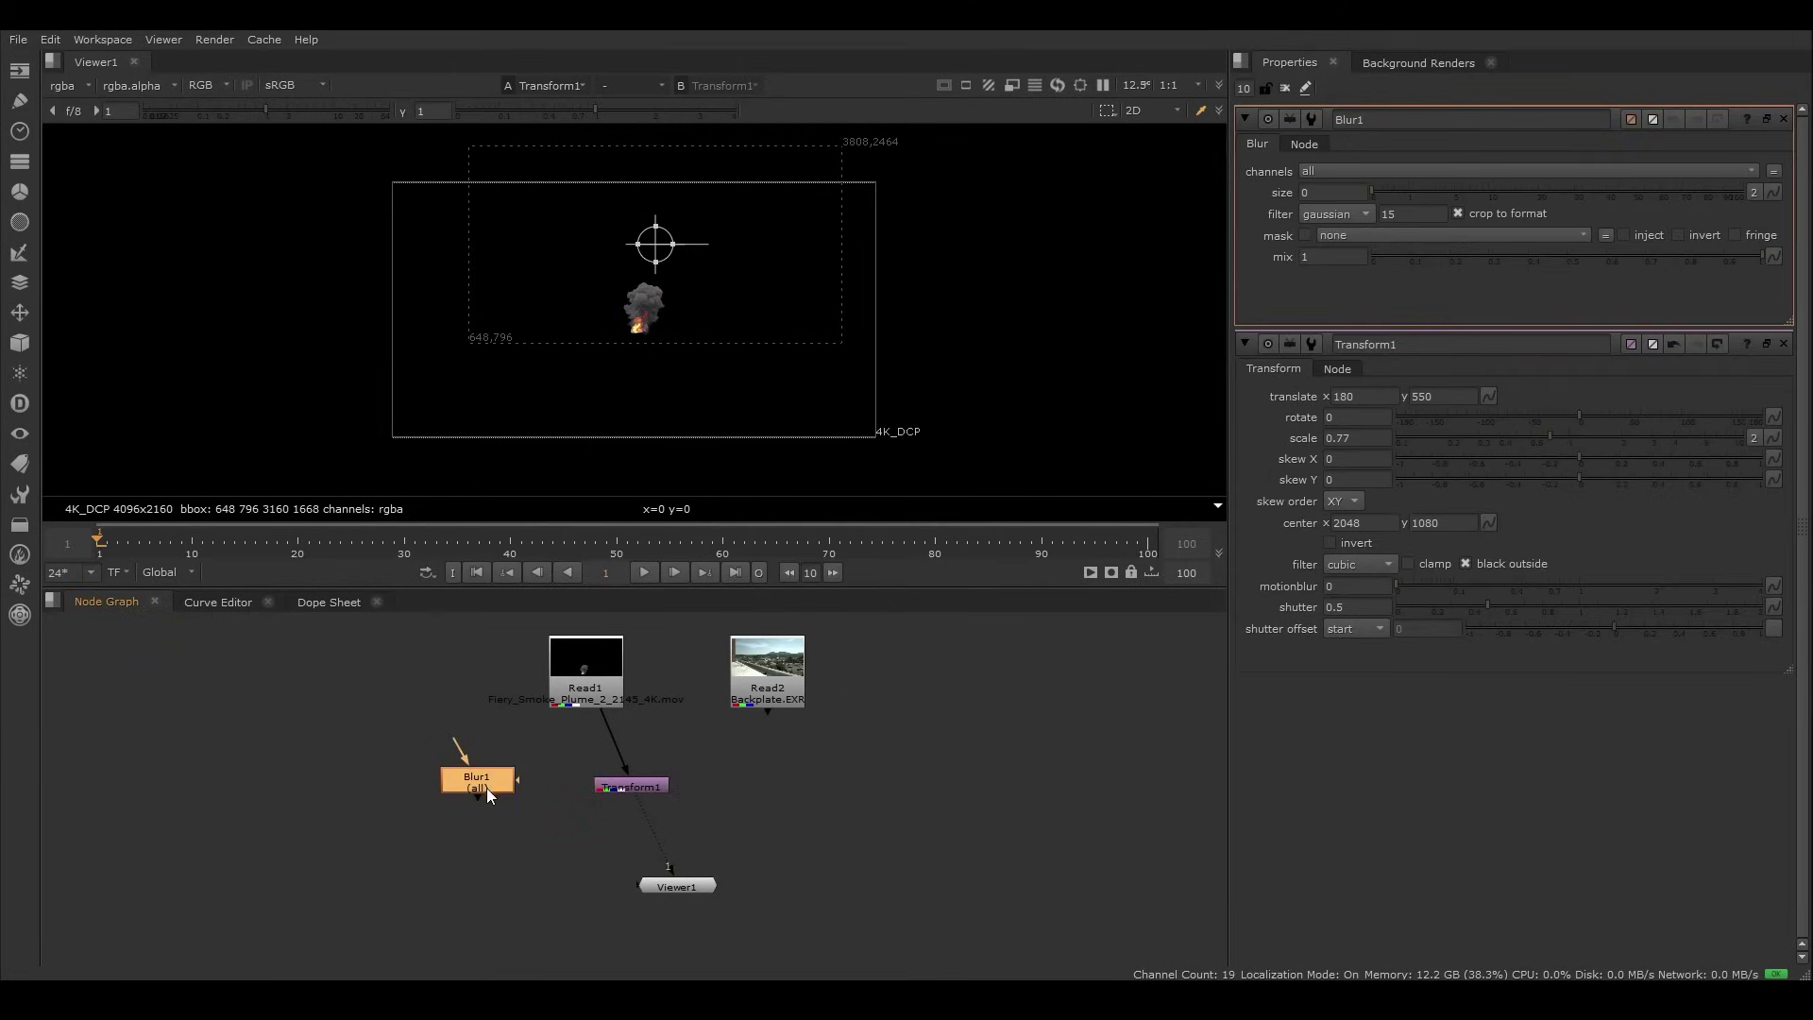
{"action": "left_click_drag", "start_coordinate": [465, 759], "coordinate": [600, 700]}
{"action": "key", "text": "1"}
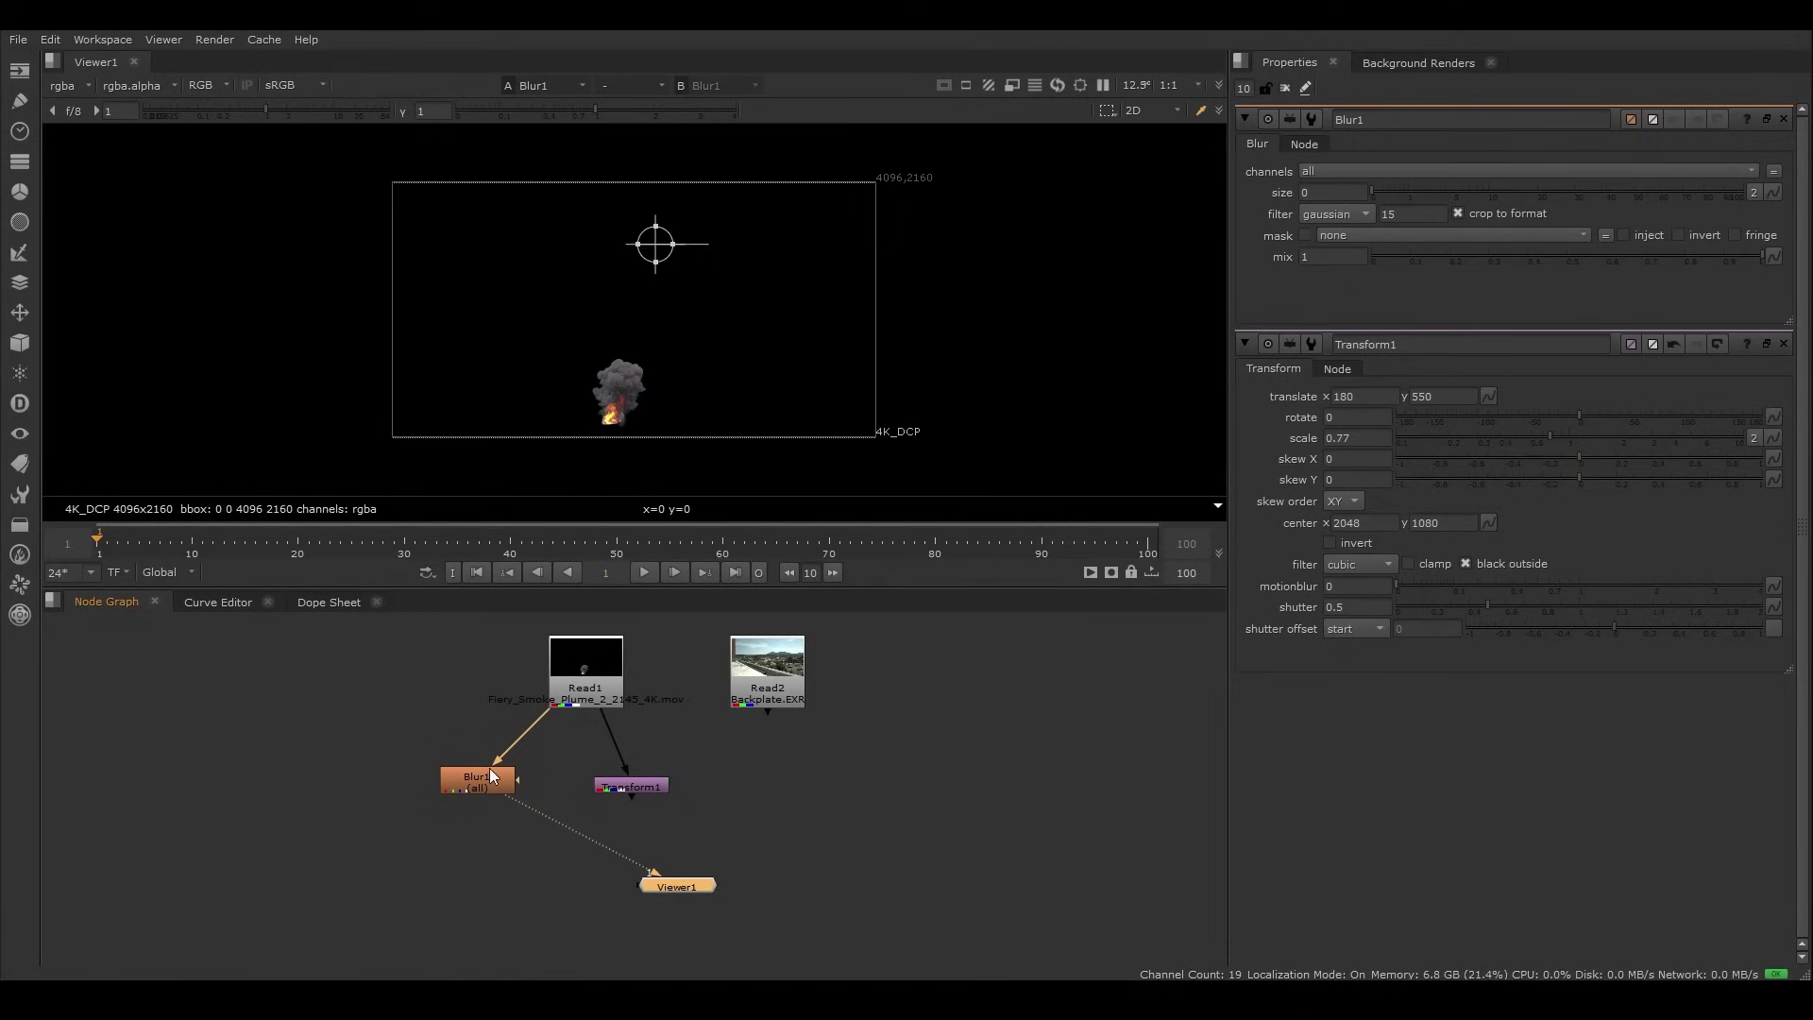
{"action": "left_click", "coordinate": [489, 774]}
{"action": "left_click_drag", "start_coordinate": [1373, 192], "coordinate": [1746, 247]}
Step: Connect Transform1 to the viewer's second input and alternate between the blurred and transformed plume
{"action": "left_click", "coordinate": [631, 787]}
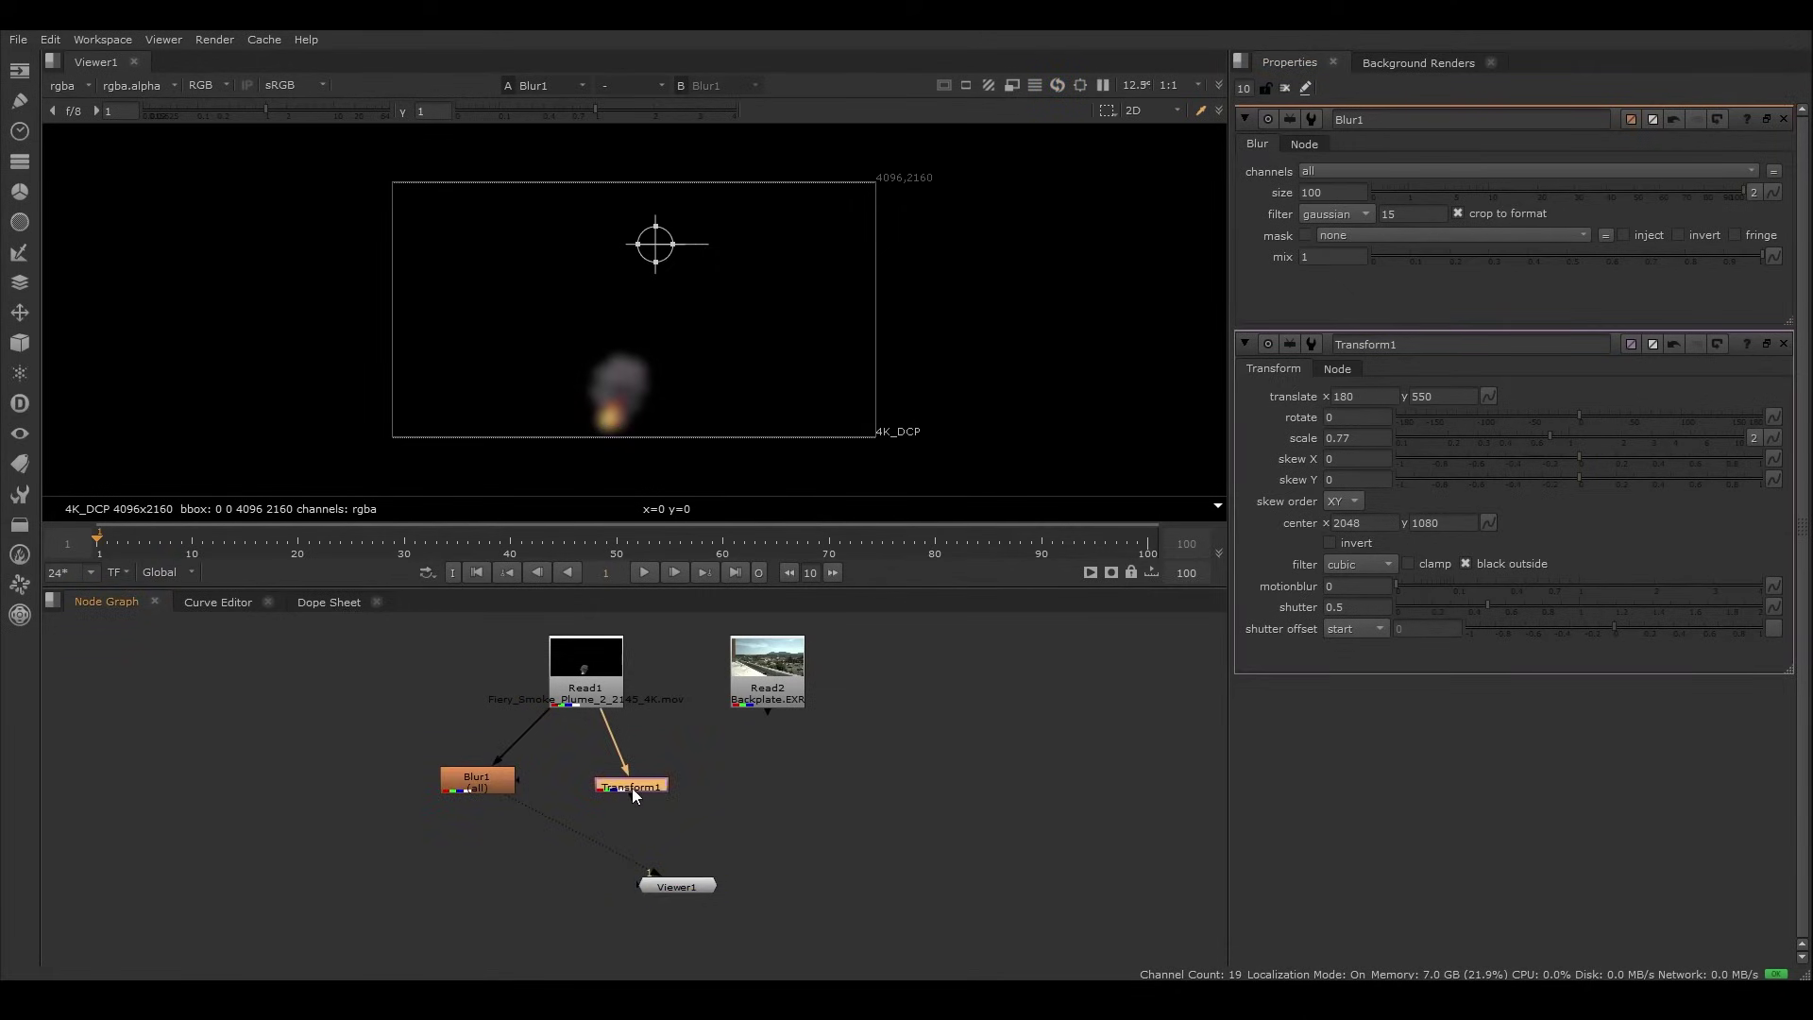
{"action": "key", "text": "2"}
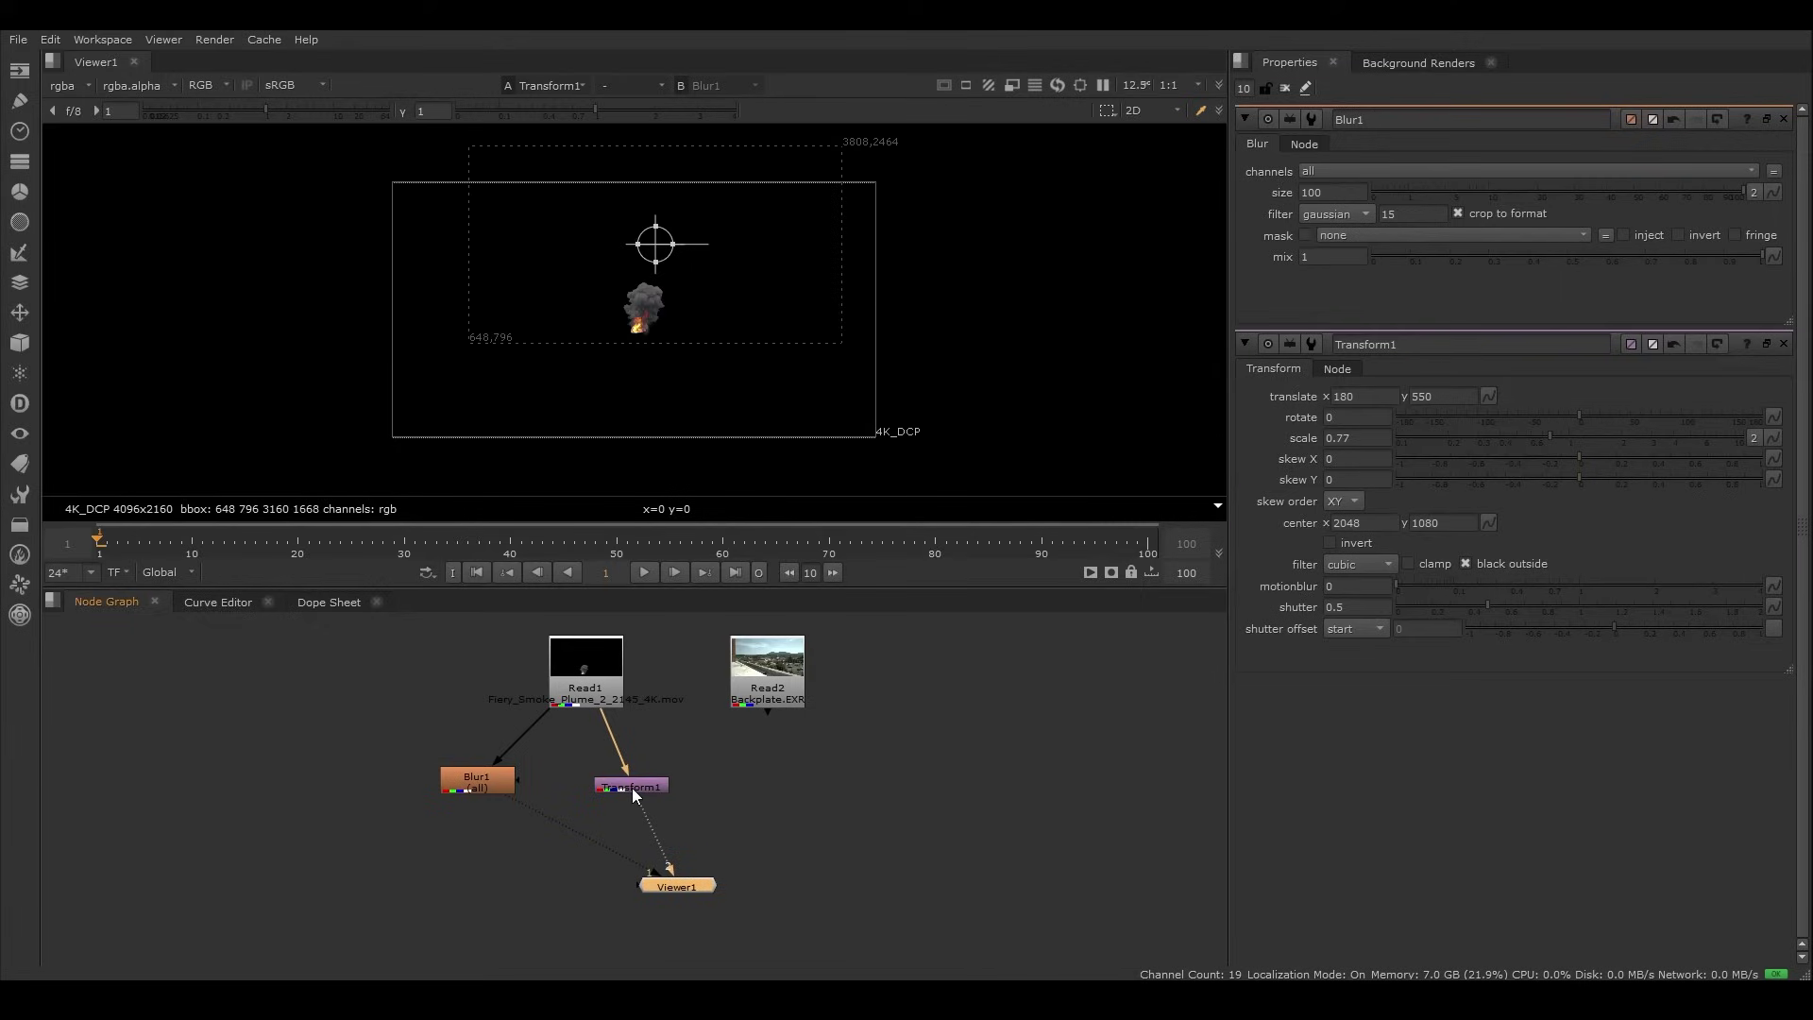
{"action": "key", "text": "1"}
{"action": "key", "text": "2"}
{"action": "key", "text": "1"}
{"action": "key", "text": "2"}
Step: Undo the second viewer connection and the Blur branch, keeping only Transform1 under the plume clip
{"action": "key", "text": "ctrl+z"}
{"action": "key", "text": "ctrl+z"}
{"action": "key", "text": "ctrl+z"}
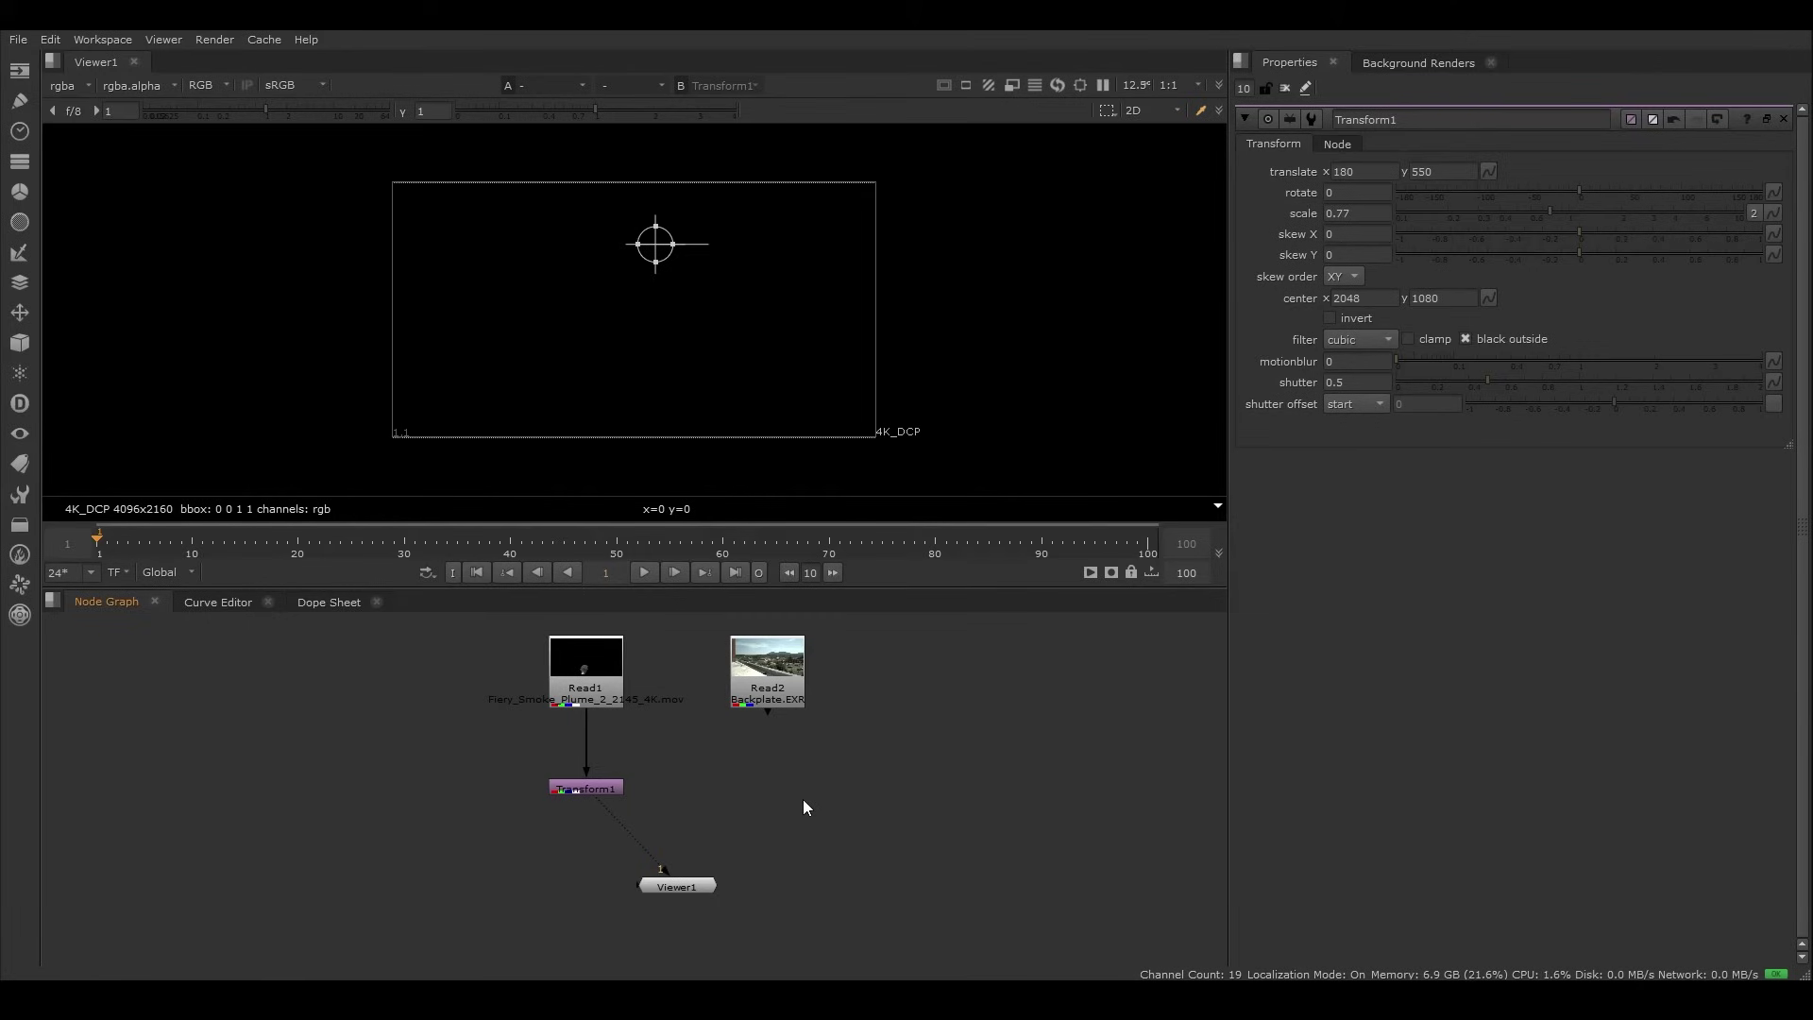
Step: Add a Merge node with Transform1 as input A and the Read2 backplate as input B, and show it in the viewer
{"action": "key", "text": "m"}
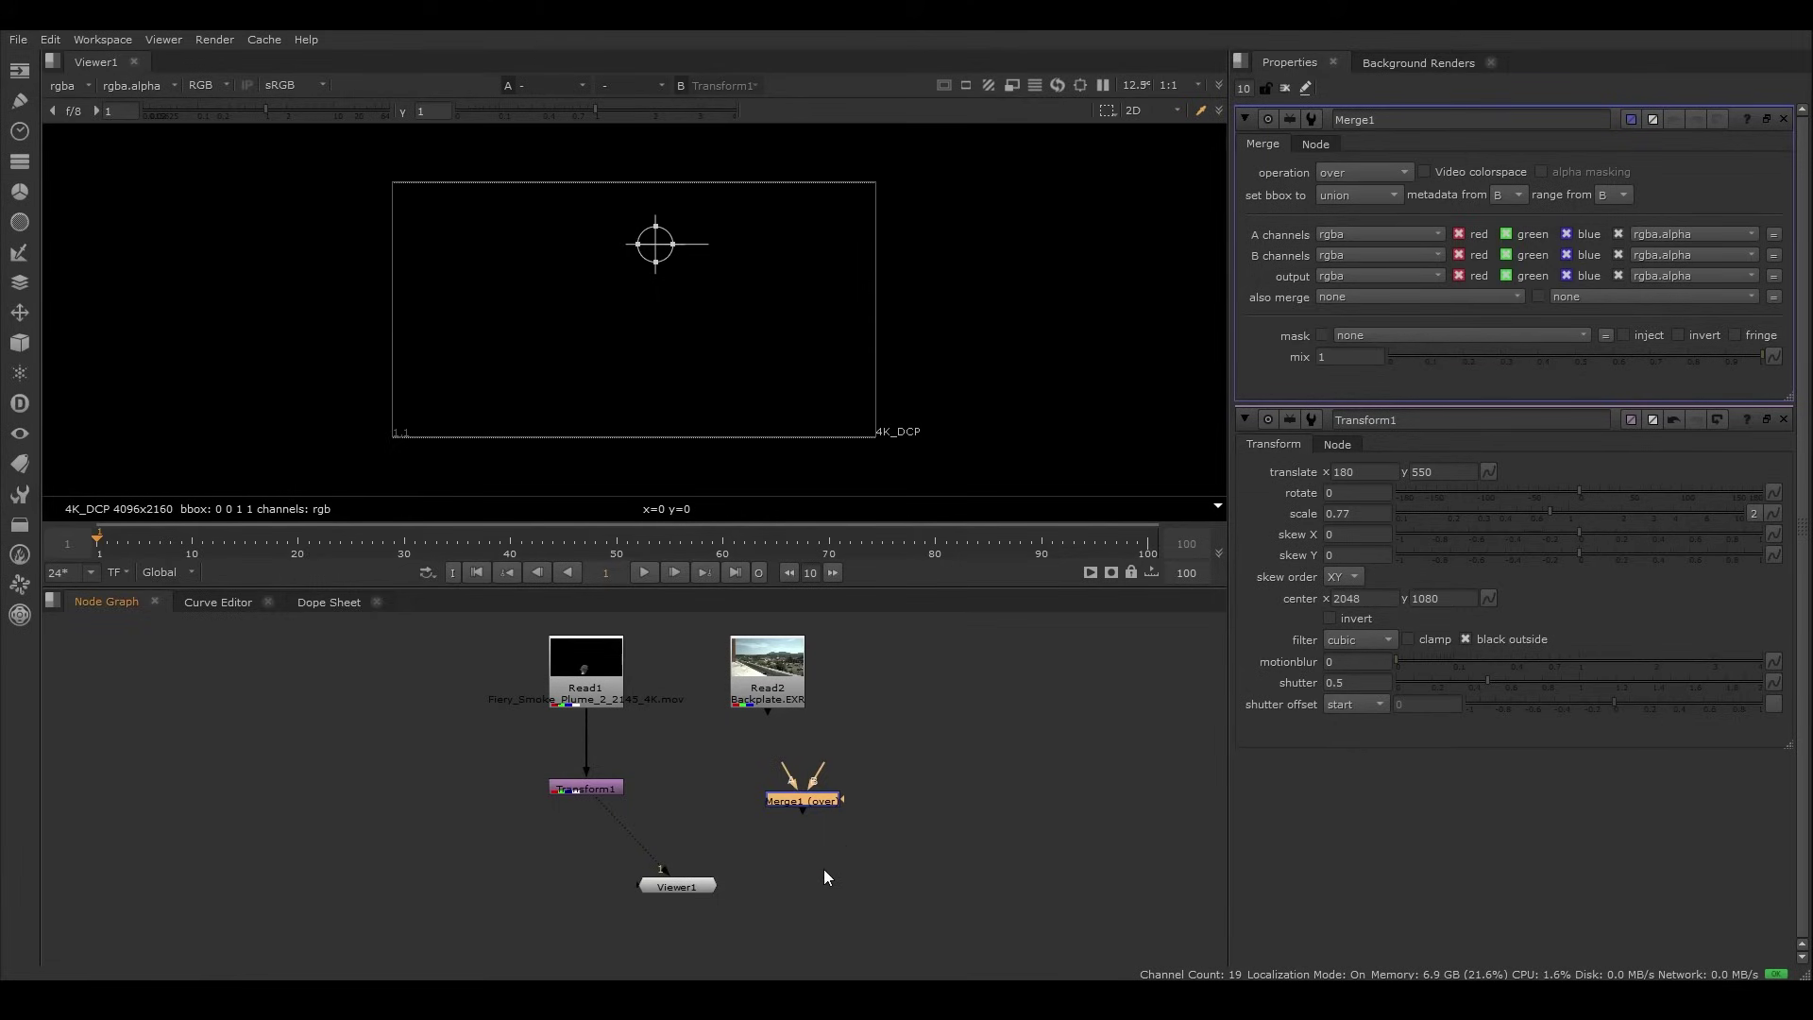
{"action": "left_click_drag", "start_coordinate": [822, 800], "coordinate": [700, 835]}
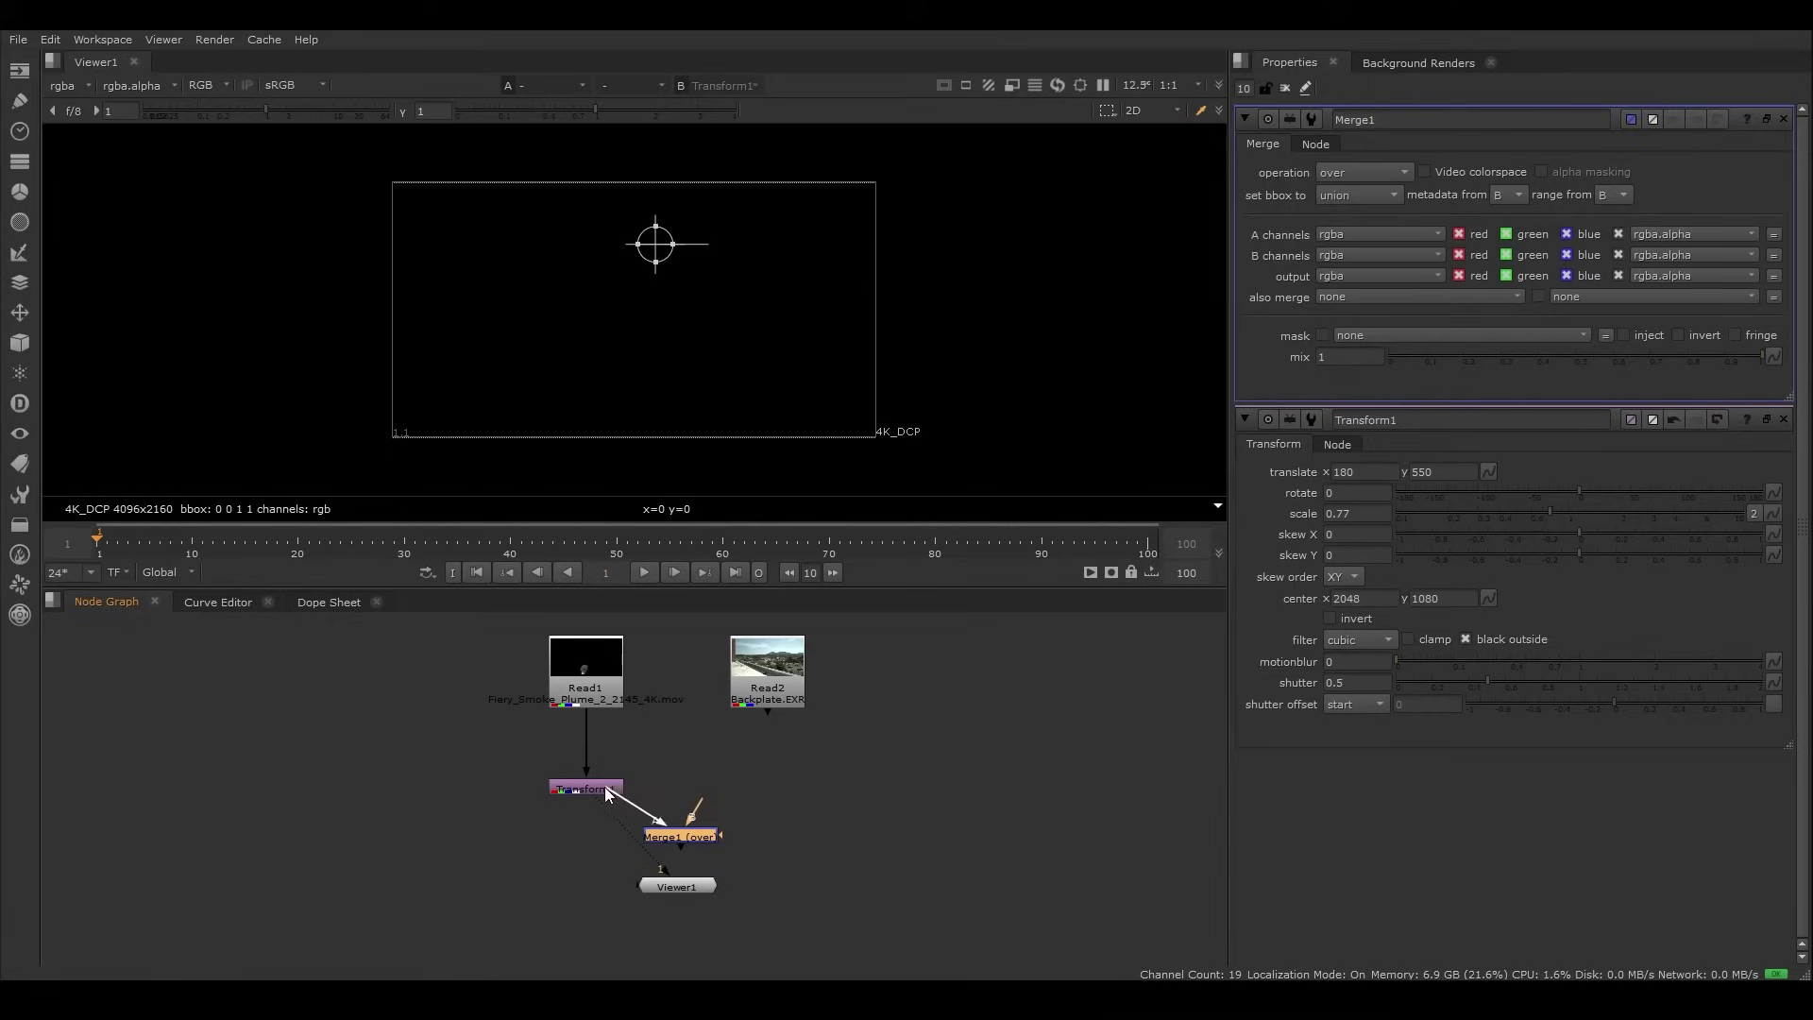
{"action": "left_click_drag", "start_coordinate": [606, 789], "coordinate": [603, 787]}
{"action": "left_click_drag", "start_coordinate": [720, 786], "coordinate": [767, 693]}
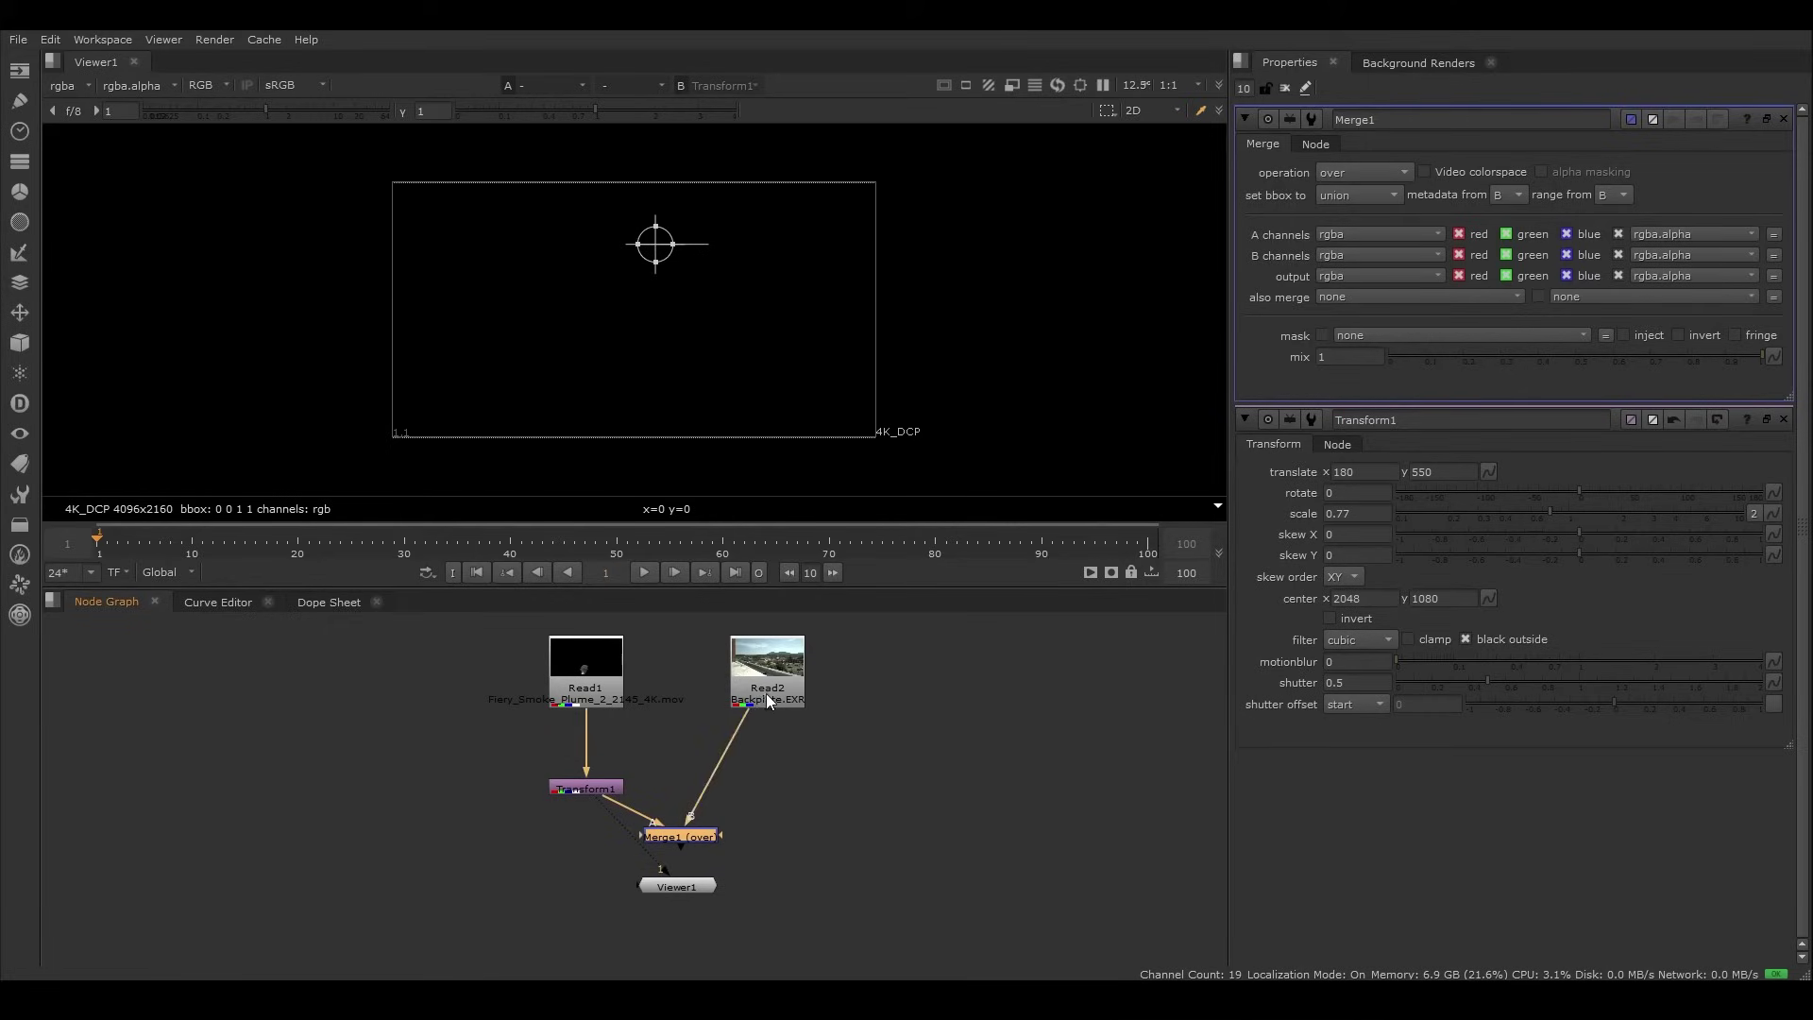
{"action": "key", "text": "1"}
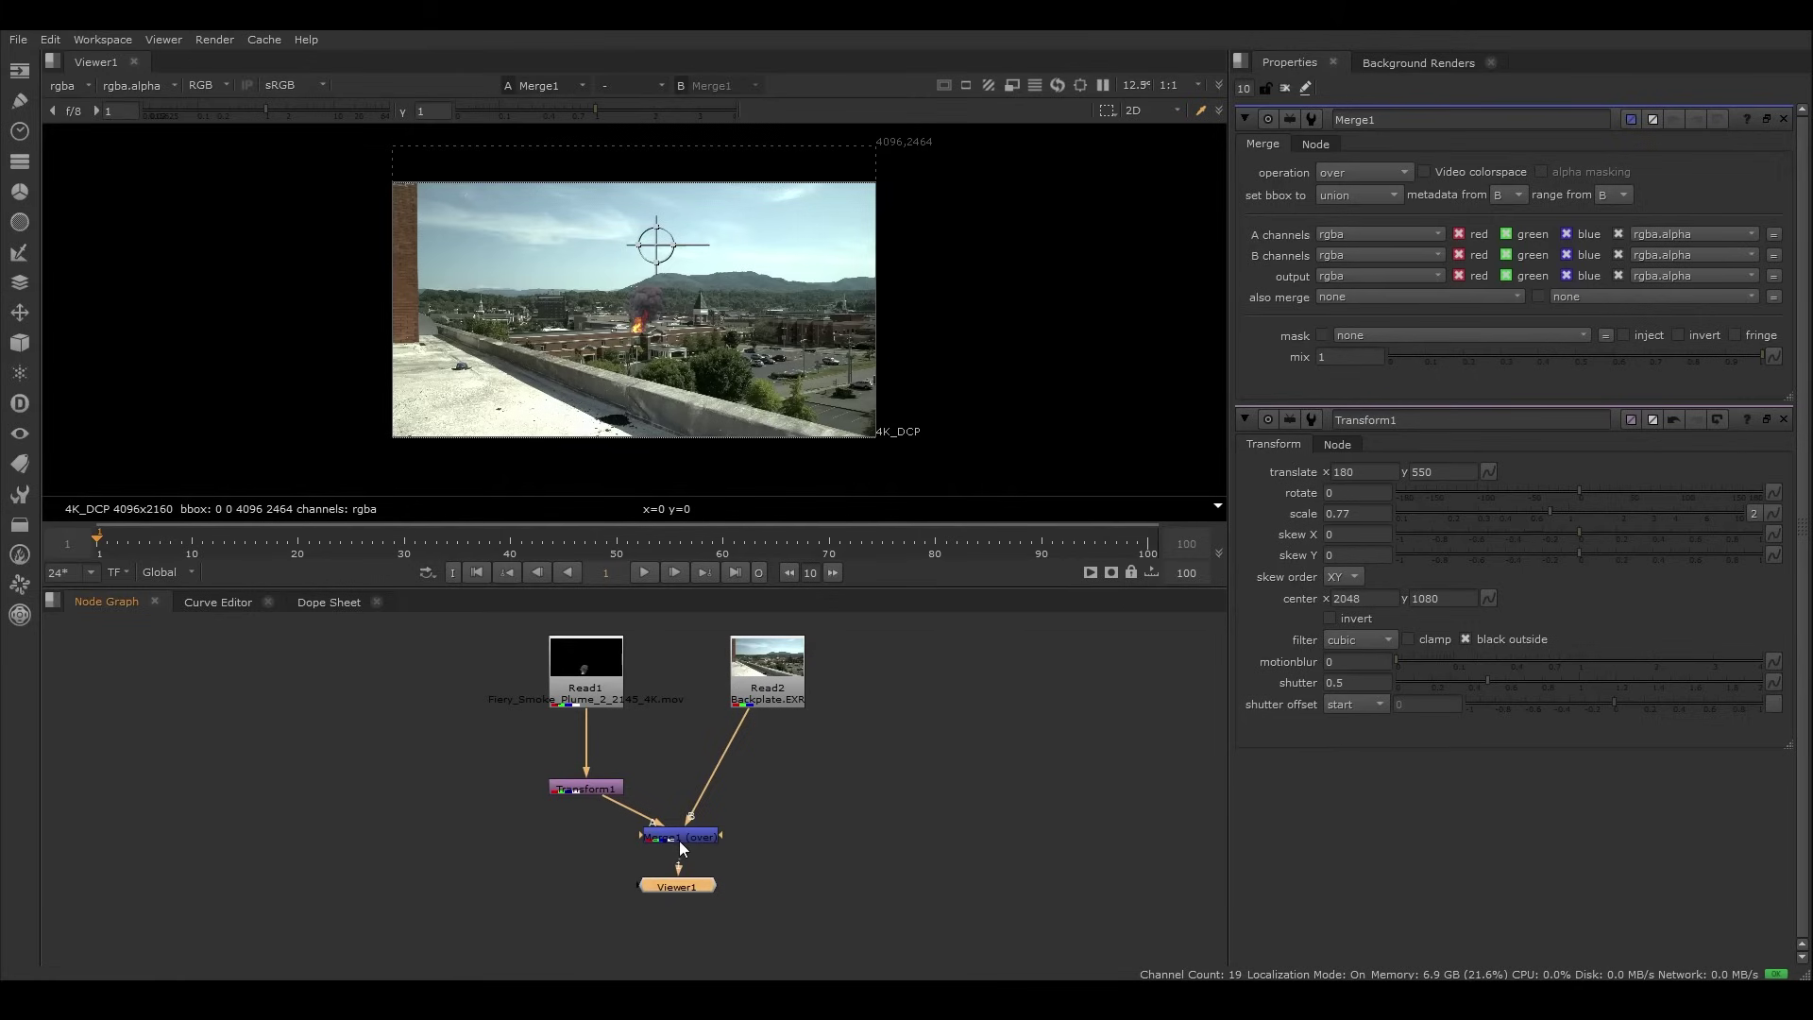
Step: Play back the merged composite and look through the Merge1 node's available operations, keeping over
{"action": "left_click", "coordinate": [644, 572]}
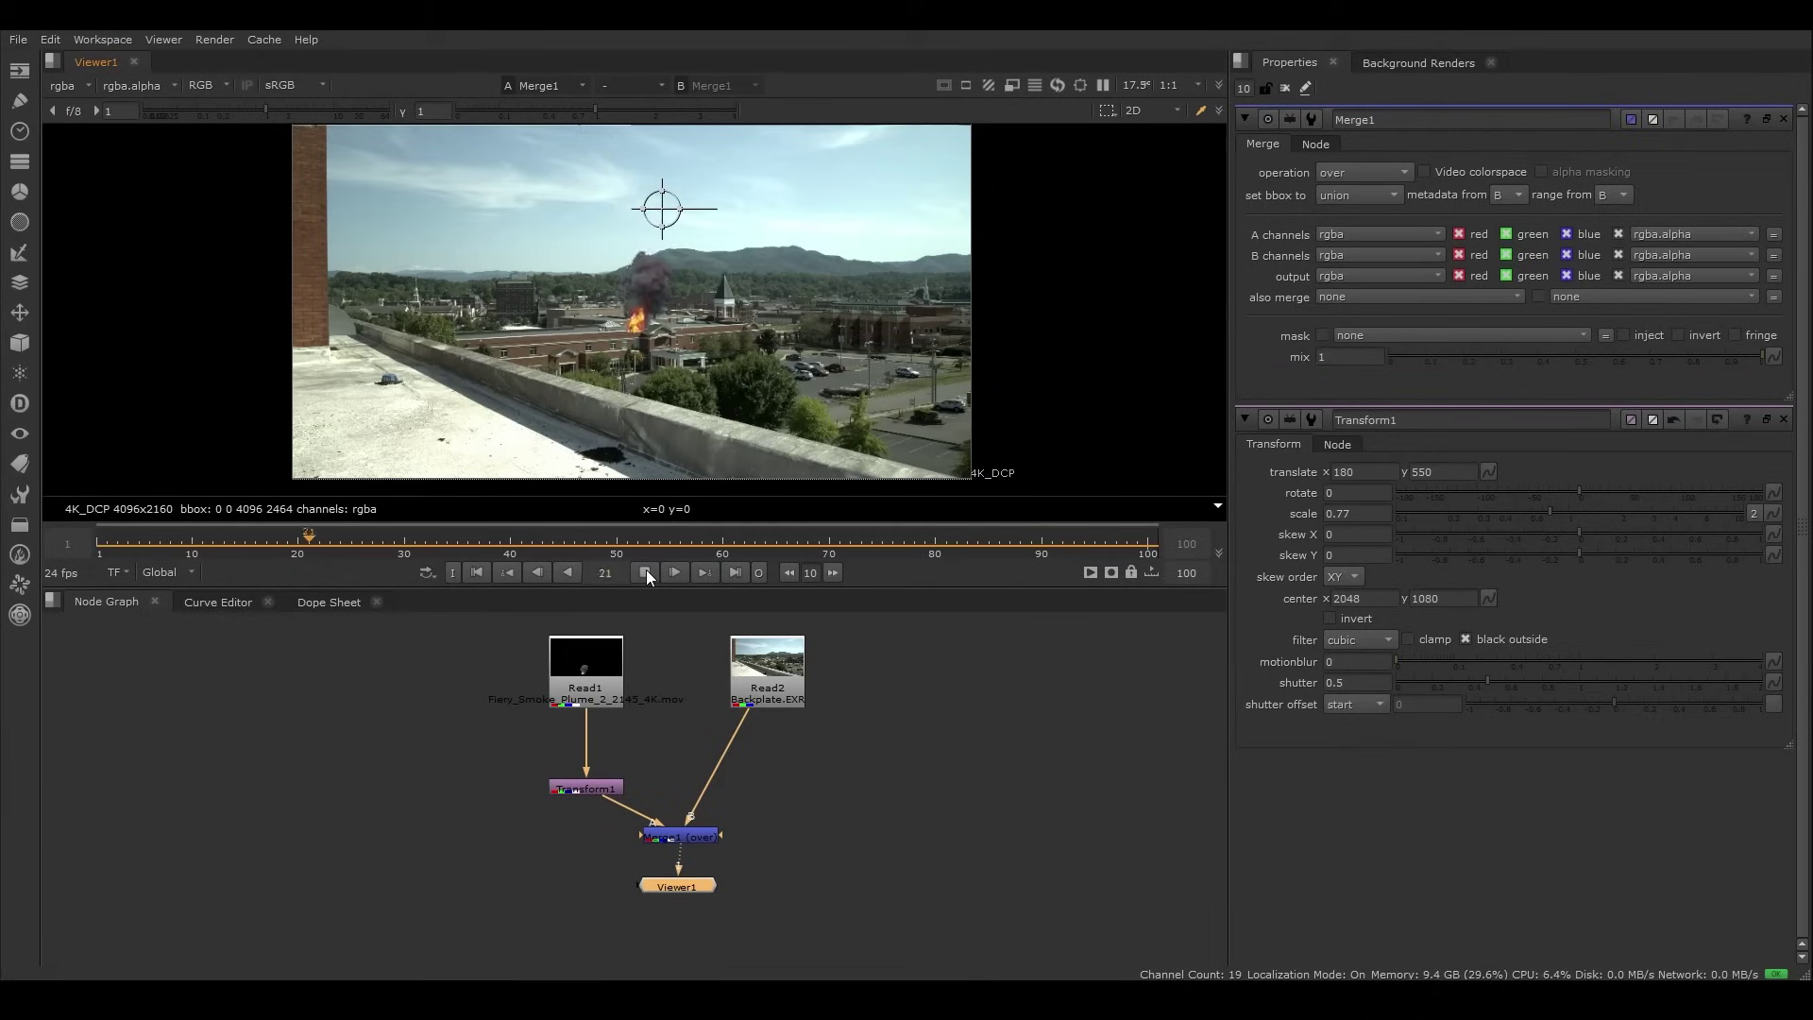
{"action": "left_click", "coordinate": [646, 572]}
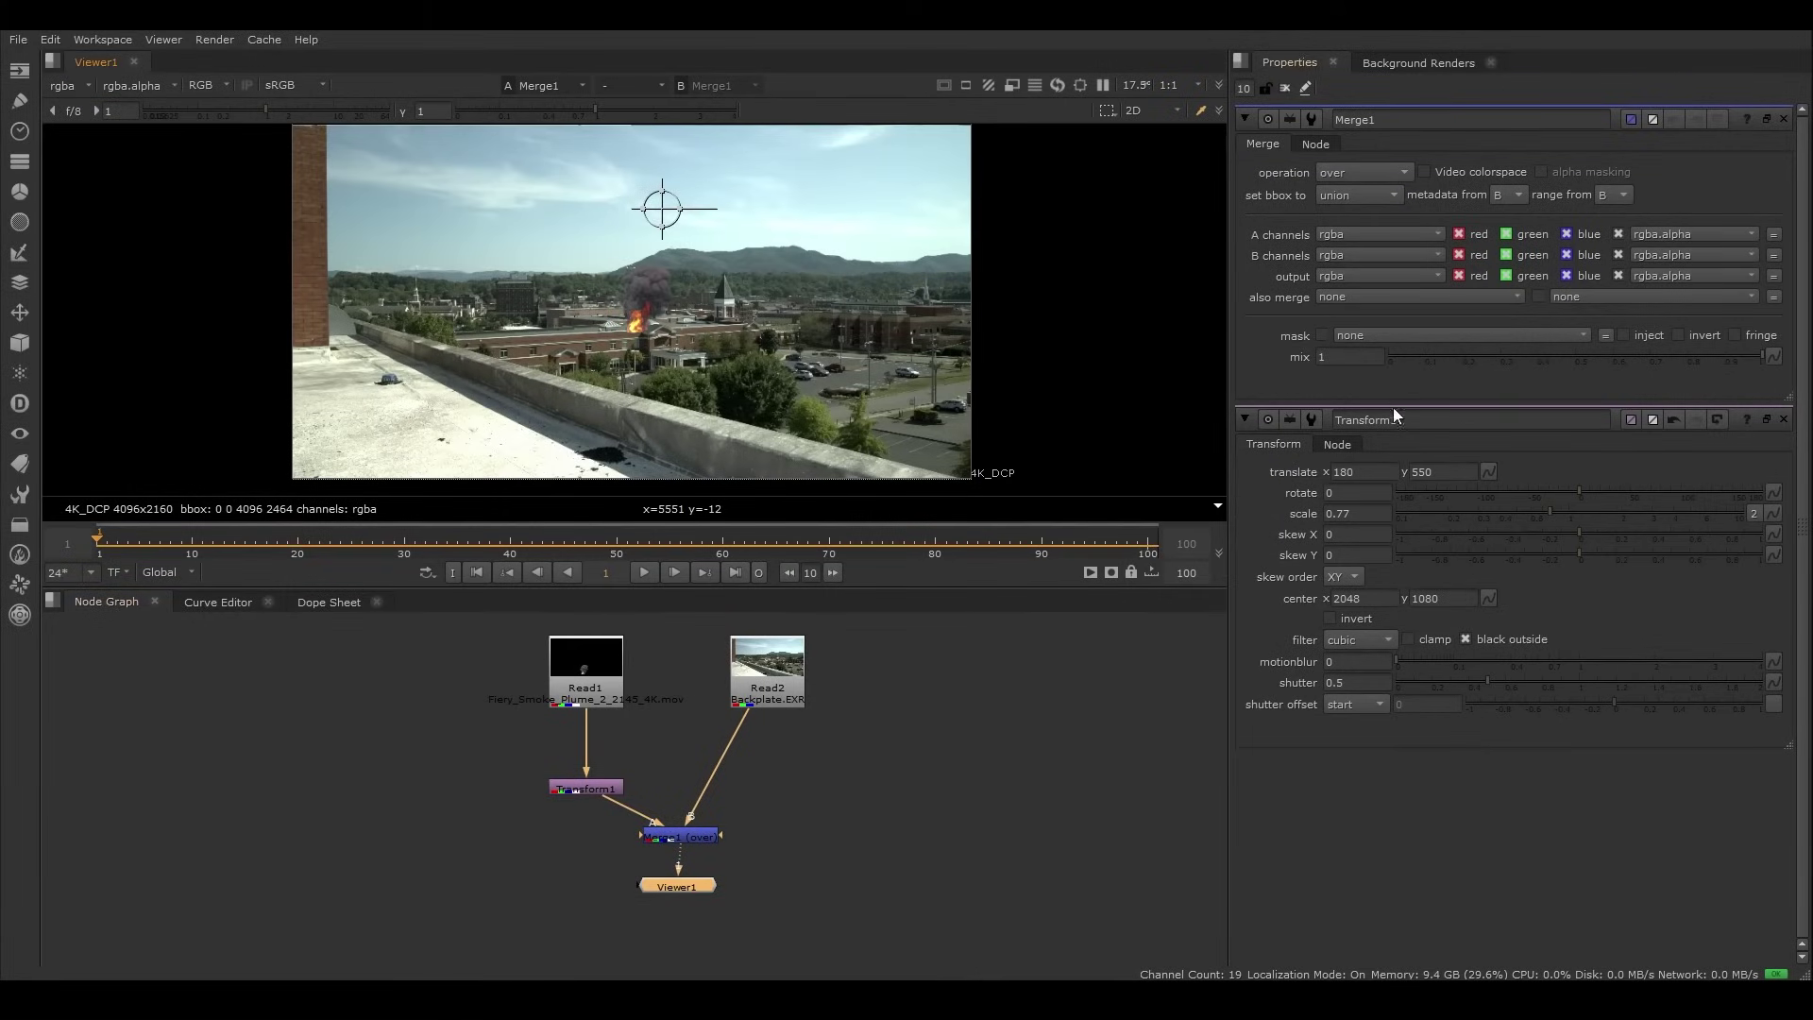
{"action": "left_click", "coordinate": [1375, 170]}
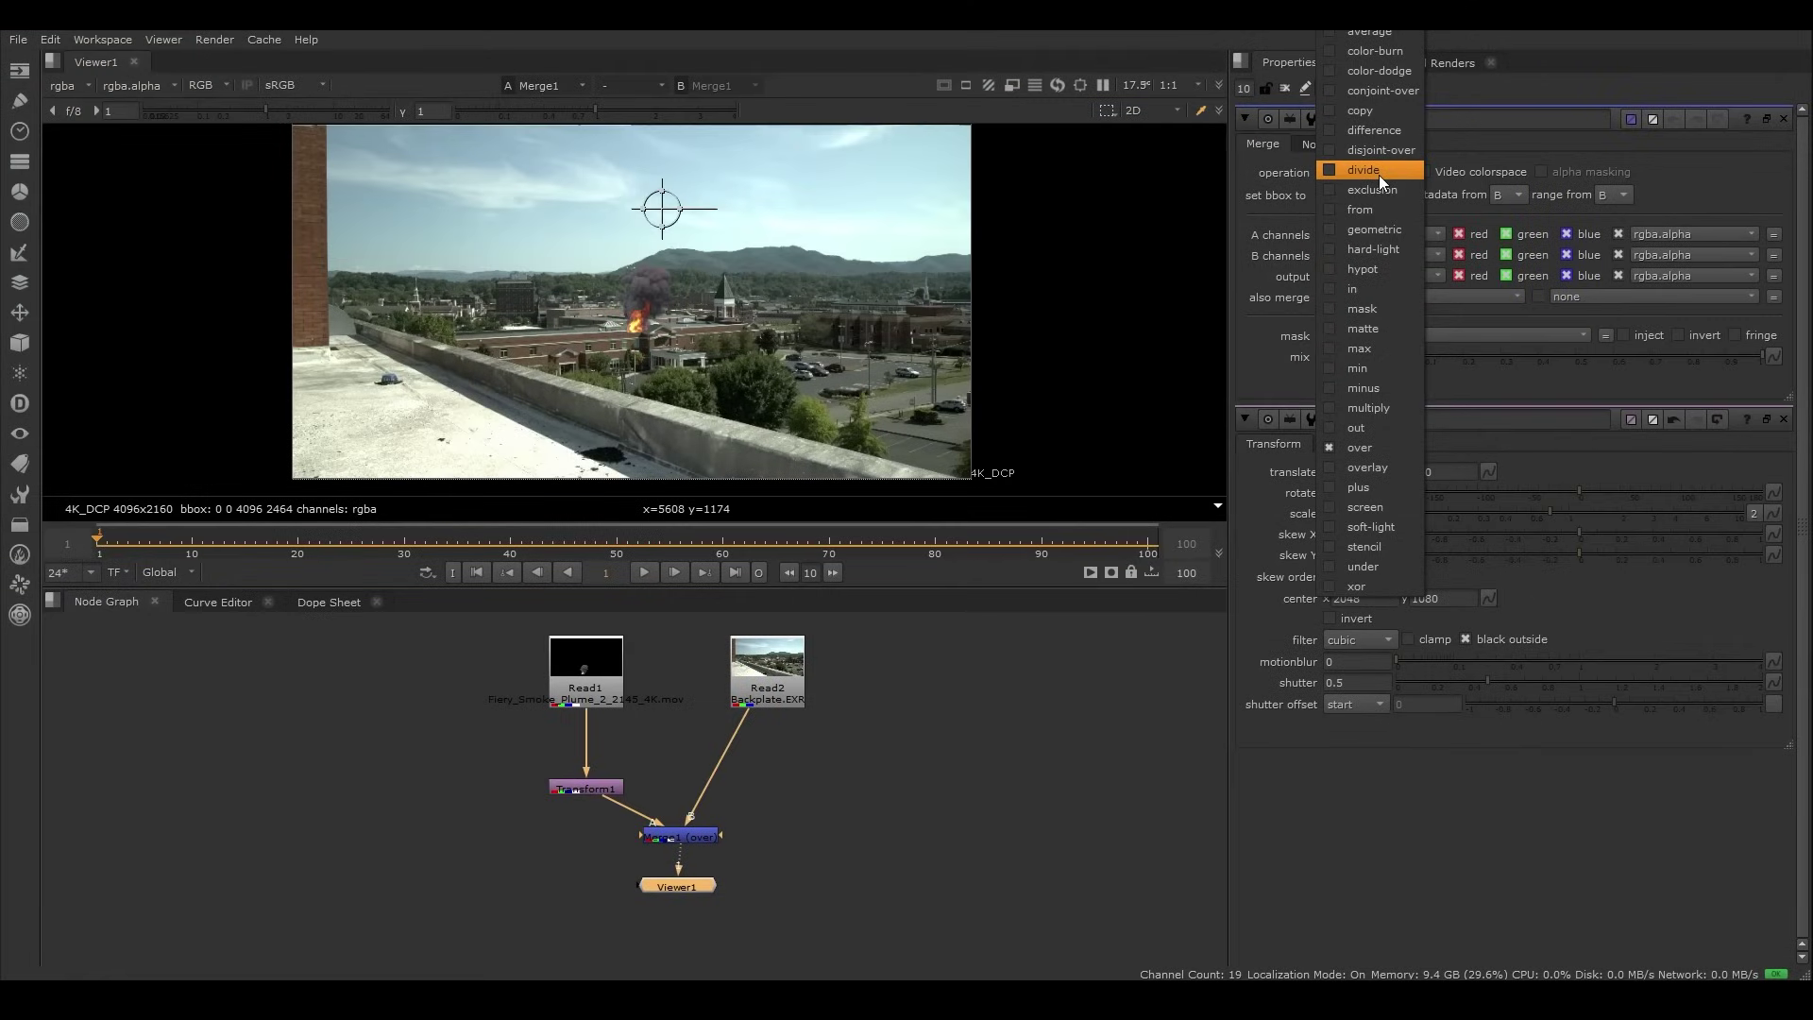
{"action": "left_click", "coordinate": [767, 836]}
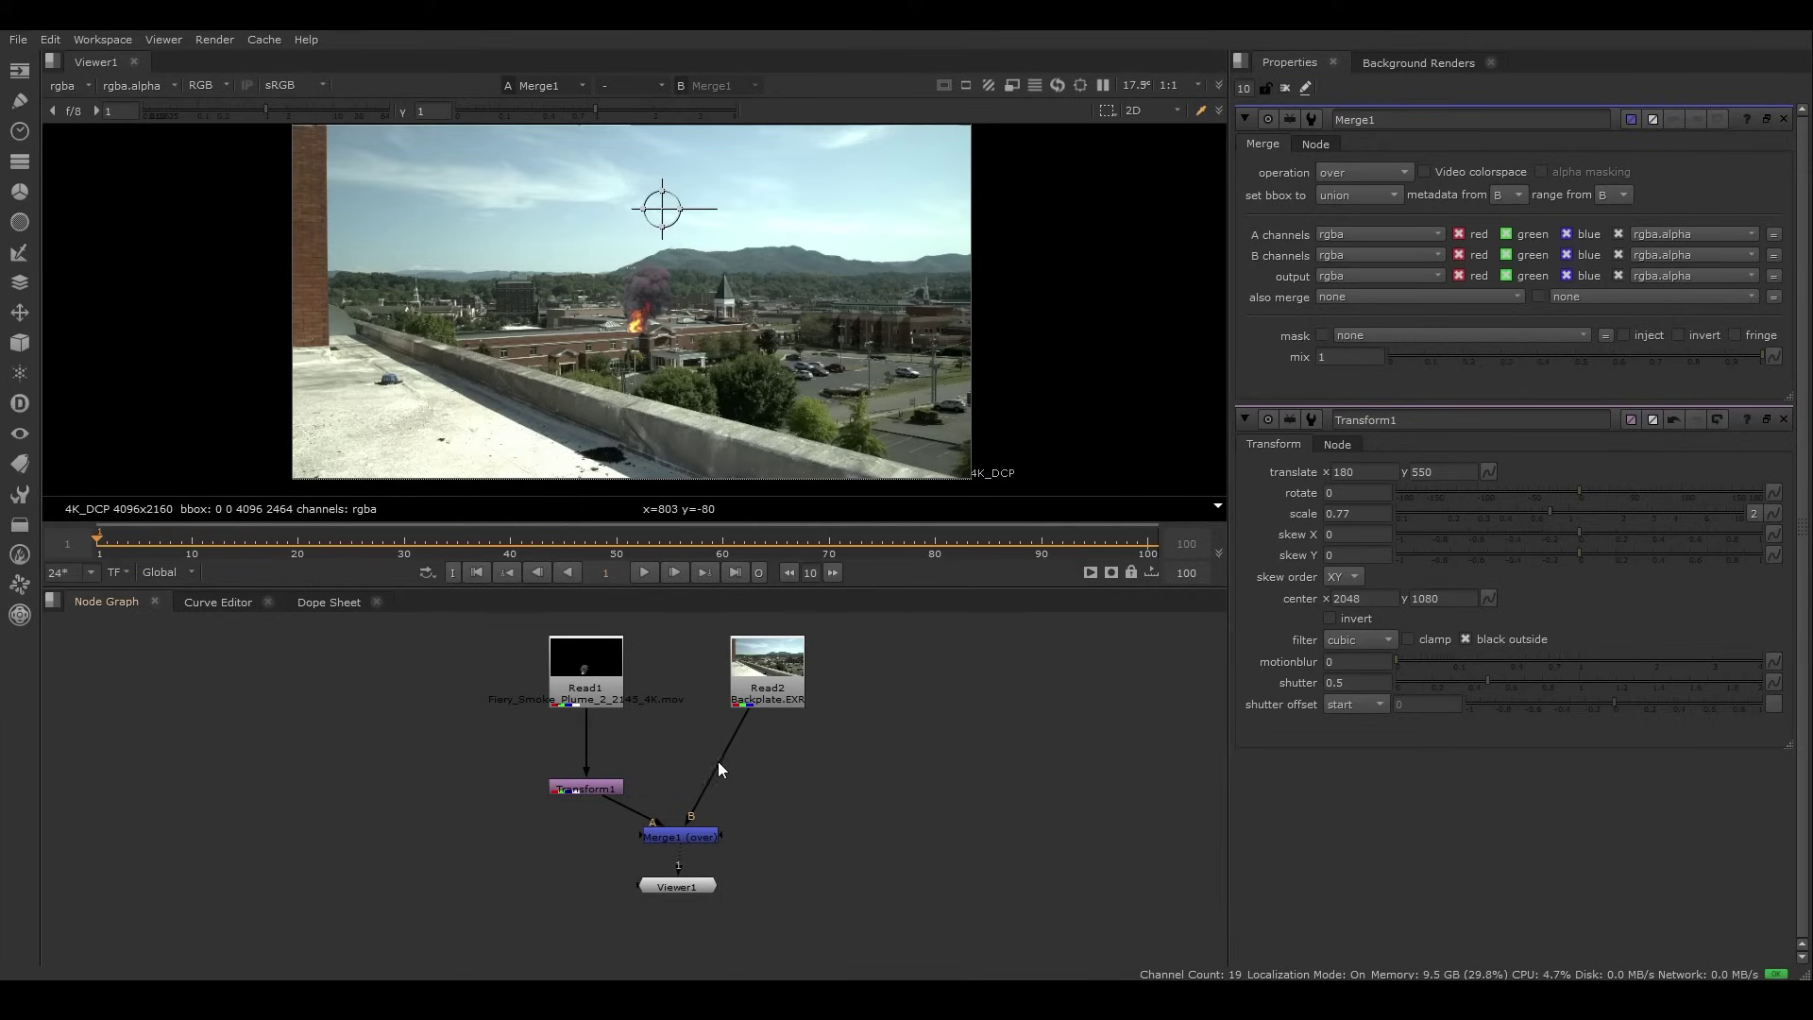
Step: Tidy the node graph by moving Transform1 closer to Read1 and placing Viewer1 lower beneath Merge1
{"action": "left_click", "coordinate": [609, 693]}
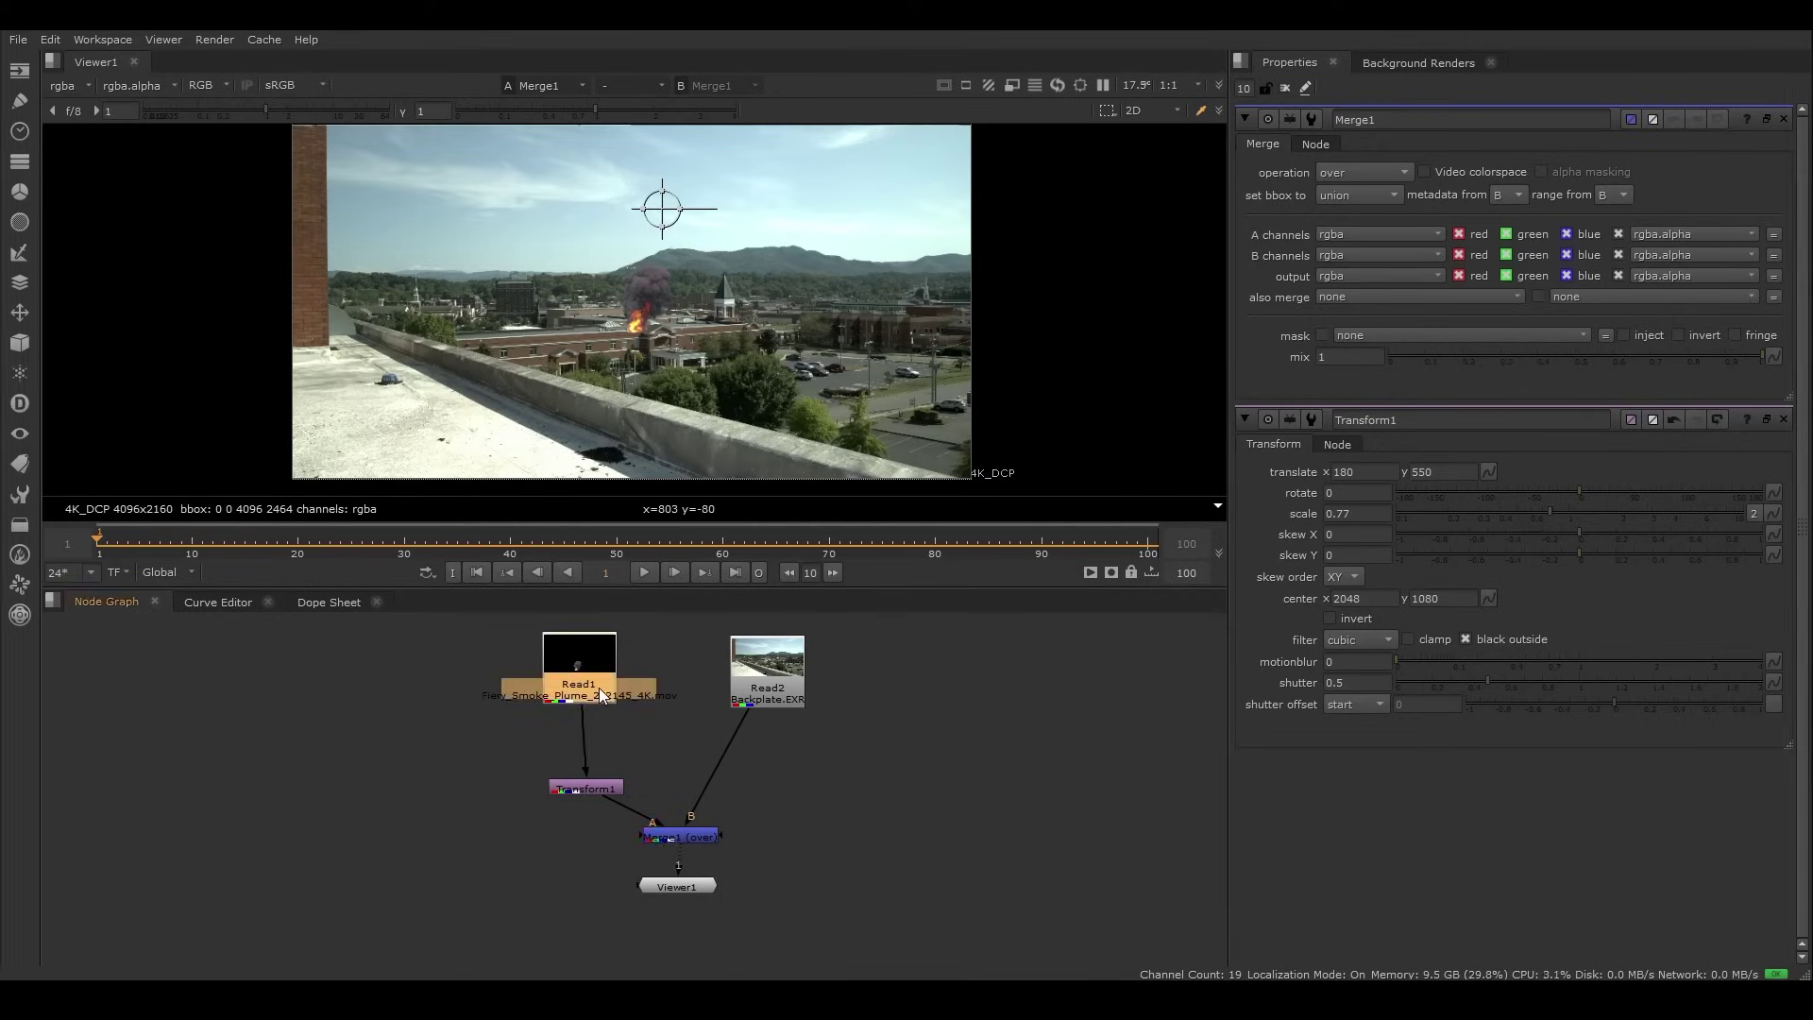
{"action": "left_click_drag", "start_coordinate": [571, 789], "coordinate": [570, 753]}
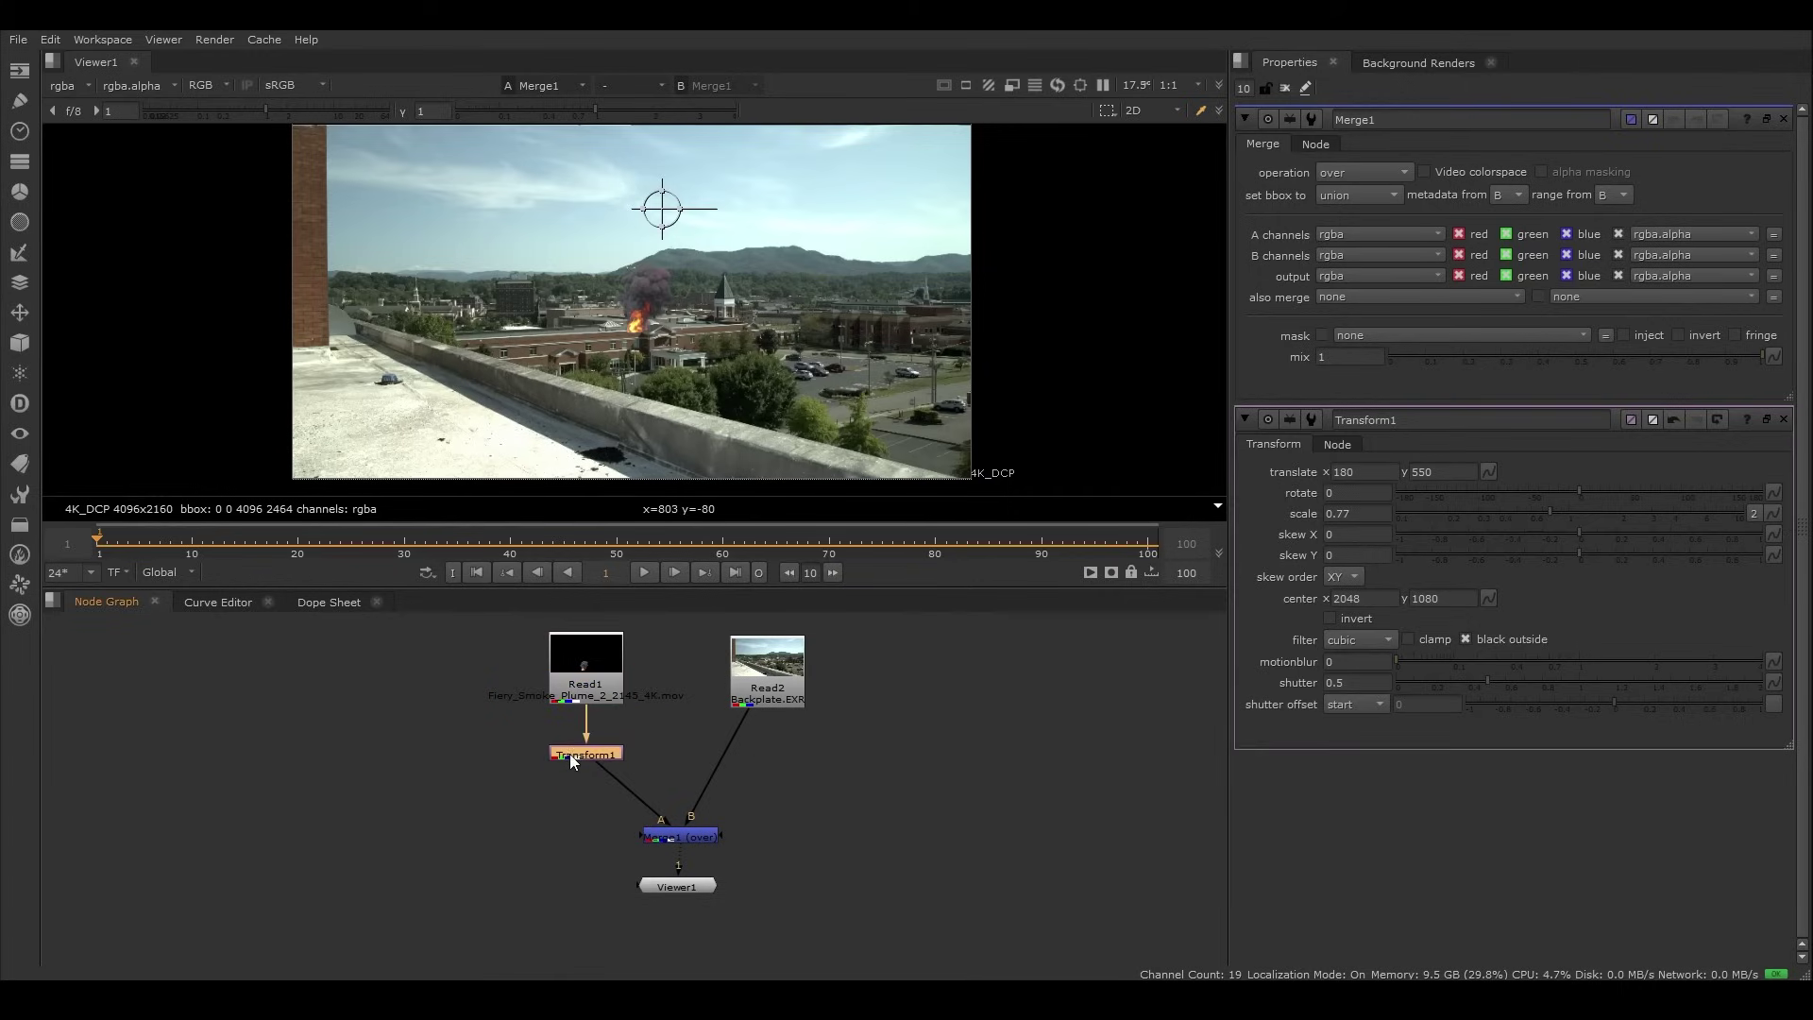
{"action": "left_click_drag", "start_coordinate": [666, 892], "coordinate": [668, 896]}
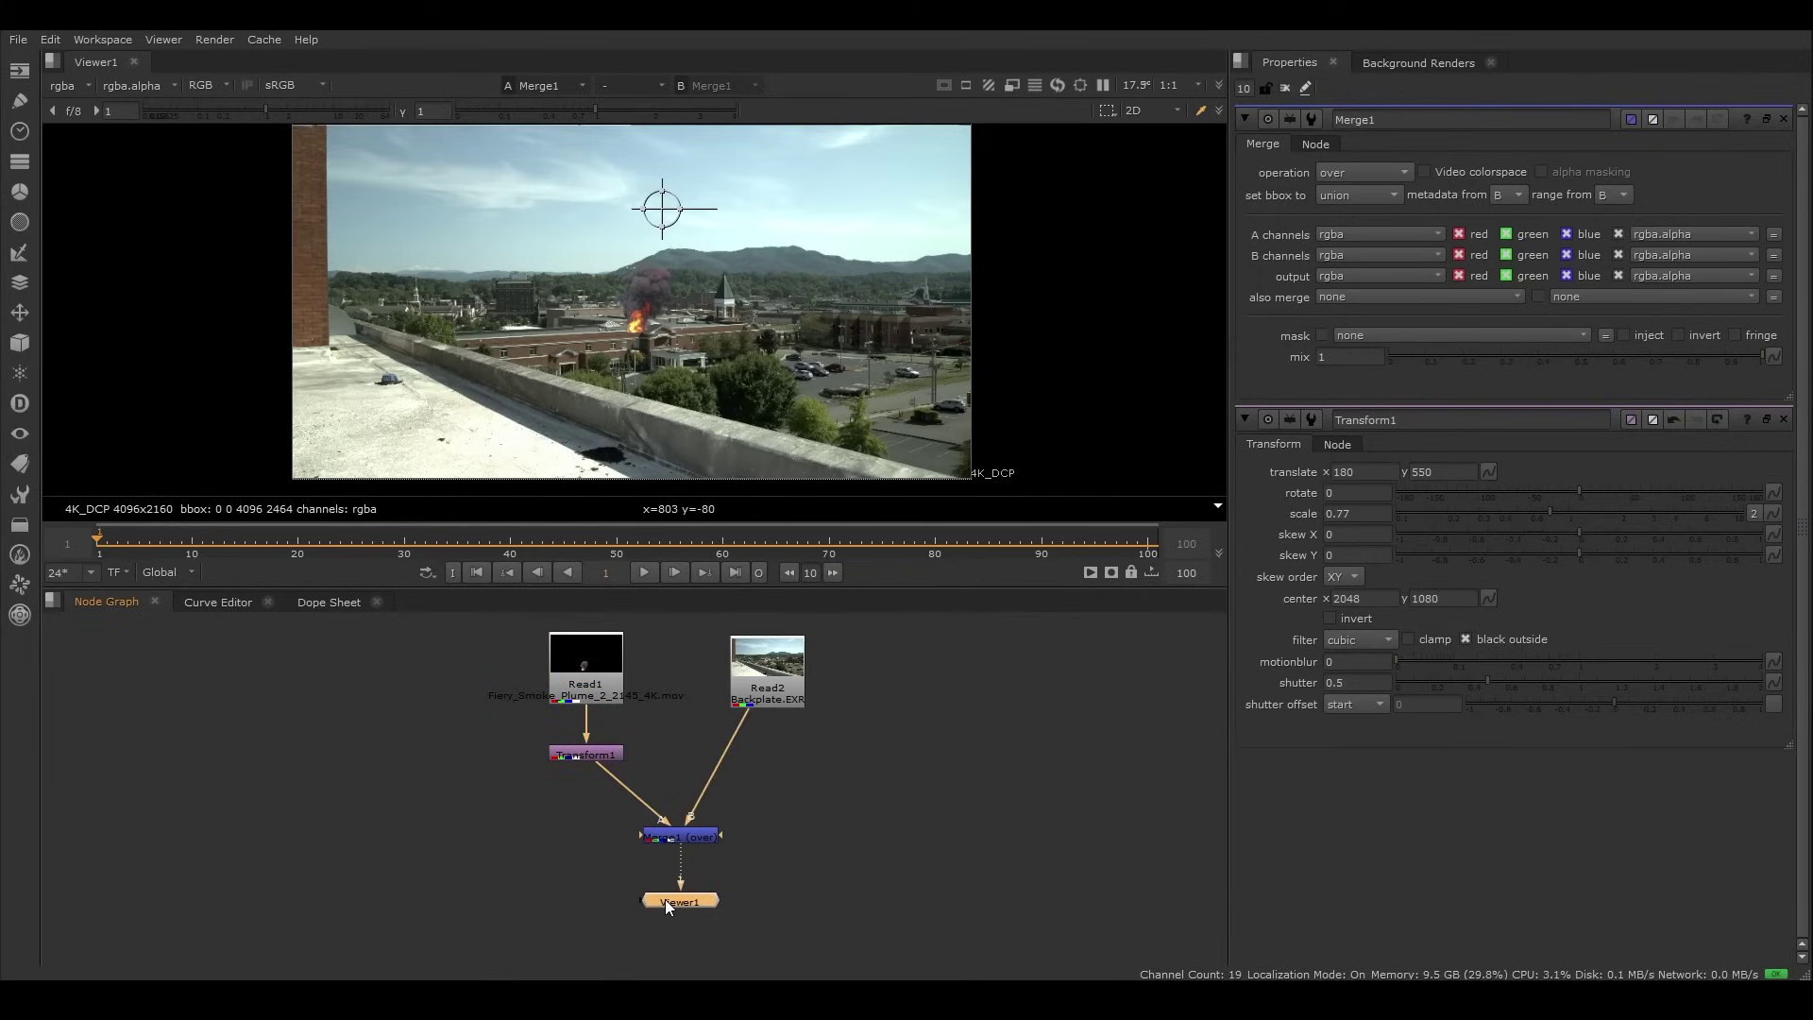
{"action": "left_click", "coordinate": [786, 817]}
Step: Insert a Dot on the connection from Read2 to Merge1 and align it directly below the backplate node
{"action": "left_click", "coordinate": [717, 766], "text": "ctrl"}
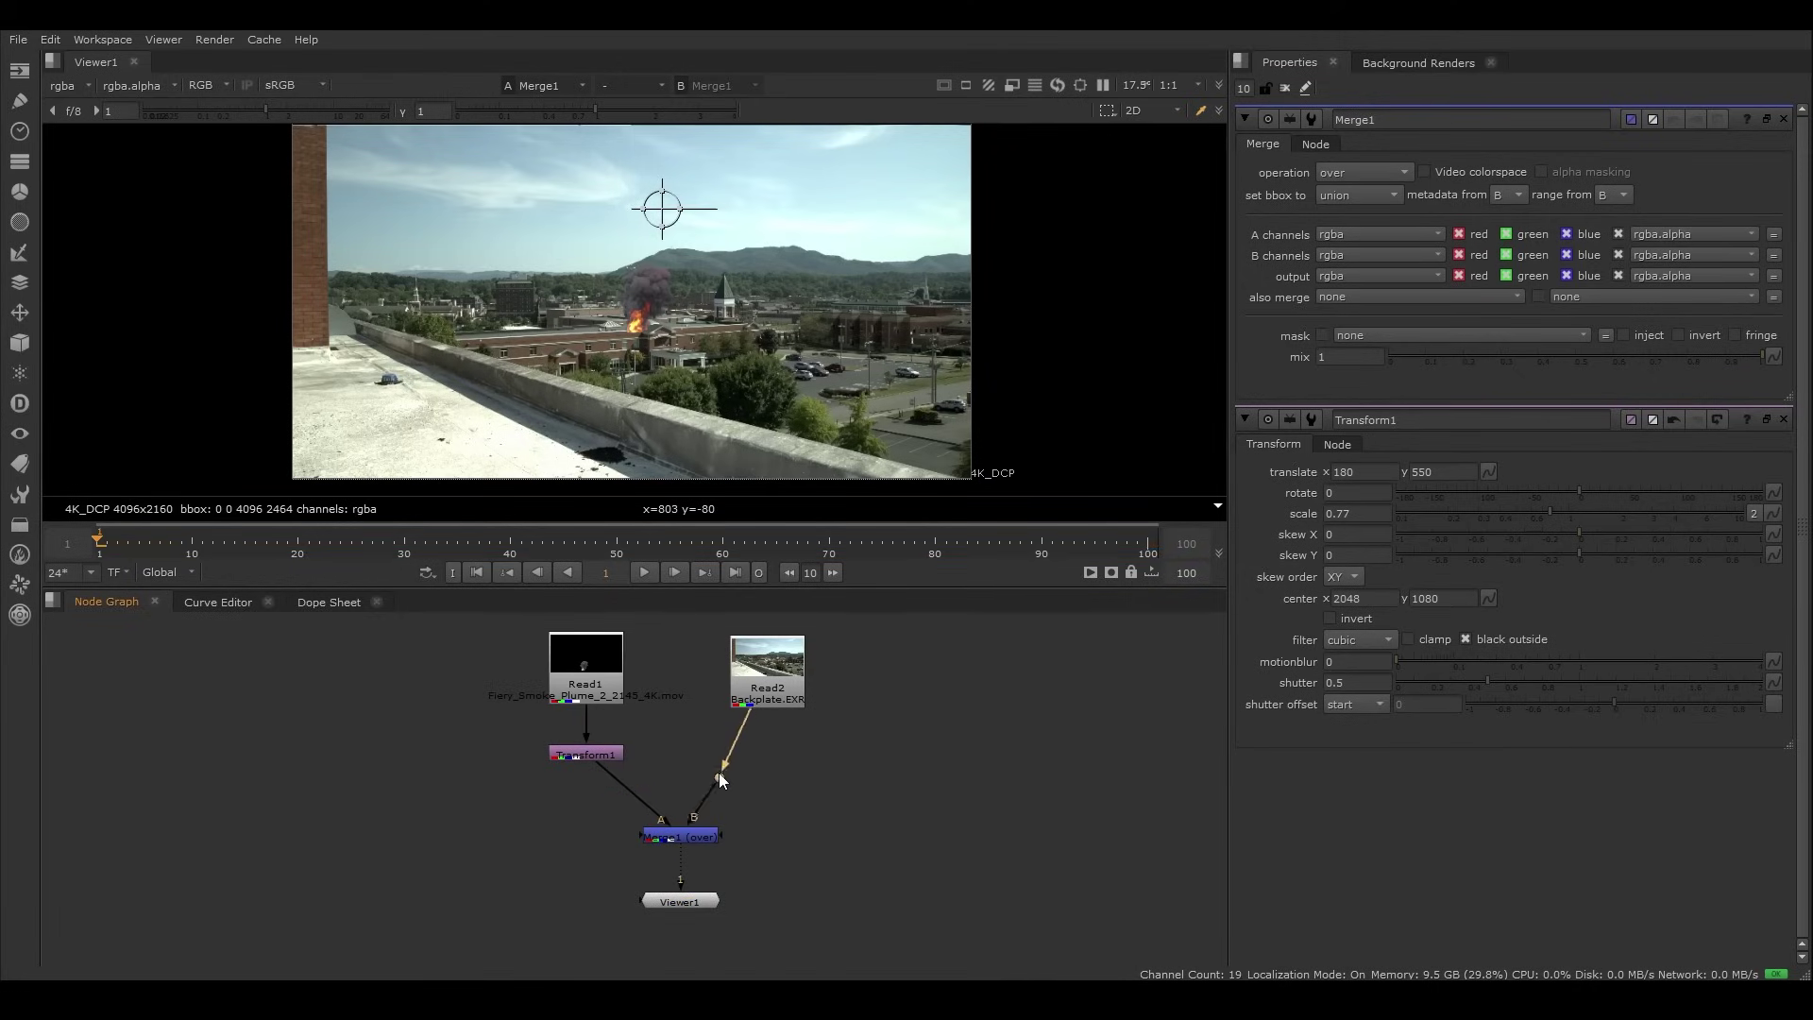
{"action": "left_click_drag", "start_coordinate": [719, 773], "coordinate": [768, 776]}
{"action": "left_click_drag", "start_coordinate": [769, 778], "coordinate": [768, 755]}
Step: Add a Write node beside Merge1 in the node graph
{"action": "left_click", "coordinate": [797, 836]}
{"action": "key", "text": "Tab"}
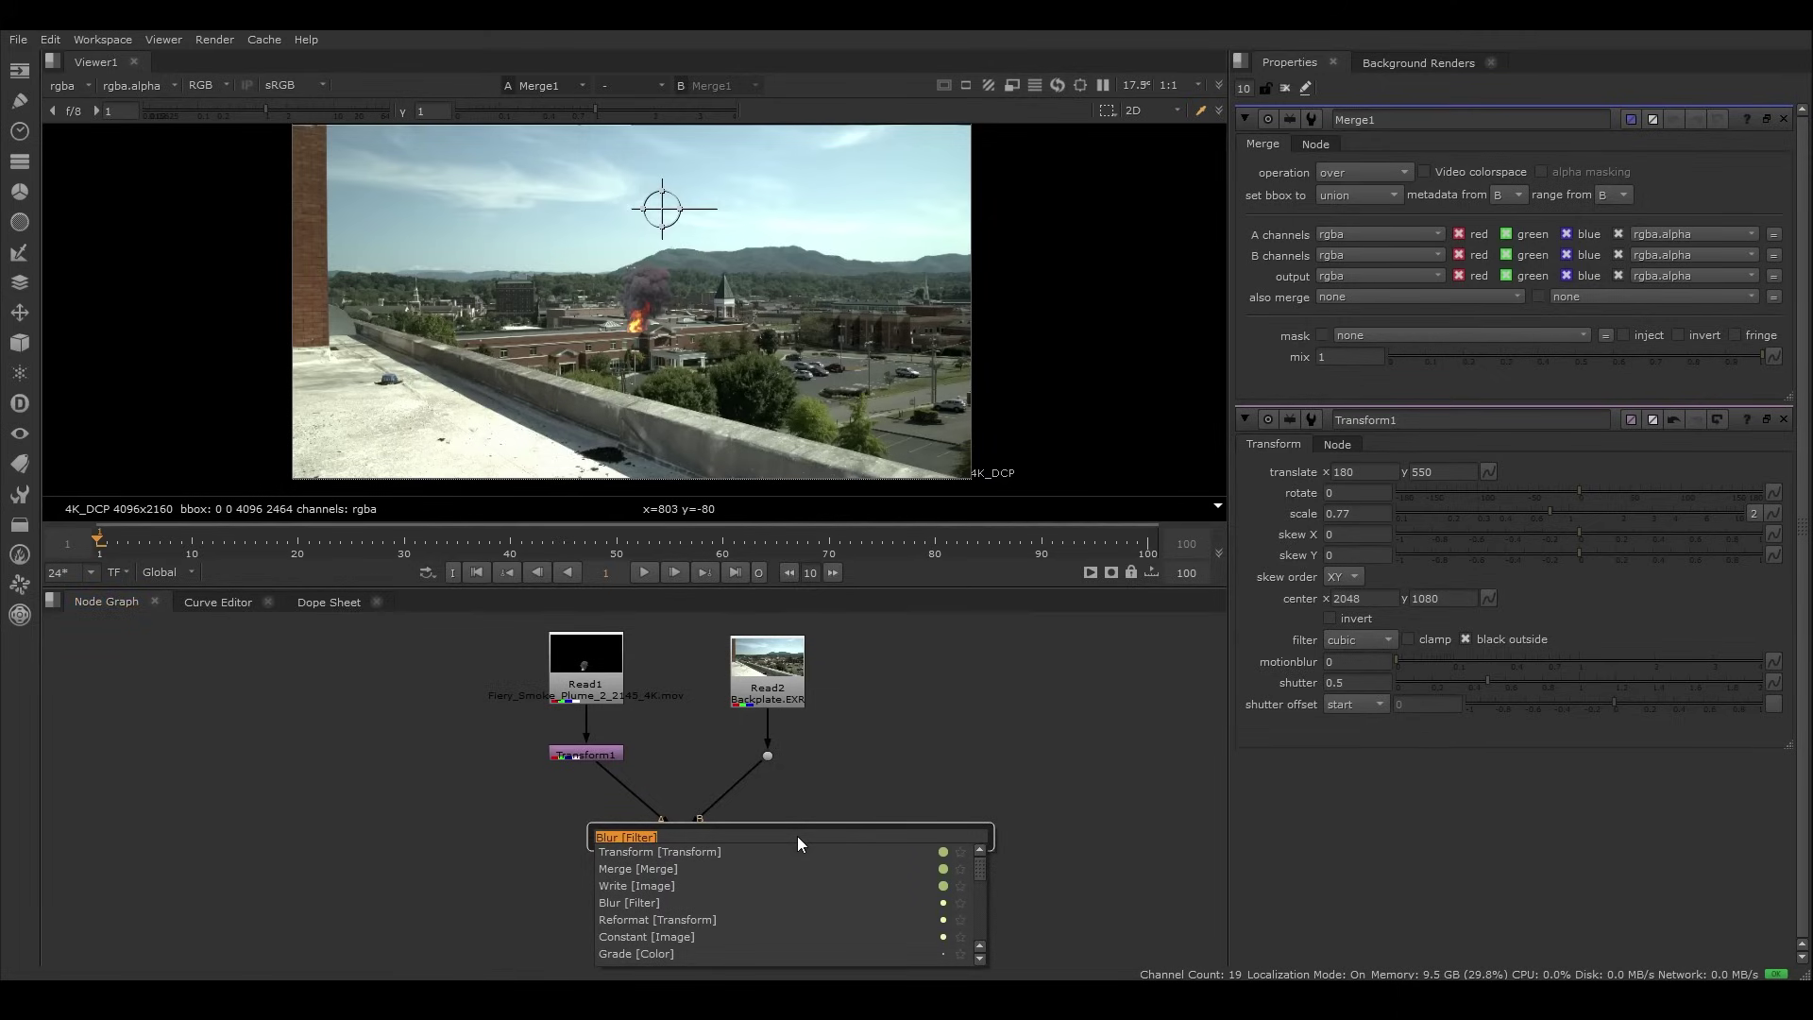
{"action": "type", "text": "write"}
{"action": "key", "text": "Return"}
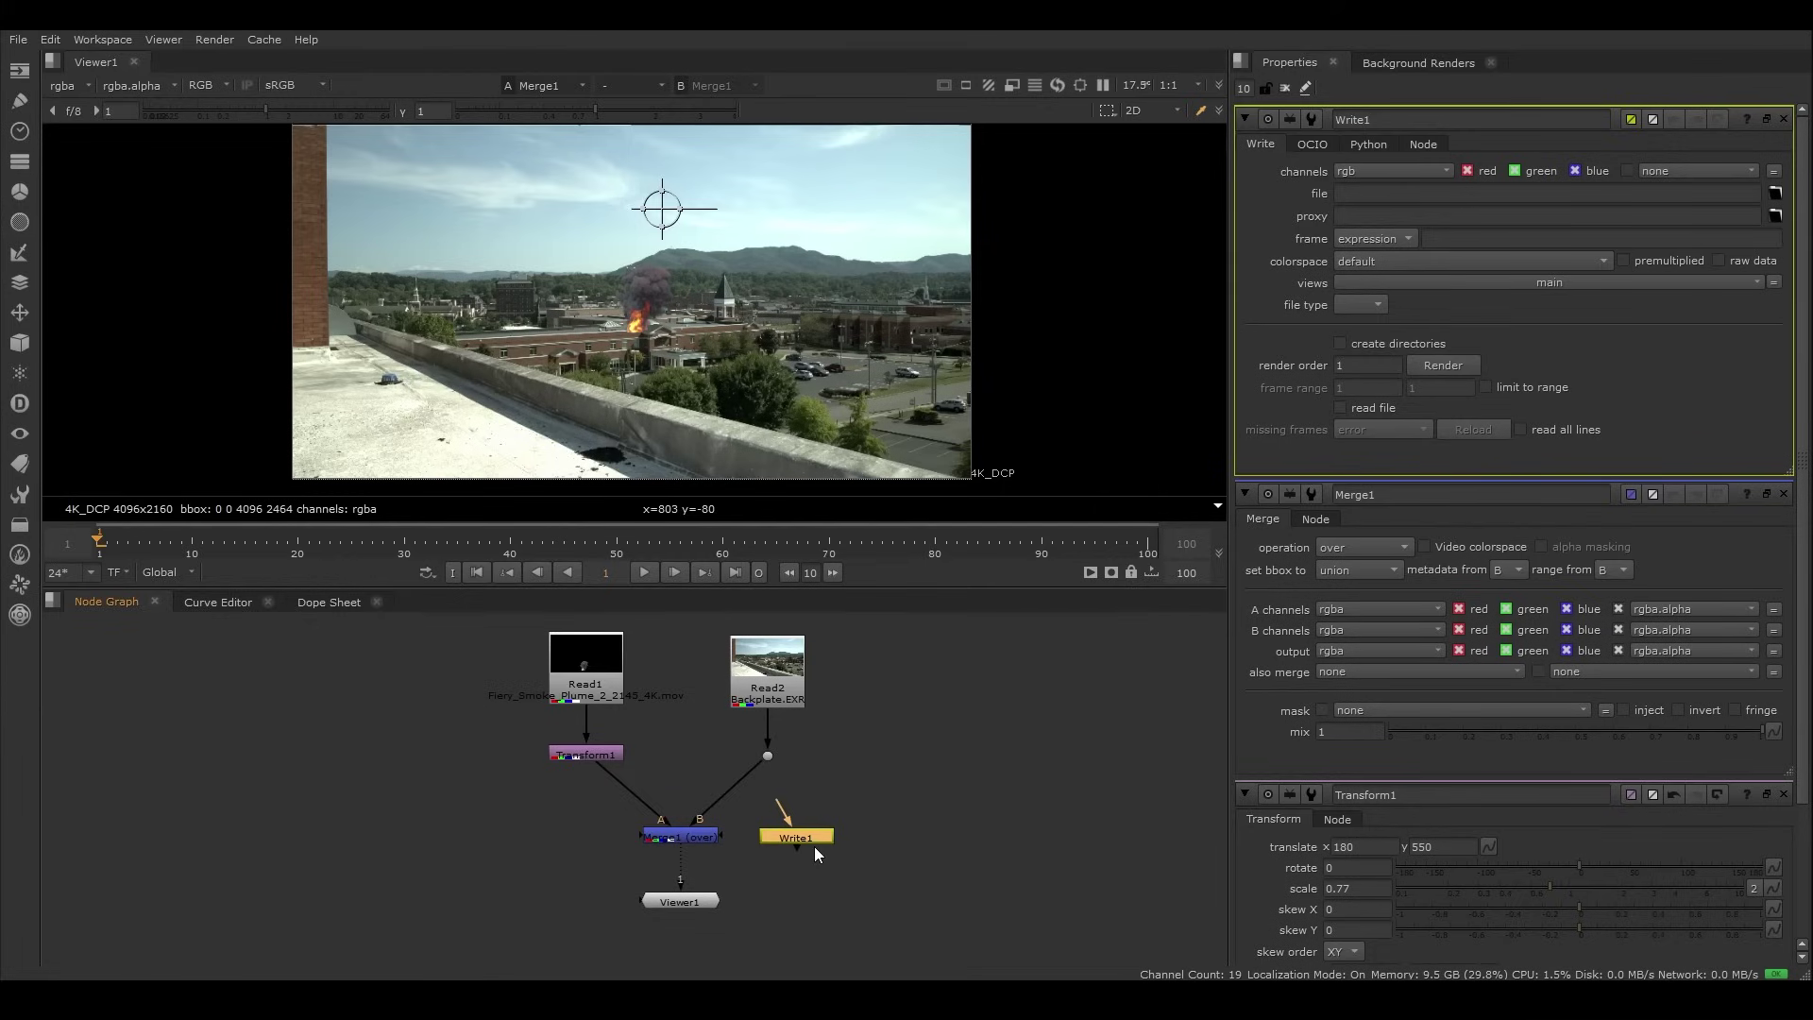
Step: Connect Write1 to the output of Merge1 and set its file type to png
{"action": "left_click_drag", "start_coordinate": [816, 850], "coordinate": [694, 837]}
{"action": "middle_click_drag", "start_coordinate": [917, 881], "coordinate": [929, 824]}
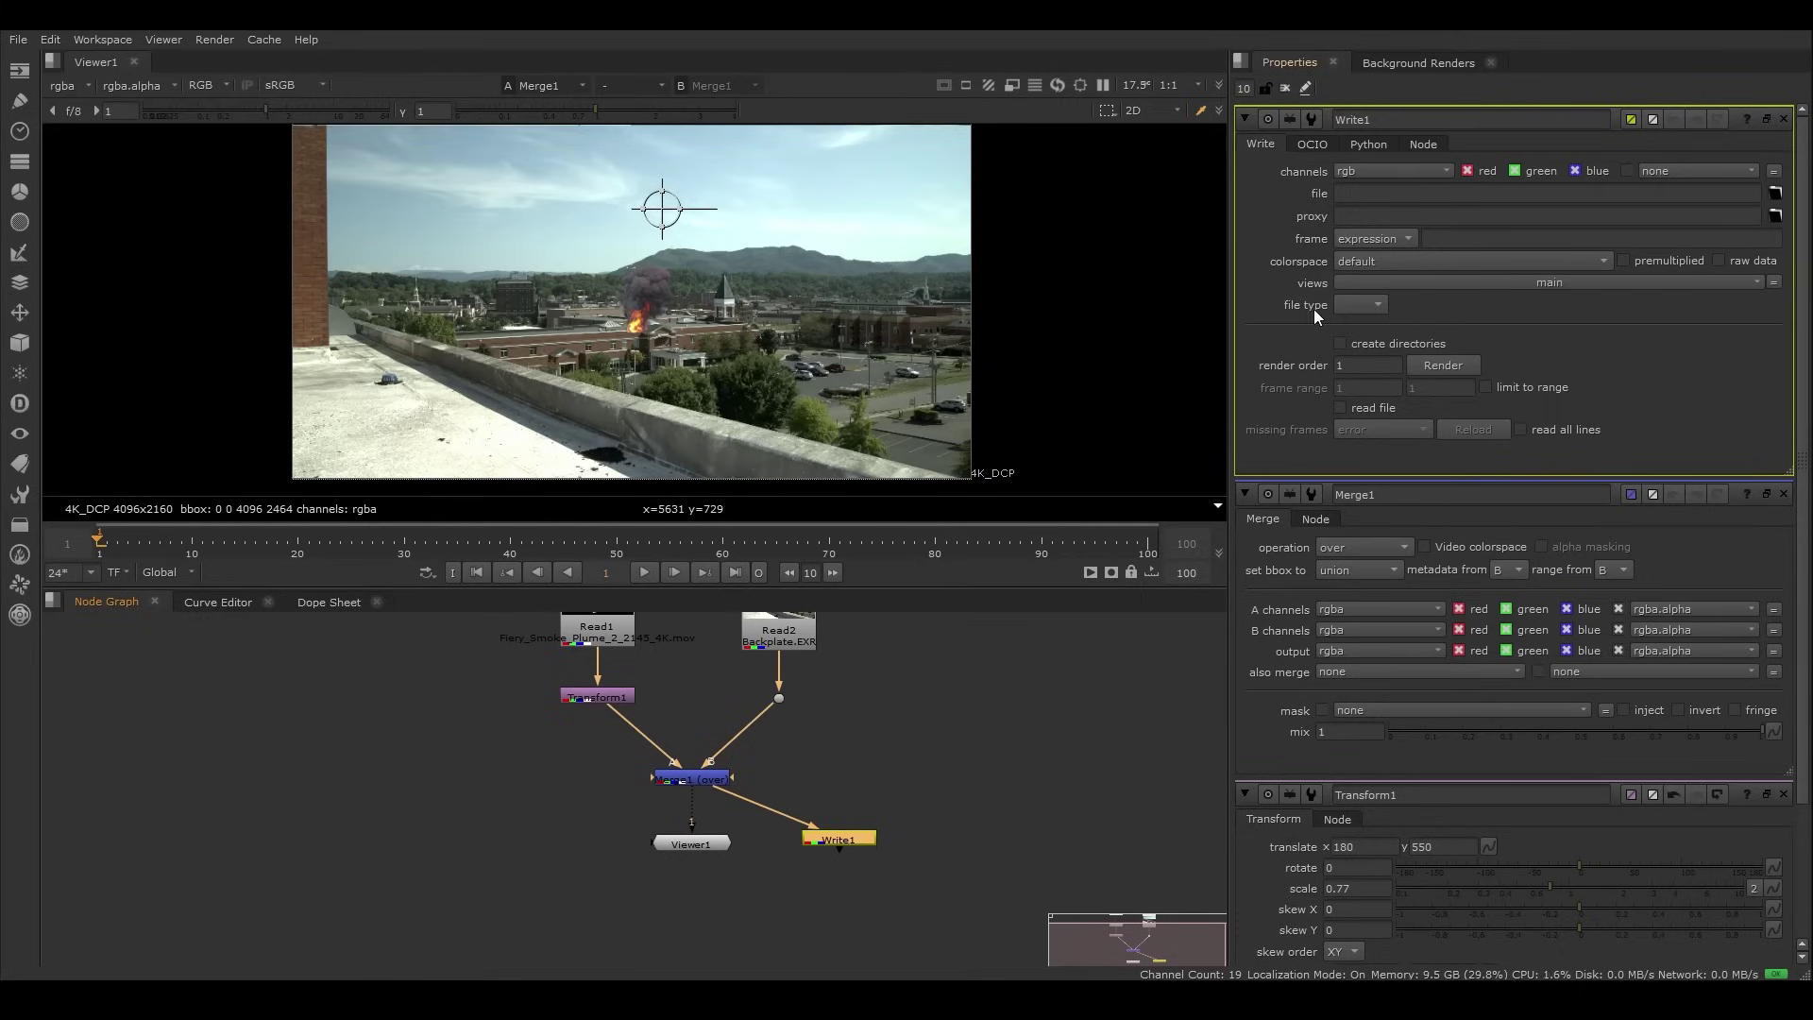
{"action": "left_click", "coordinate": [1374, 307]}
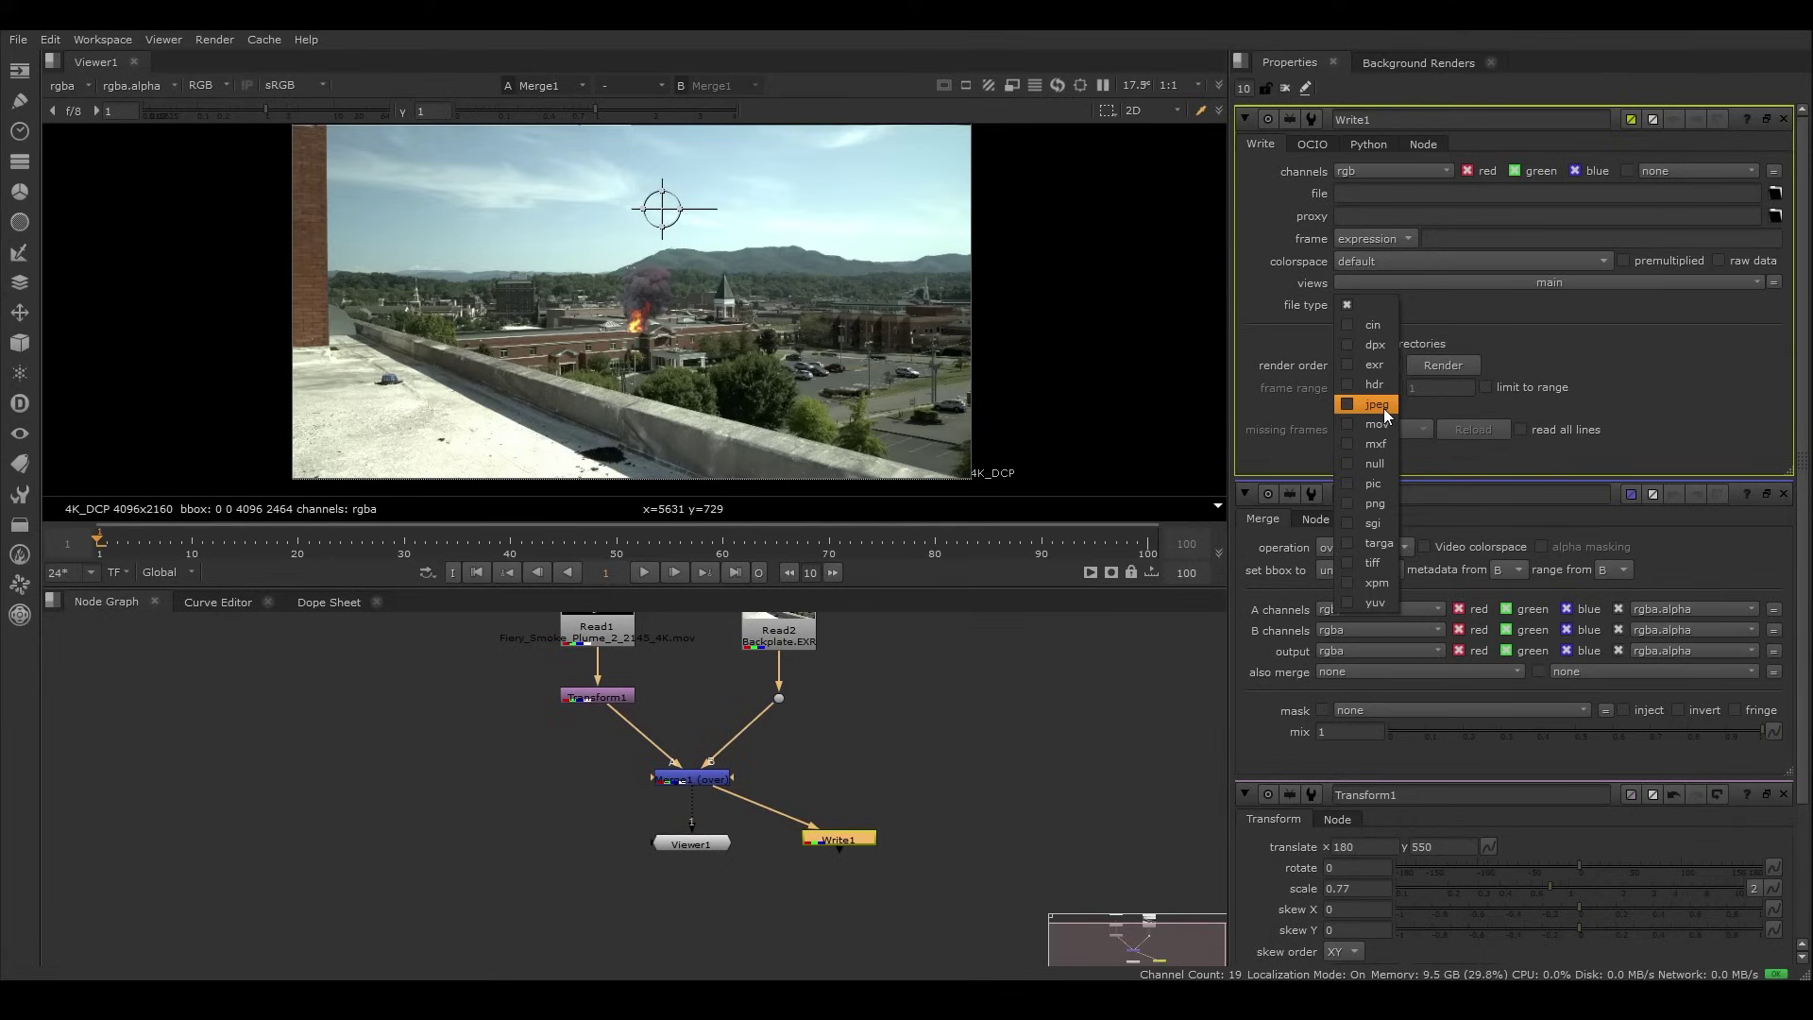
{"action": "left_click", "coordinate": [1375, 506]}
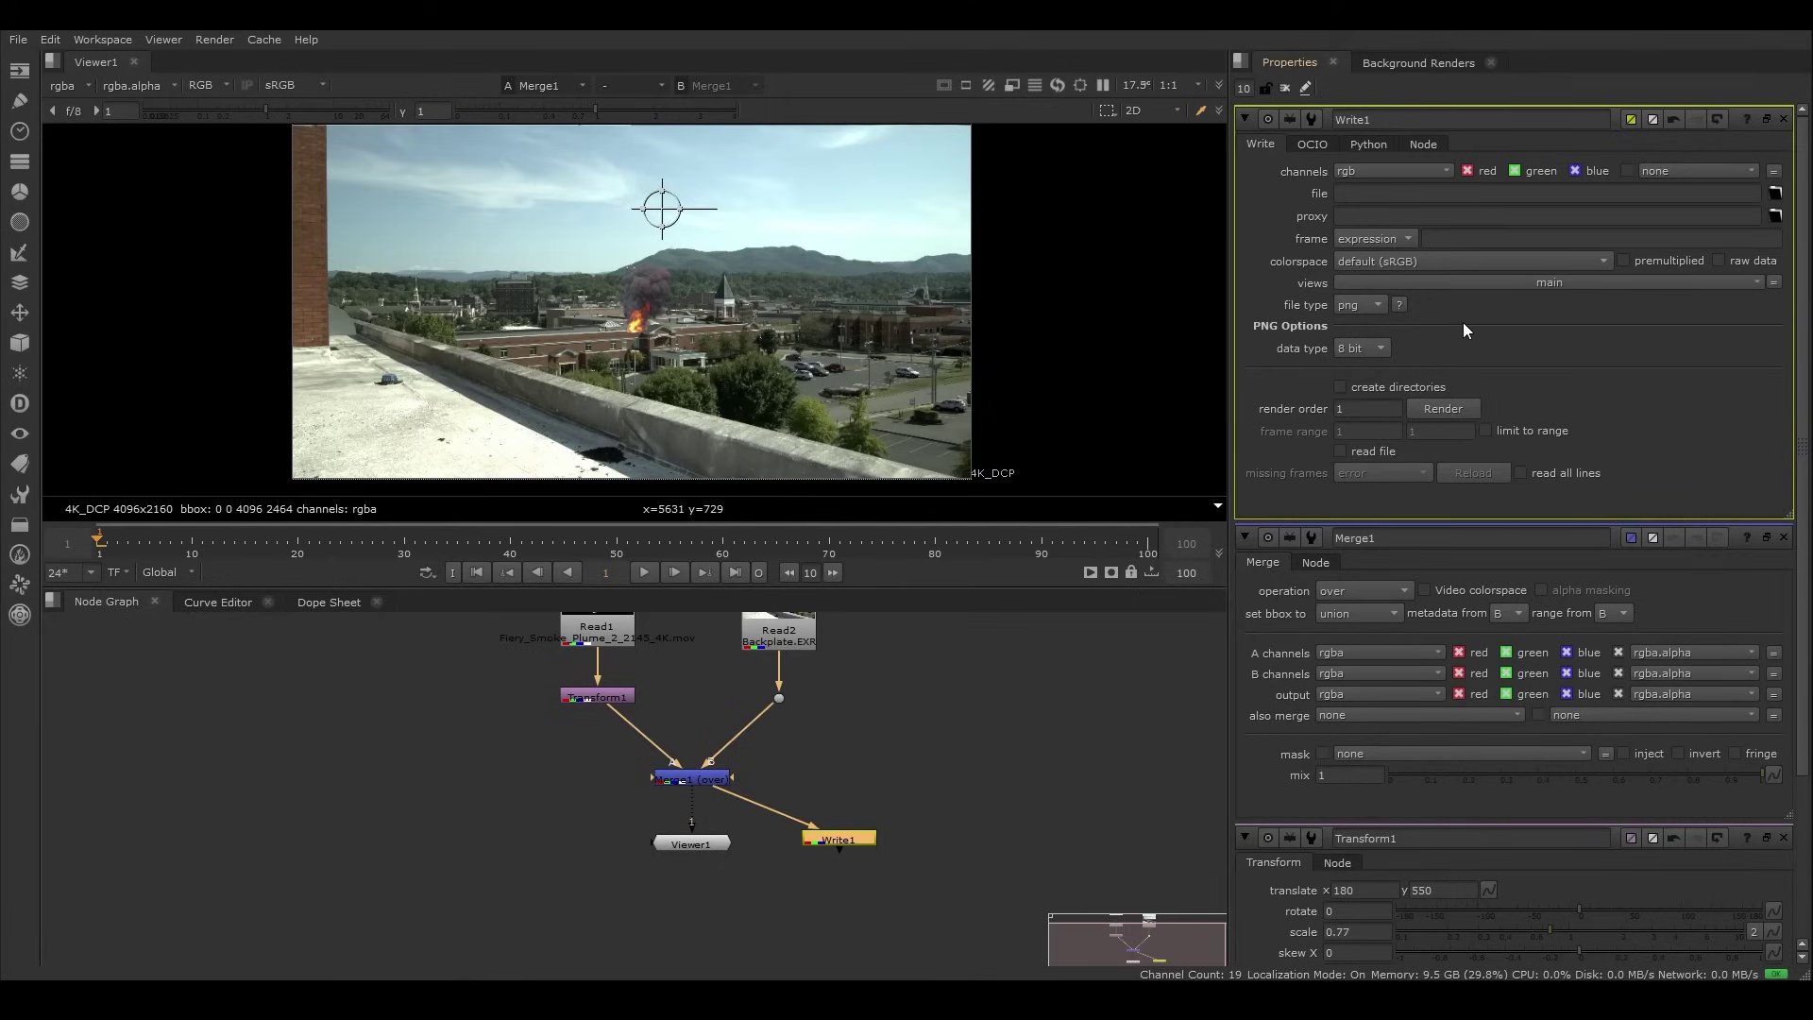
Step: Choose Write1's output location and create a new folder named RenderTest in the Tutorial folder
{"action": "left_click", "coordinate": [1775, 192]}
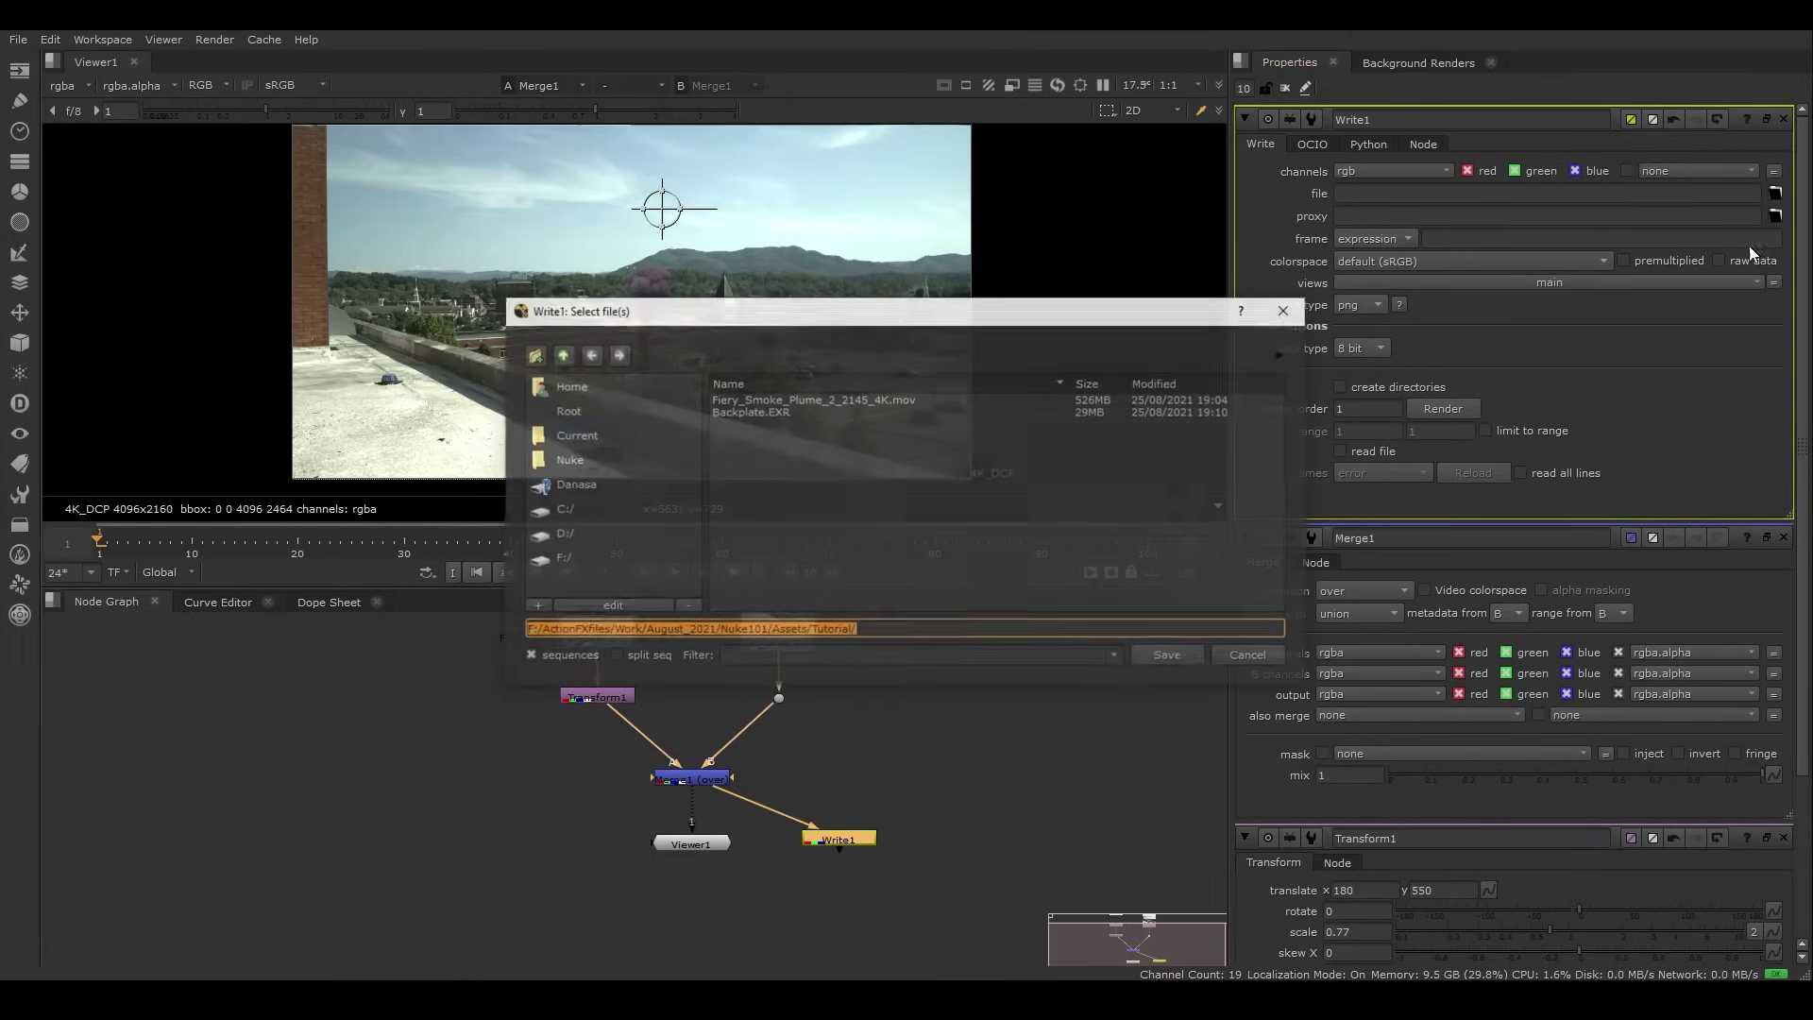
{"action": "left_click", "coordinate": [534, 354]}
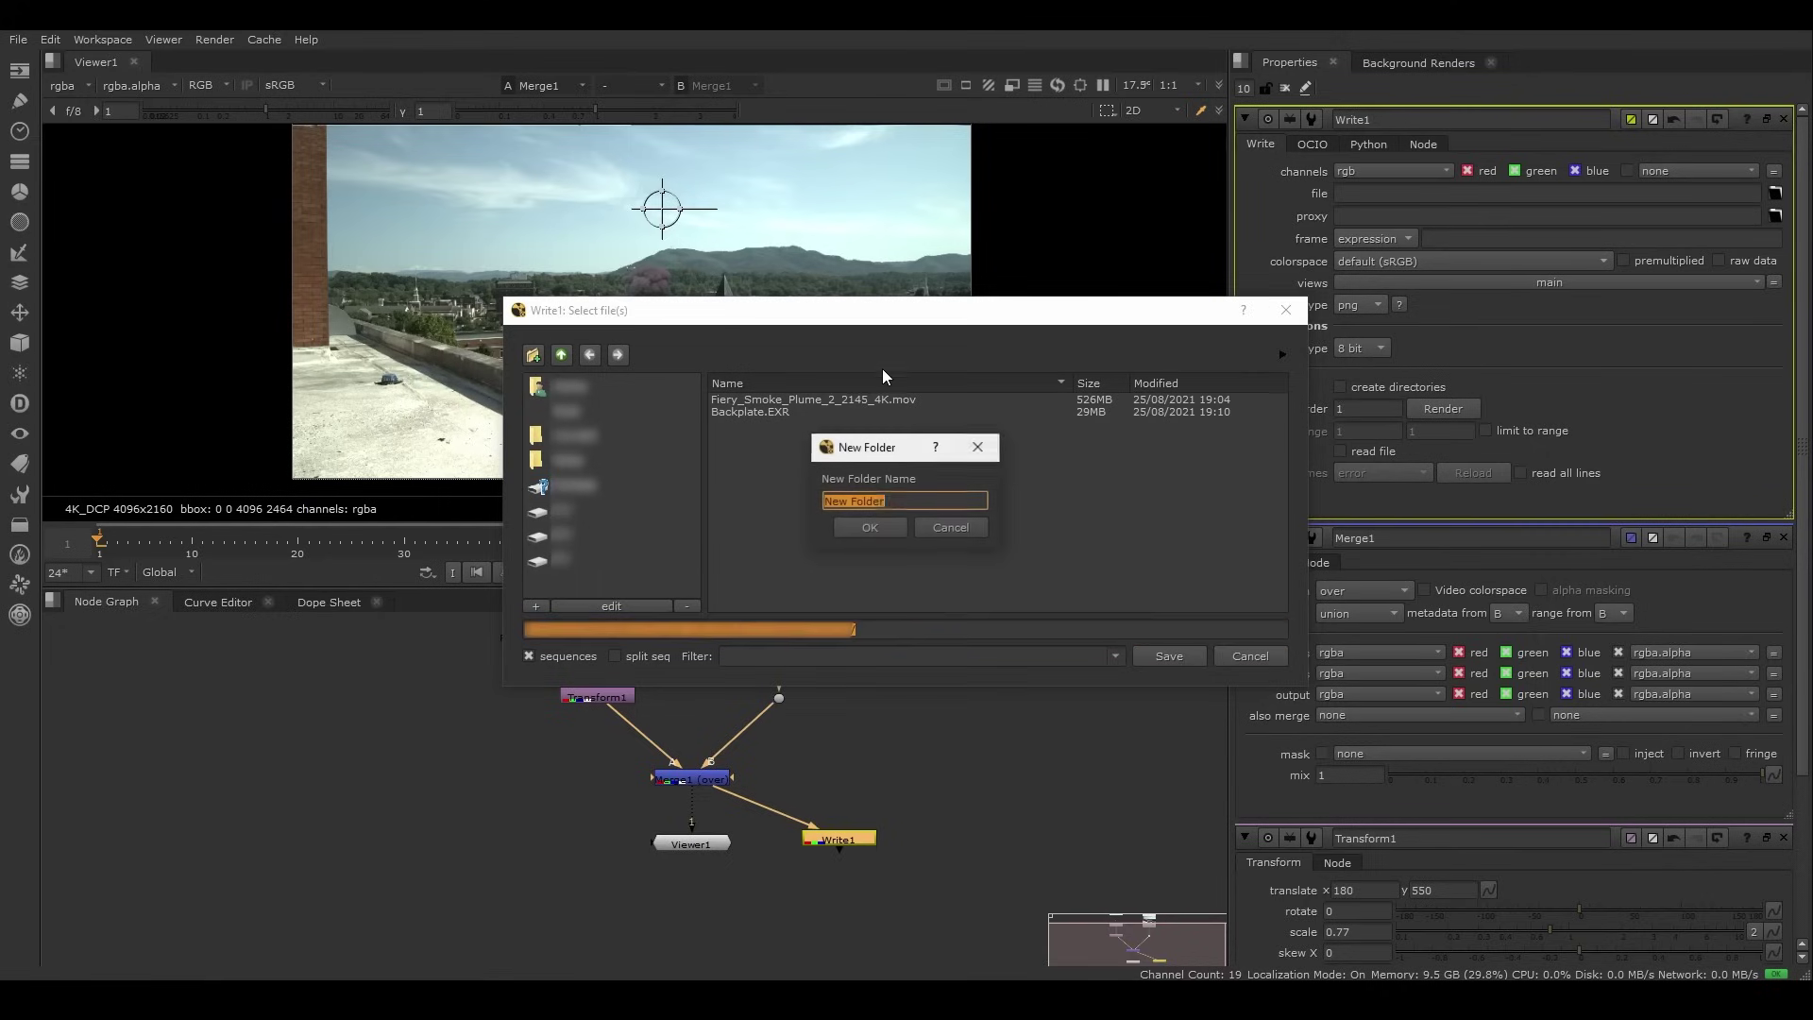
{"action": "type", "text": "RenderTest"}
{"action": "key", "text": "Return"}
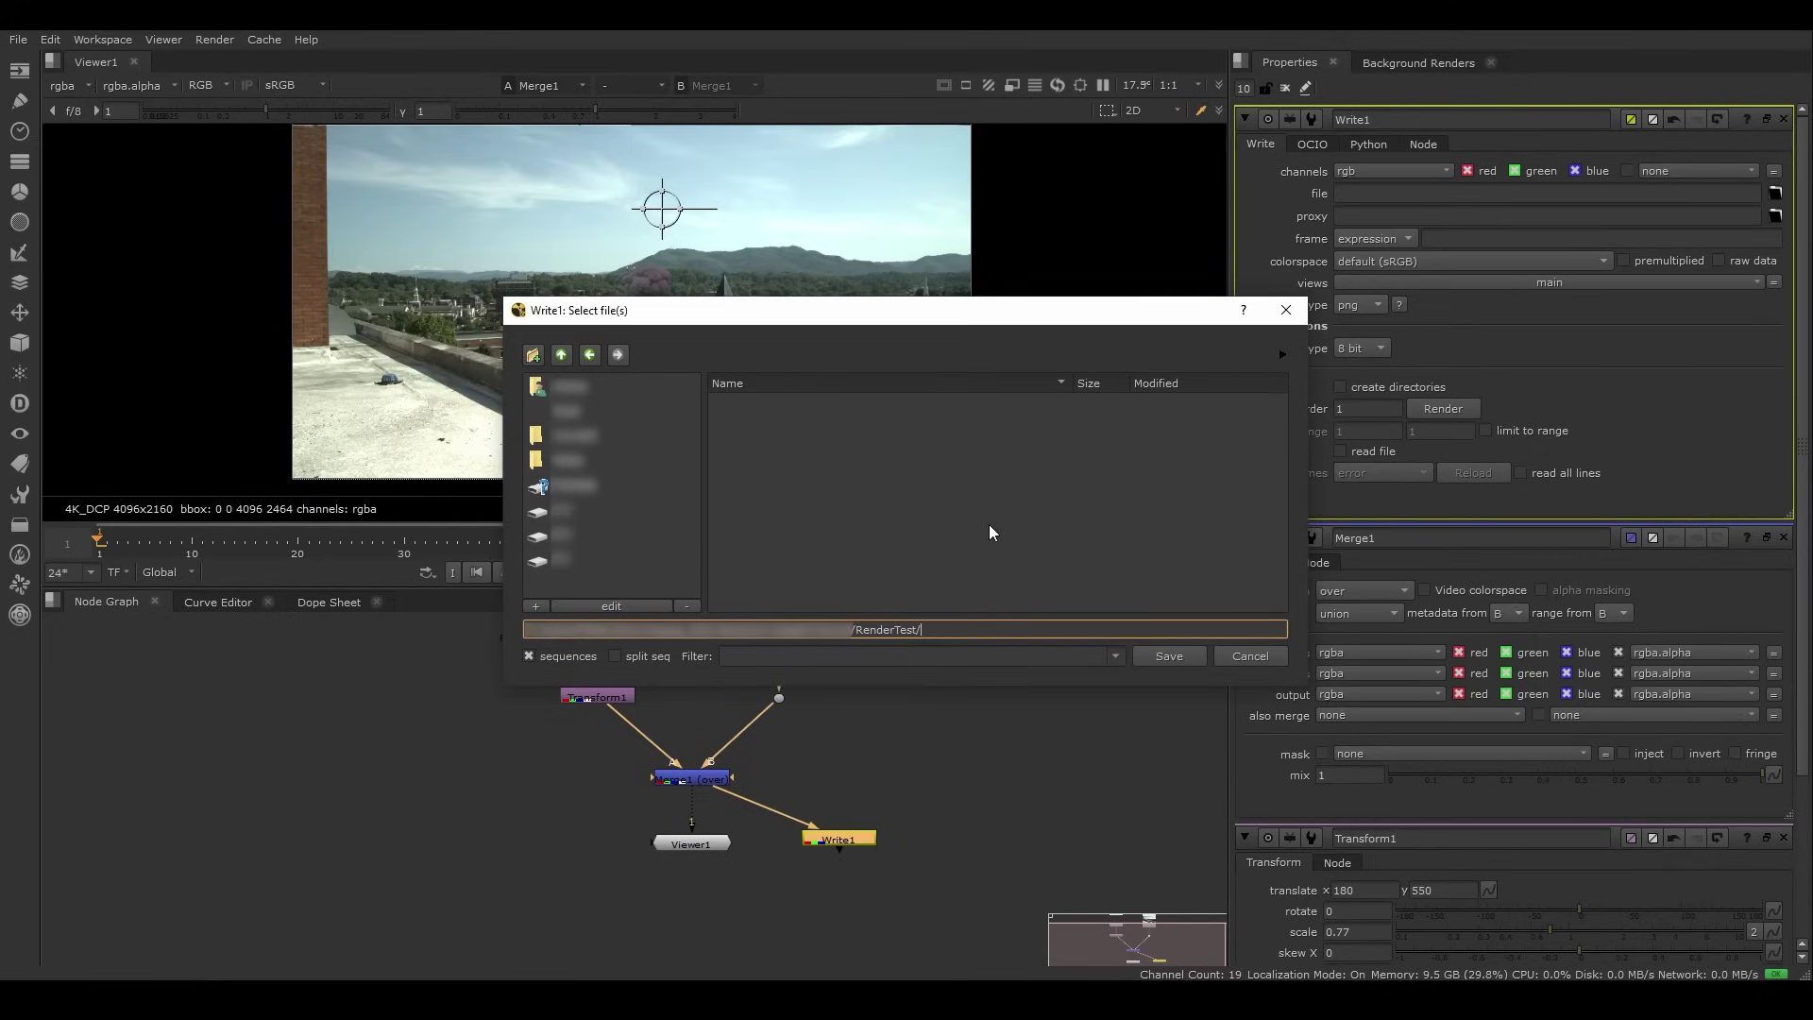
Step: Name Write1's output file SequenceTest.#.png inside the RenderTest folder and open its render settings
{"action": "type", "text": "Sequenc"}
{"action": "type", "text": "eTest"}
{"action": "type", "text": "mo"}
{"action": "key", "text": "BackSpace"}
{"action": "key", "text": "BackSpace"}
{"action": "key", "text": "BackSpace"}
{"action": "key", "text": "BackSpace"}
{"action": "type", "text": ".#"}
{"action": "type", "text": ".png"}
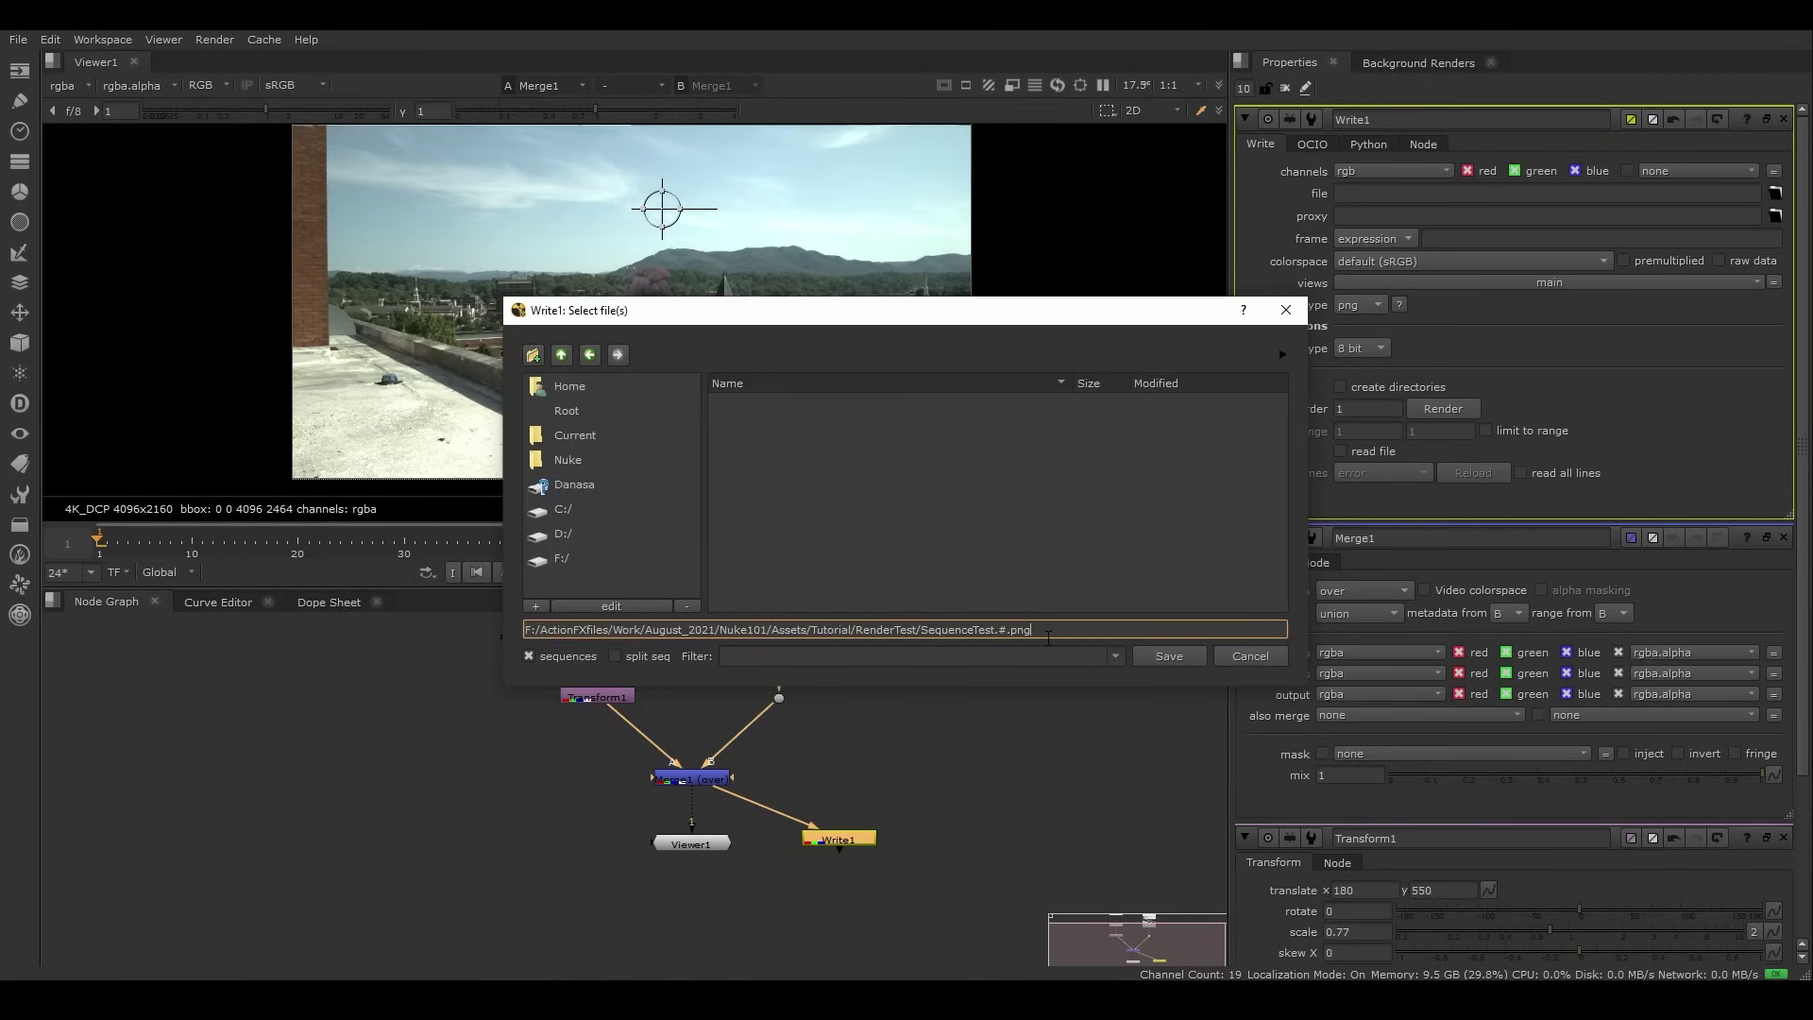
{"action": "key", "text": "Return"}
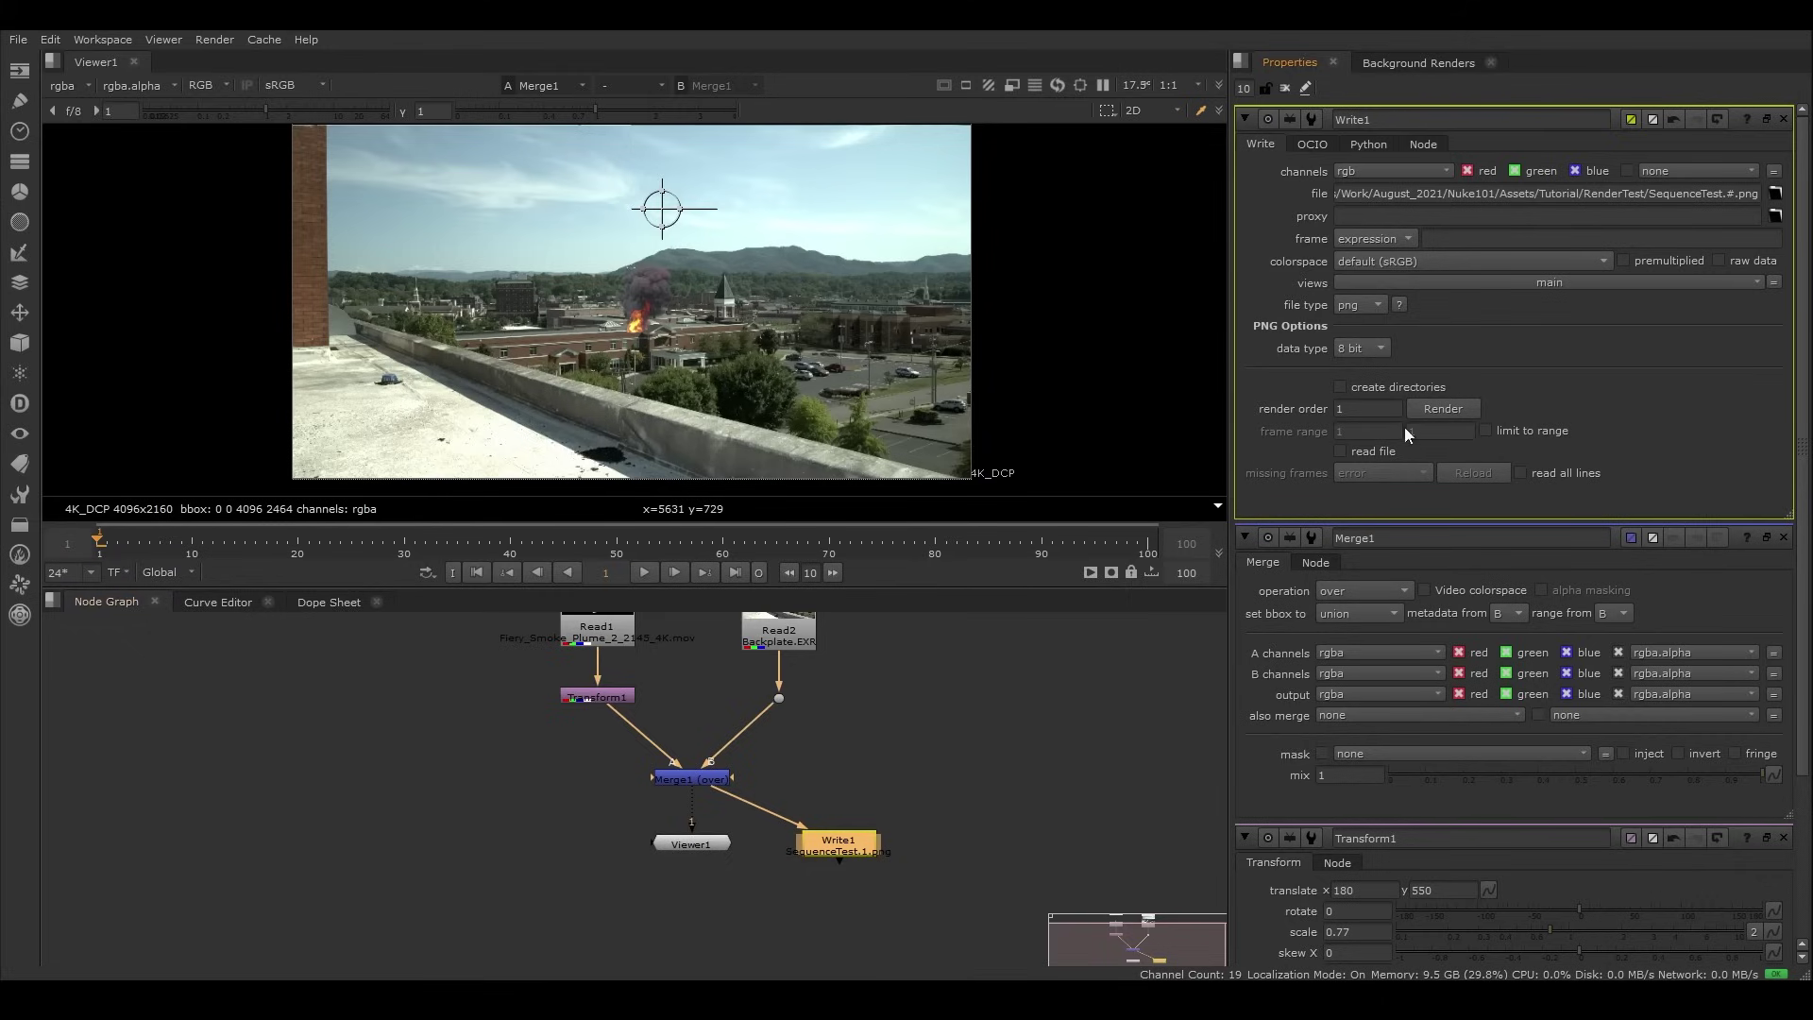
{"action": "left_click", "coordinate": [1442, 408]}
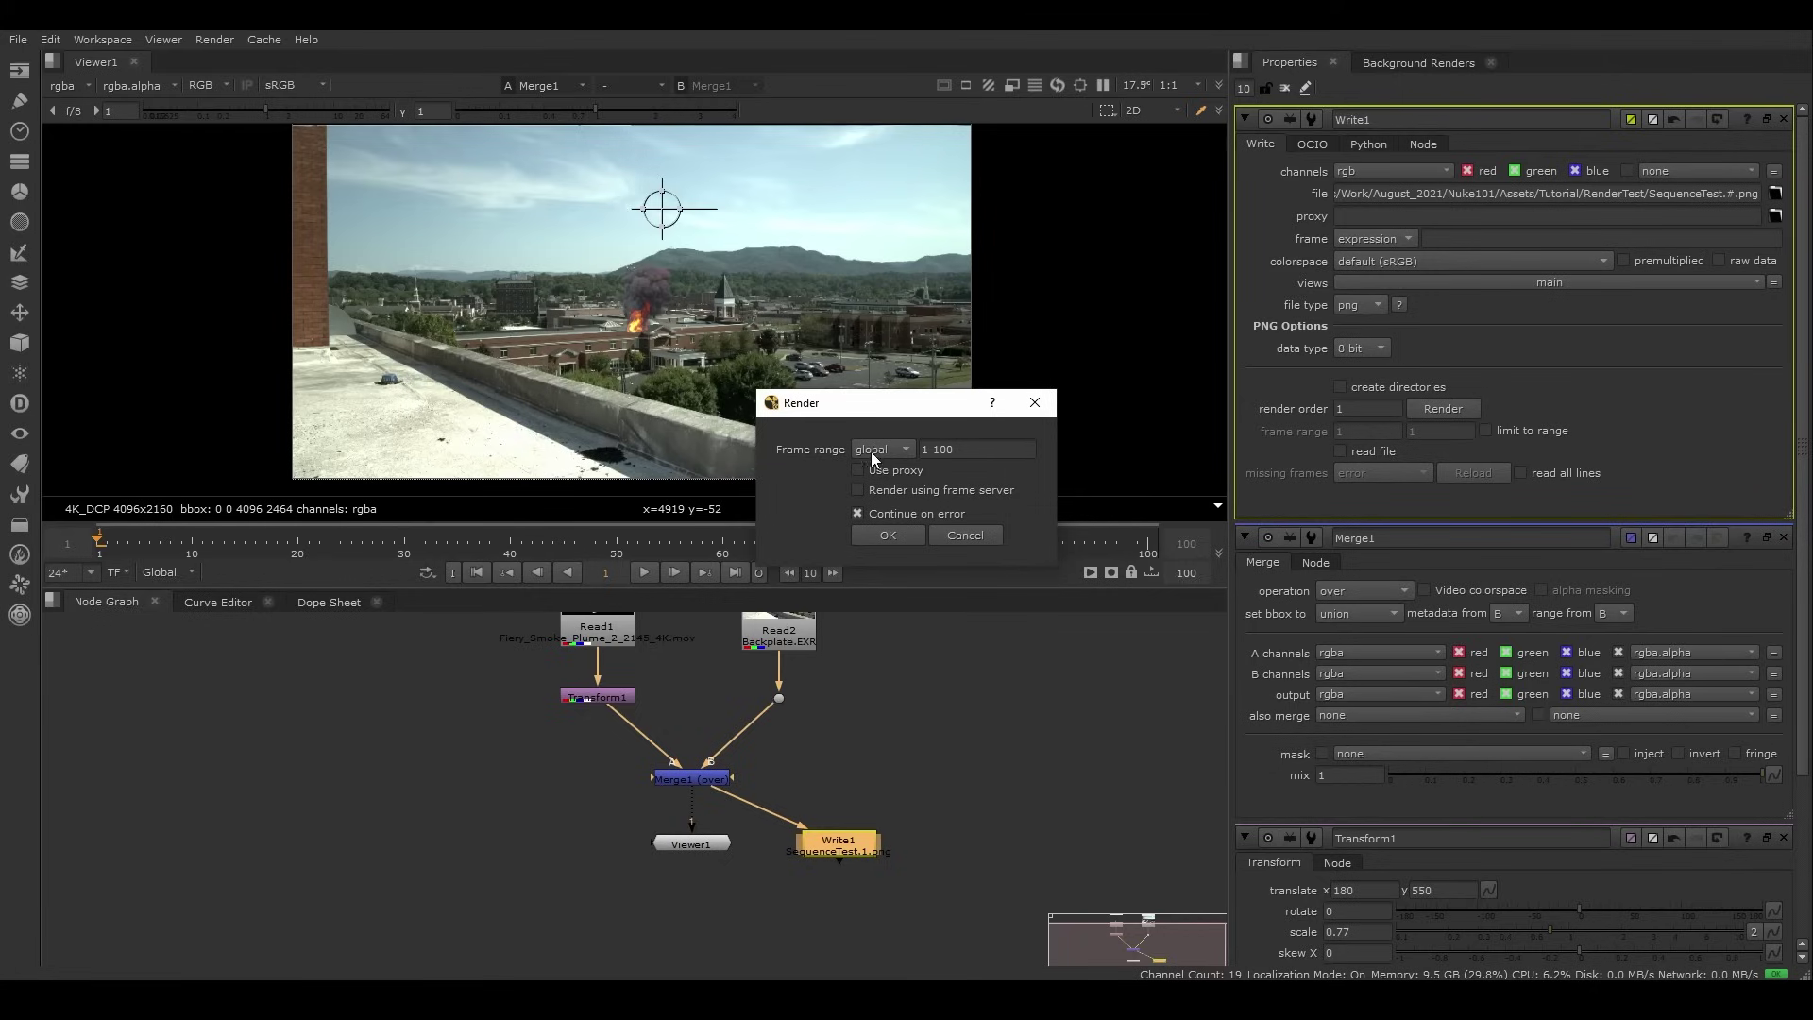
Step: Try a custom render frame range listing the individual frames 5, 12, 65, 100
{"action": "left_click", "coordinate": [961, 450]}
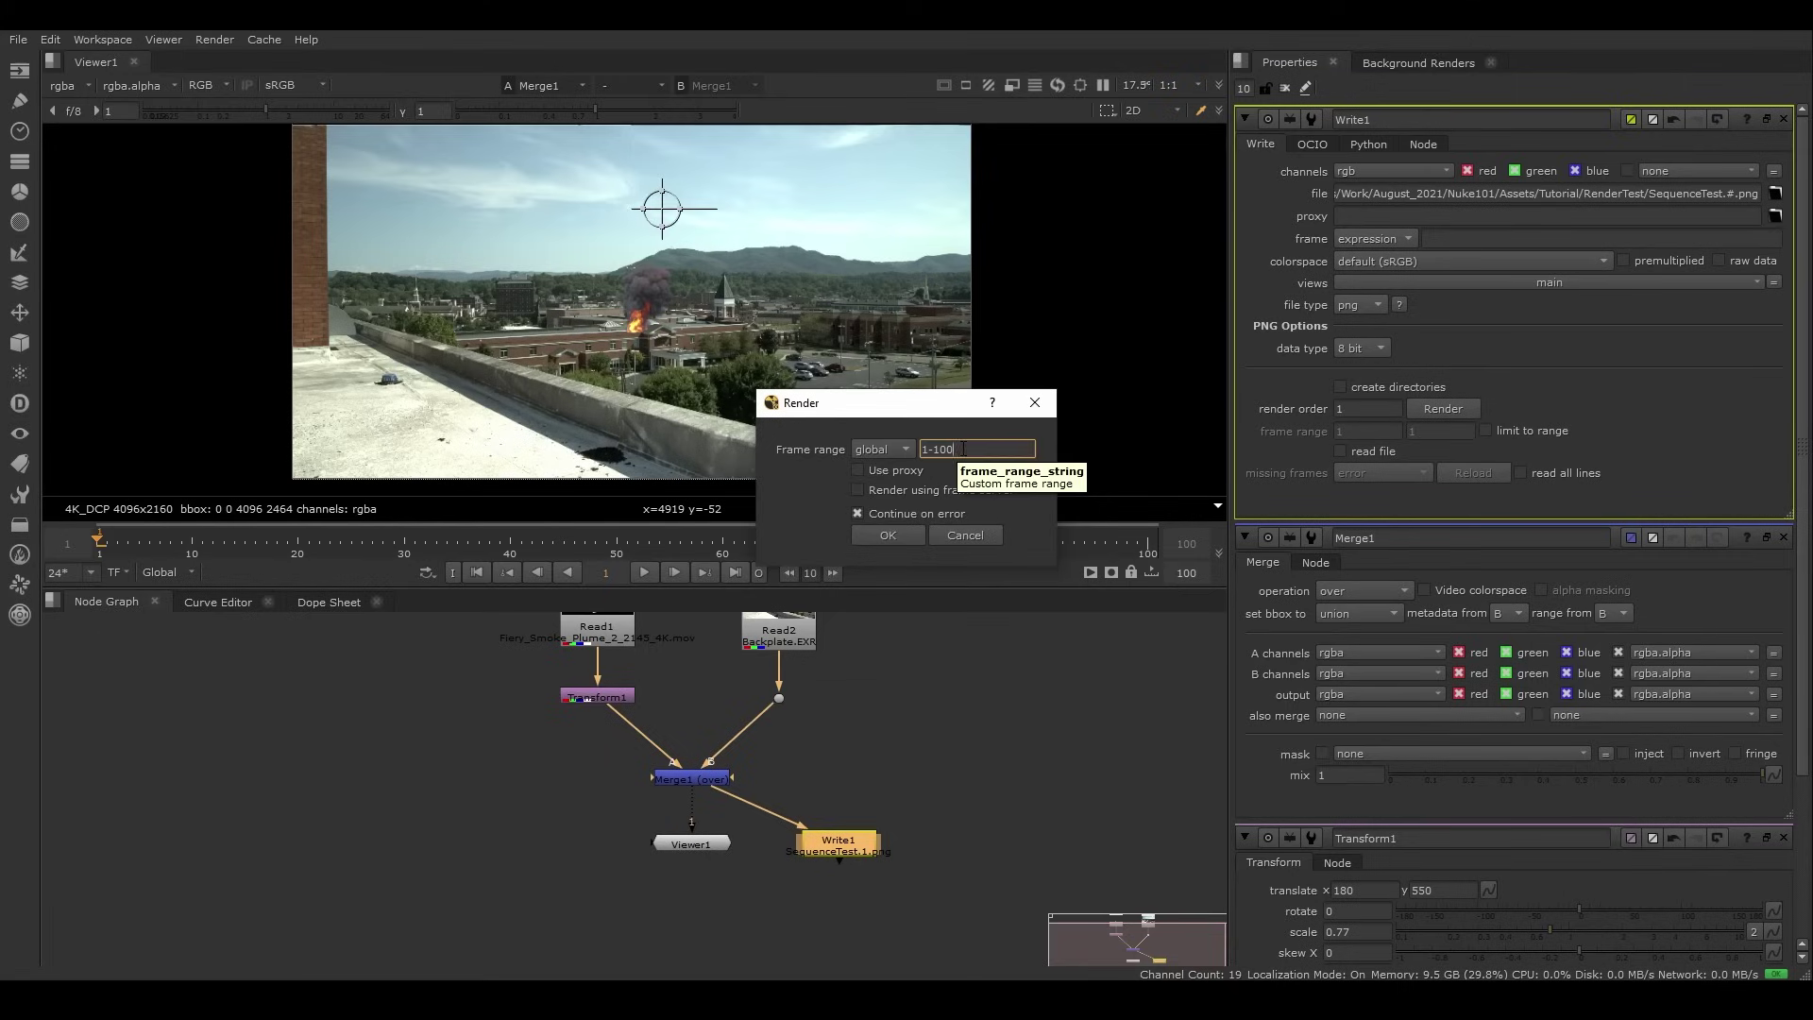
{"action": "left_click_drag", "start_coordinate": [980, 445], "coordinate": [899, 451]}
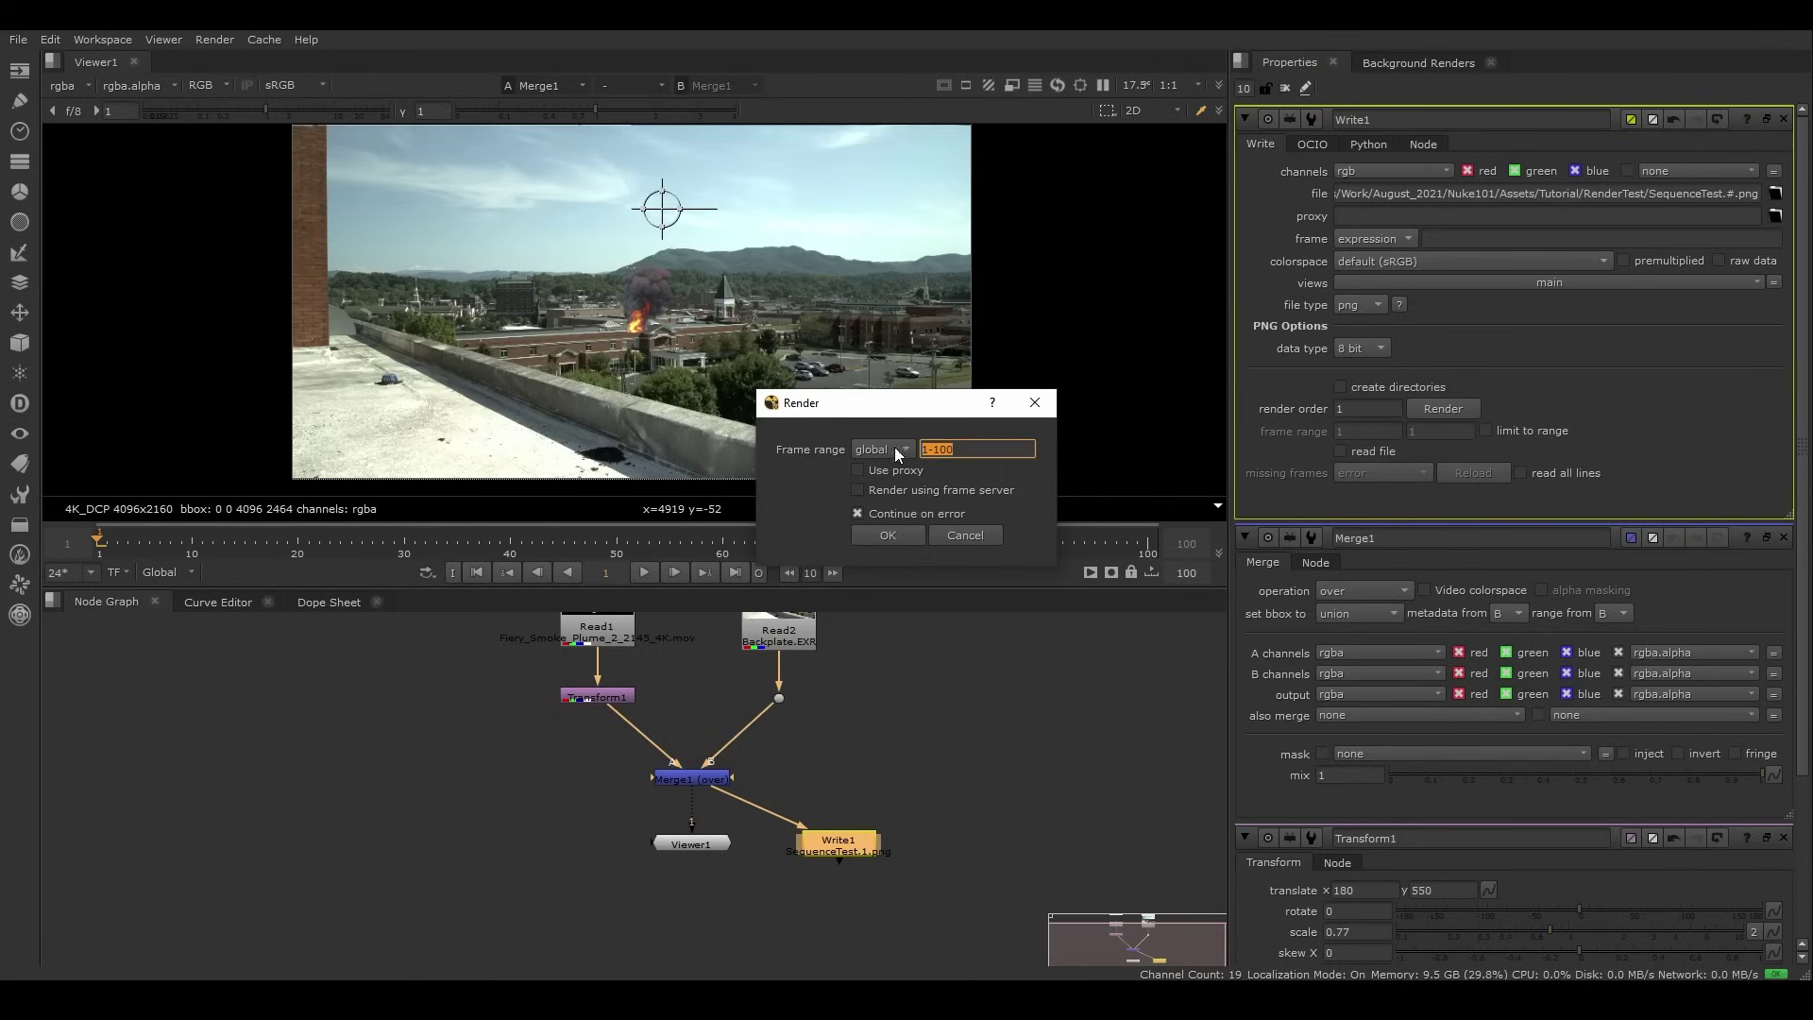
{"action": "type", "text": "5"}
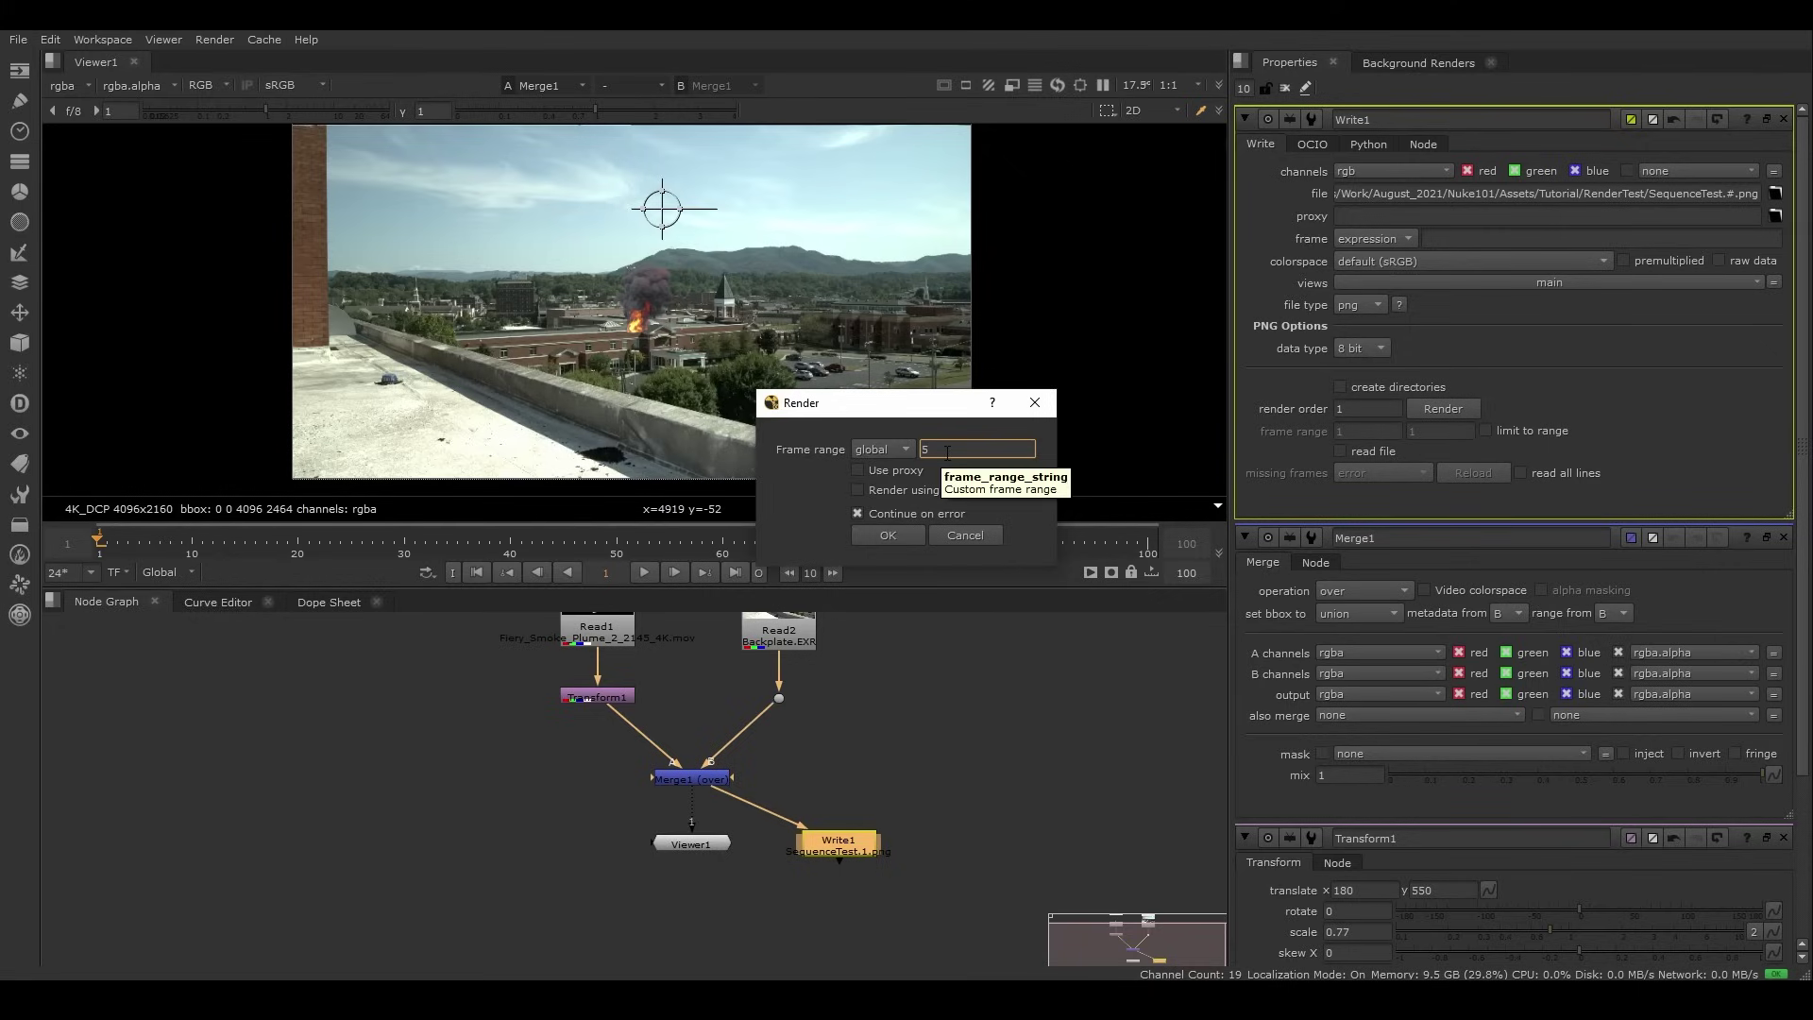
{"action": "type", "text": "12, 65, 100"}
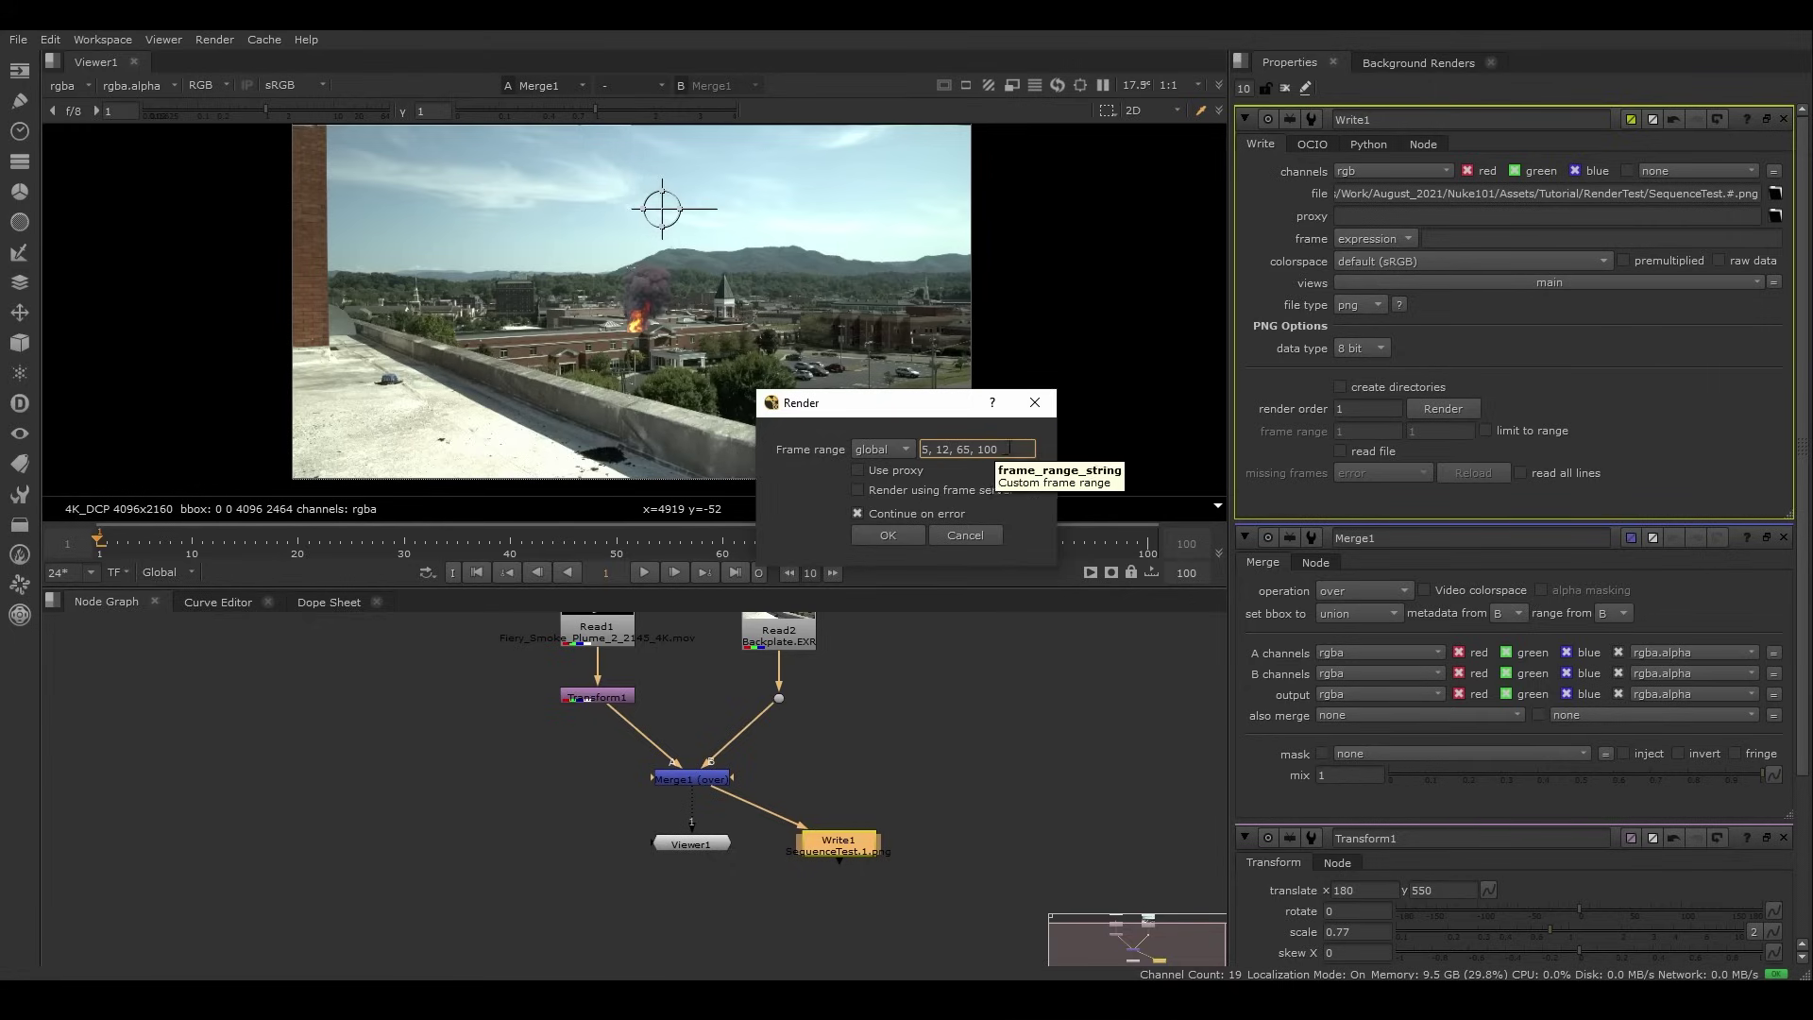
Step: Set the render frame range to 1-100 and start rendering the sequence
{"action": "left_click_drag", "start_coordinate": [998, 450], "coordinate": [880, 446]}
{"action": "key", "text": "BackSpace"}
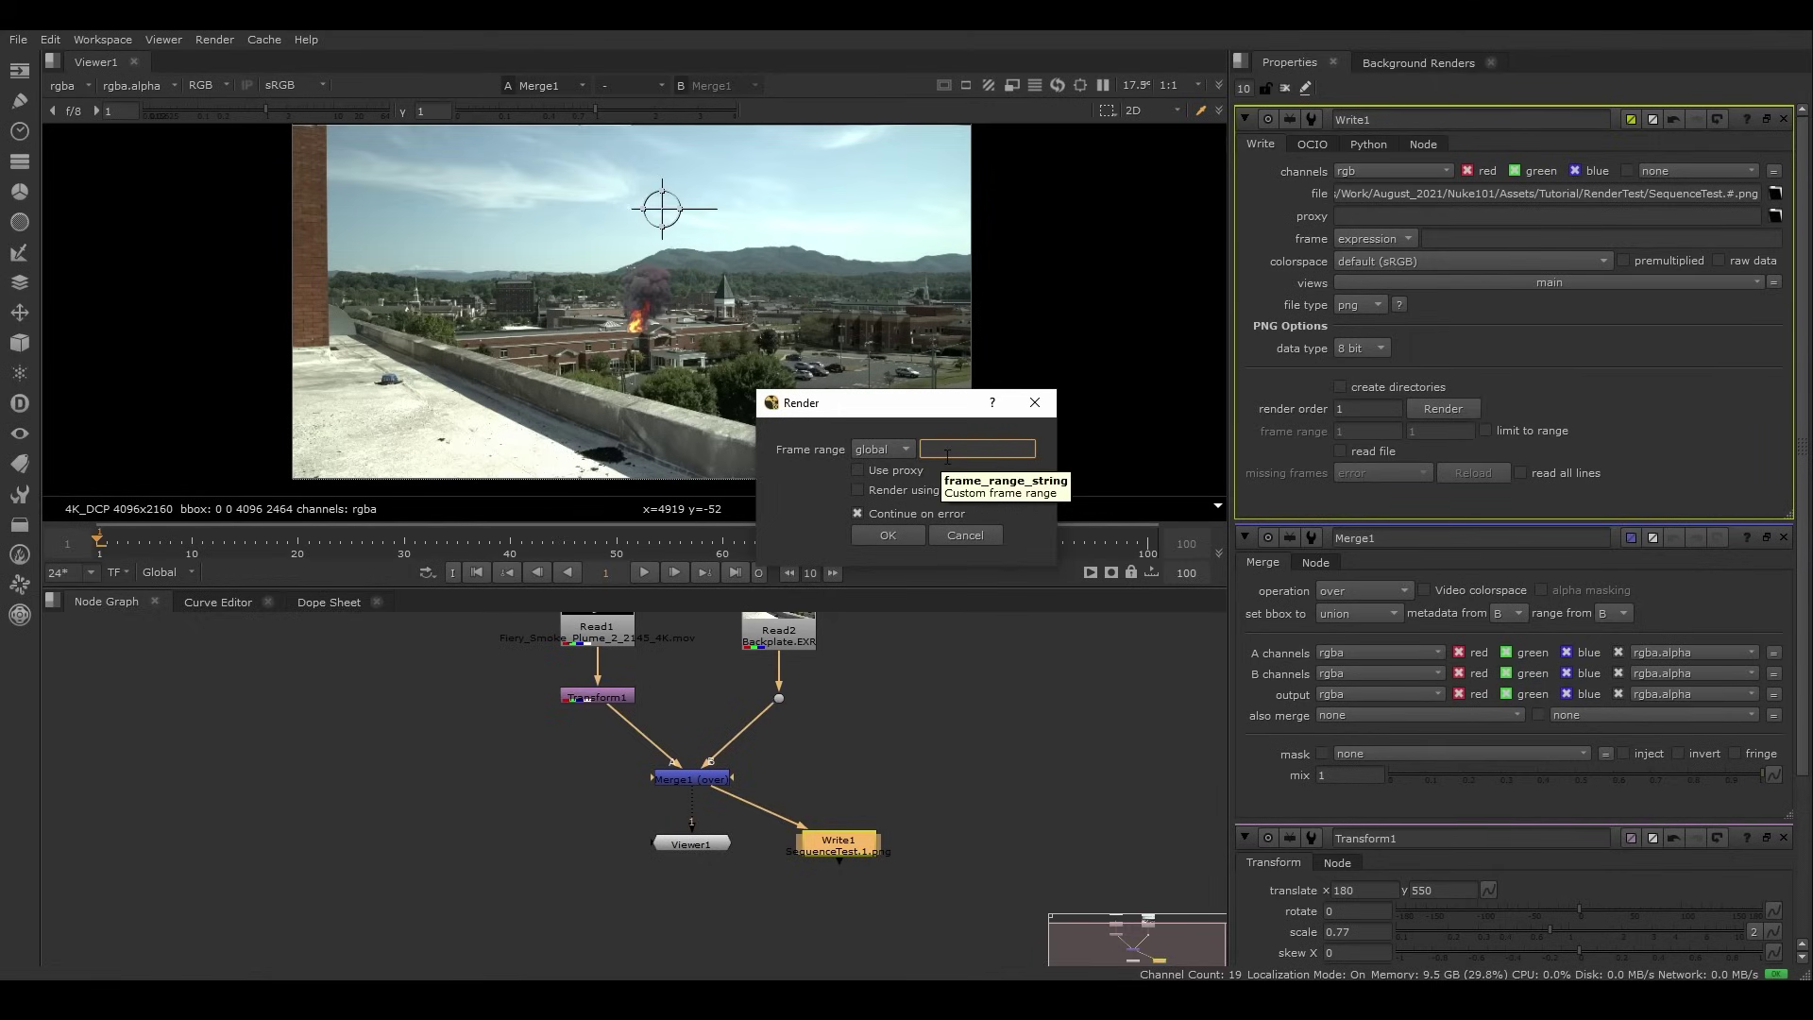
{"action": "type", "text": "1-100"}
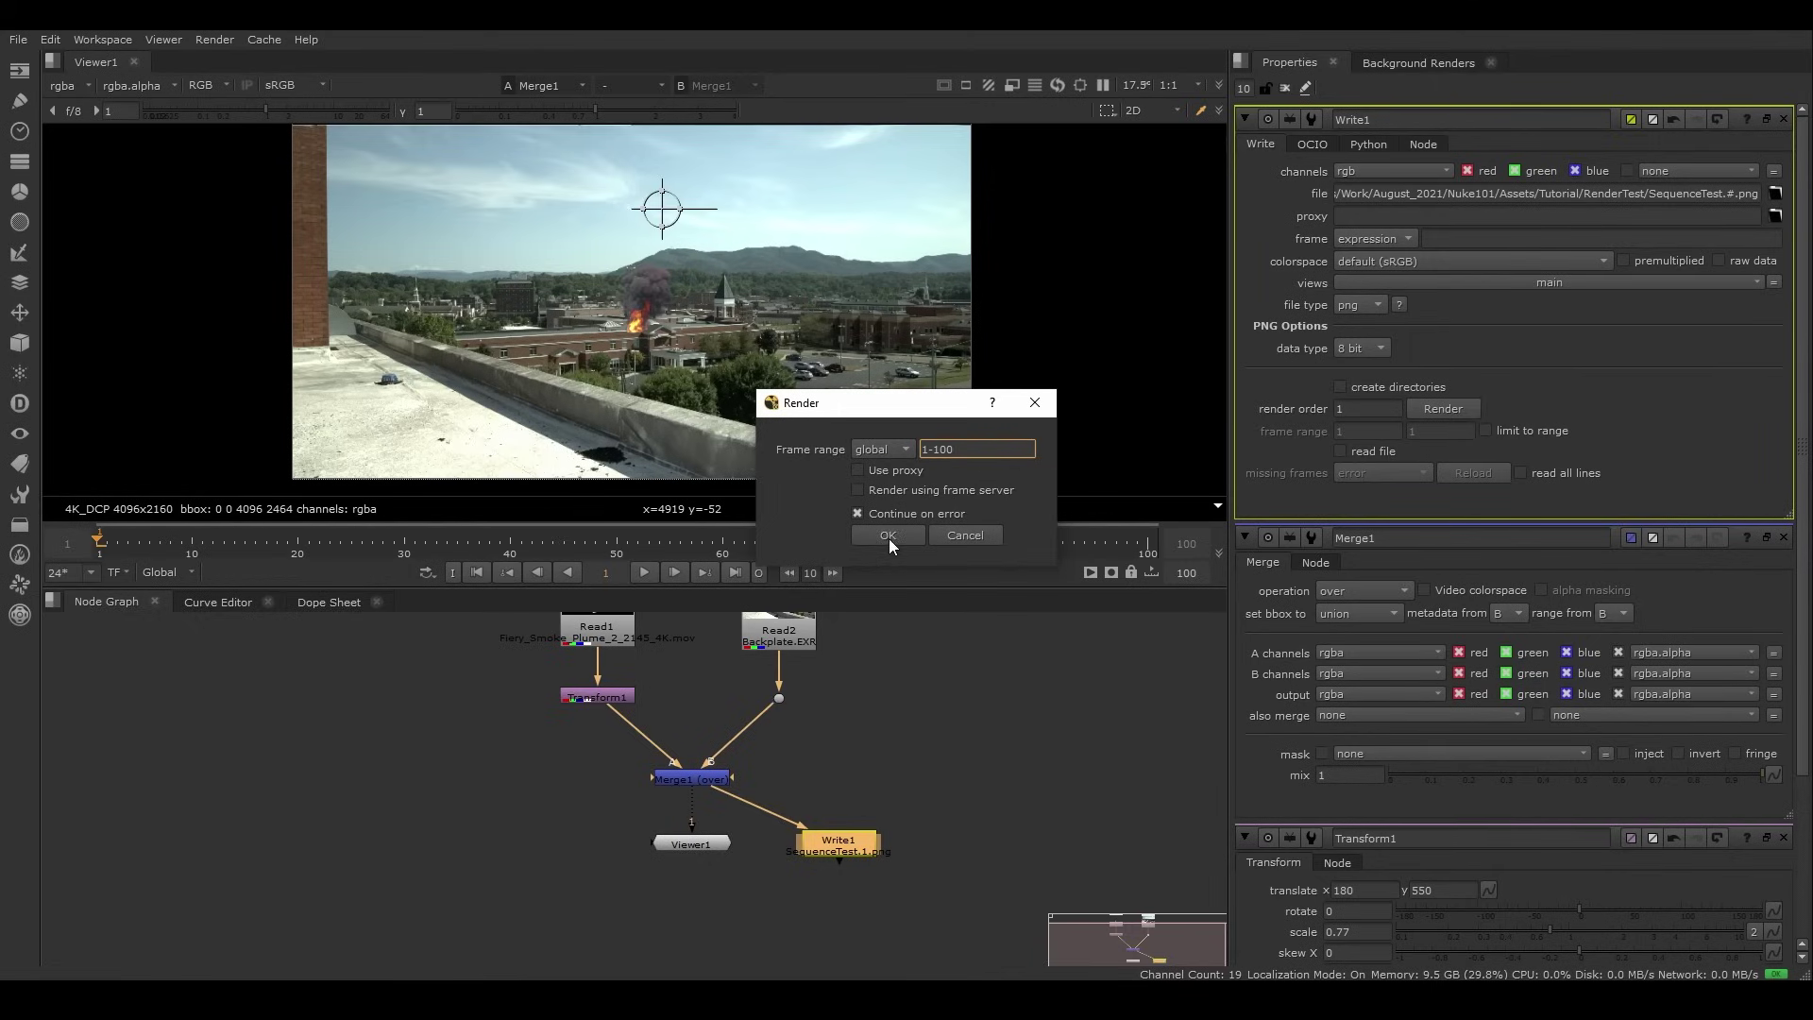
{"action": "left_click", "coordinate": [888, 534]}
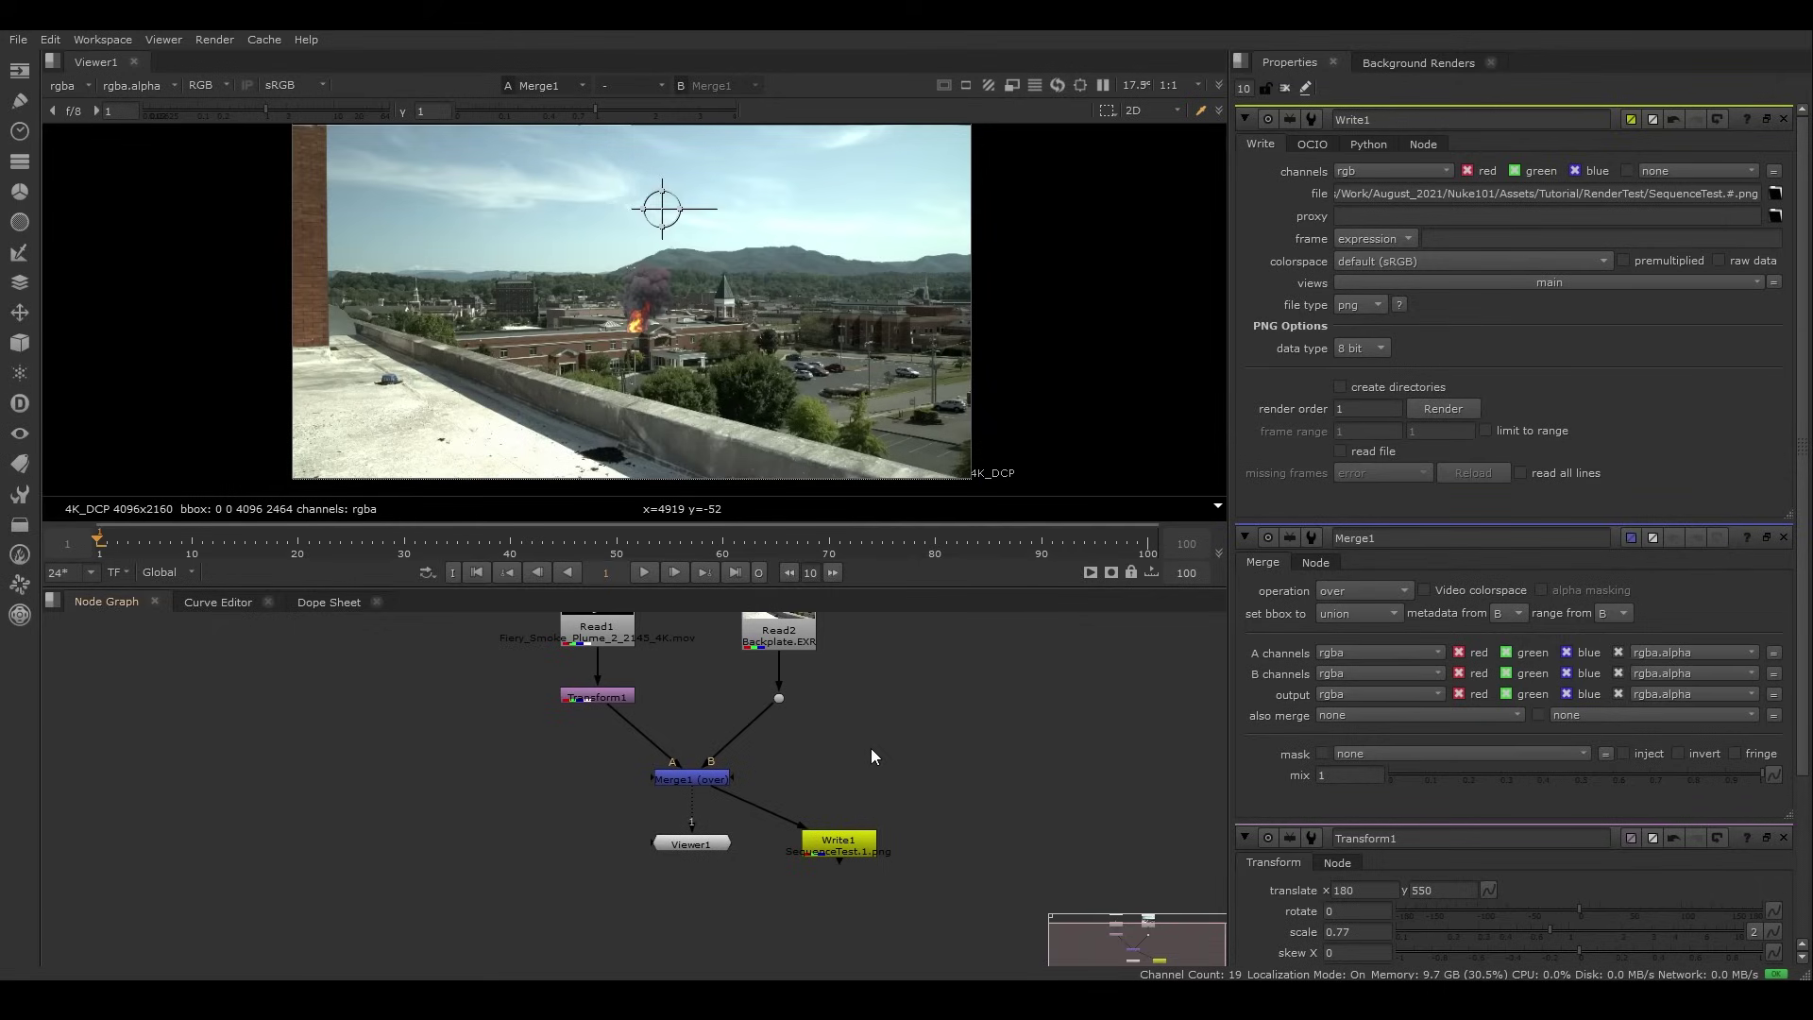
Step: Read the rendered SequenceTest.#.png 1-100 from the RenderTest folder as one sequence, checking its individual frame files first
{"action": "key", "text": "r"}
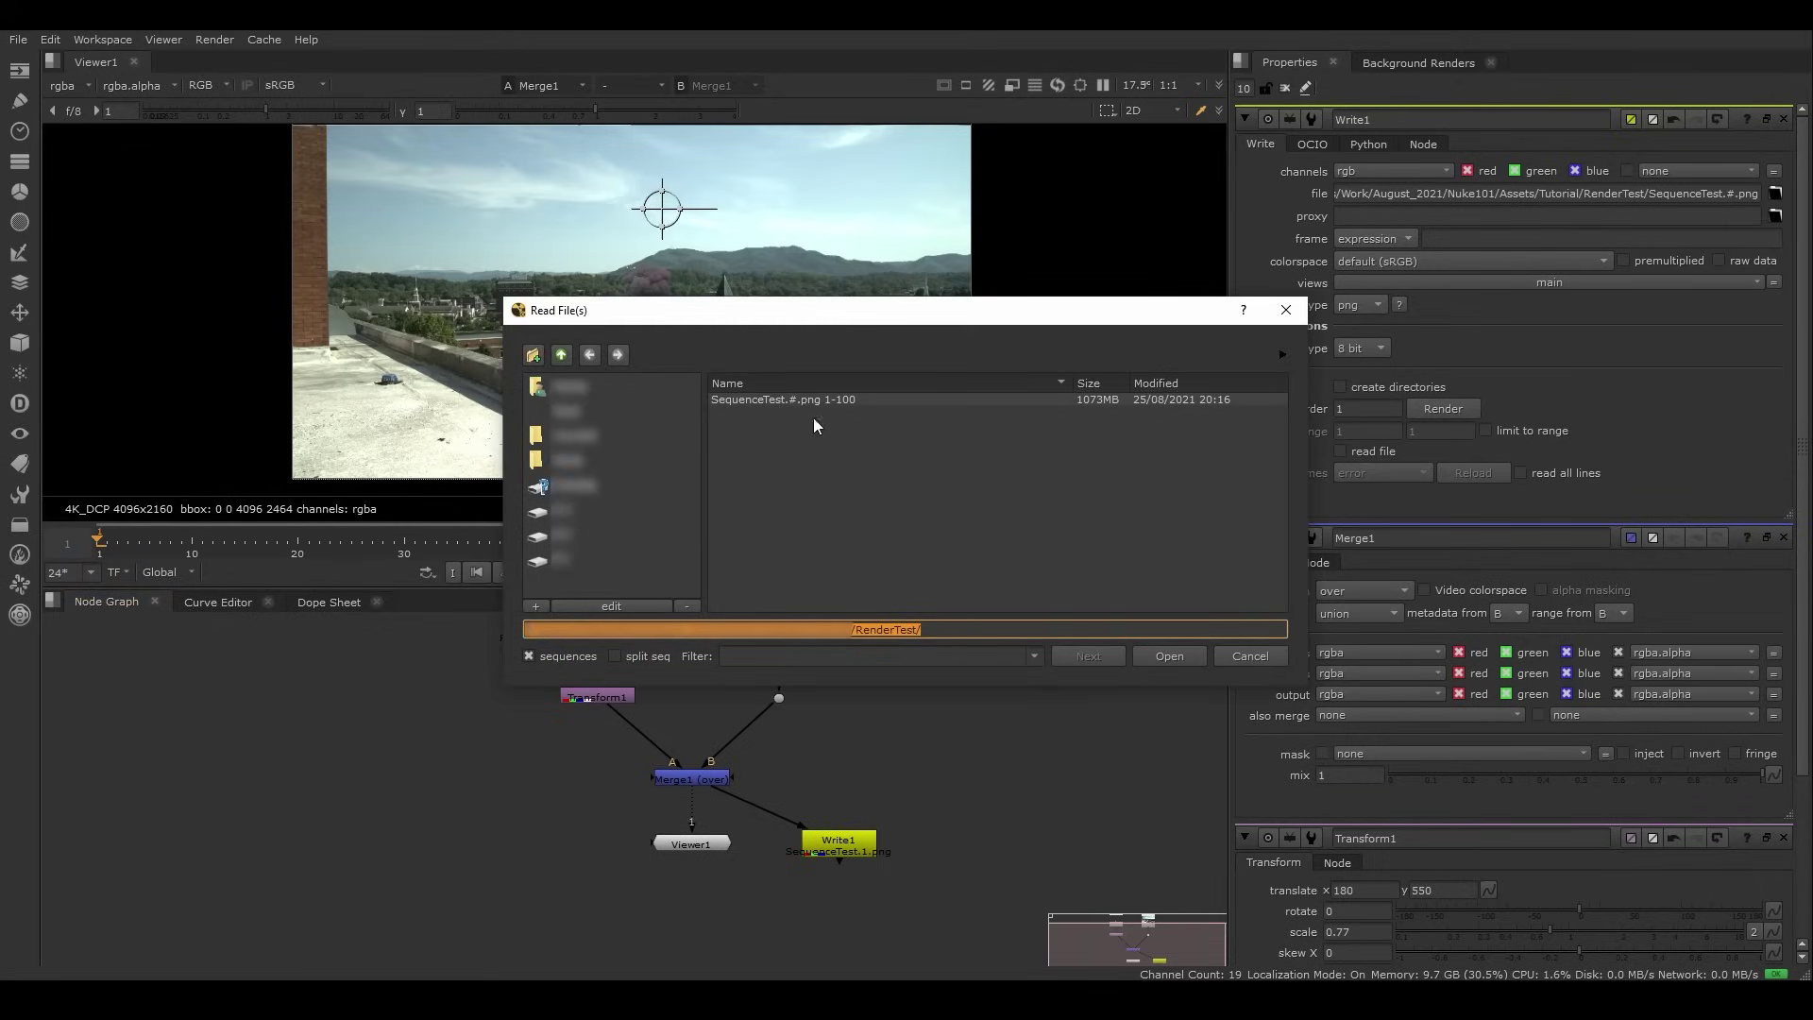
{"action": "left_click", "coordinate": [877, 400]}
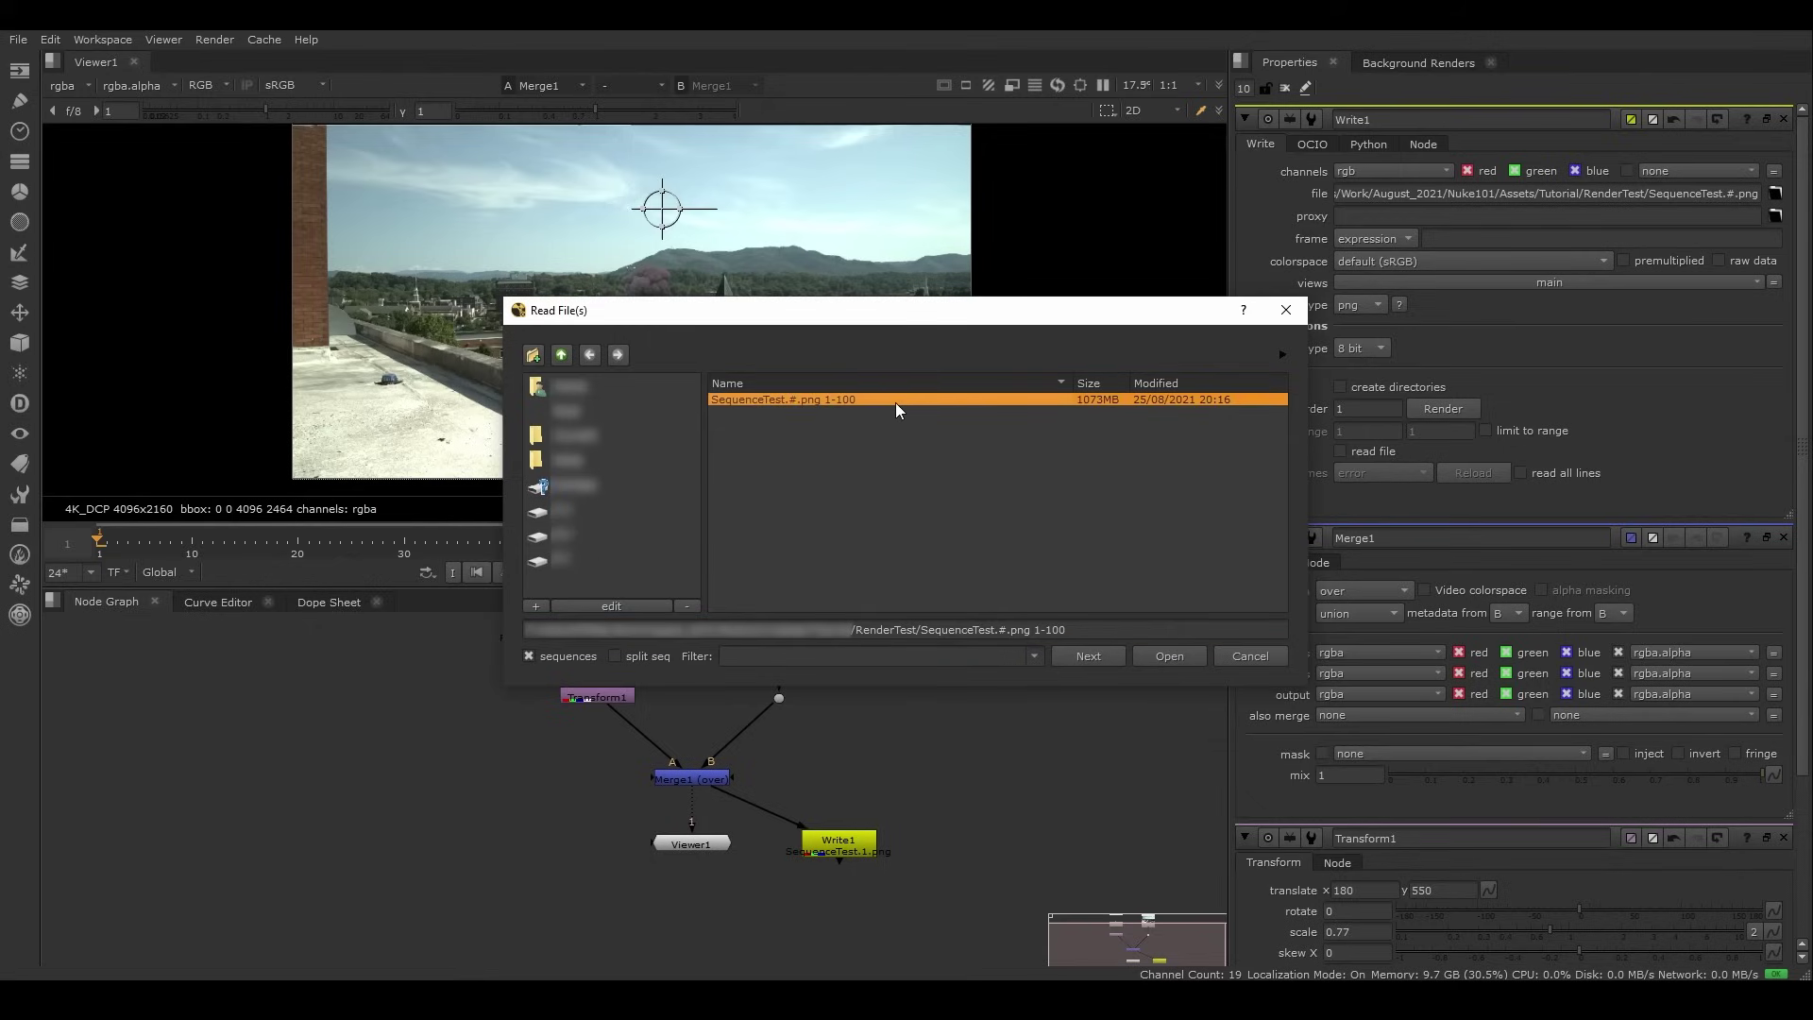
{"action": "left_click", "coordinate": [528, 655]}
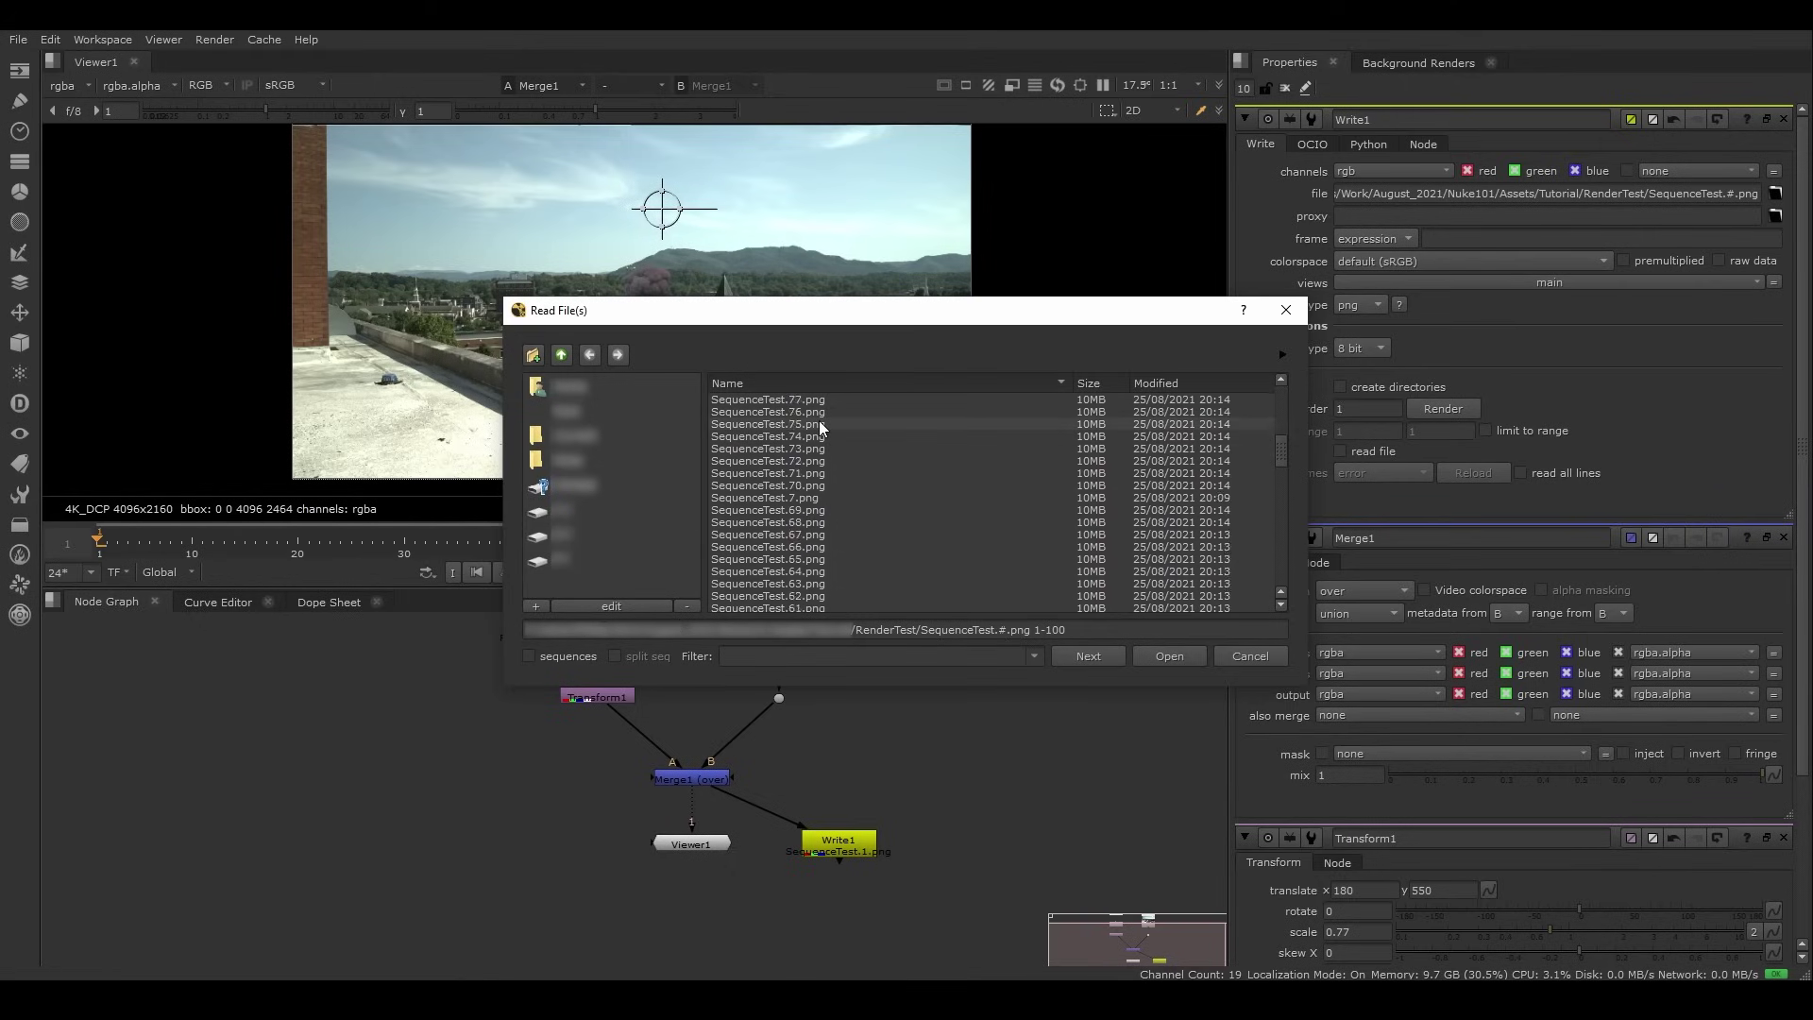
{"action": "left_click", "coordinate": [527, 656]}
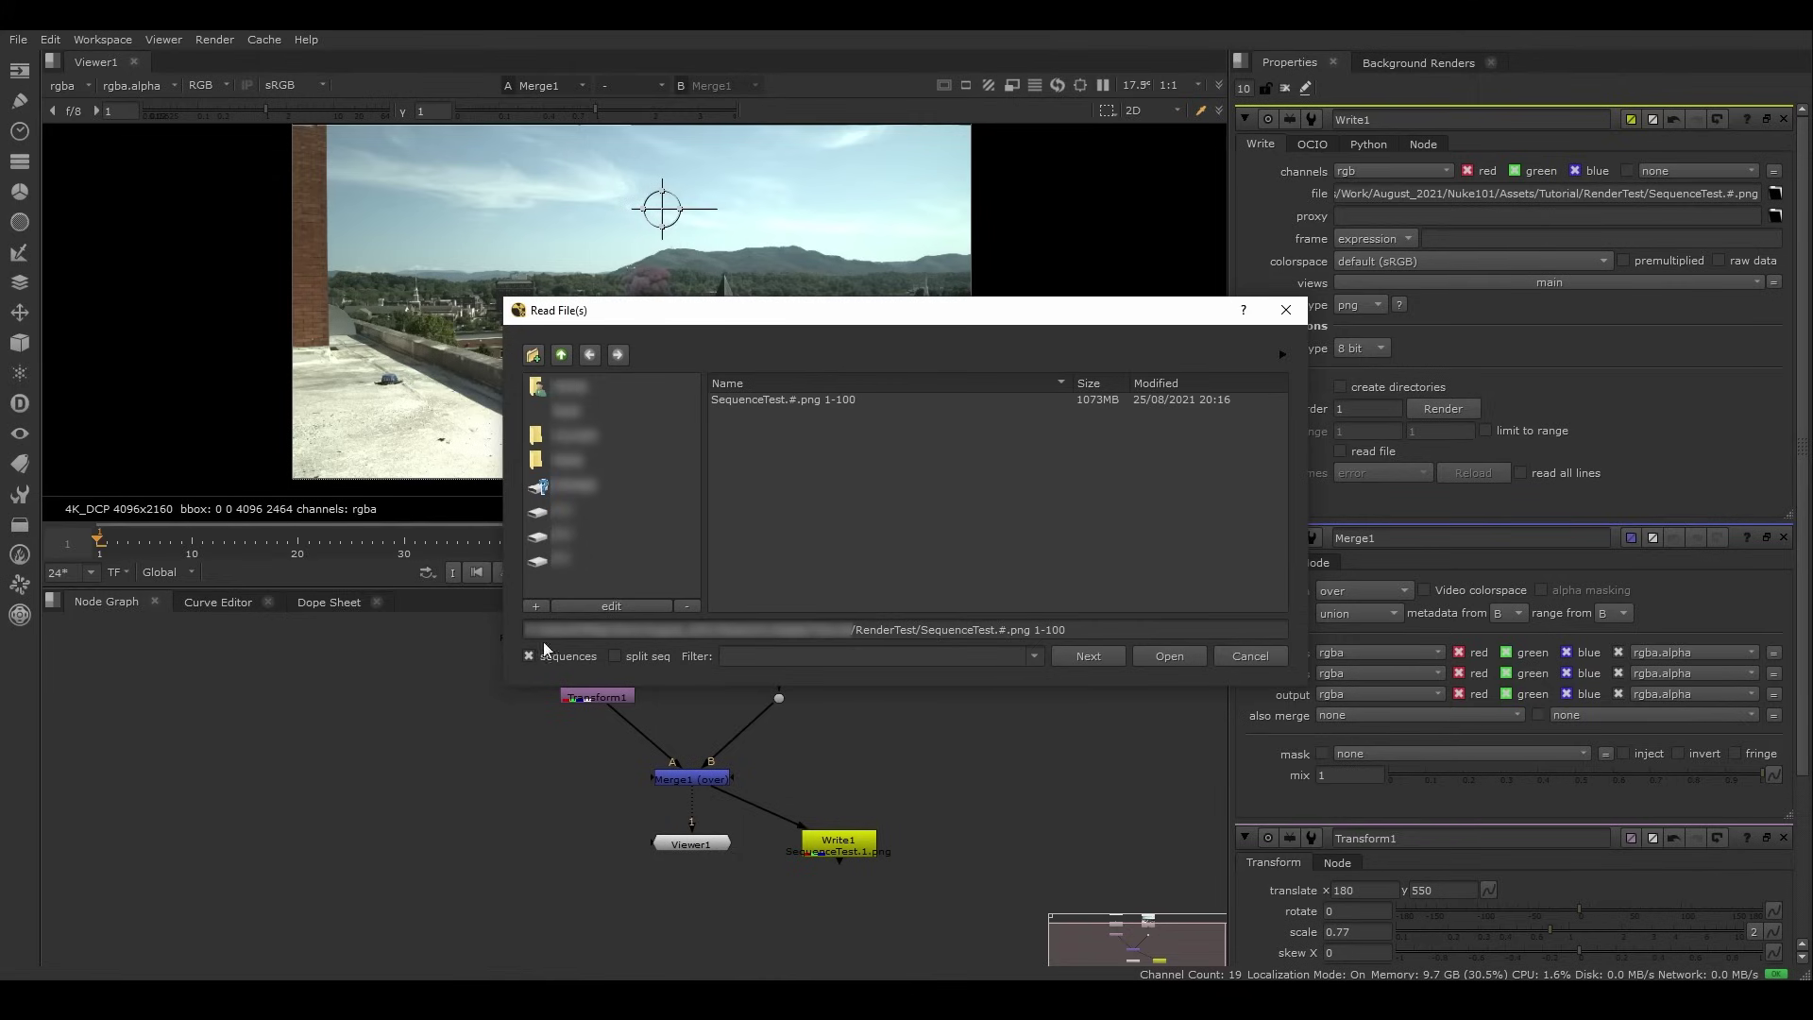
{"action": "left_click", "coordinate": [862, 399]}
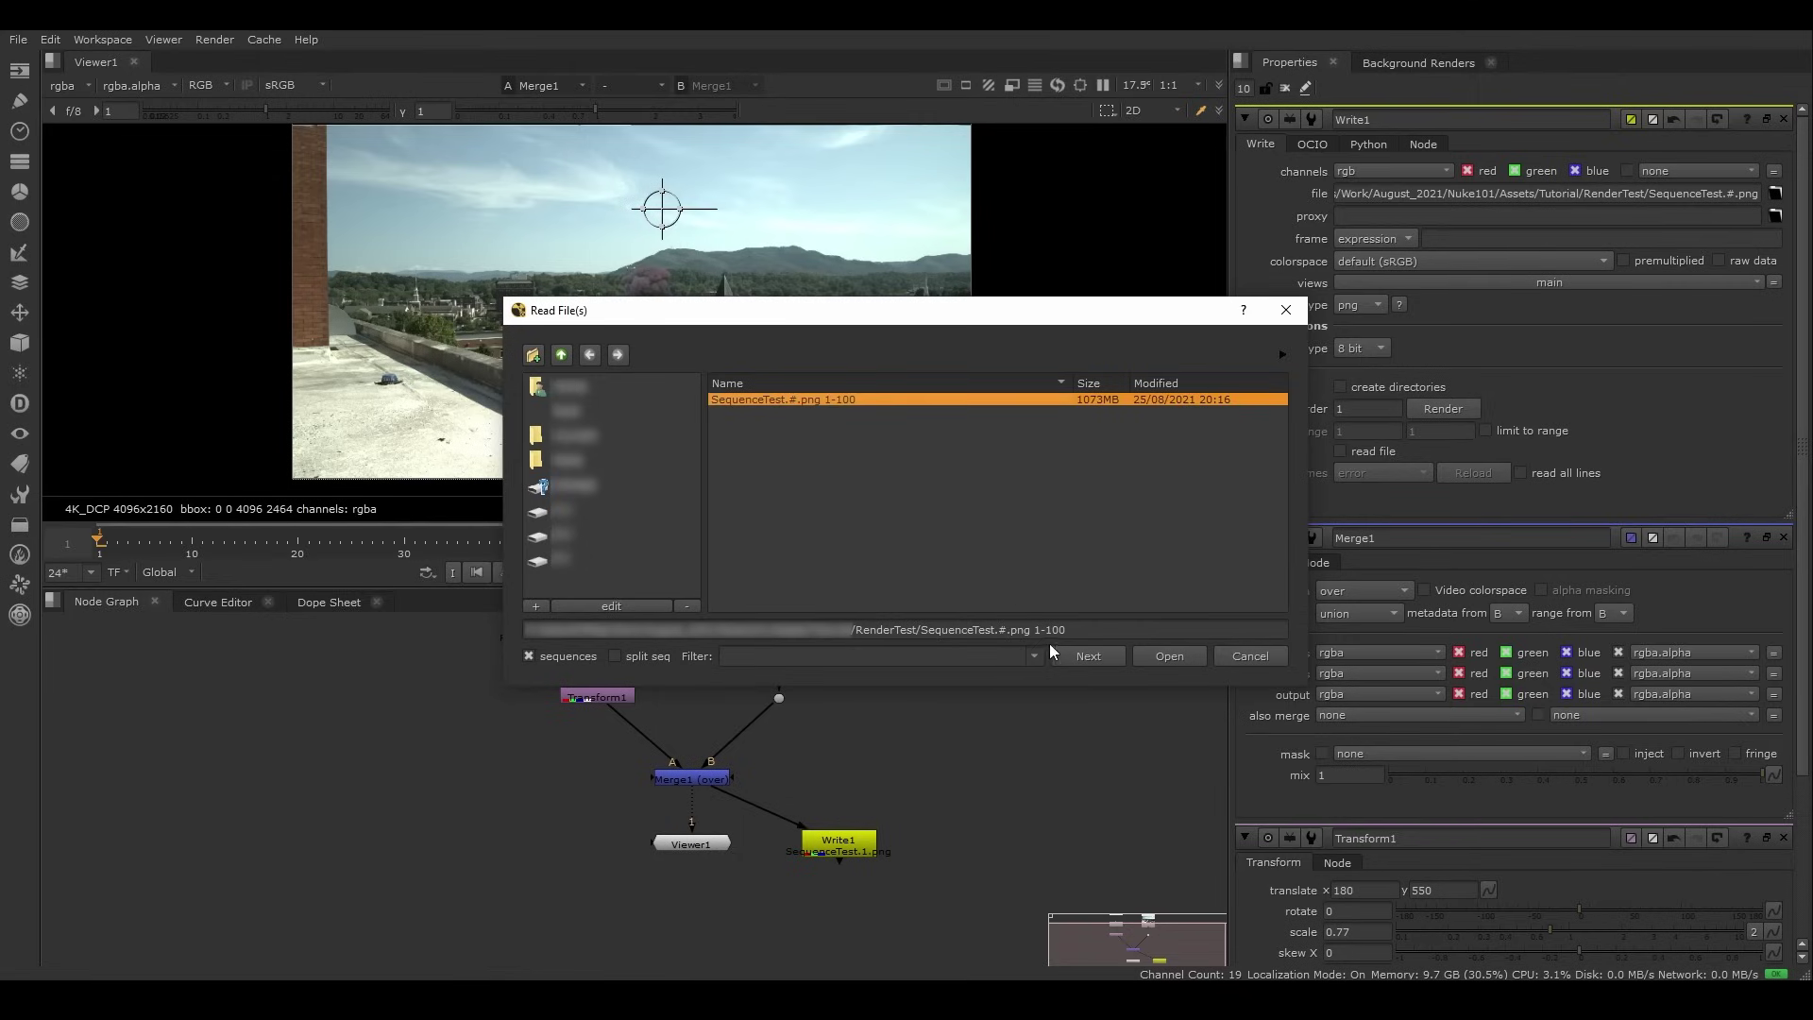
{"action": "left_click", "coordinate": [1167, 657]}
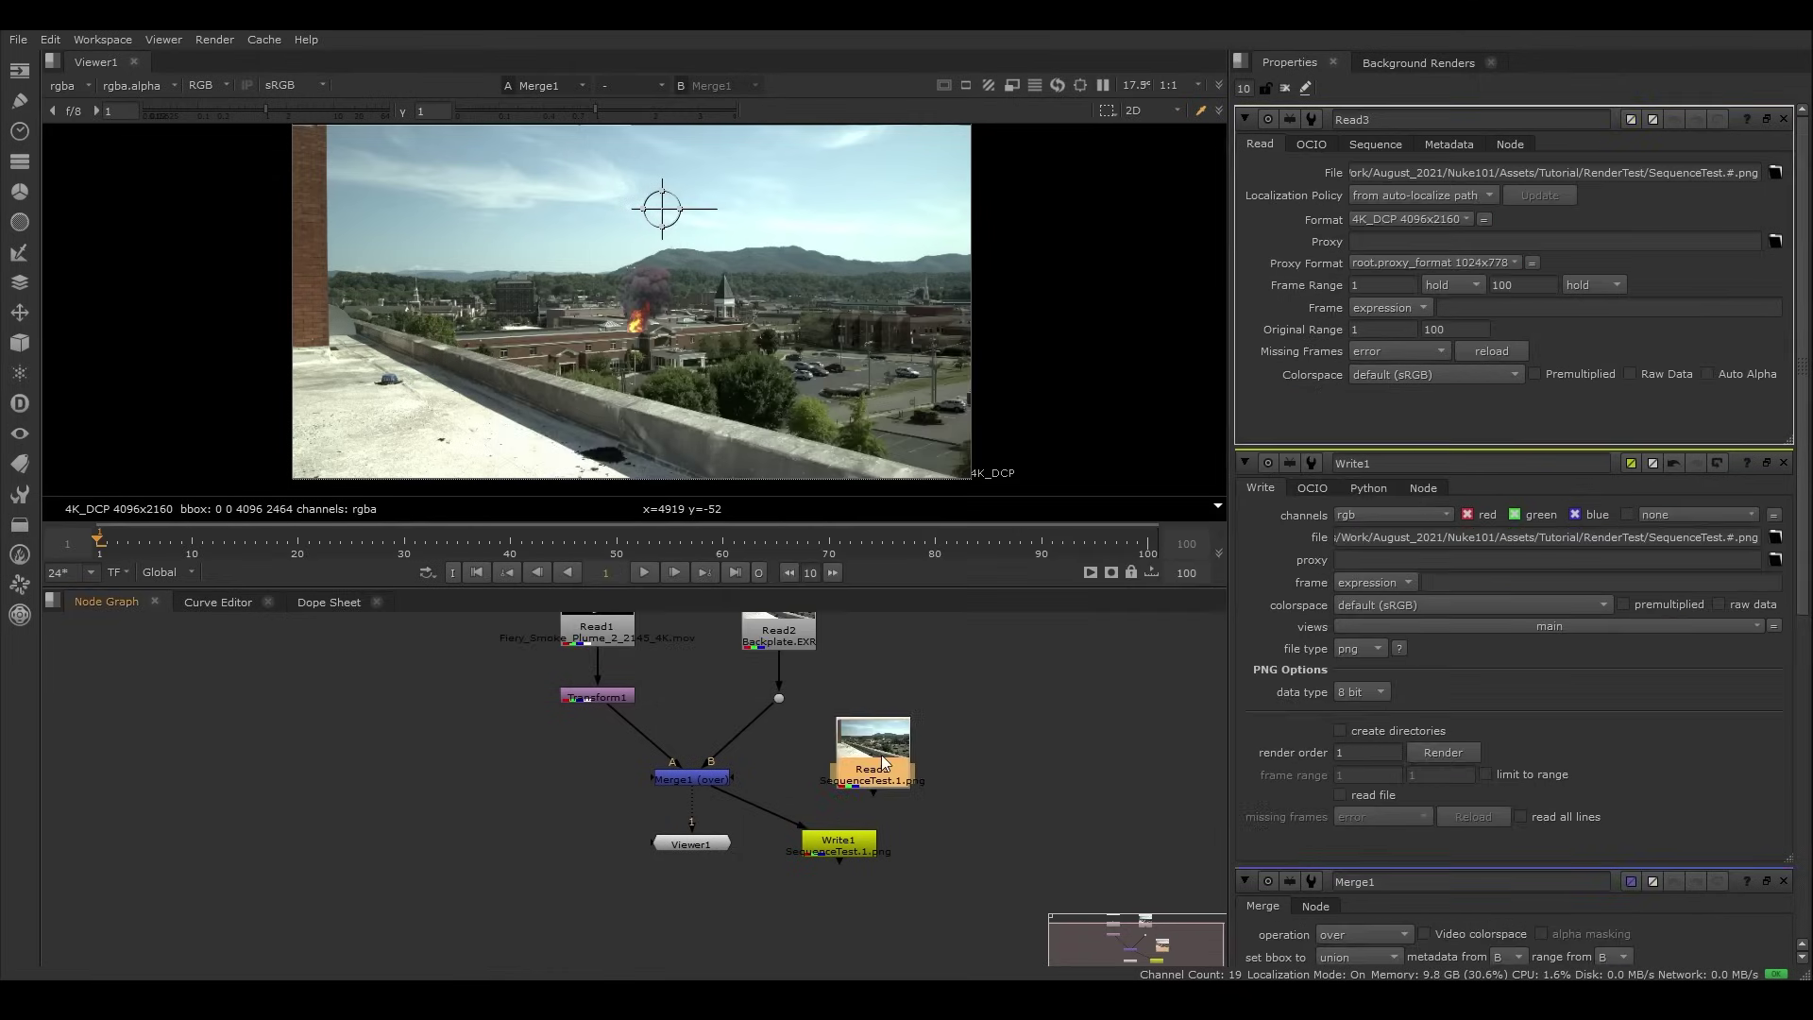
Step: Show the rendered sequence's Read node in Viewer1 and close all open node properties
{"action": "key", "text": "1"}
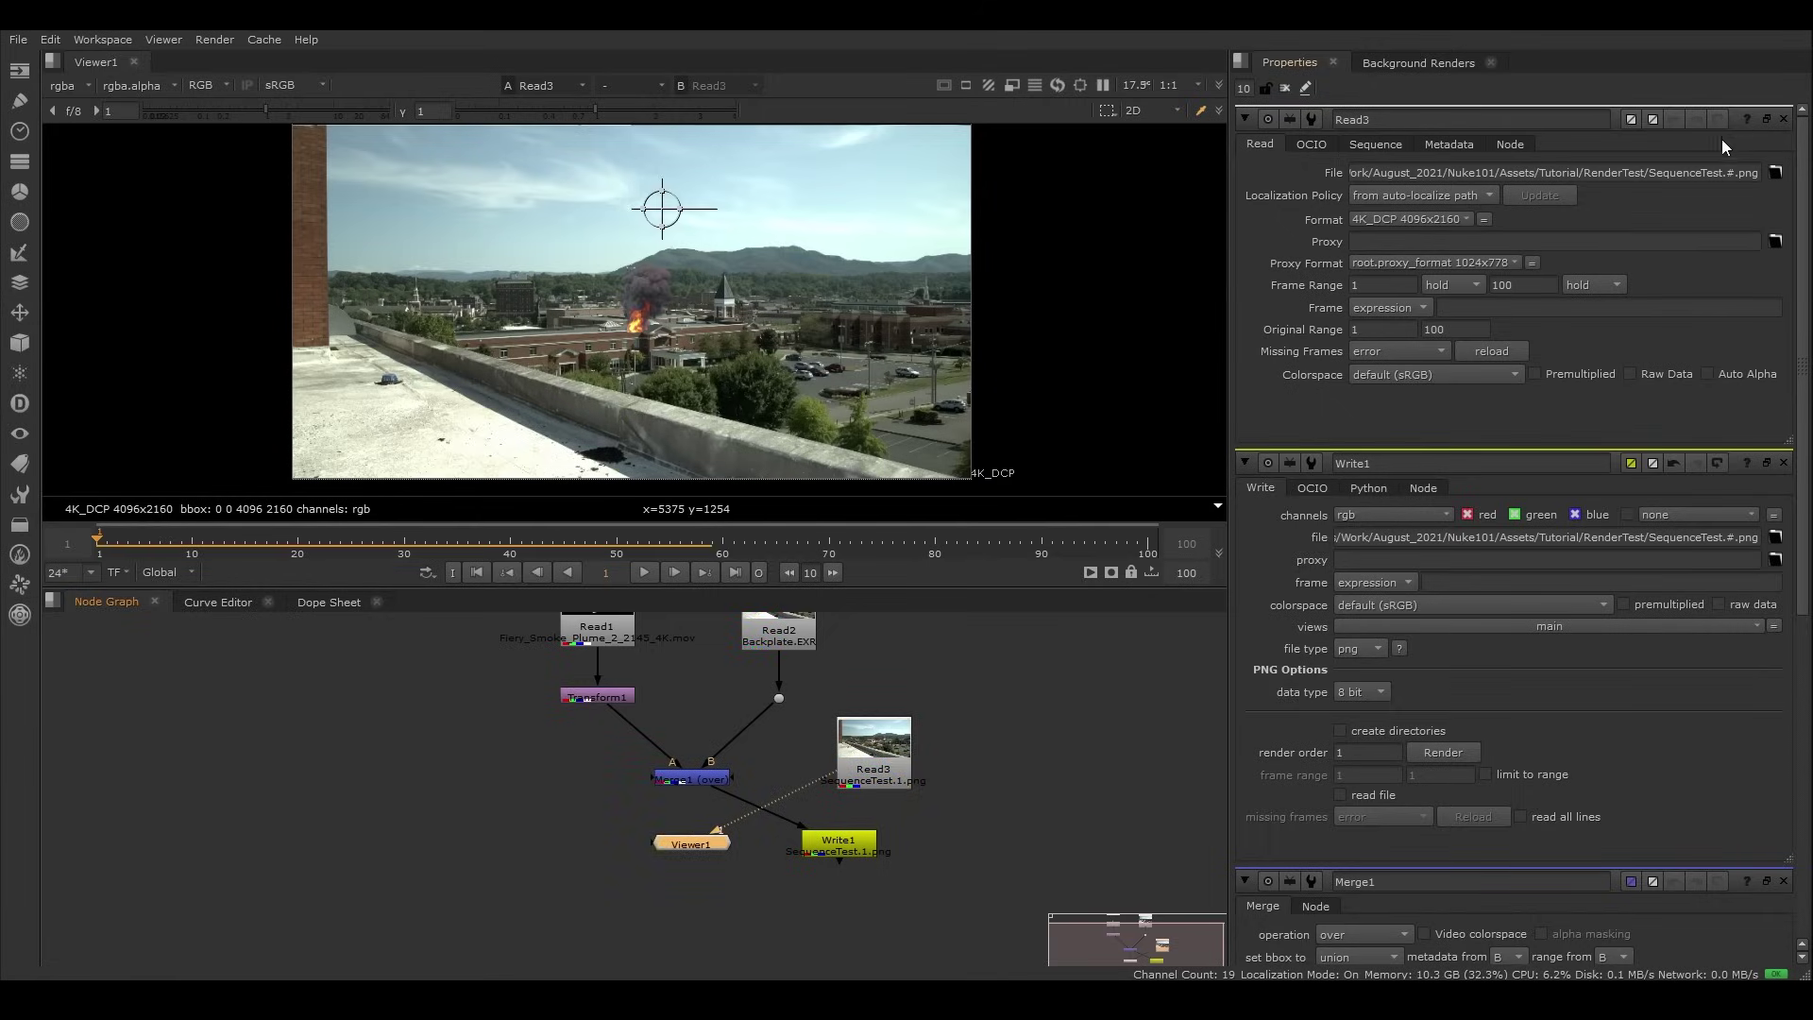
{"action": "left_click", "coordinate": [1783, 119]}
{"action": "left_click", "coordinate": [1783, 119]}
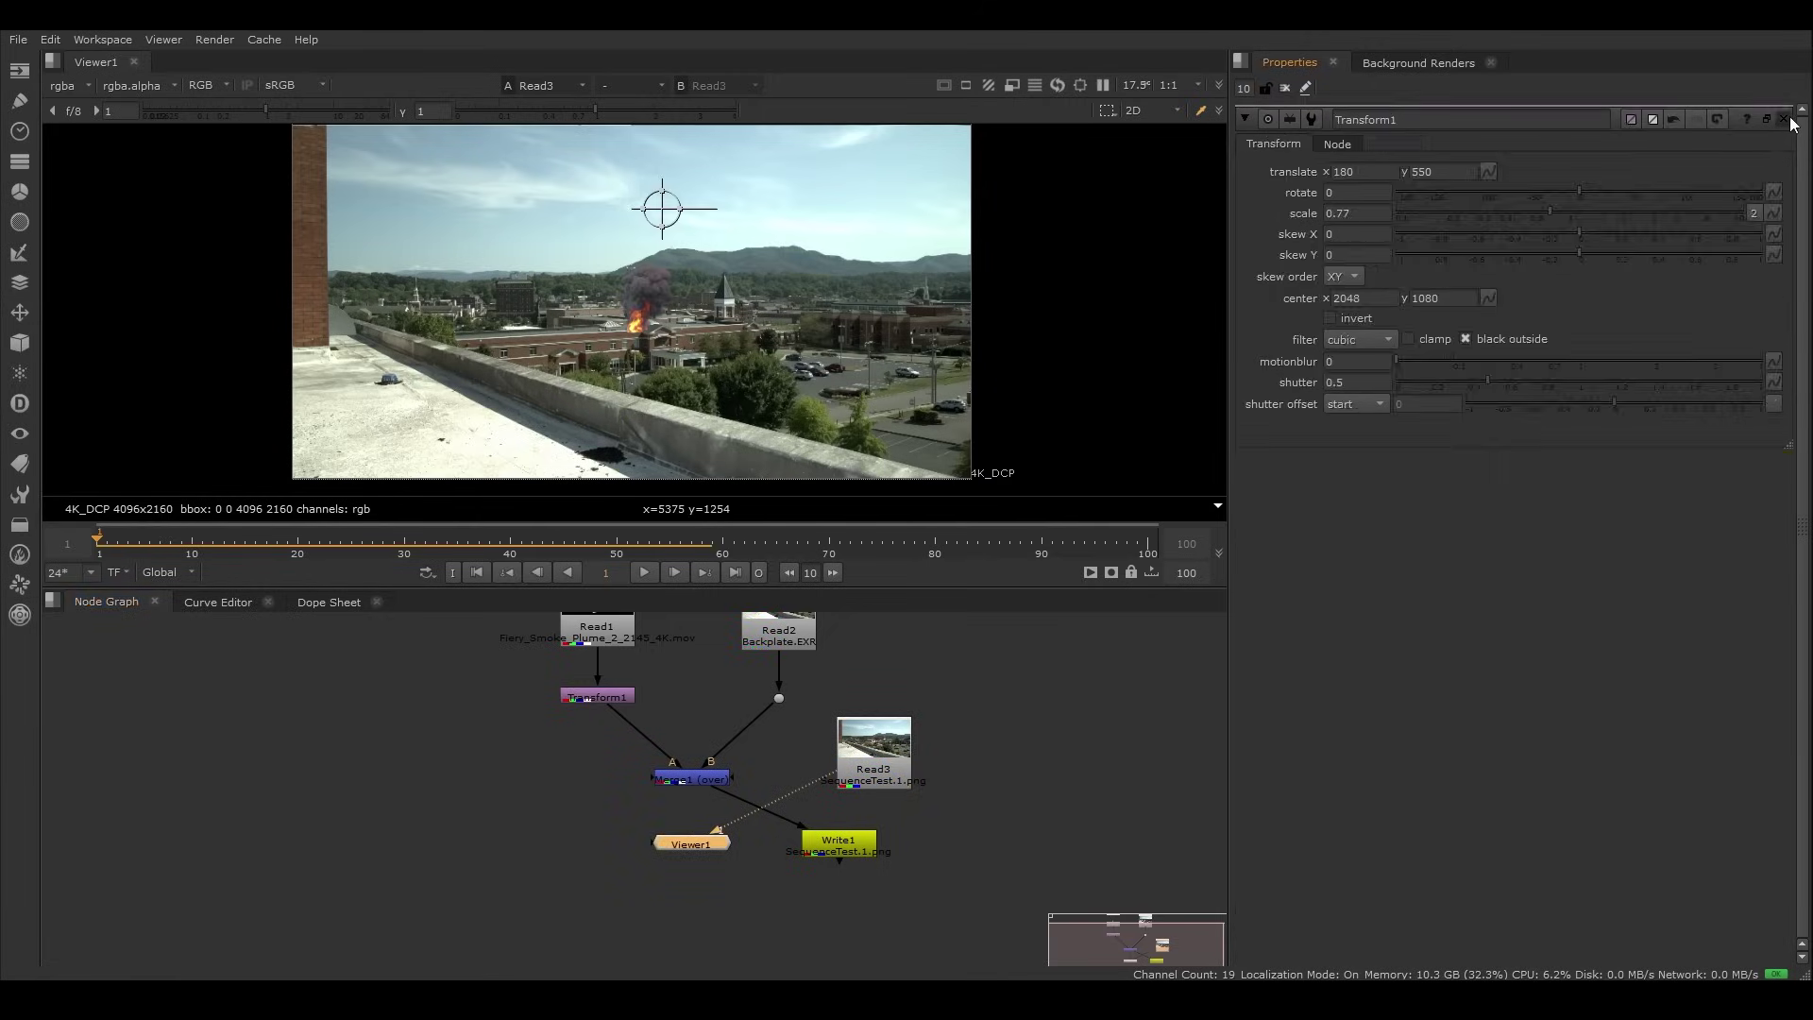
{"action": "left_click", "coordinate": [1783, 119]}
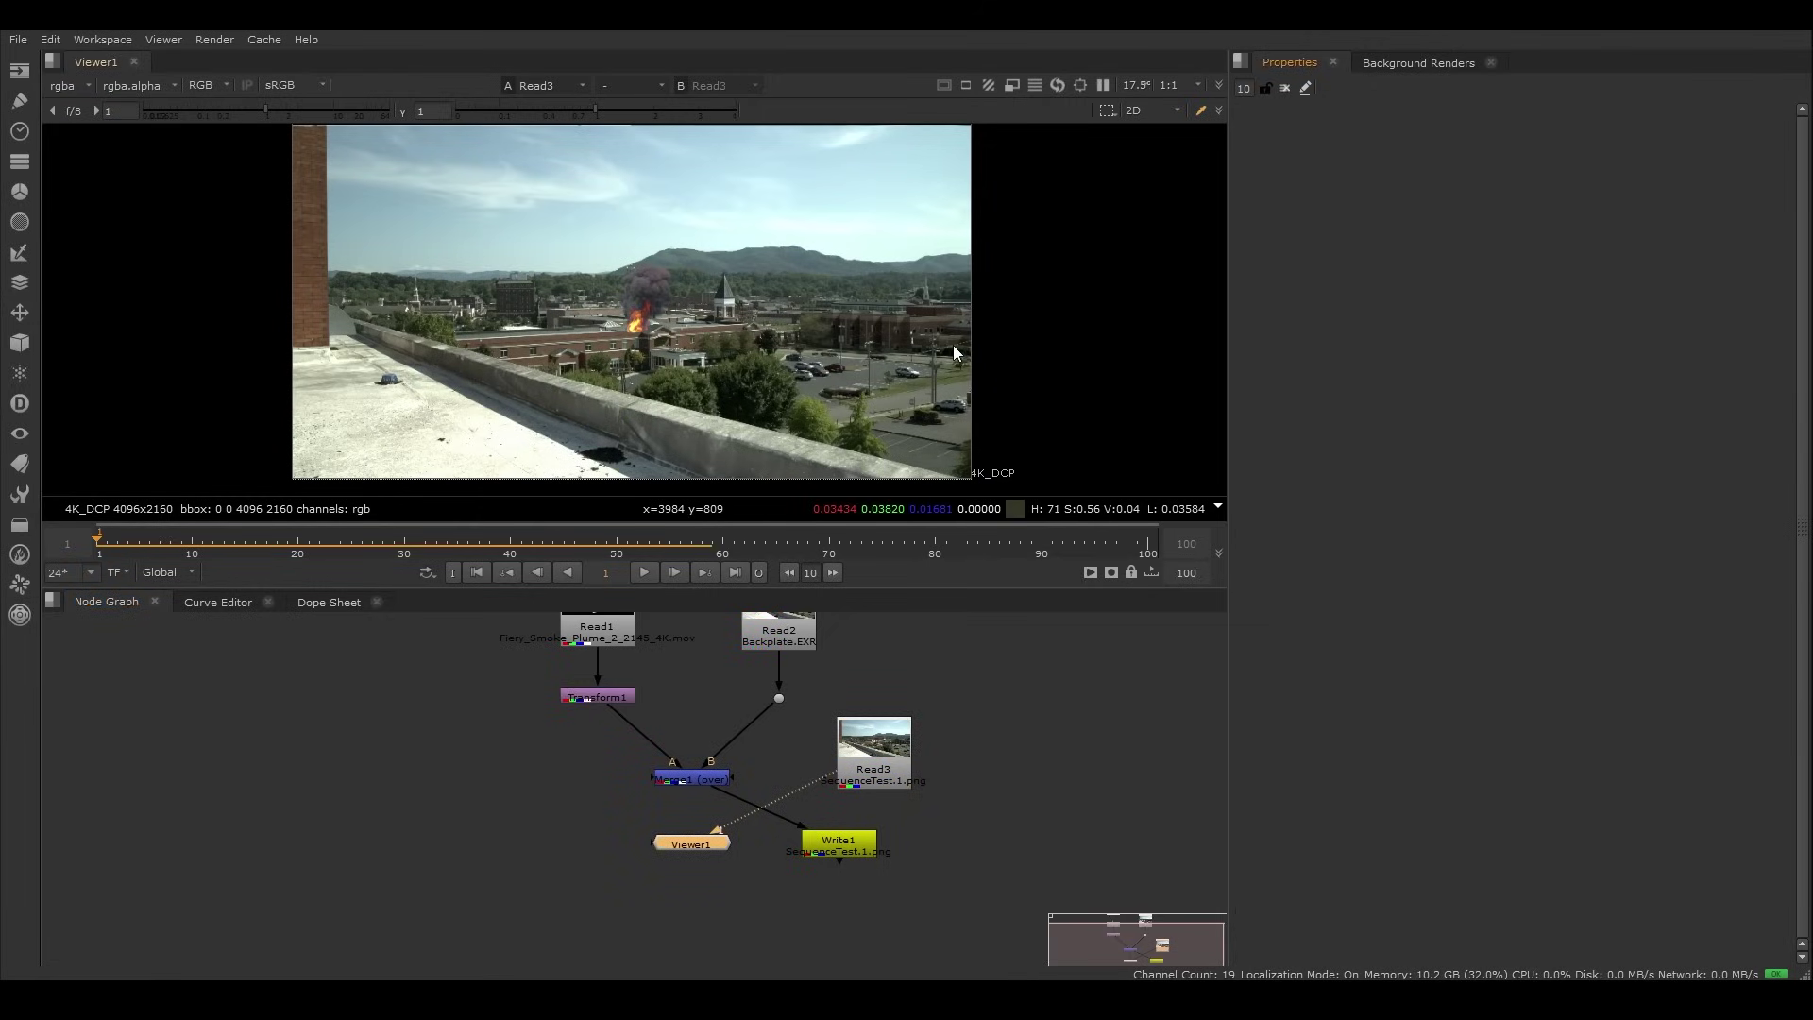
Step: Enlarge the viewer, fit the image in it, and scrub the rendered sequence from first to last frame
{"action": "key", "text": "space"}
{"action": "key", "text": "f"}
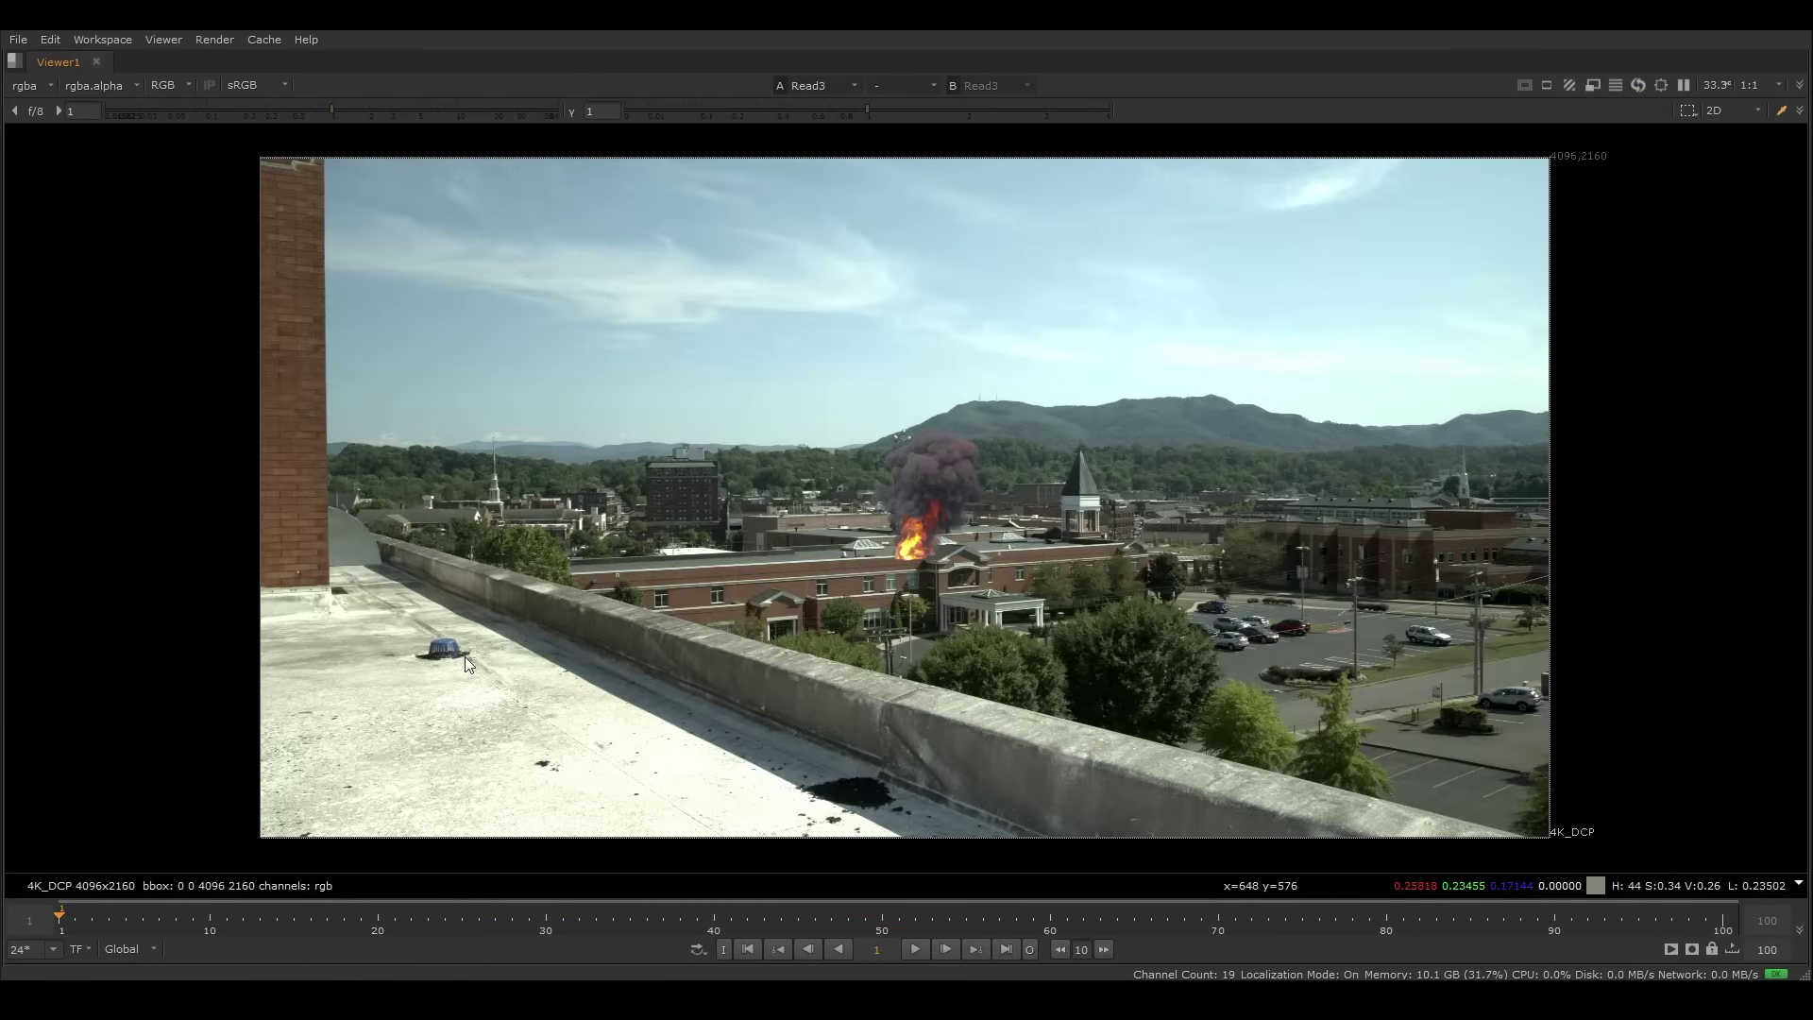
{"action": "left_click_drag", "start_coordinate": [60, 917], "coordinate": [1740, 918]}
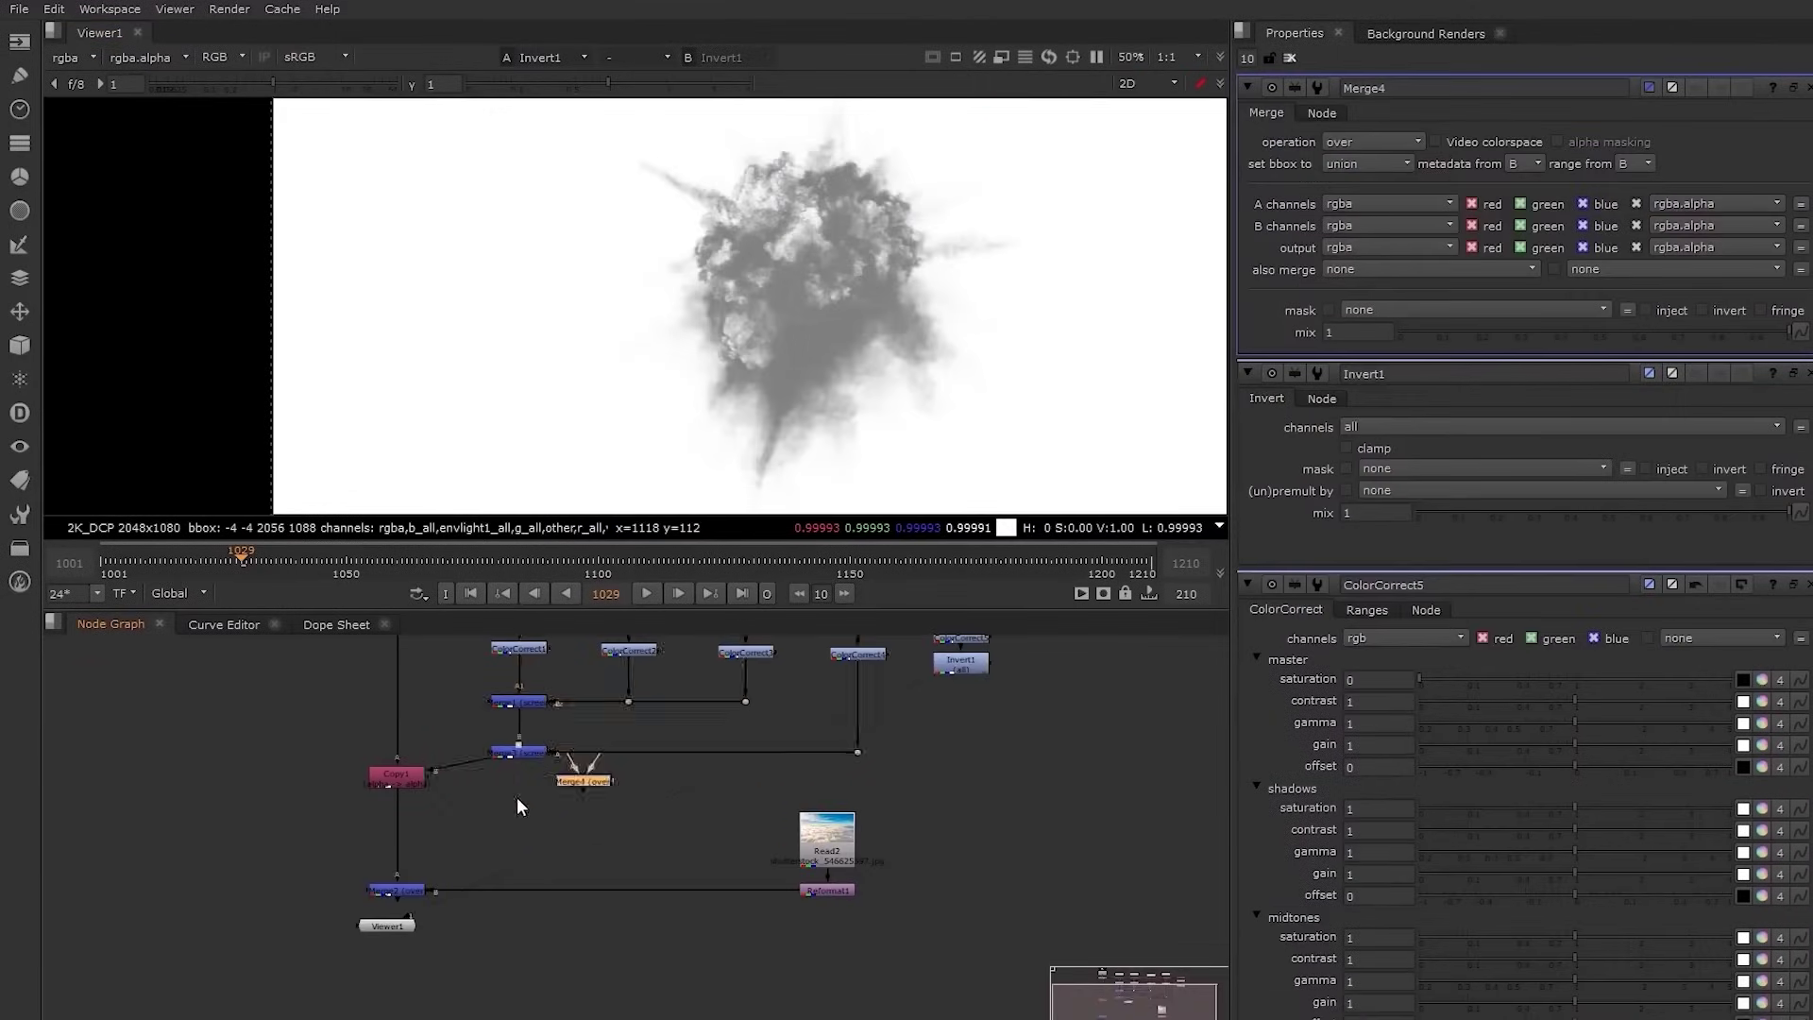
Step: Set the Merge4 node's operation to multiply in the explosion composite
{"action": "left_click", "coordinate": [1369, 142]}
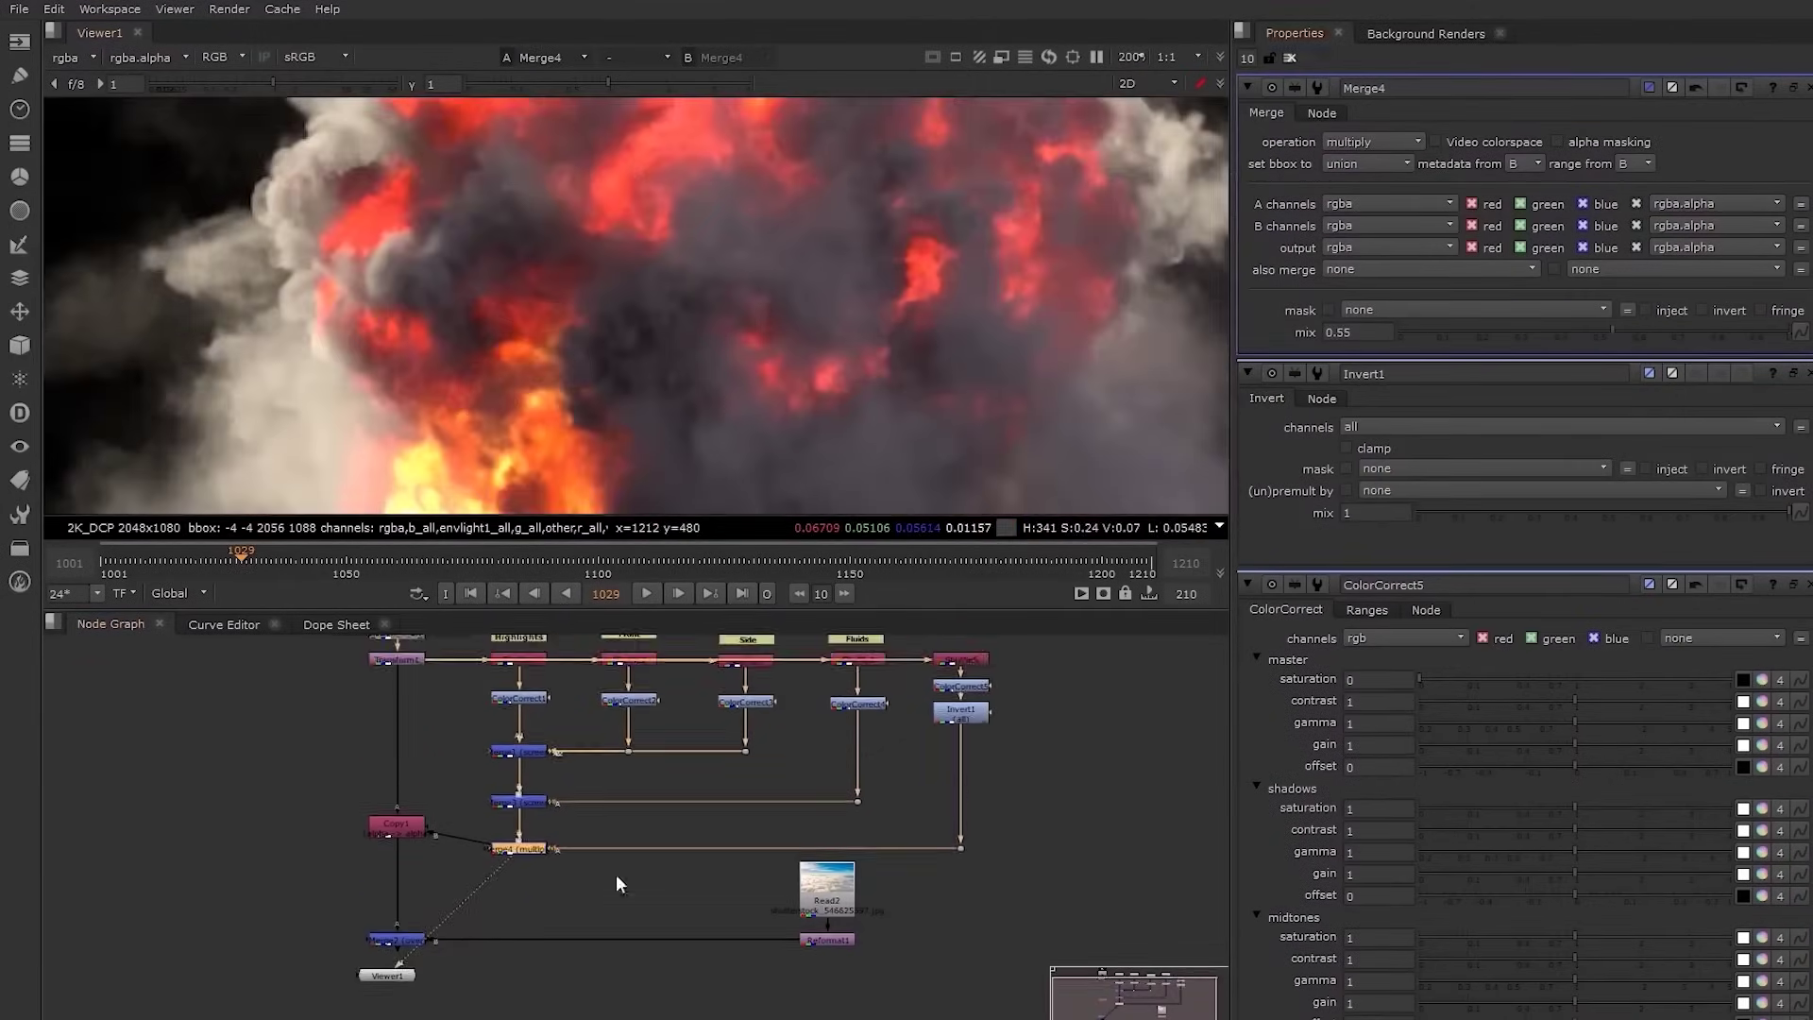